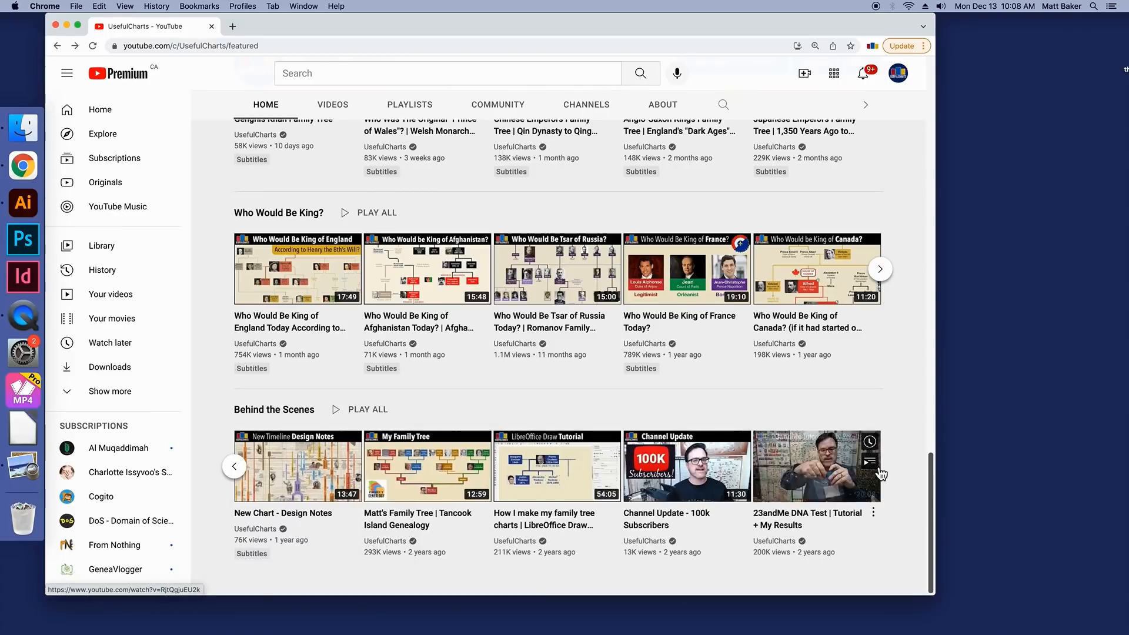
# Step: Open the "How I make my family tree charts | LibreOffice Draw Tutorial" video, pause it, and skim forward to about 23:02
pyautogui.moveTo(542, 511)
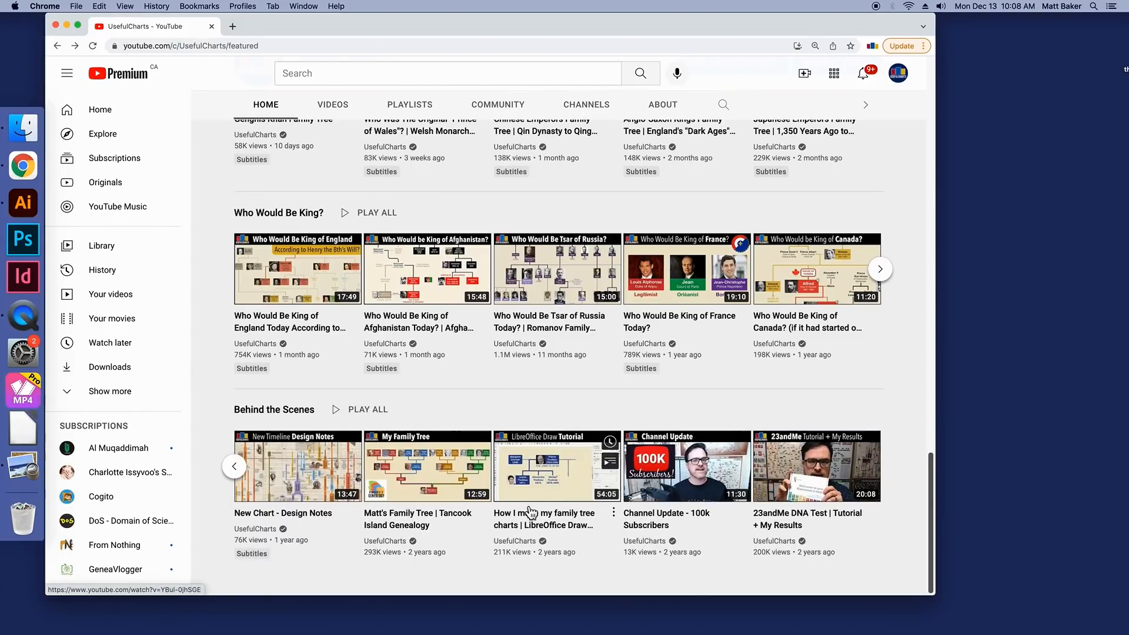
pyautogui.click(558, 530)
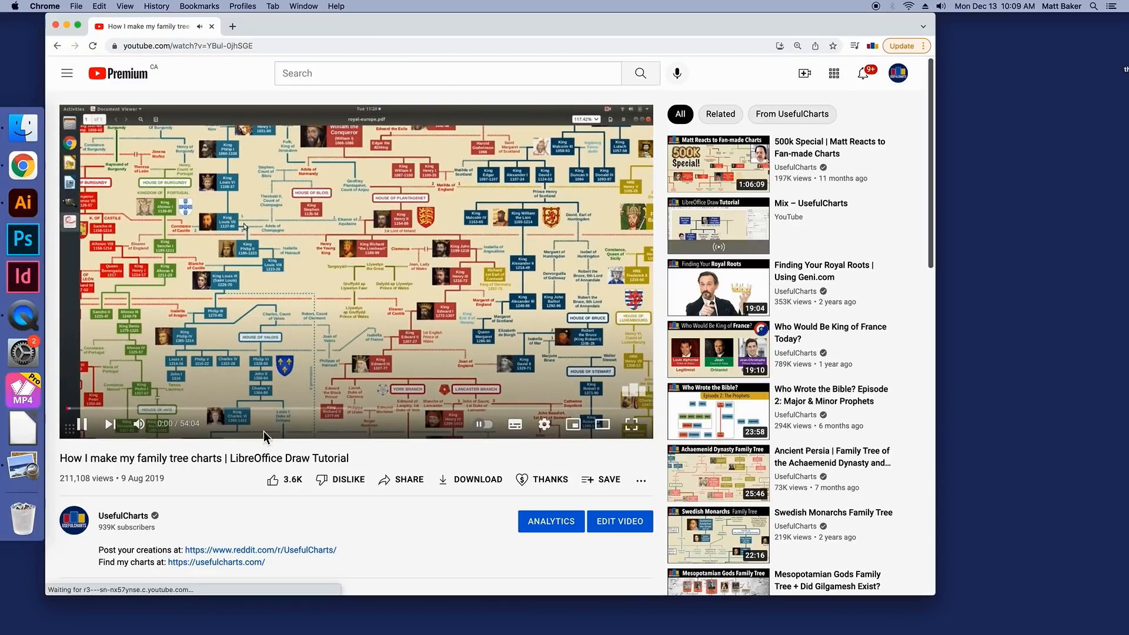
pyautogui.click(88, 430)
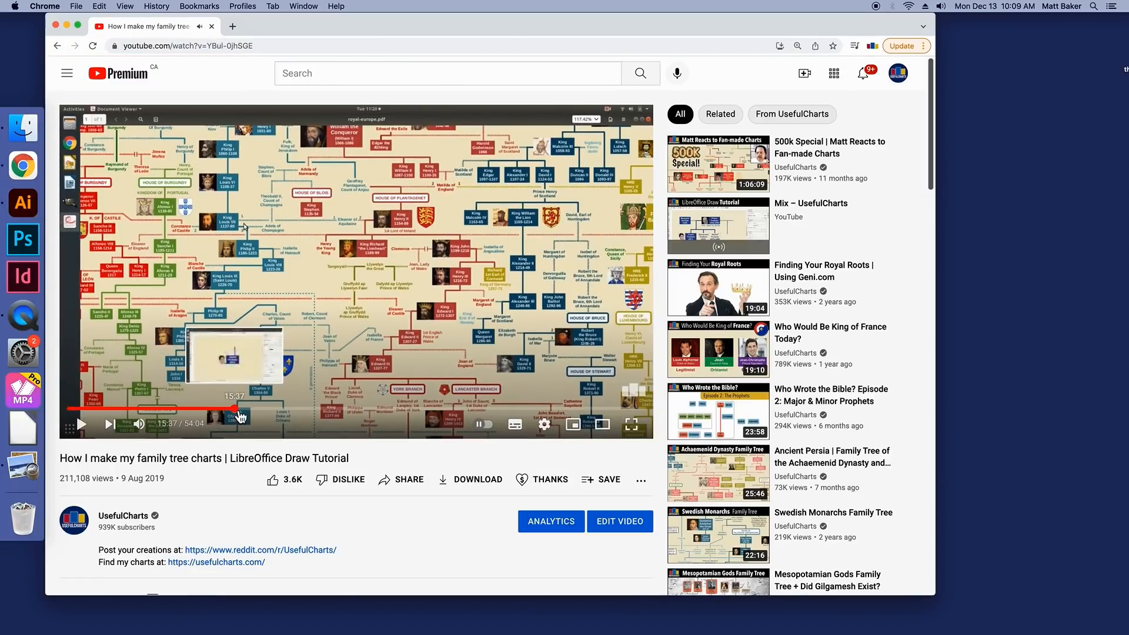
pyautogui.click(234, 408)
pyautogui.click(293, 410)
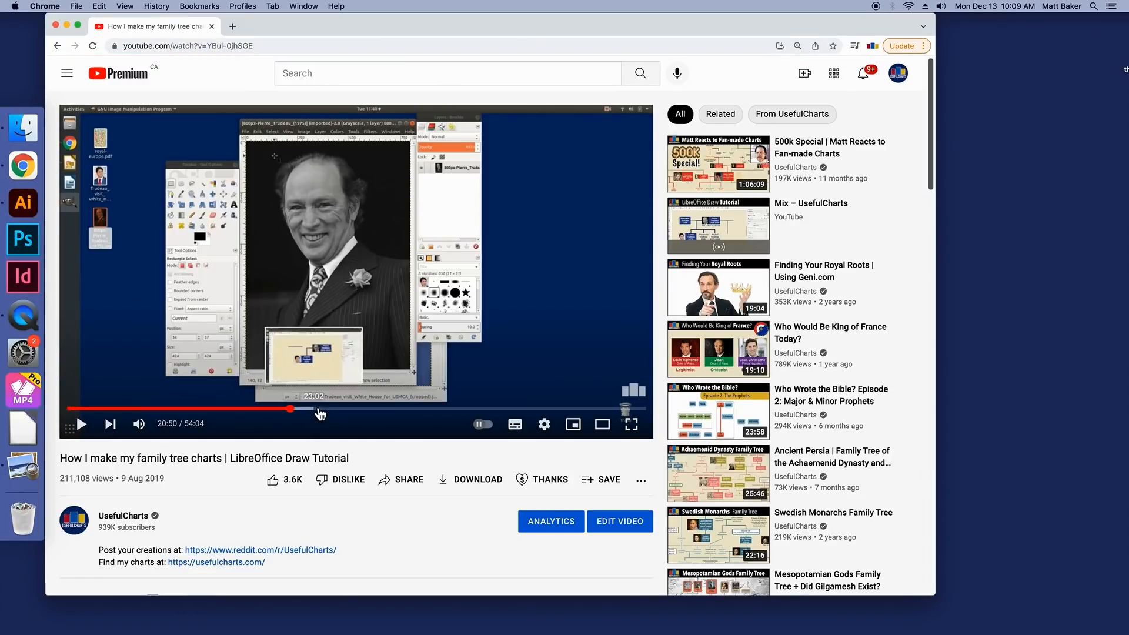
pyautogui.click(317, 410)
pyautogui.click(363, 410)
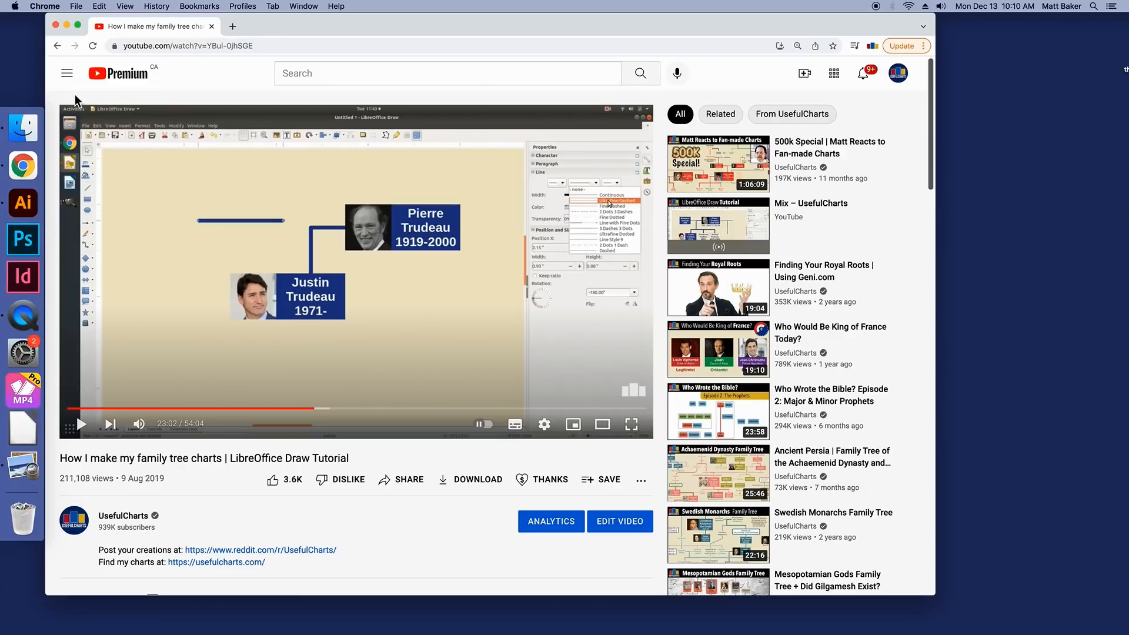
pyautogui.click(56, 26)
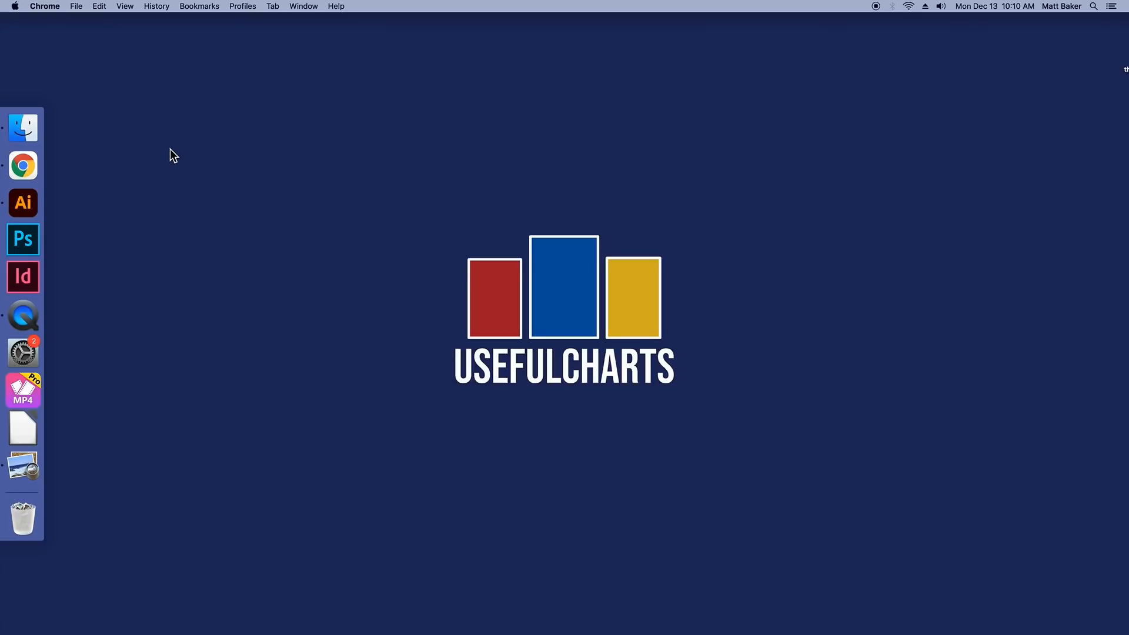
# Step: Switch to Illustrator, create a new 1920 x 1080 px web document, and show its grid
pyautogui.click(32, 207)
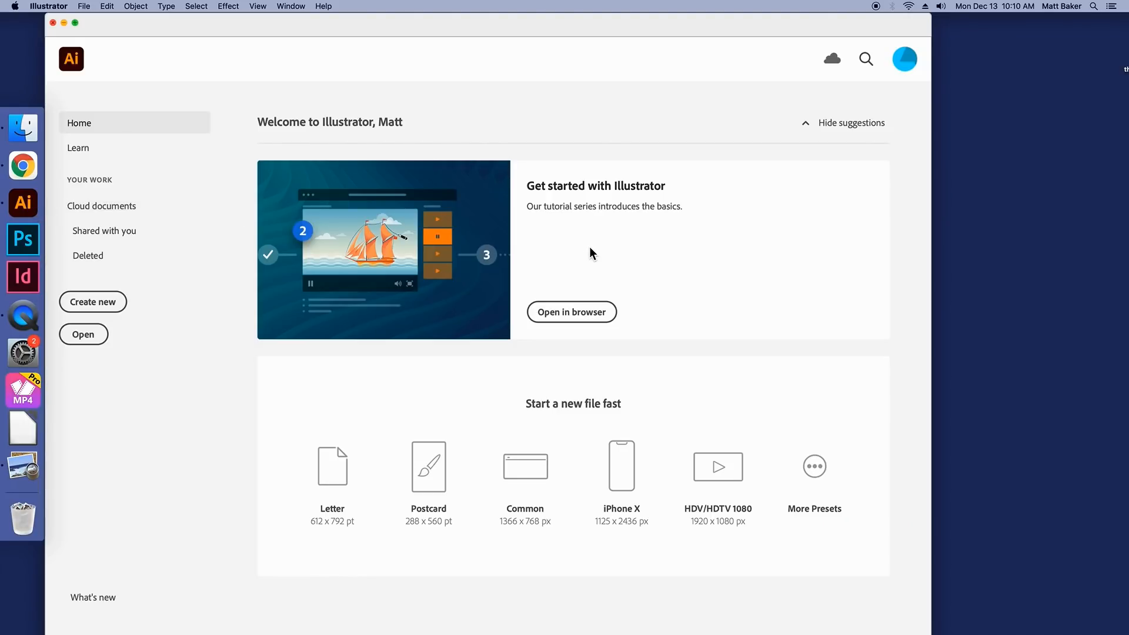
pyautogui.click(95, 303)
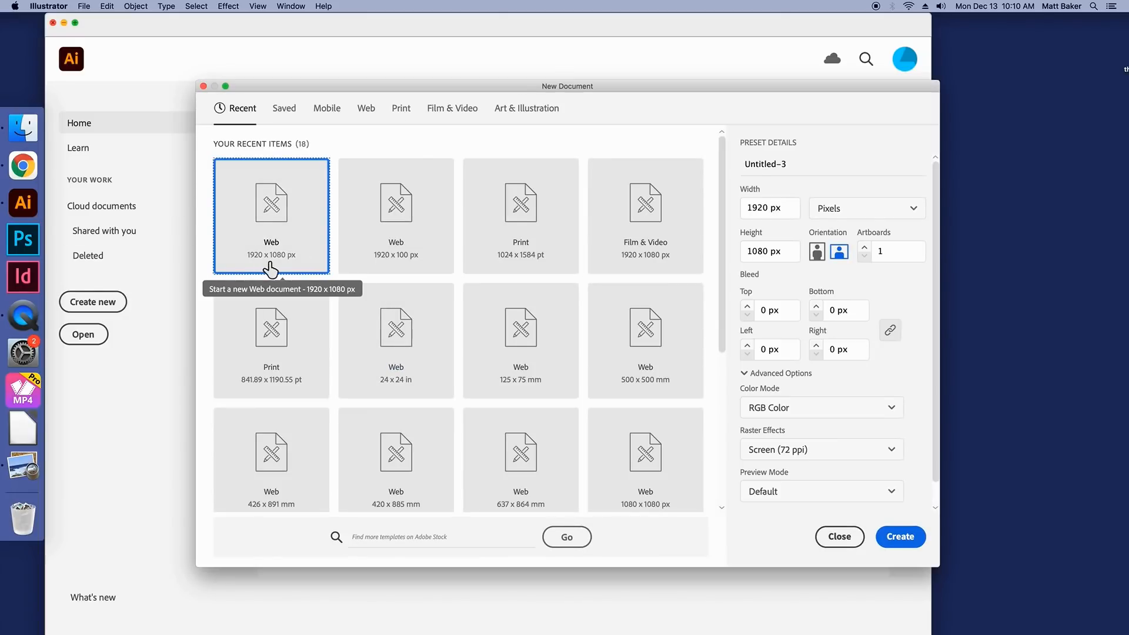
pyautogui.click(901, 538)
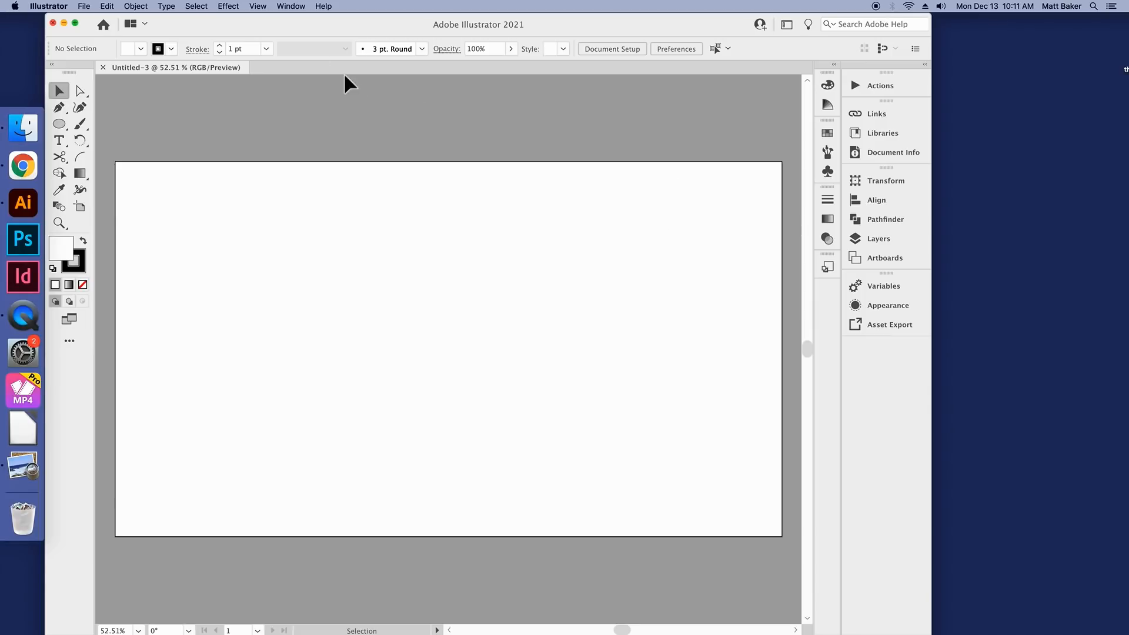
pyautogui.click(259, 6)
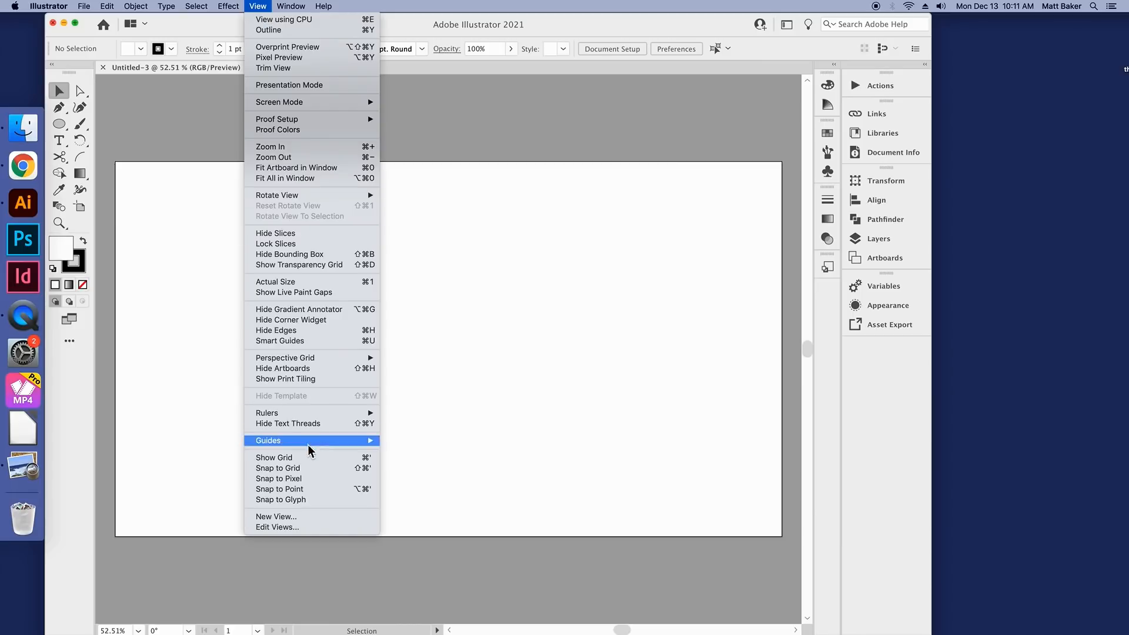
pyautogui.click(277, 458)
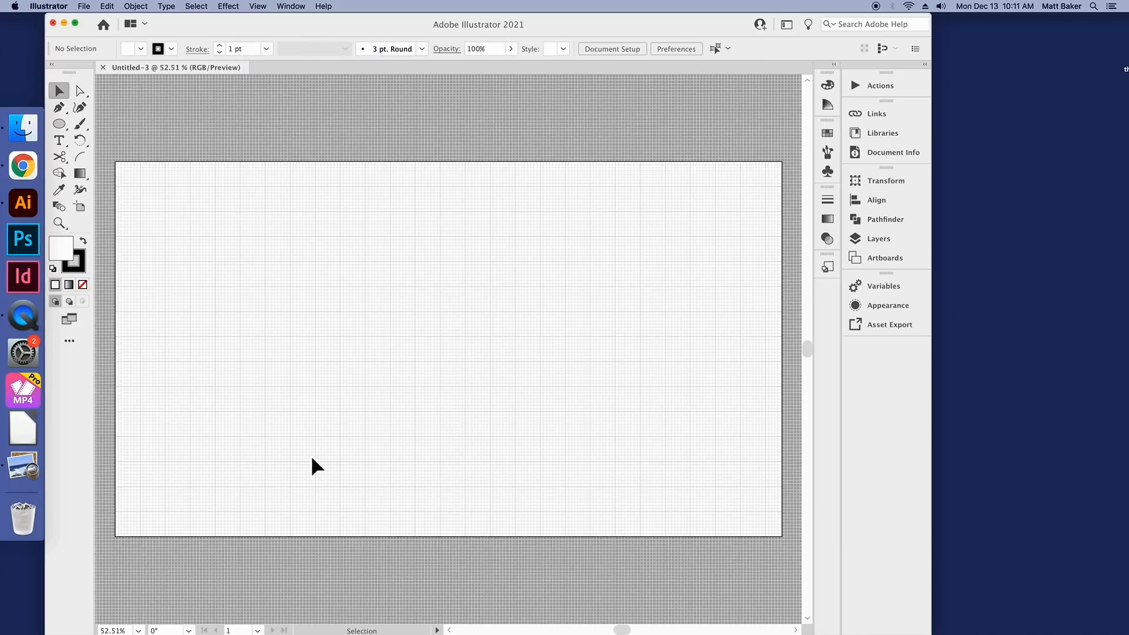
# Step: Examine the artboard grid at several zoom levels, from 200% down to 33.33%
pyautogui.press('super+plus')
pyautogui.press('super+plus')
pyautogui.press('super+plus')
pyautogui.press('super+plus')
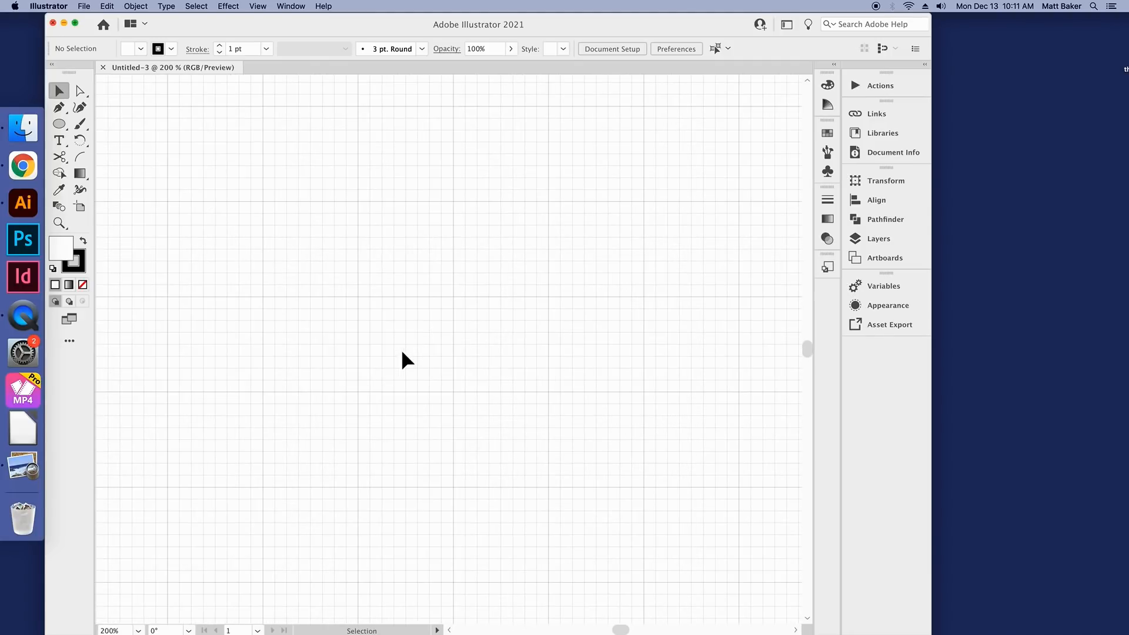
pyautogui.hscroll(-1, 439, 358)
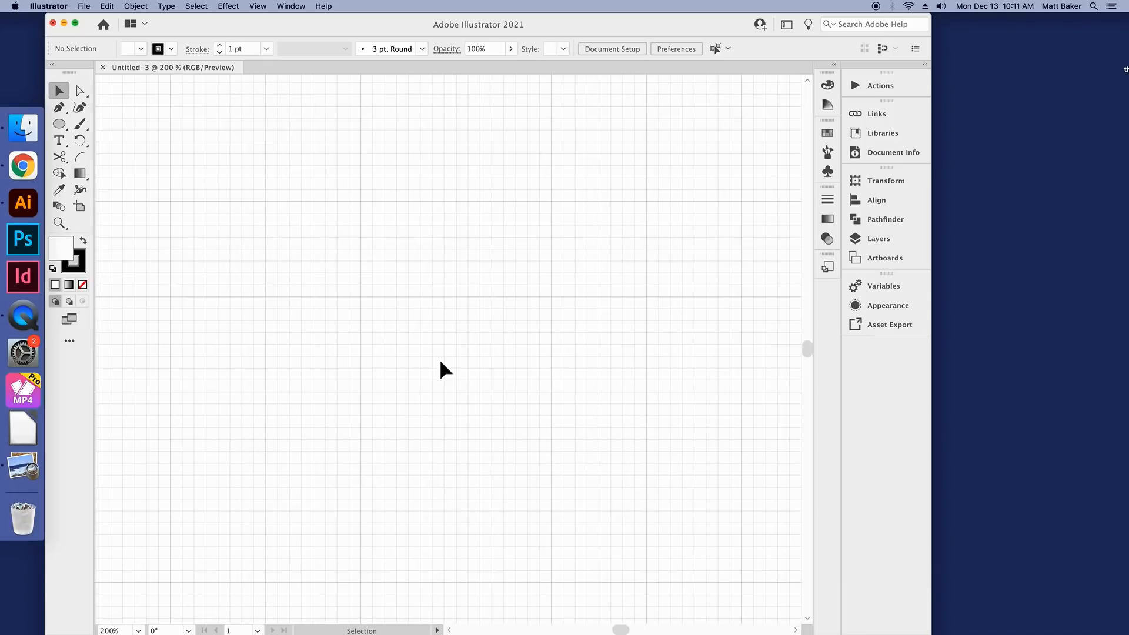
pyautogui.press('super+minus')
pyautogui.press('super+minus')
pyautogui.press('super+minus')
pyautogui.press('super+minus')
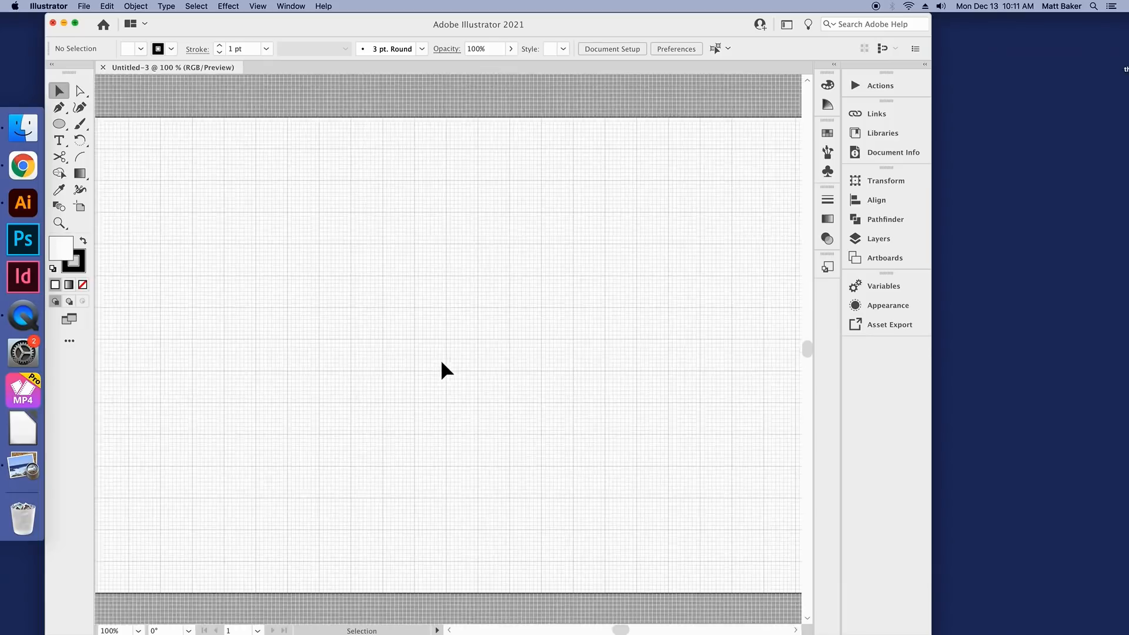
pyautogui.press('super+plus')
pyautogui.press('super+minus')
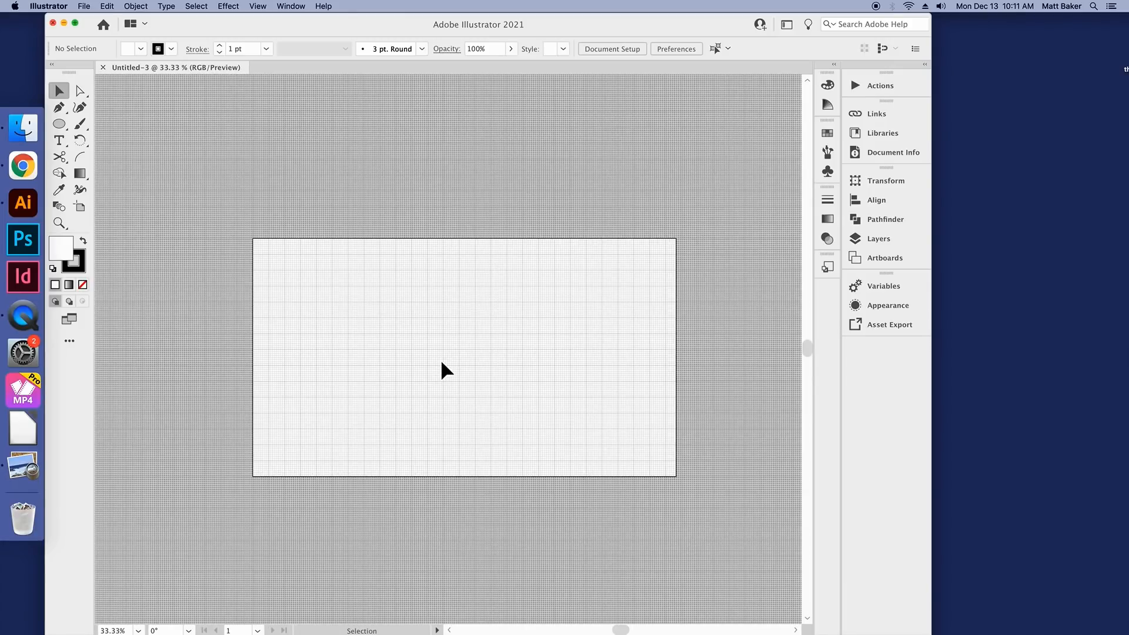
pyautogui.press('super+plus')
pyautogui.press('super+plus')
pyautogui.press('super+plus')
pyautogui.press('super+plus')
pyautogui.press('super+plus')
pyautogui.press('super+plus')
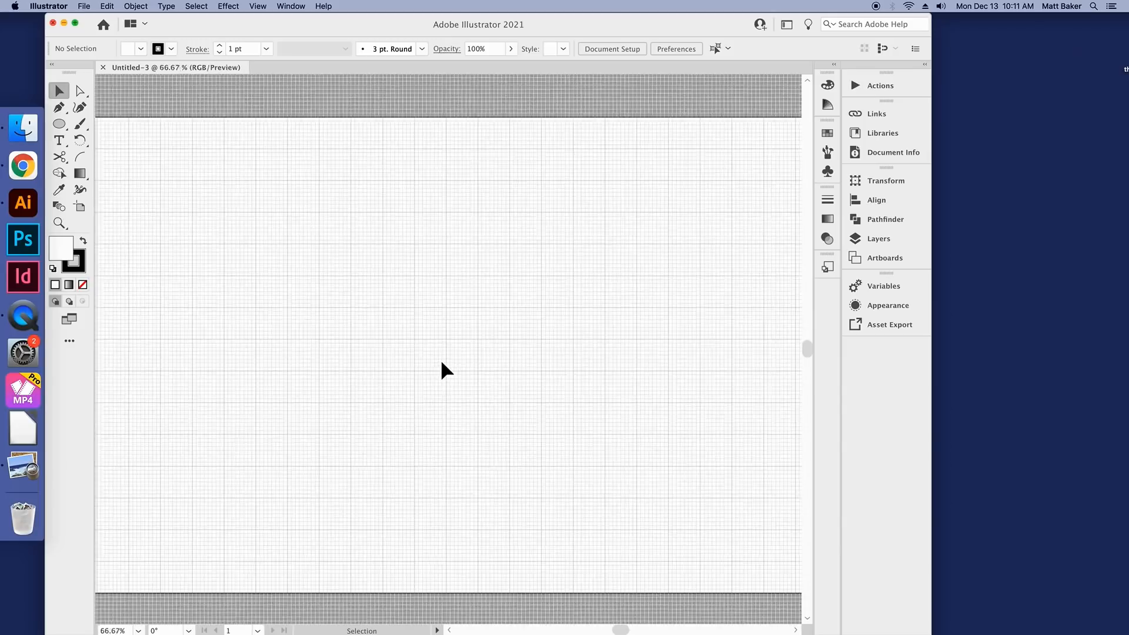
pyautogui.press('super+minus')
pyautogui.press('super+minus')
pyautogui.press('super+minus')
pyautogui.press('super+minus')
pyautogui.press('super+minus')
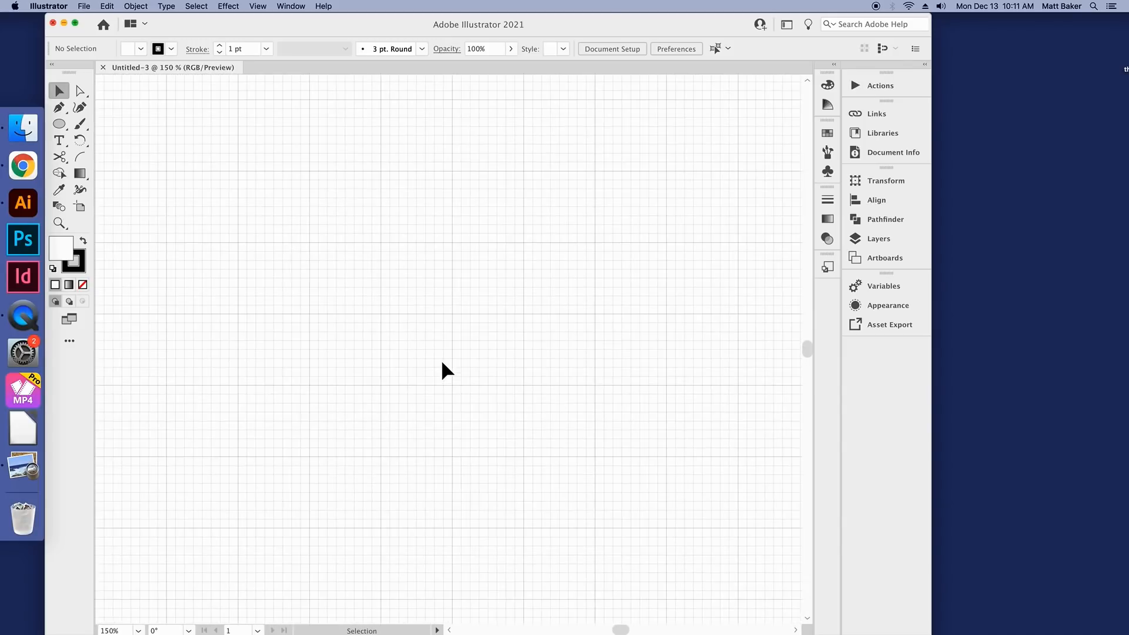
pyautogui.press('super+minus')
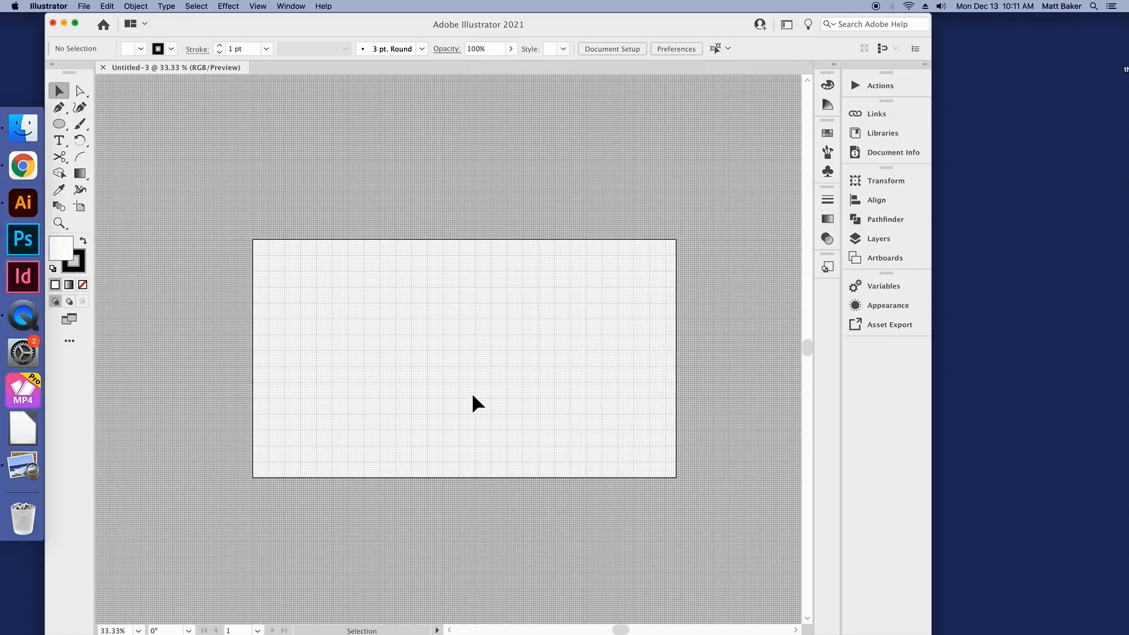
pyautogui.scroll(1, 472, 396)
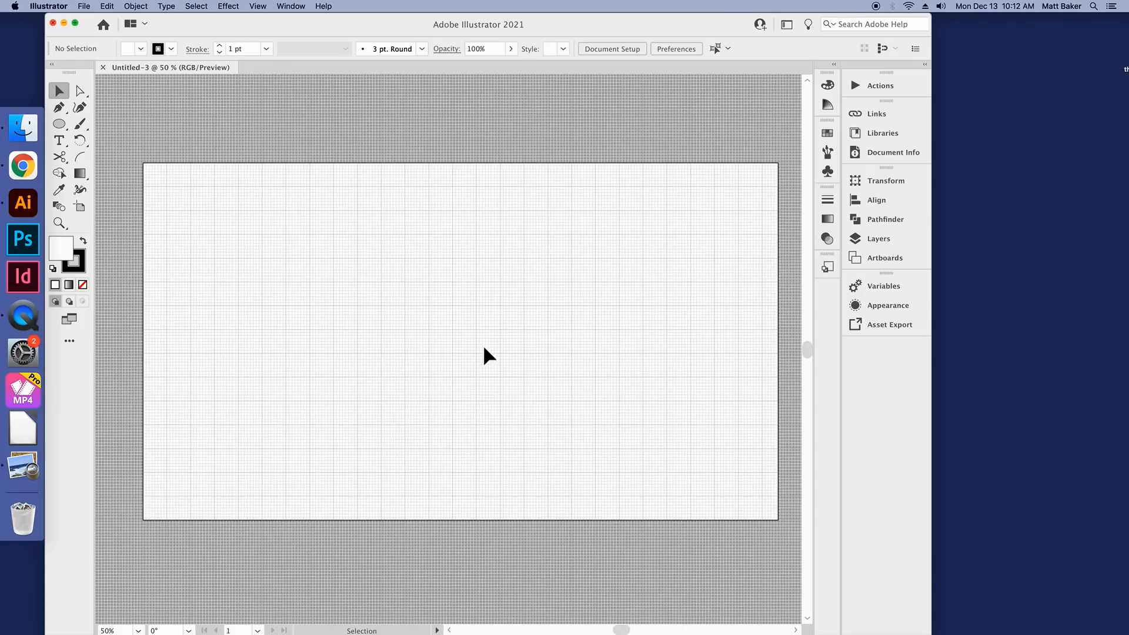
pyautogui.scroll(-1, 484, 348)
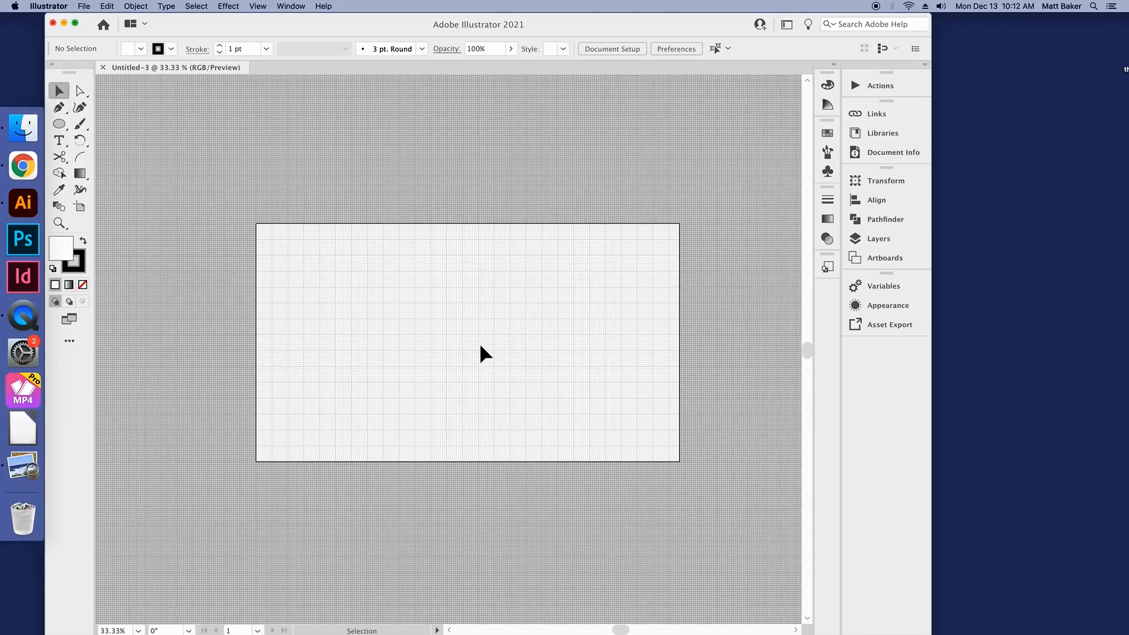
# Step: Draw a rectangle covering most of the artboard with the Rectangle tool and turn on Snap to Grid
pyautogui.moveTo(58, 123); pyautogui.dragTo(109, 127)
pyautogui.moveTo(261, 230); pyautogui.dragTo(632, 428)
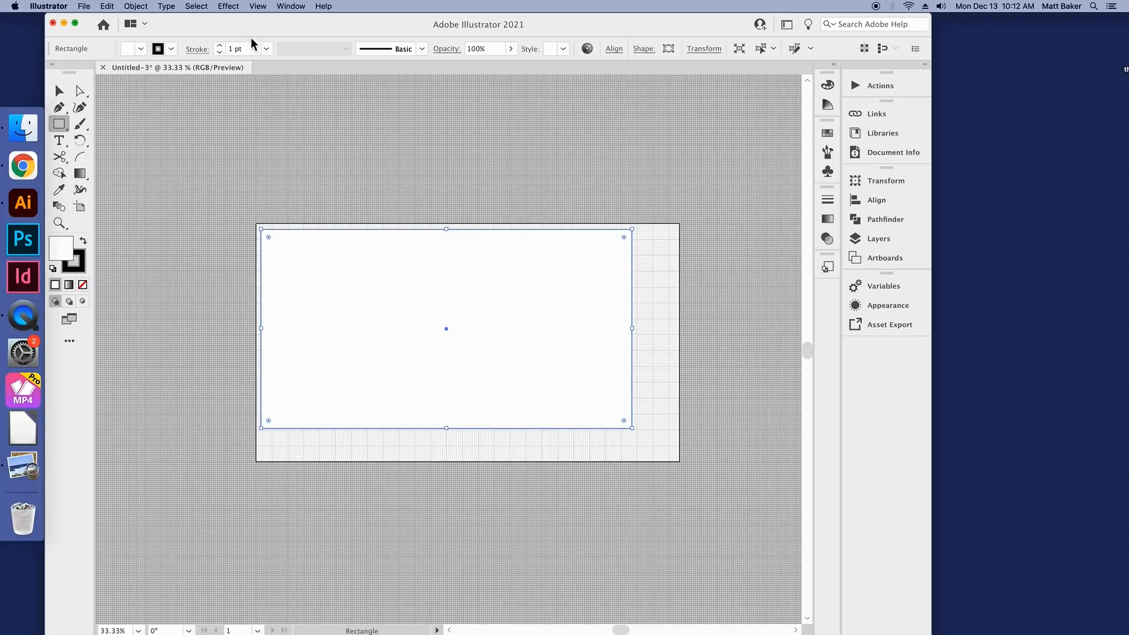
pyautogui.click(259, 6)
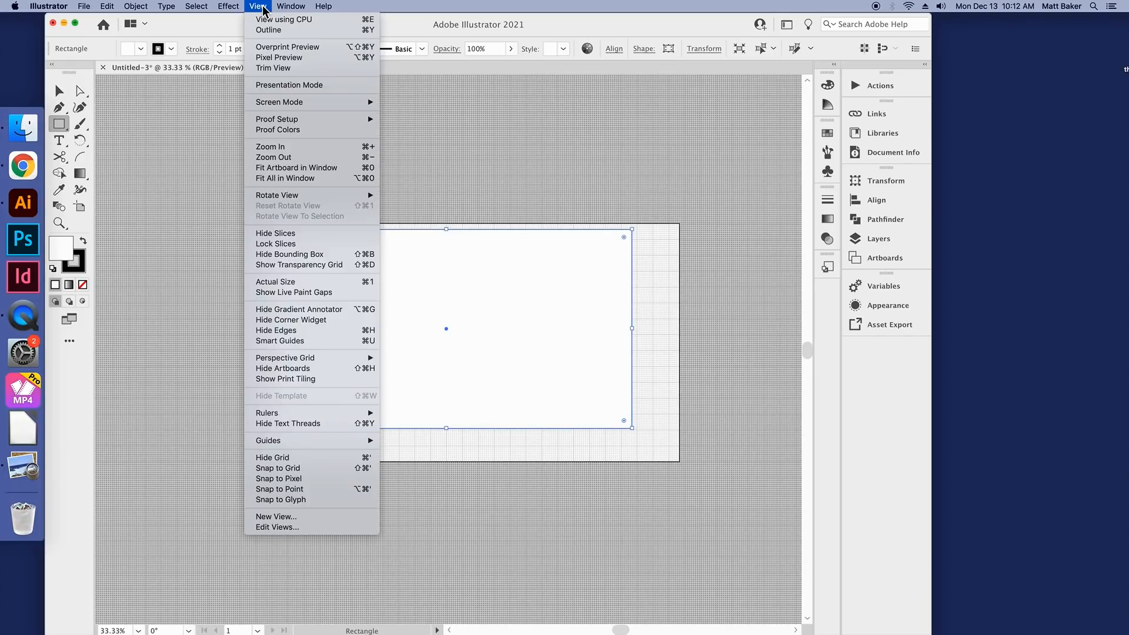
pyautogui.click(316, 470)
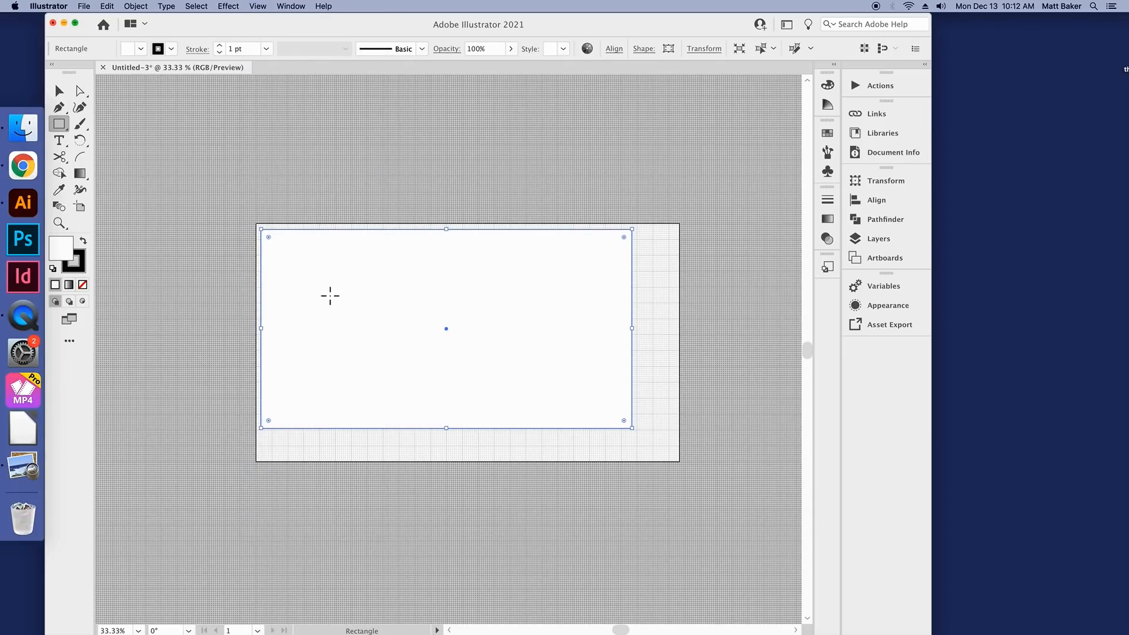
# Step: Move the rectangle so its upper-left corner snaps to the artboard's upper-left corner
pyautogui.click(62, 93)
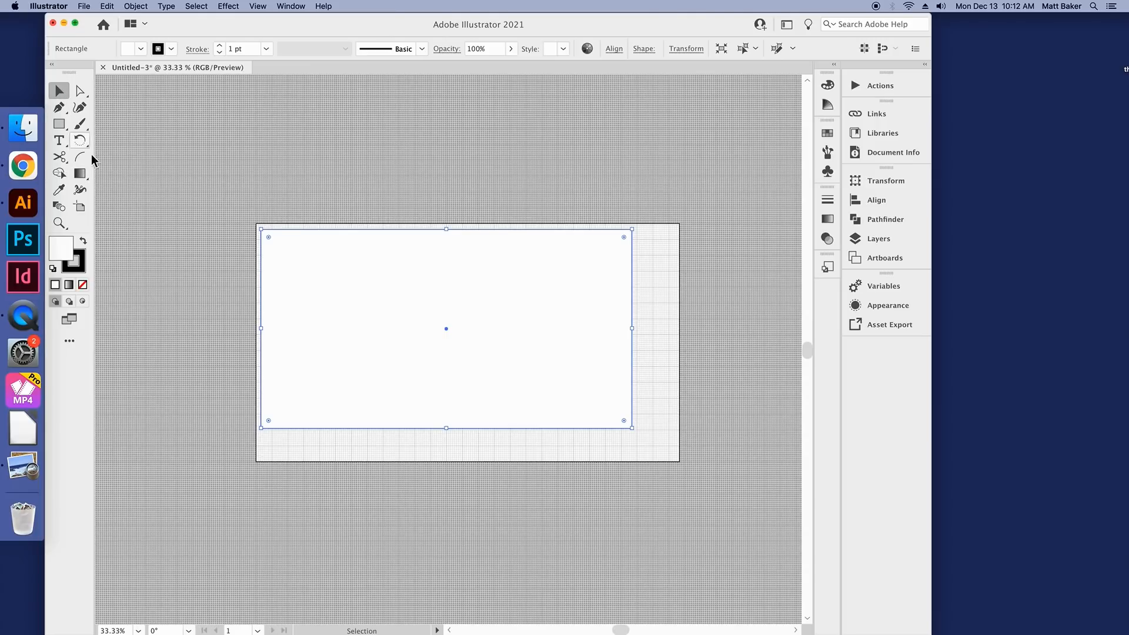
pyautogui.moveTo(264, 242)
pyautogui.mouseDown()
pyautogui.moveTo(410, 320)
pyautogui.moveTo(295, 206)
pyautogui.moveTo(253, 268)
pyautogui.moveTo(280, 242)
pyautogui.mouseUp()
pyautogui.scroll(6, 252, 217)
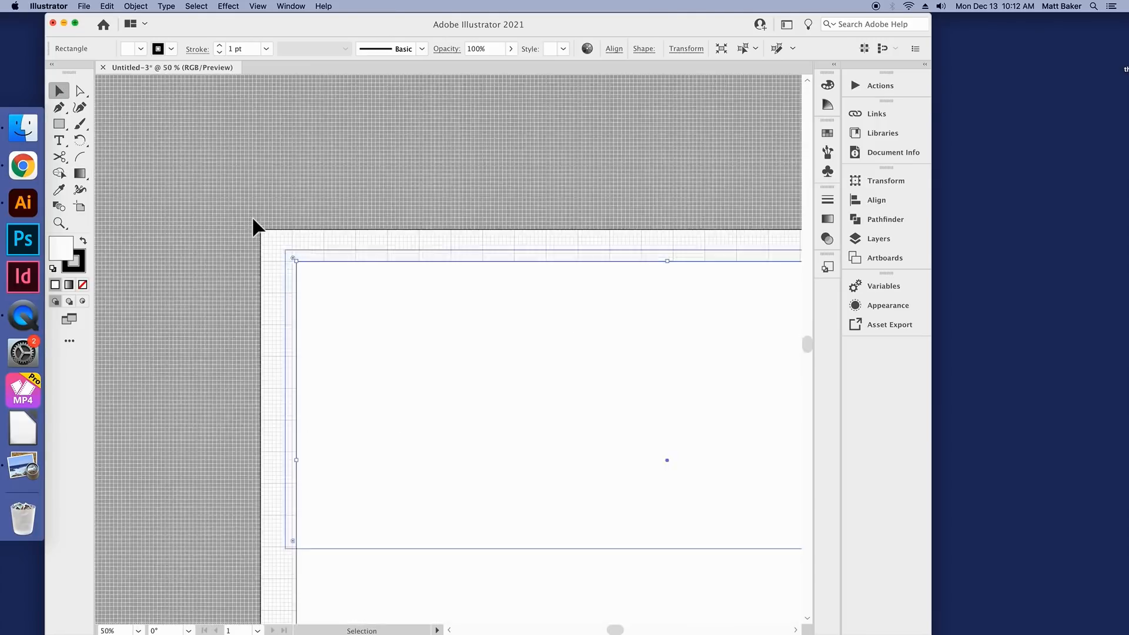
pyautogui.moveTo(528, 472); pyautogui.dragTo(446, 457)
pyautogui.click(258, 6)
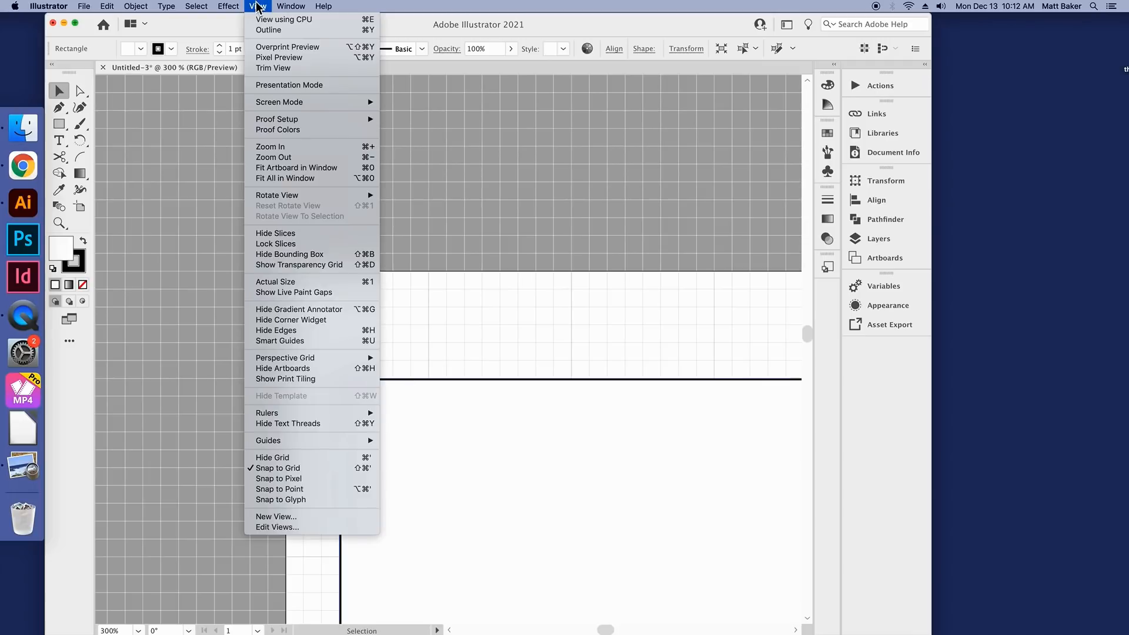
pyautogui.click(258, 6)
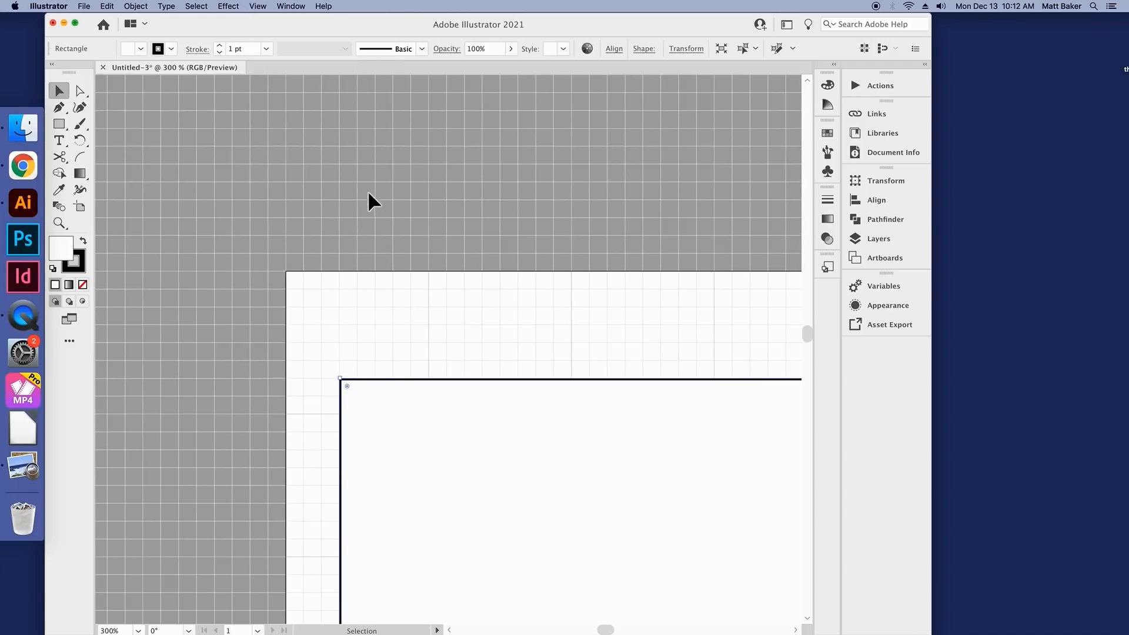
pyautogui.scroll(-5, 369, 191)
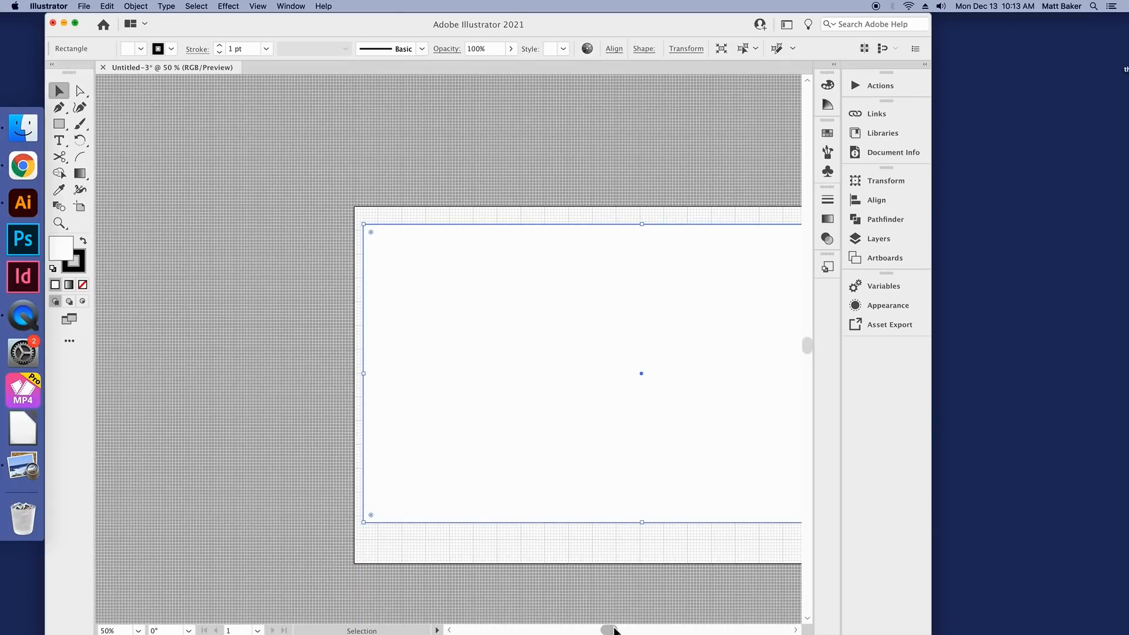
pyautogui.hscroll(5, 427, 419)
pyautogui.moveTo(427, 419); pyautogui.dragTo(405, 395)
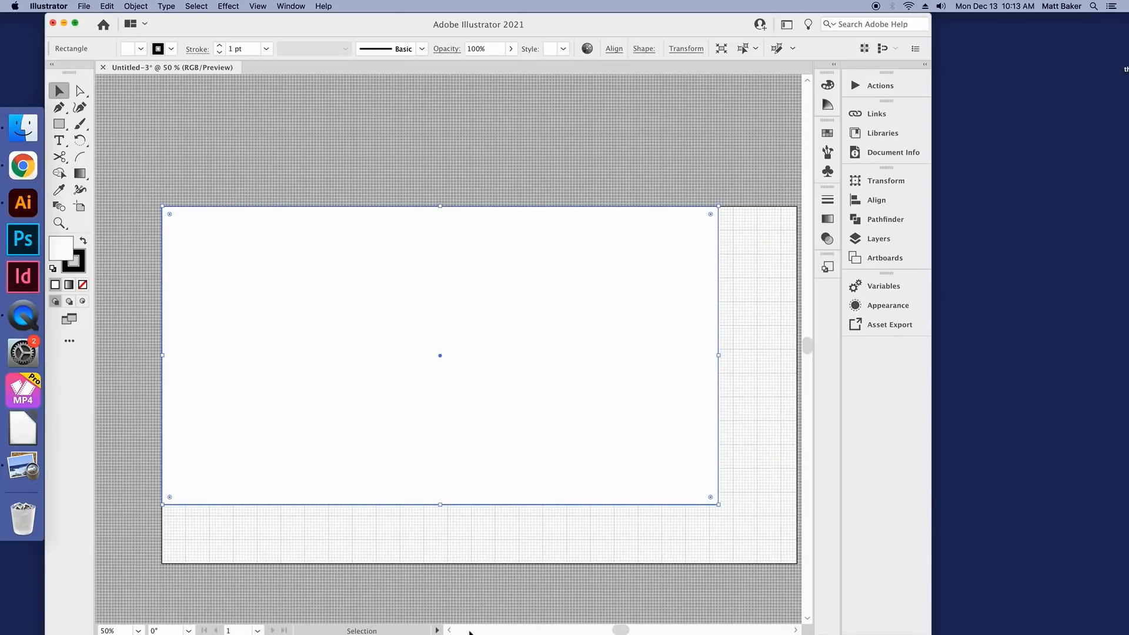
# Step: Resize the rectangle from its lower-right corner so it fills the entire artboard
pyautogui.hscroll(2, 530, 588)
pyautogui.scroll(-2, 585, 551)
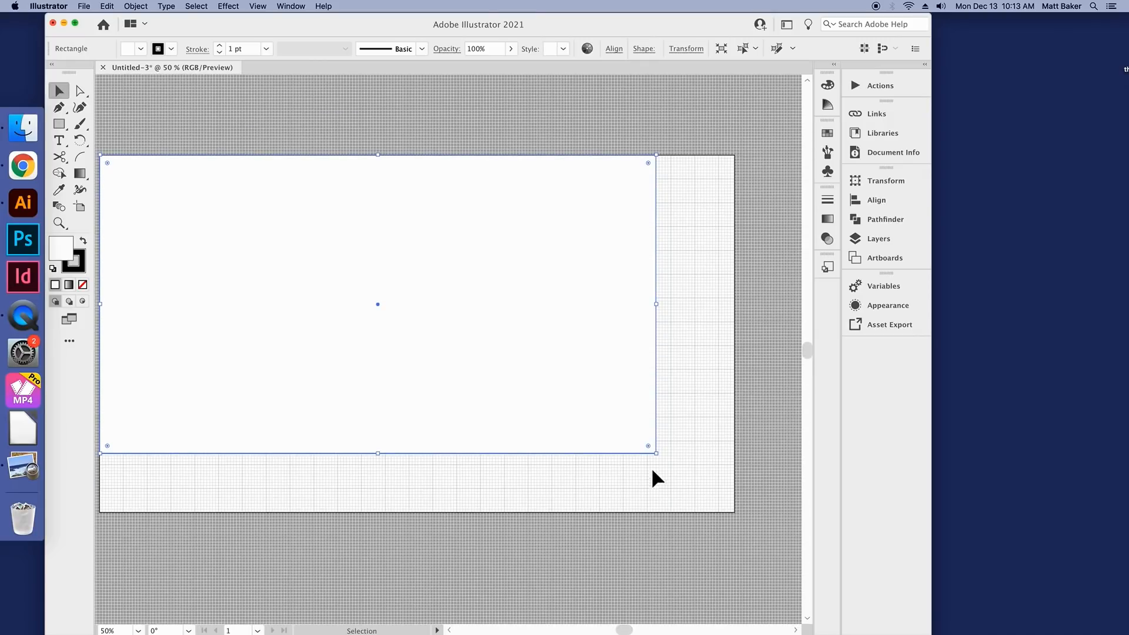
pyautogui.moveTo(656, 453); pyautogui.dragTo(731, 517)
pyautogui.scroll(-2, 732, 517)
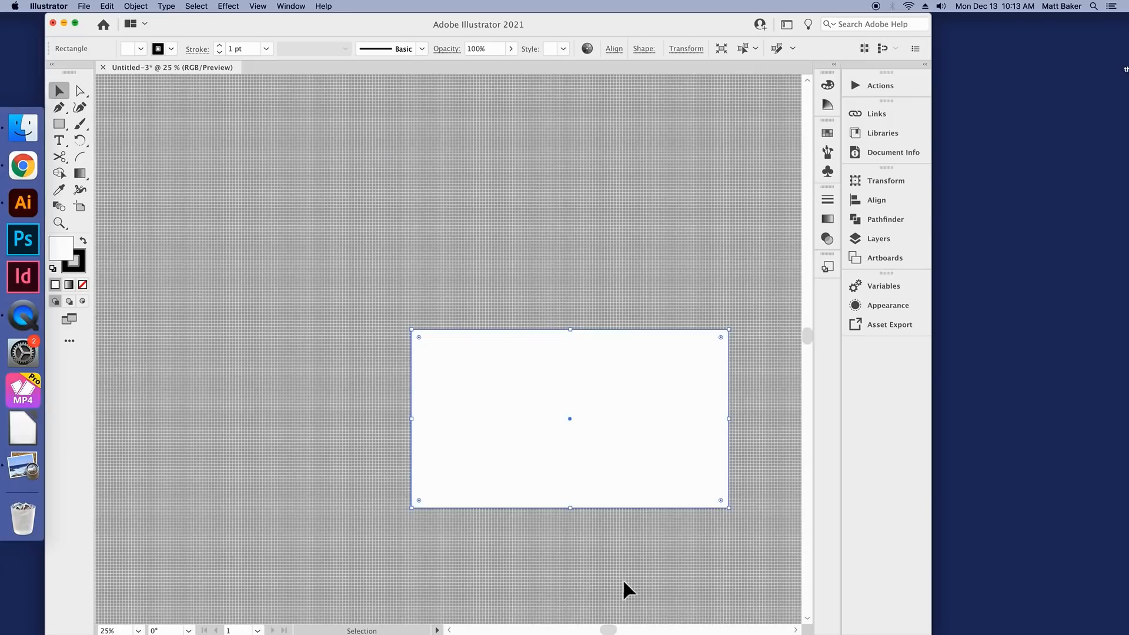
pyautogui.hscroll(3, 622, 579)
pyautogui.scroll(-5, 591, 588)
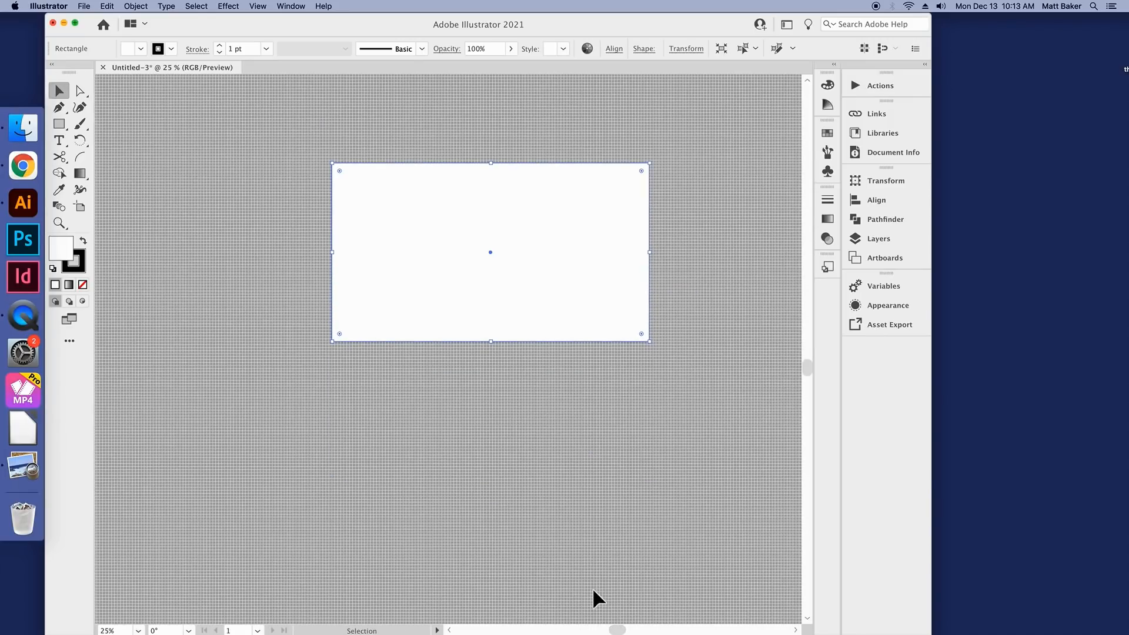
pyautogui.scroll(1, 685, 308)
pyautogui.scroll(2, 457, 262)
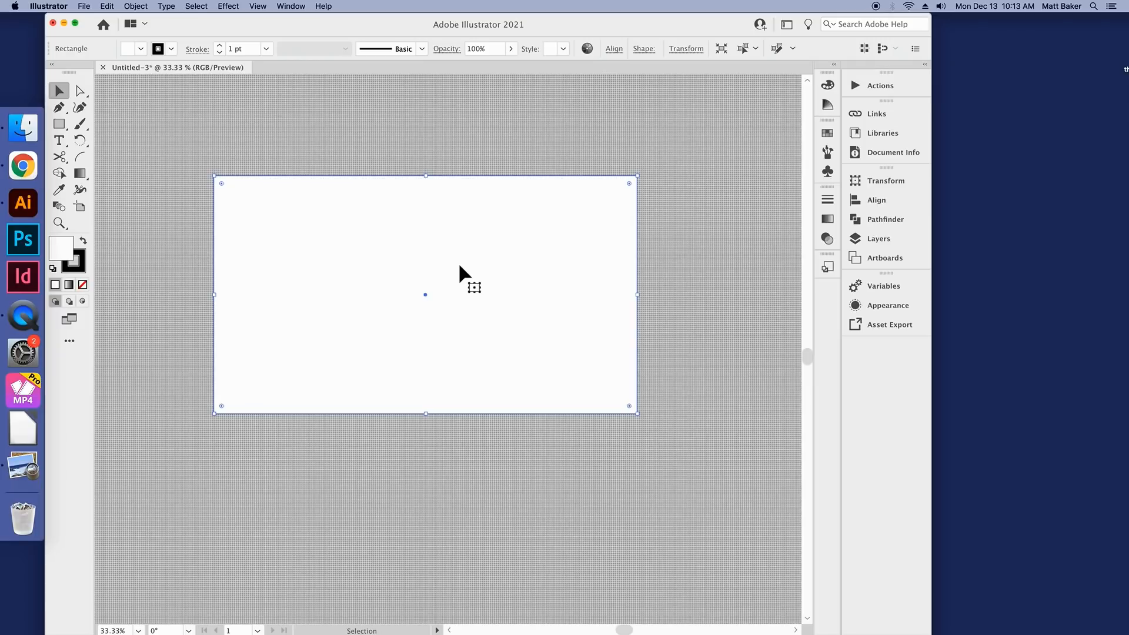
pyautogui.scroll(1, 460, 265)
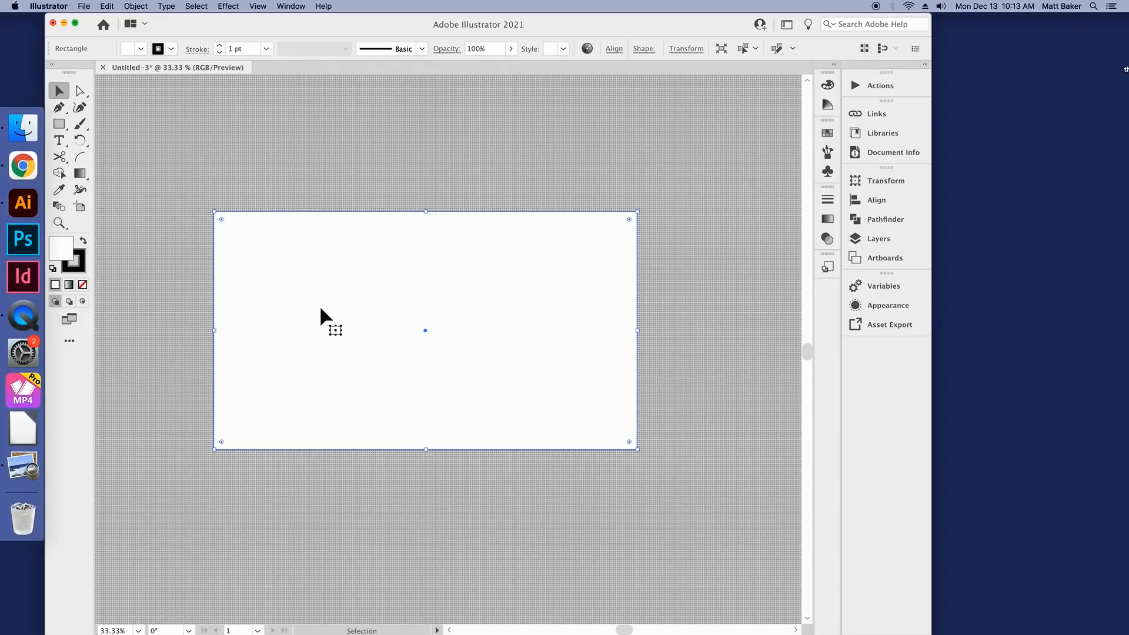
# Step: Try magenta and RGB Yellow swatches as the background rectangle's fill
pyautogui.click(141, 49)
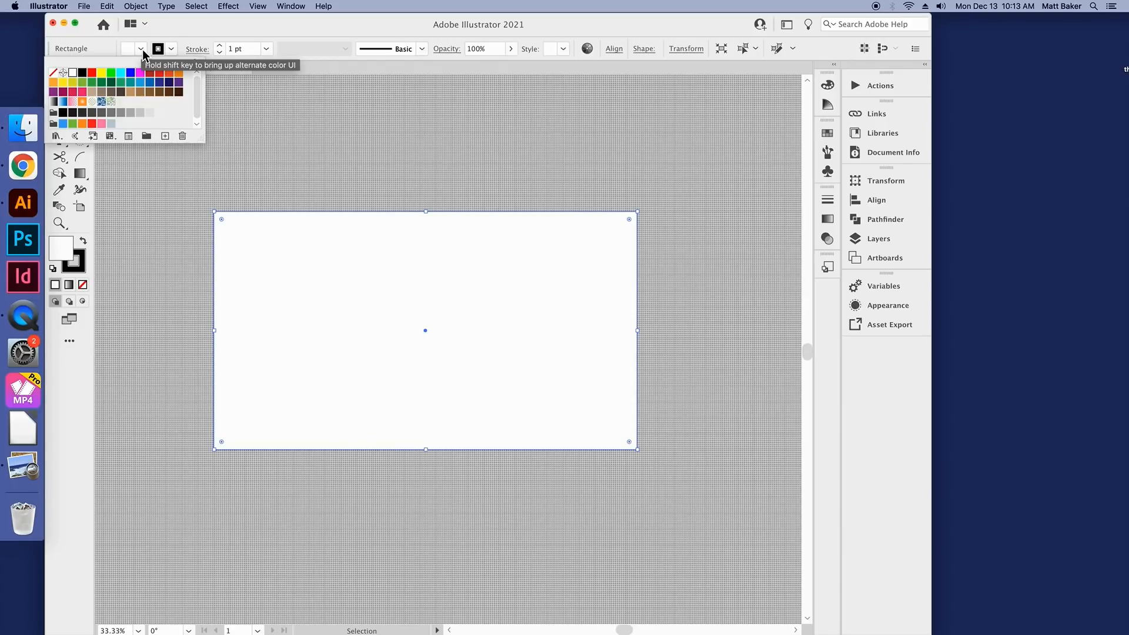
pyautogui.click(140, 73)
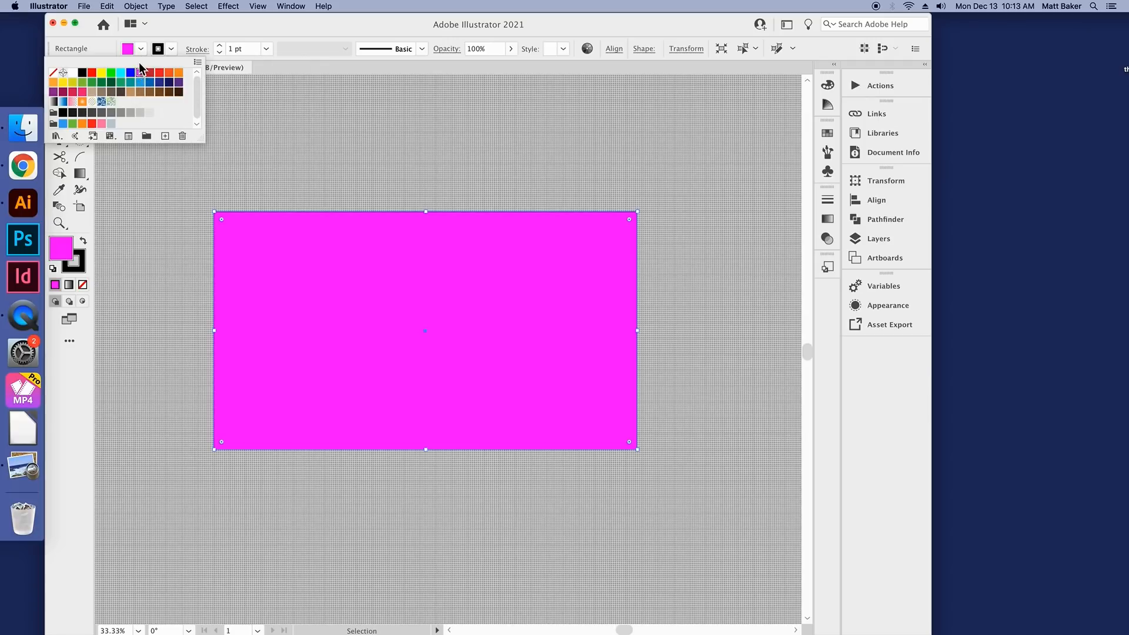
pyautogui.click(111, 73)
pyautogui.click(102, 73)
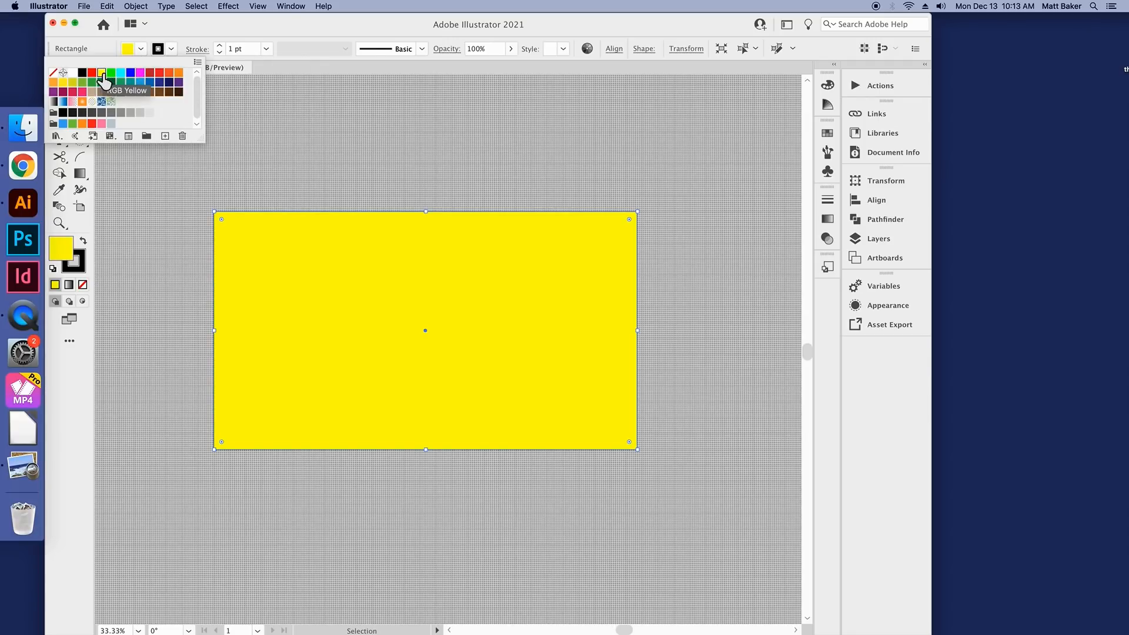
pyautogui.doubleClick(102, 74)
pyautogui.click(349, 314)
pyautogui.click(144, 50)
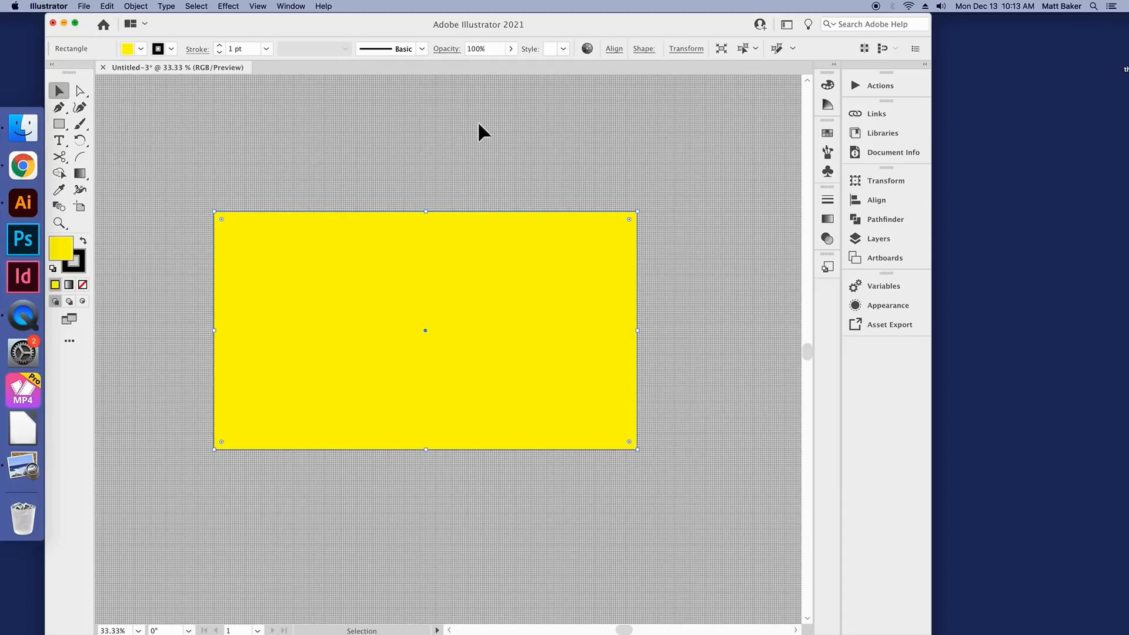
# Step: Mix the rectangle's fill to R 156, G 114, B 118 and check its stroke colour
pyautogui.click(829, 86)
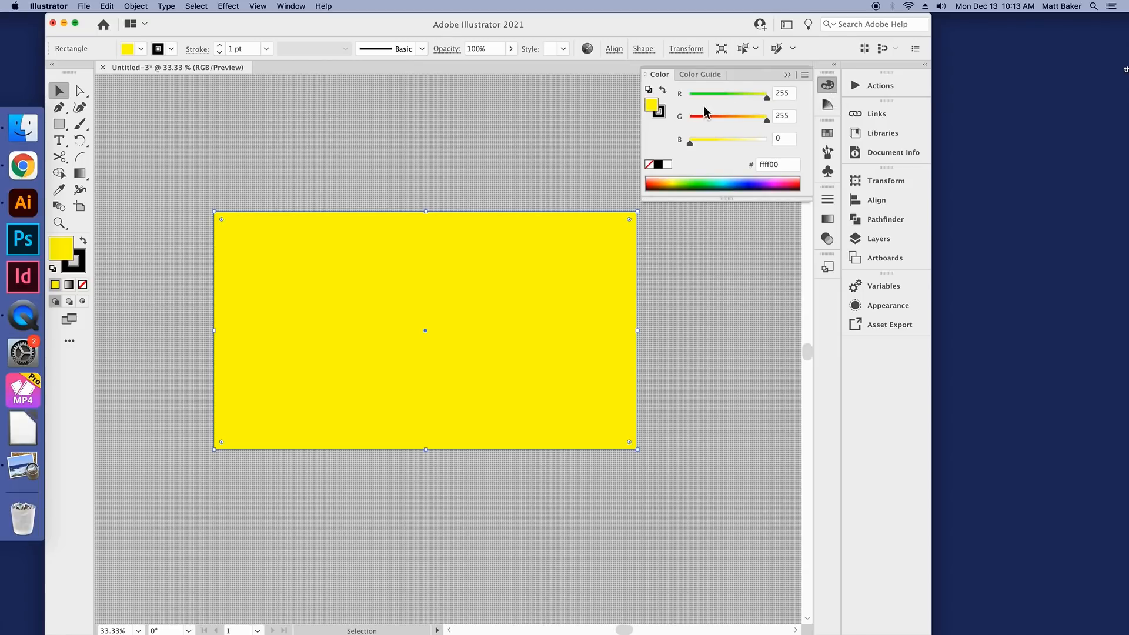
pyautogui.moveTo(770, 105); pyautogui.dragTo(726, 145)
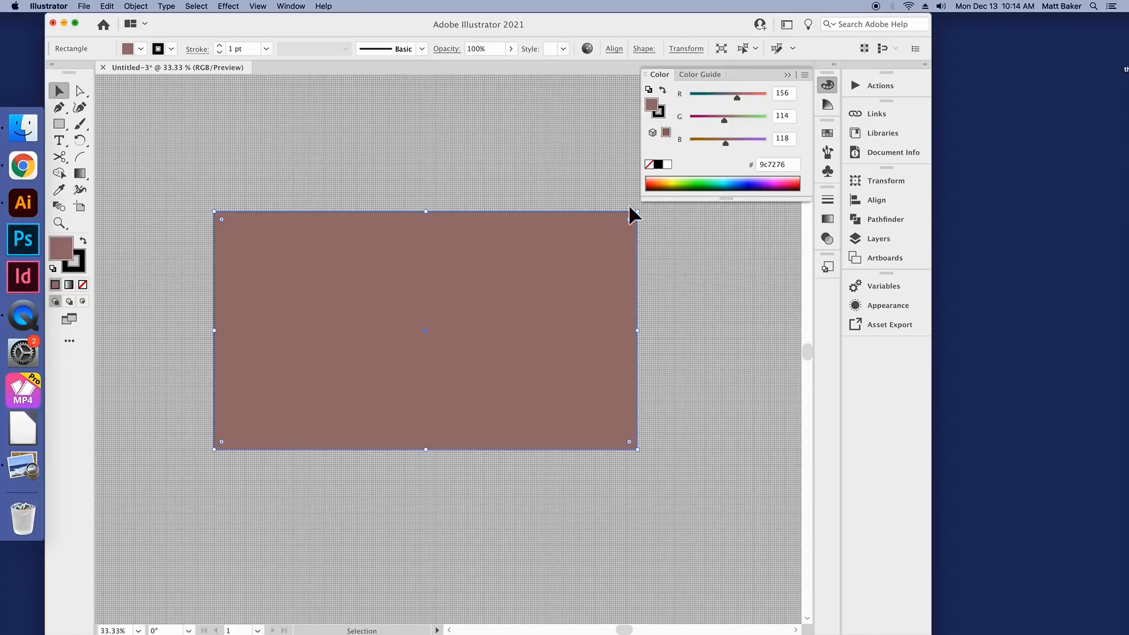
pyautogui.click(663, 113)
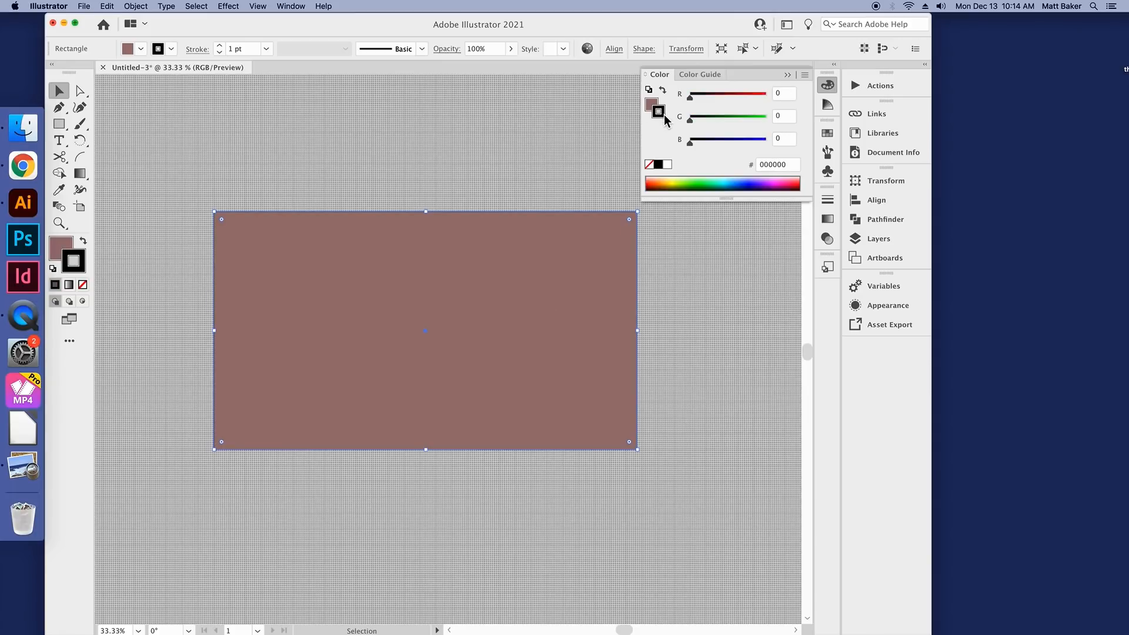
pyautogui.click(165, 47)
pyautogui.click(165, 47)
pyautogui.click(653, 105)
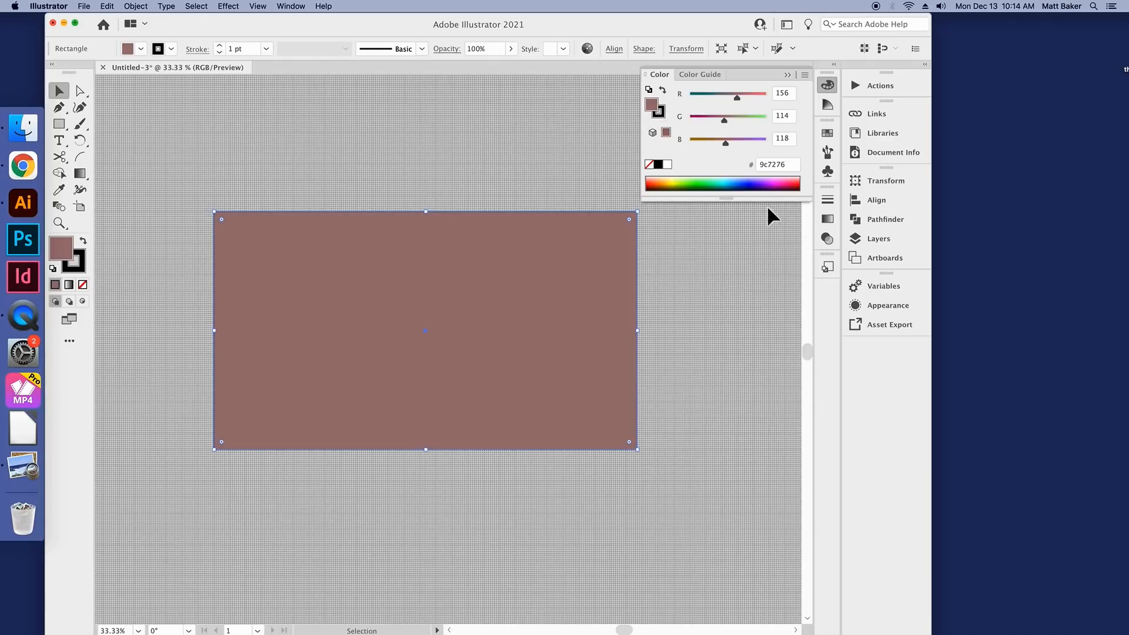
# Step: Set the background rectangle's fill to hex ede8d8, close the colour settings and deselect the rectangle
pyautogui.click(793, 167)
pyautogui.moveTo(793, 168); pyautogui.dragTo(721, 166)
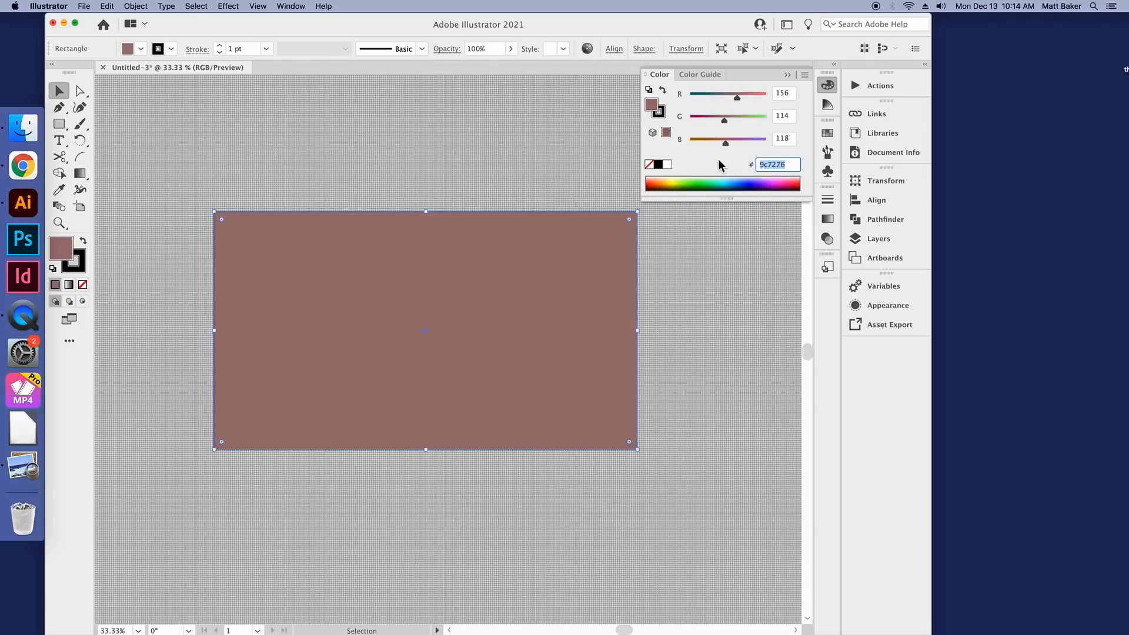
pyautogui.write('ede8d8')
pyautogui.press('Tab')
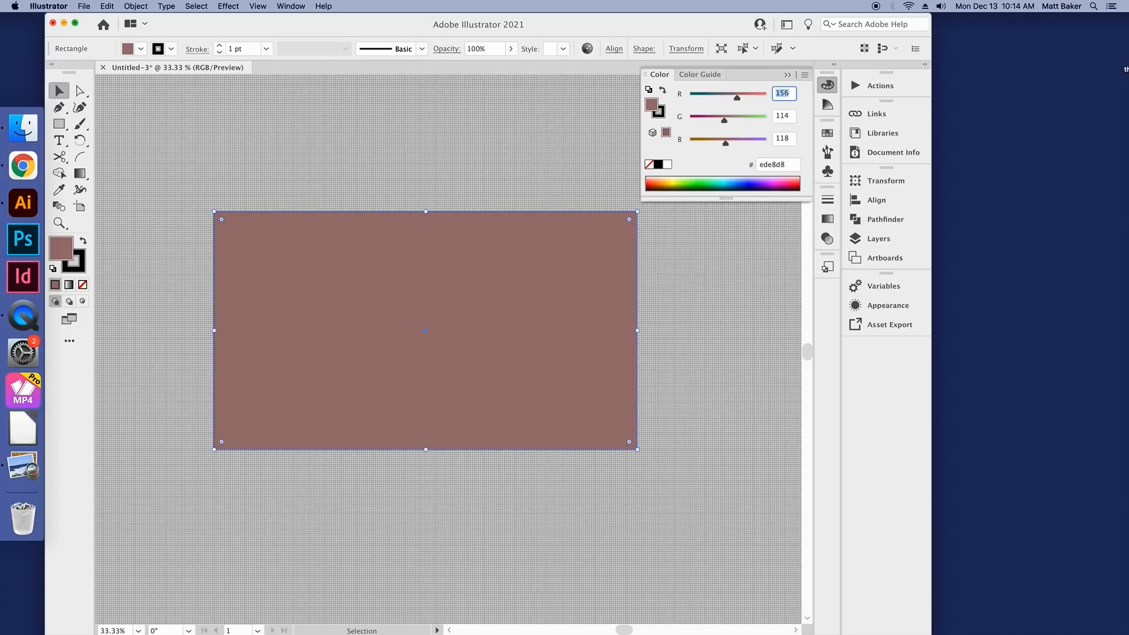
pyautogui.click(57, 93)
pyautogui.click(828, 87)
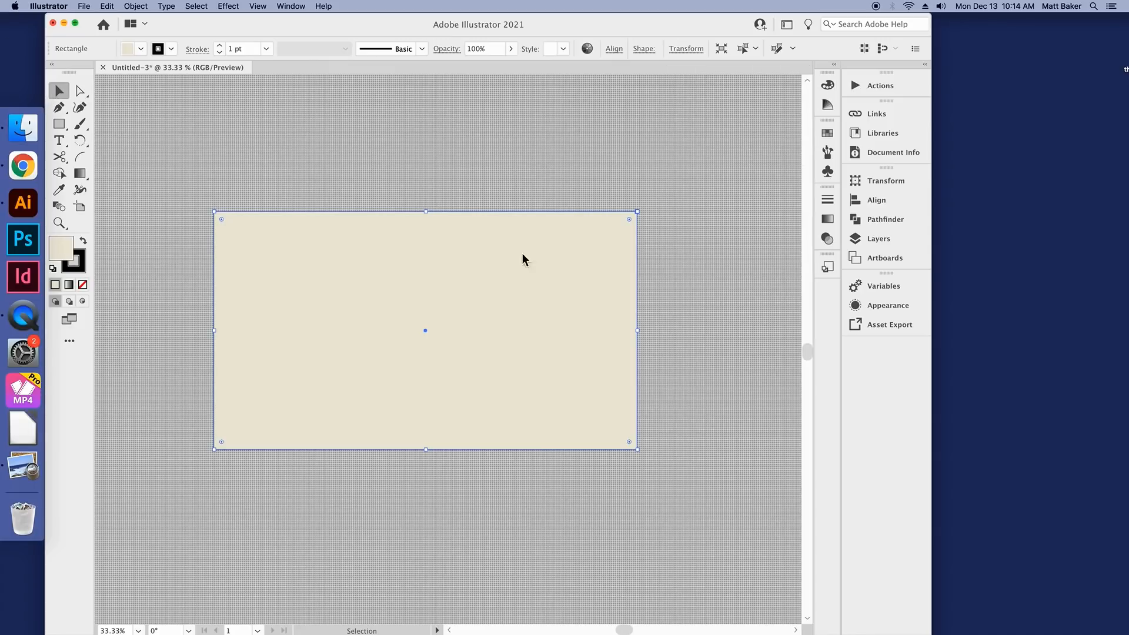
pyautogui.click(442, 184)
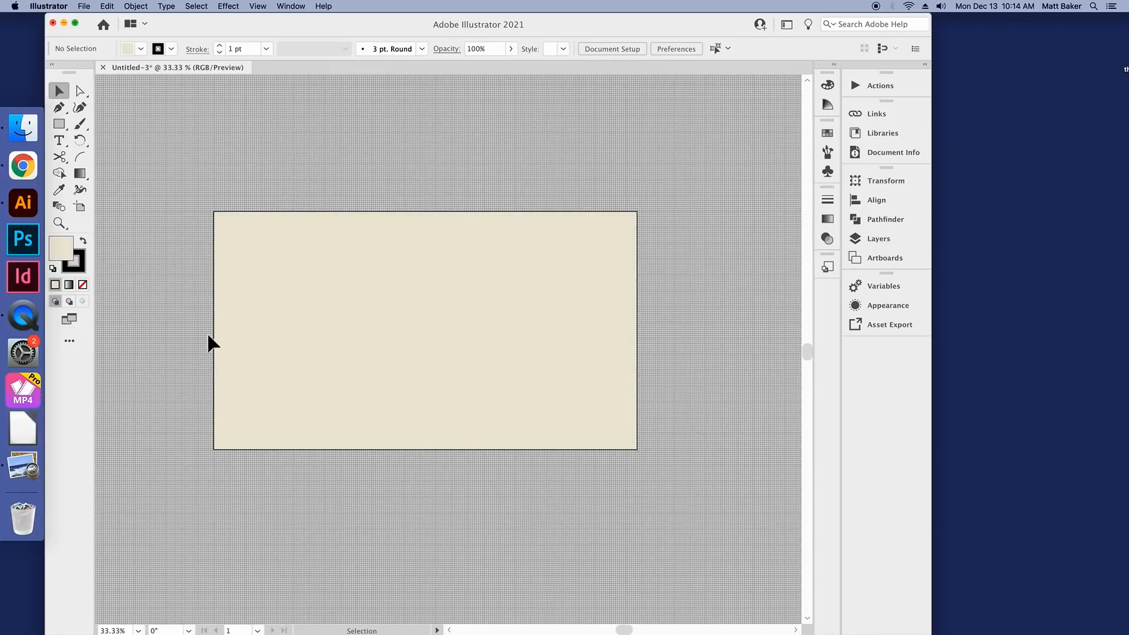
# Step: Set the background rectangle's stroke to None
pyautogui.click(501, 259)
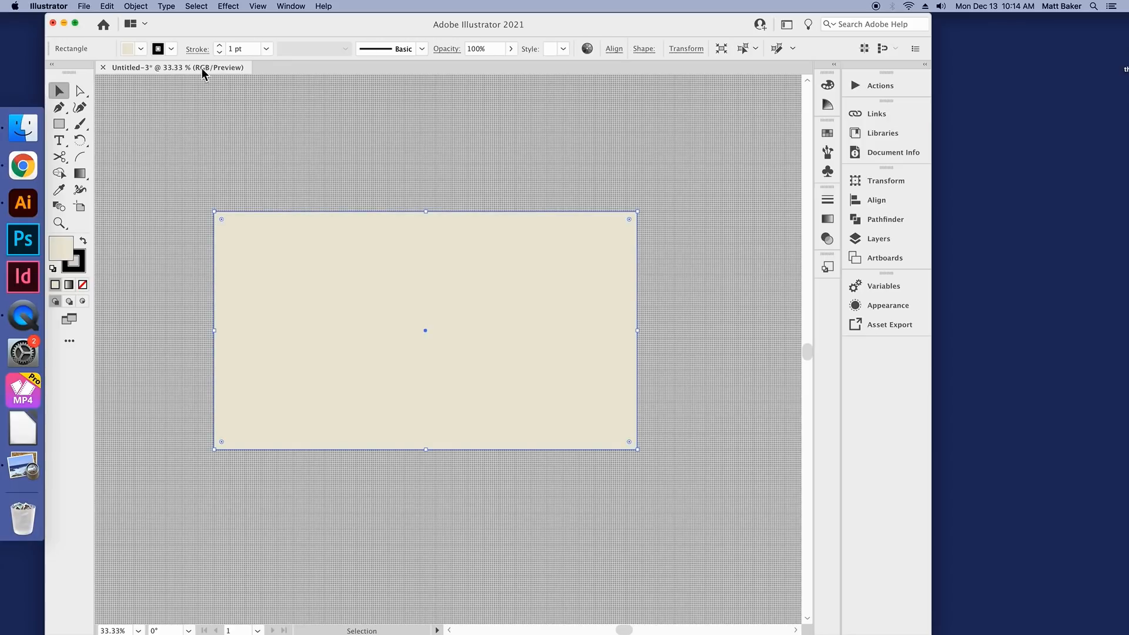
pyautogui.click(172, 49)
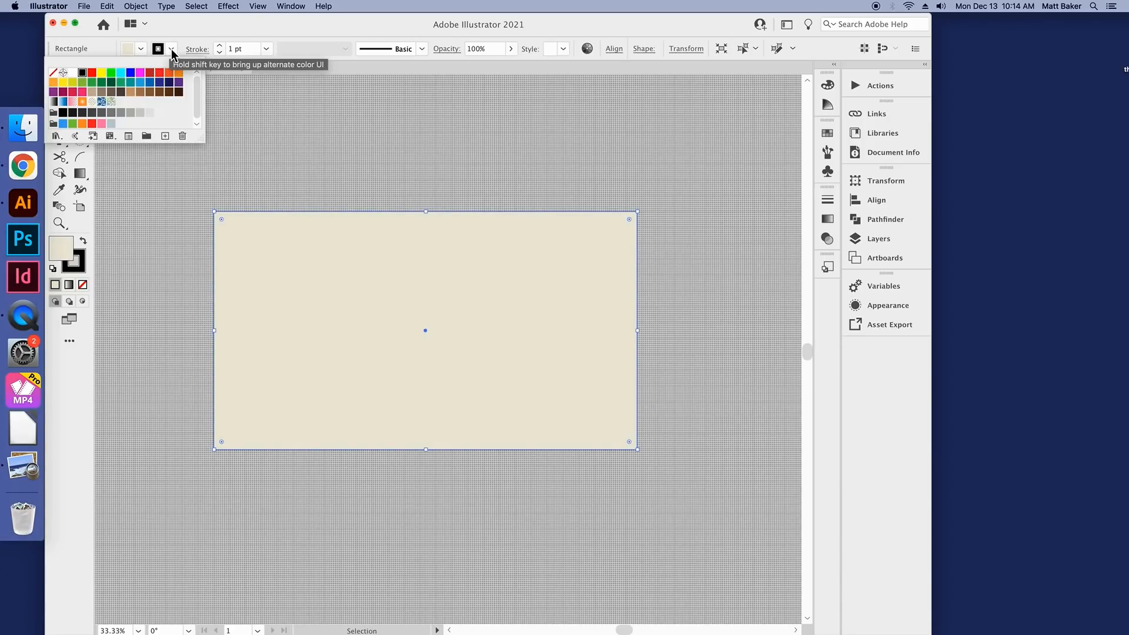
pyautogui.click(54, 75)
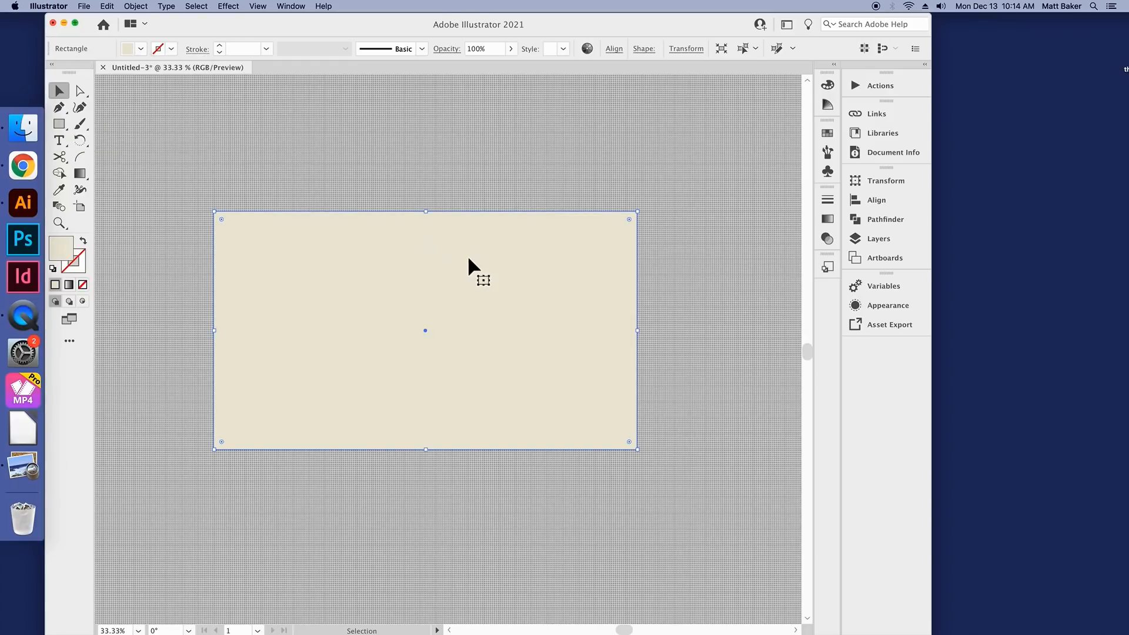
pyautogui.press('super+2')
# Step: Examine the edges of the background rectangle at 100%, 33.33% and 25% zoom
pyautogui.scroll(4, 484, 202)
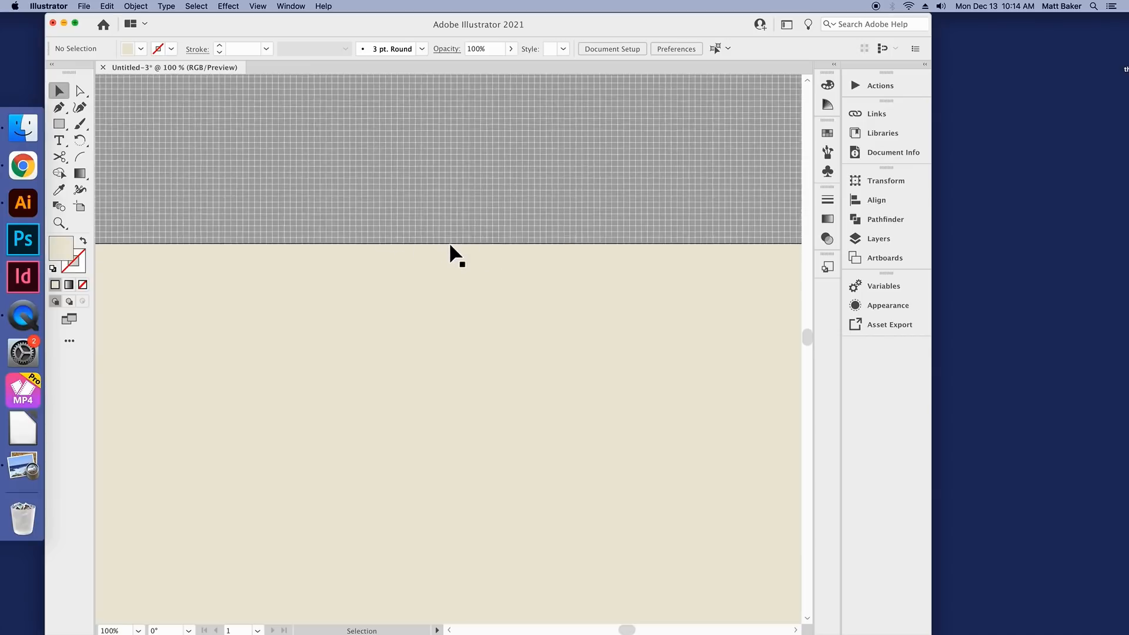
pyautogui.scroll(-4, 449, 242)
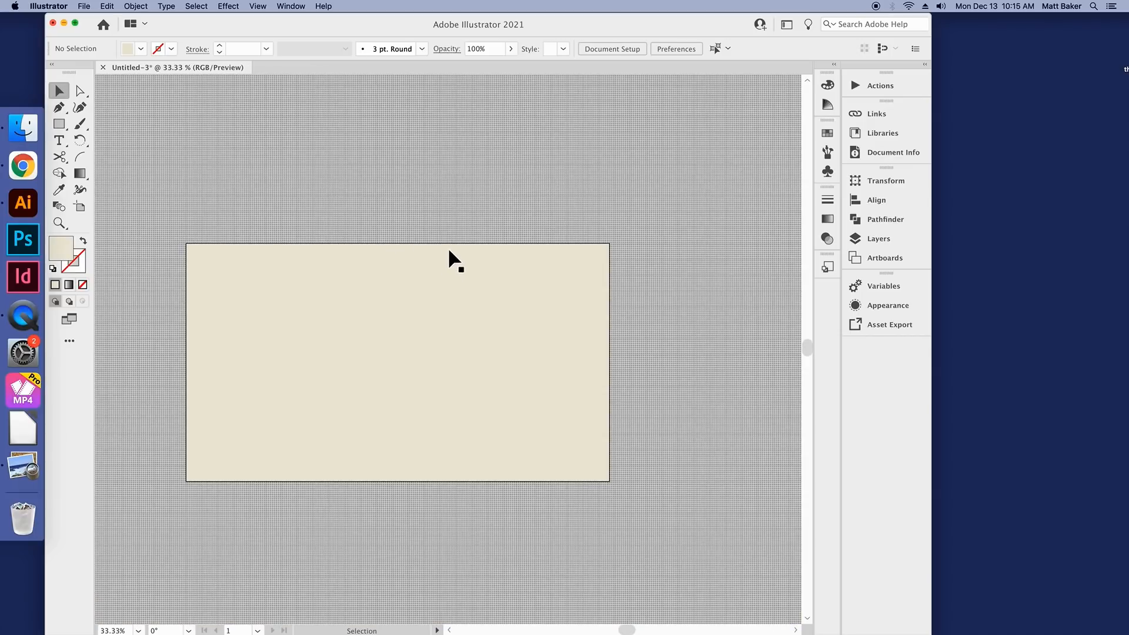
pyautogui.scroll(-1, 449, 252)
pyautogui.click(485, 295)
pyautogui.click(474, 186)
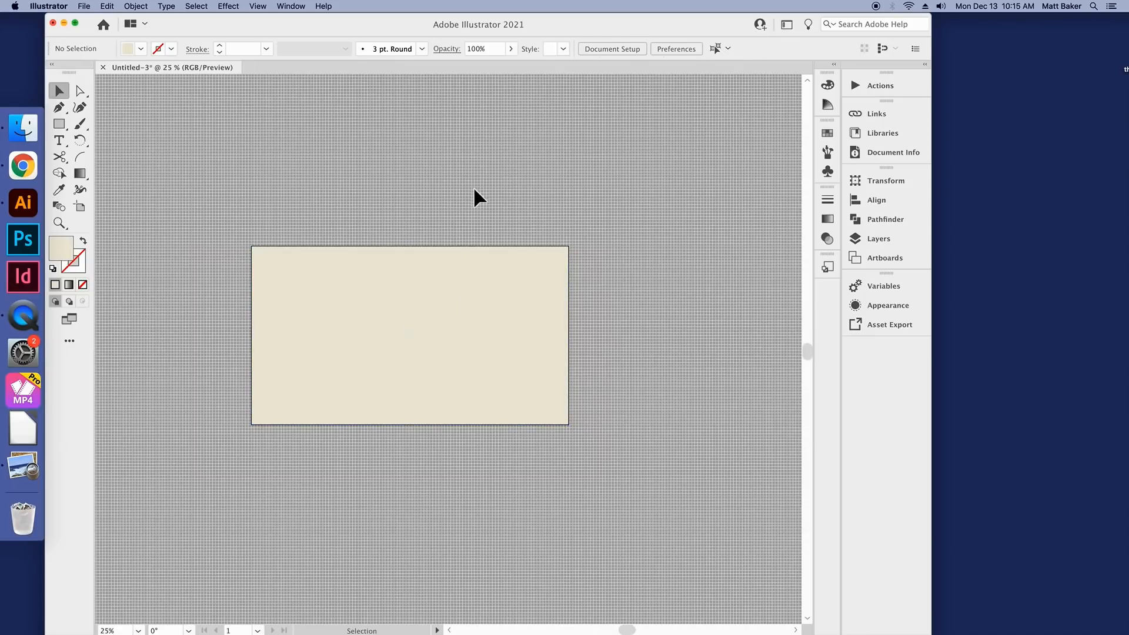
pyautogui.scroll(-1, 523, 286)
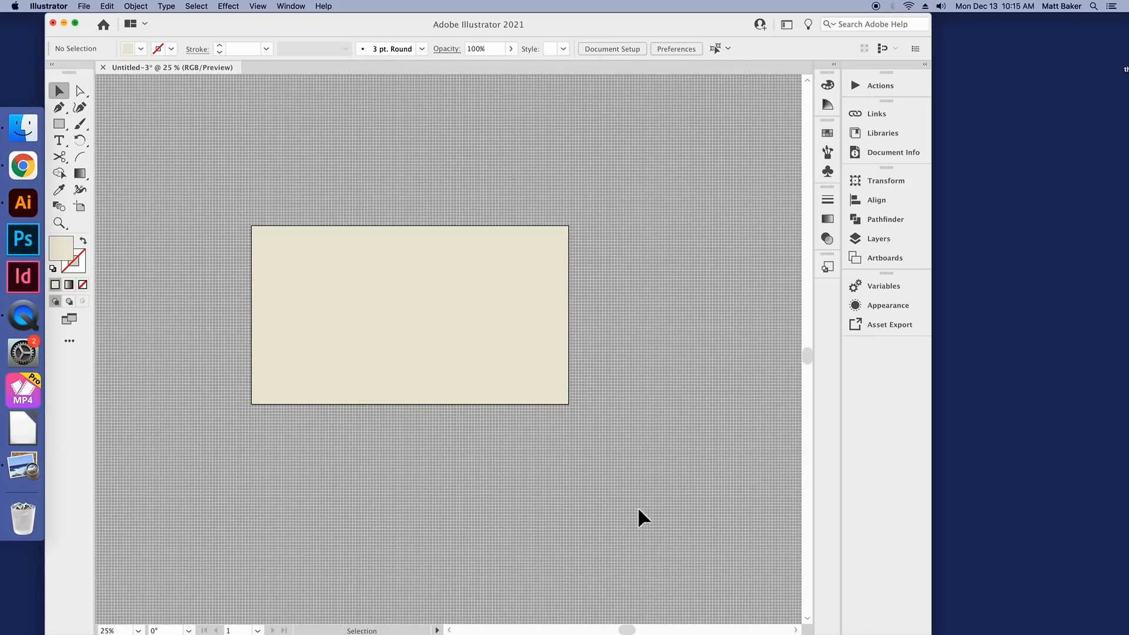
pyautogui.moveTo(631, 629); pyautogui.dragTo(627, 620)
pyautogui.scroll(1, 635, 438)
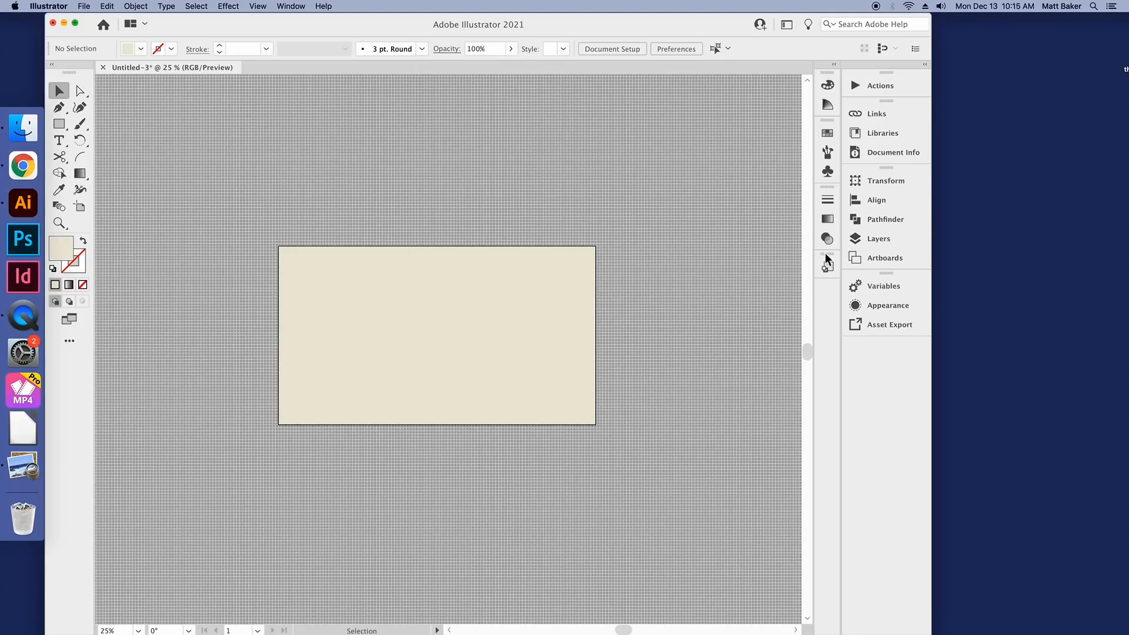
# Step: Check the contents of Layer 1 and add a new layer above it
pyautogui.click(875, 242)
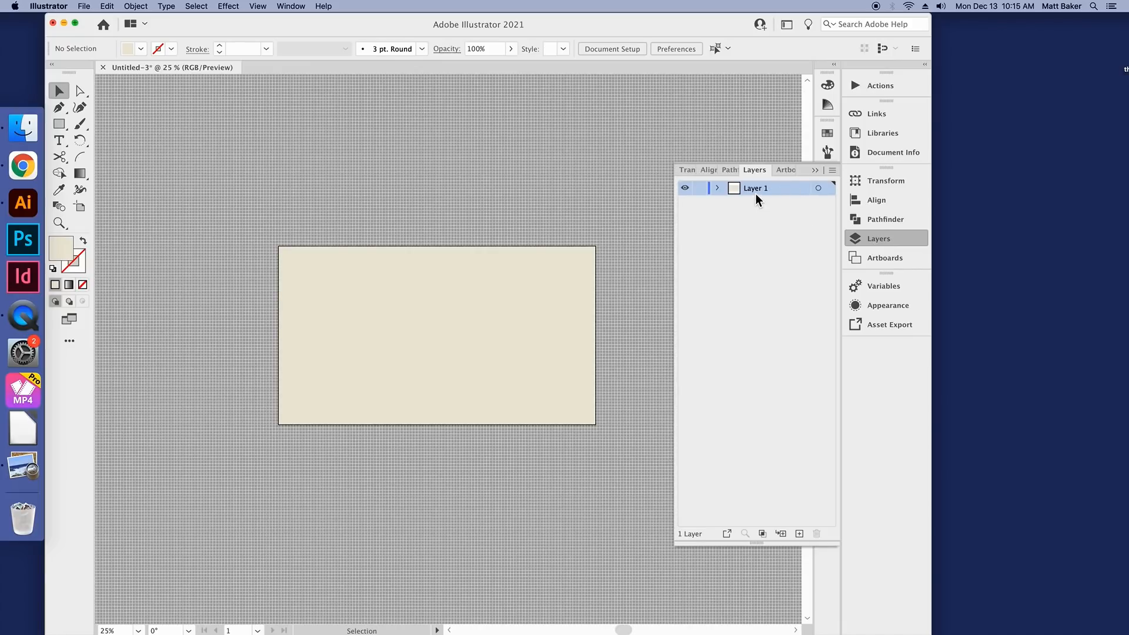
pyautogui.click(718, 188)
pyautogui.click(769, 206)
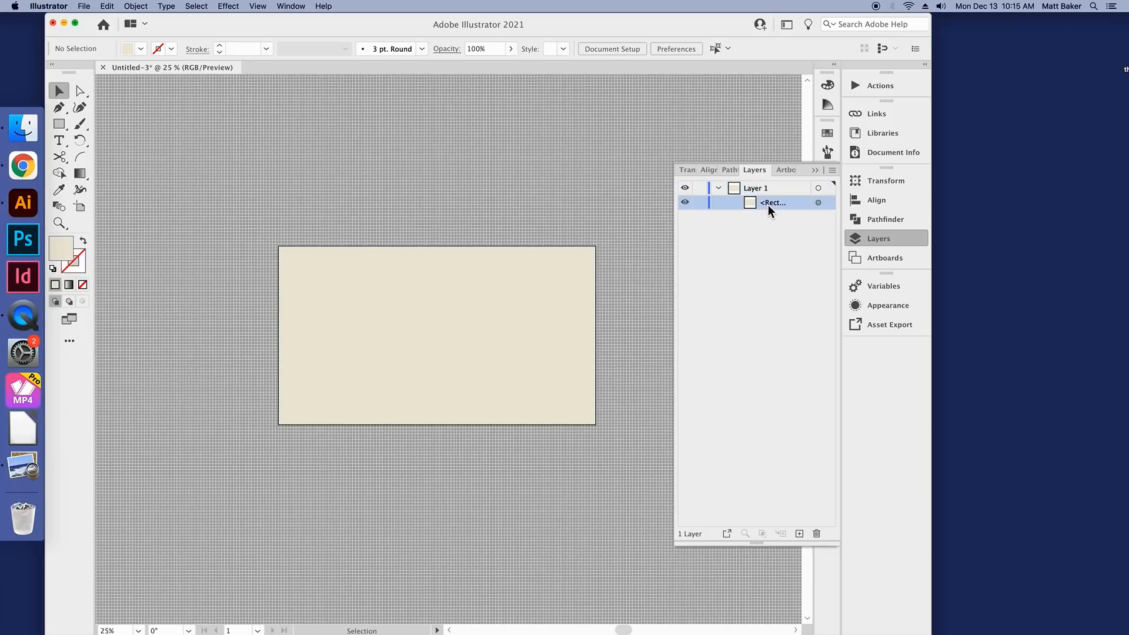
pyautogui.click(720, 190)
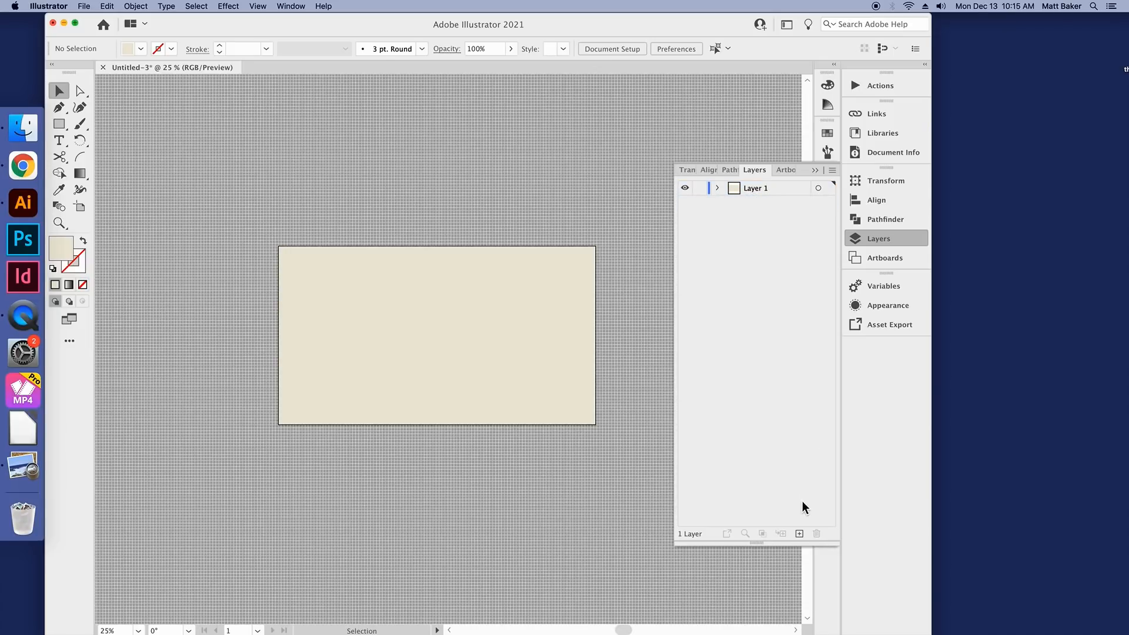
pyautogui.click(802, 537)
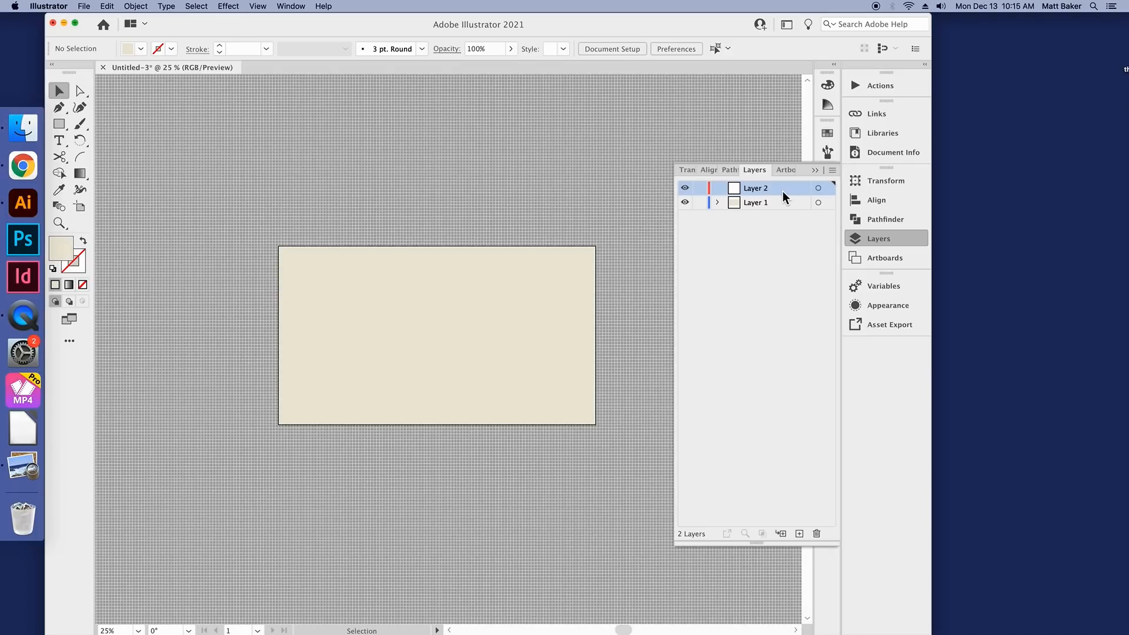
# Step: Test selecting the background rectangle with Layer 1 unlocked, and lock Layer 1
pyautogui.click(699, 204)
pyautogui.click(699, 203)
pyautogui.moveTo(493, 294)
pyautogui.mouseDown()
pyautogui.moveTo(531, 283)
pyautogui.moveTo(365, 291)
pyautogui.moveTo(580, 259)
pyautogui.moveTo(534, 219)
pyautogui.moveTo(478, 289)
pyautogui.mouseUp()
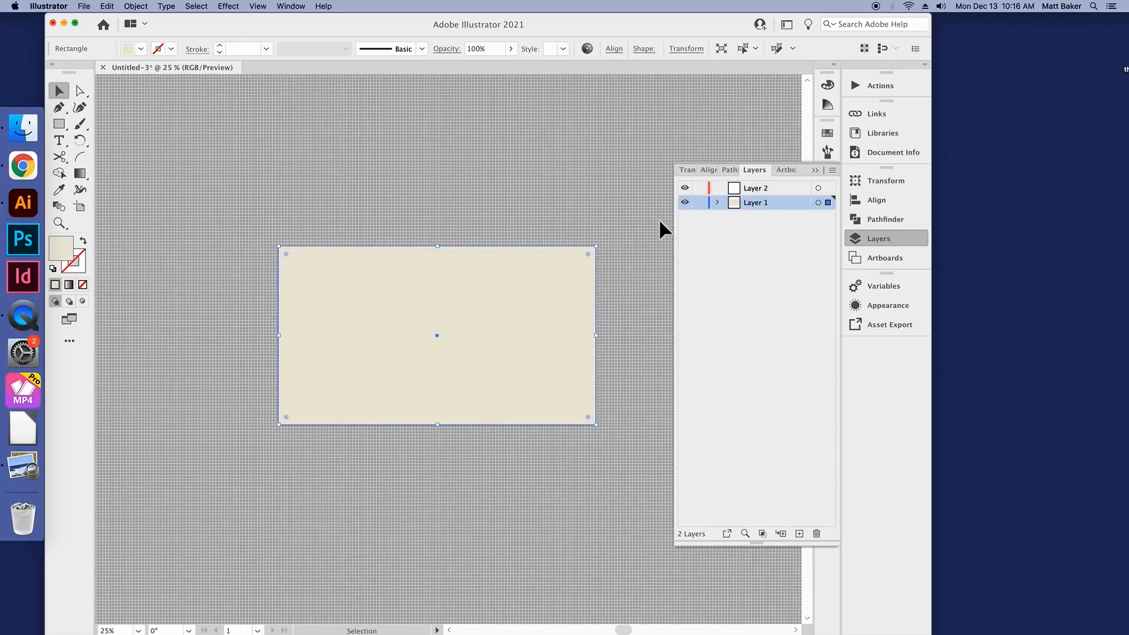
pyautogui.click(699, 203)
# Step: Make Layer 2 the active layer for drawing with the Rectangle tool
pyautogui.scroll(1, 431, 313)
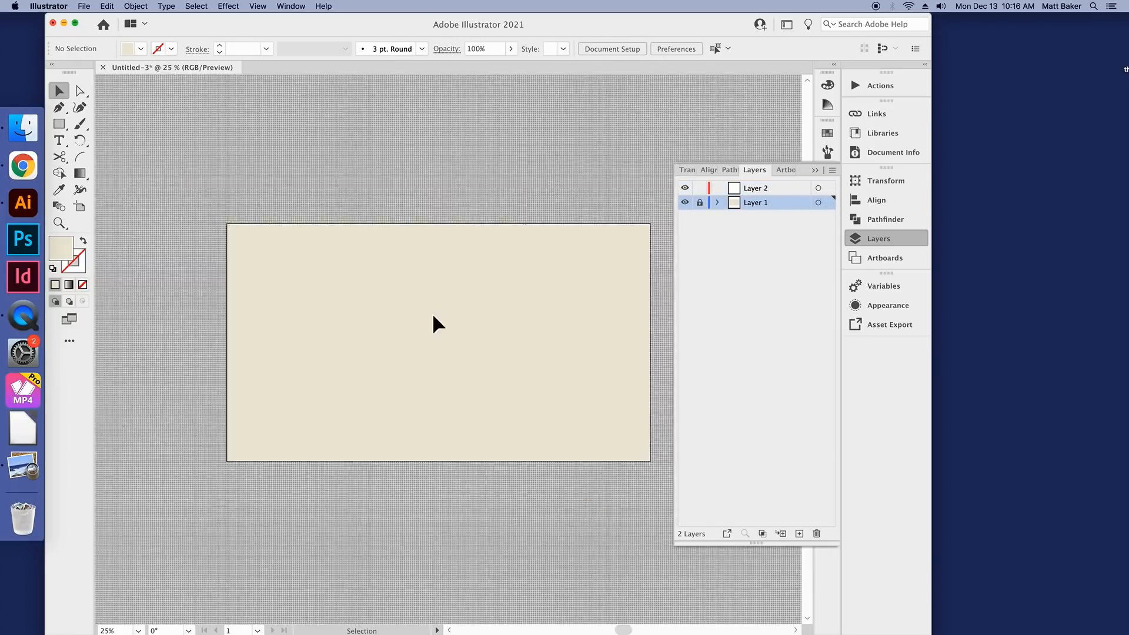
pyautogui.scroll(2, 330, 265)
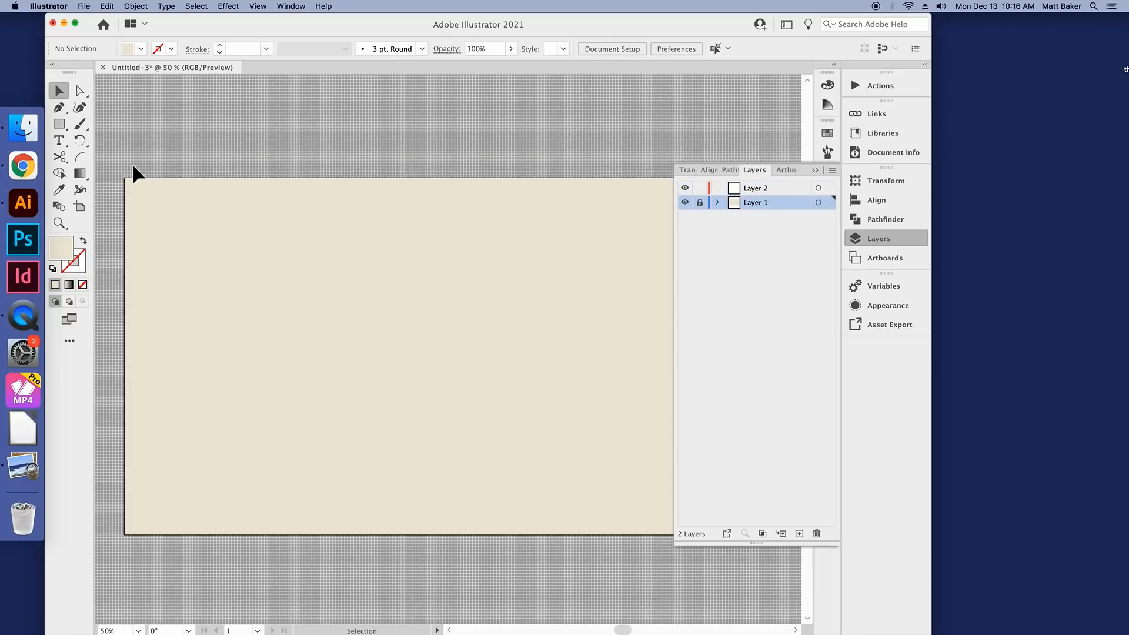
pyautogui.click(81, 122)
pyautogui.click(61, 126)
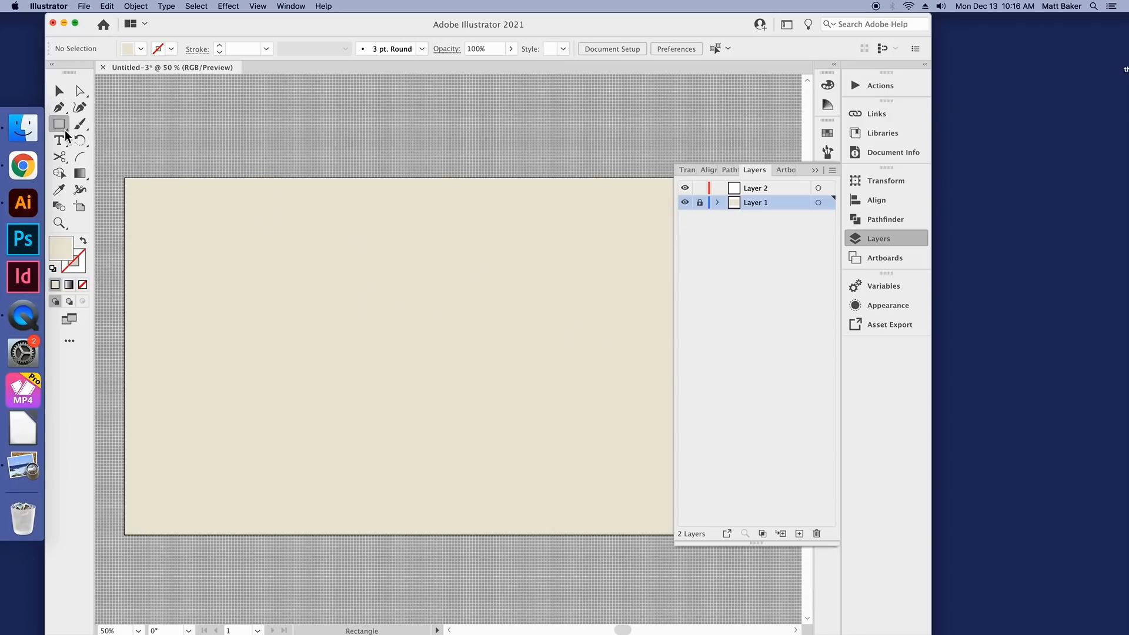
pyautogui.click(761, 188)
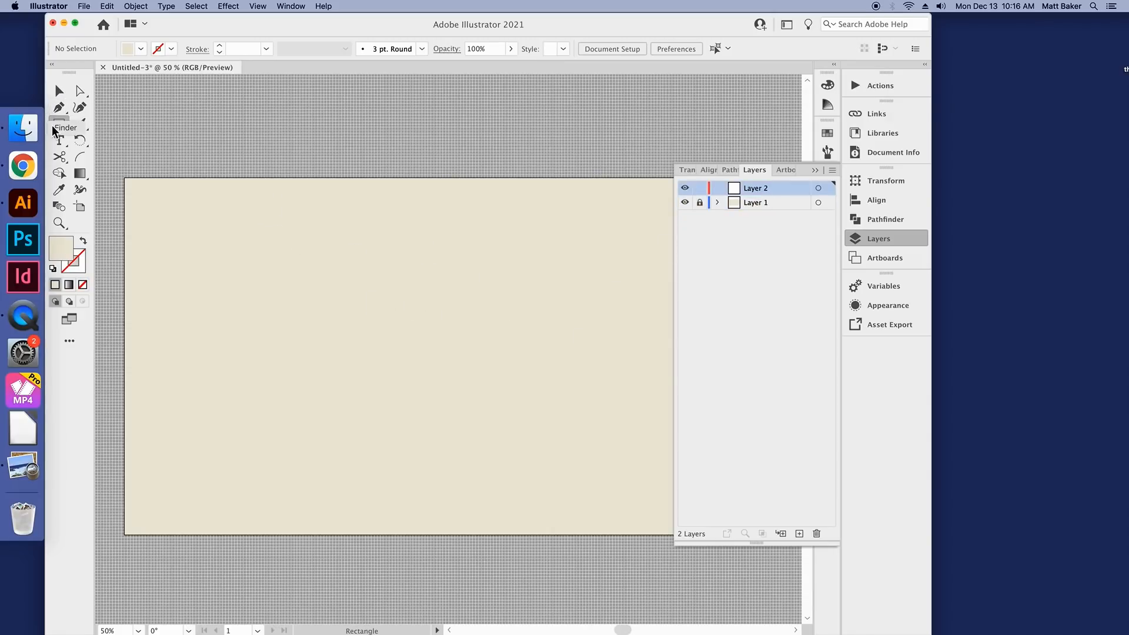
# Step: Draw a small, roughly square rectangle in the upper part of the artboard and fill it with a tan brown swatch
pyautogui.moveTo(312, 216); pyautogui.dragTo(387, 294)
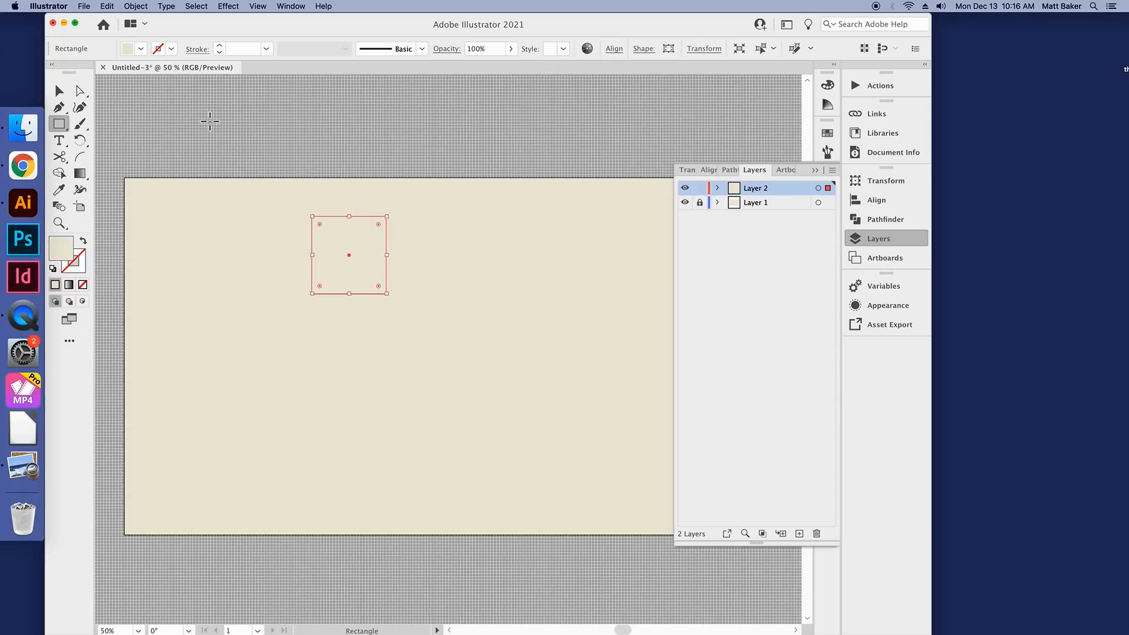
pyautogui.click(141, 48)
pyautogui.click(131, 92)
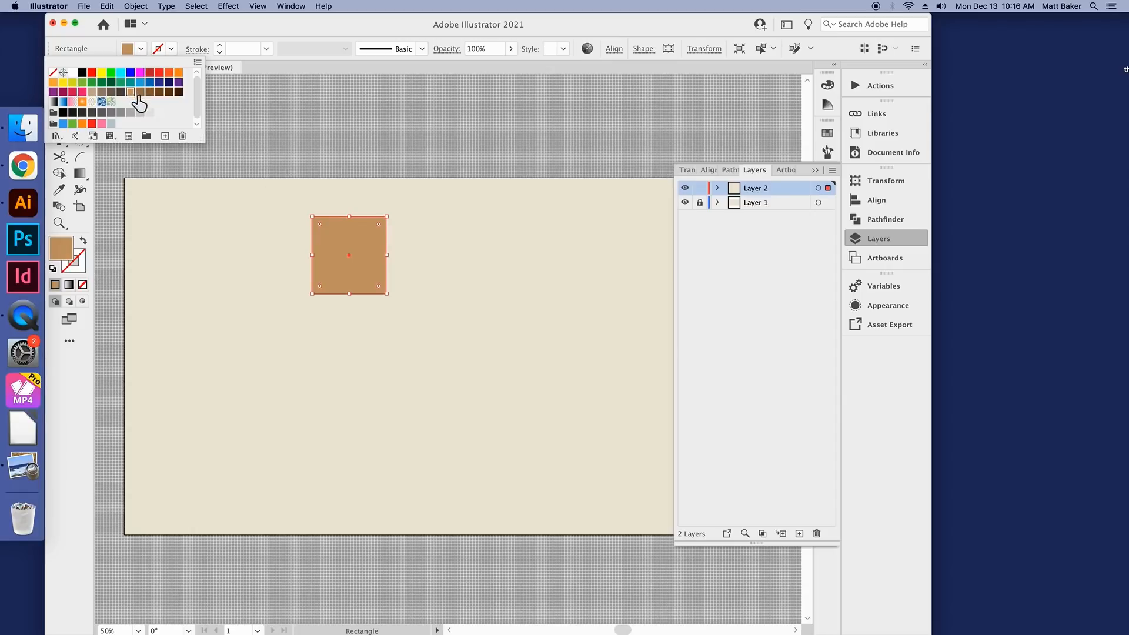
pyautogui.click(130, 173)
# Step: Move the tan square around the artboard over the locked background and delete it
pyautogui.click(59, 91)
pyautogui.moveTo(371, 270); pyautogui.dragTo(433, 324)
pyautogui.moveTo(505, 200); pyautogui.dragTo(563, 262)
pyautogui.moveTo(540, 332); pyautogui.dragTo(547, 341)
pyautogui.moveTo(411, 323); pyautogui.dragTo(420, 299)
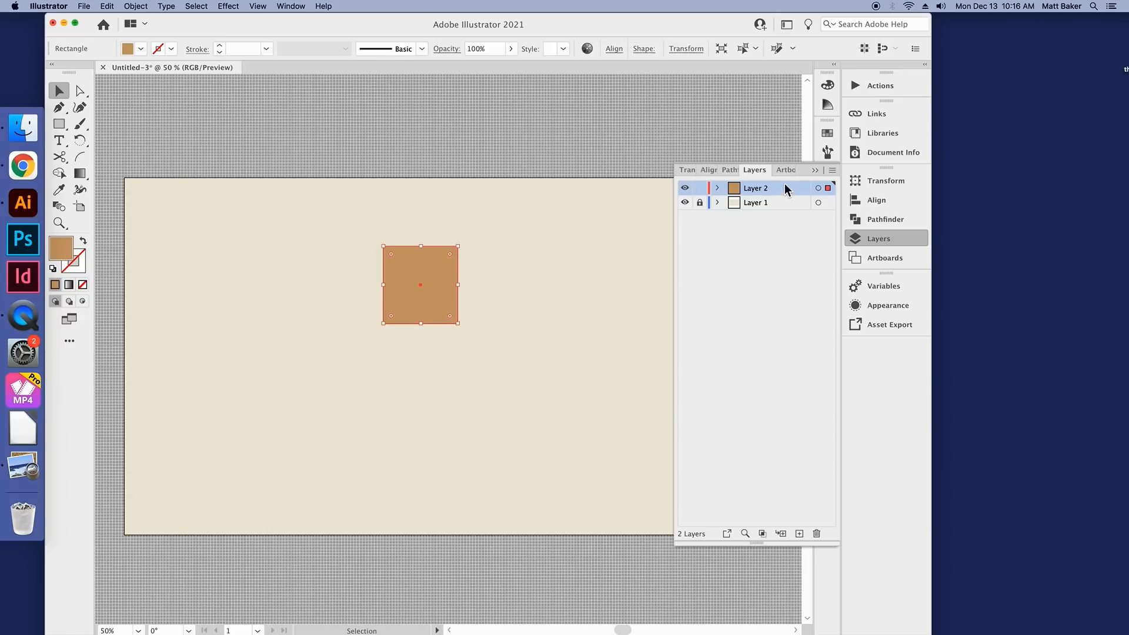
pyautogui.press('Delete')
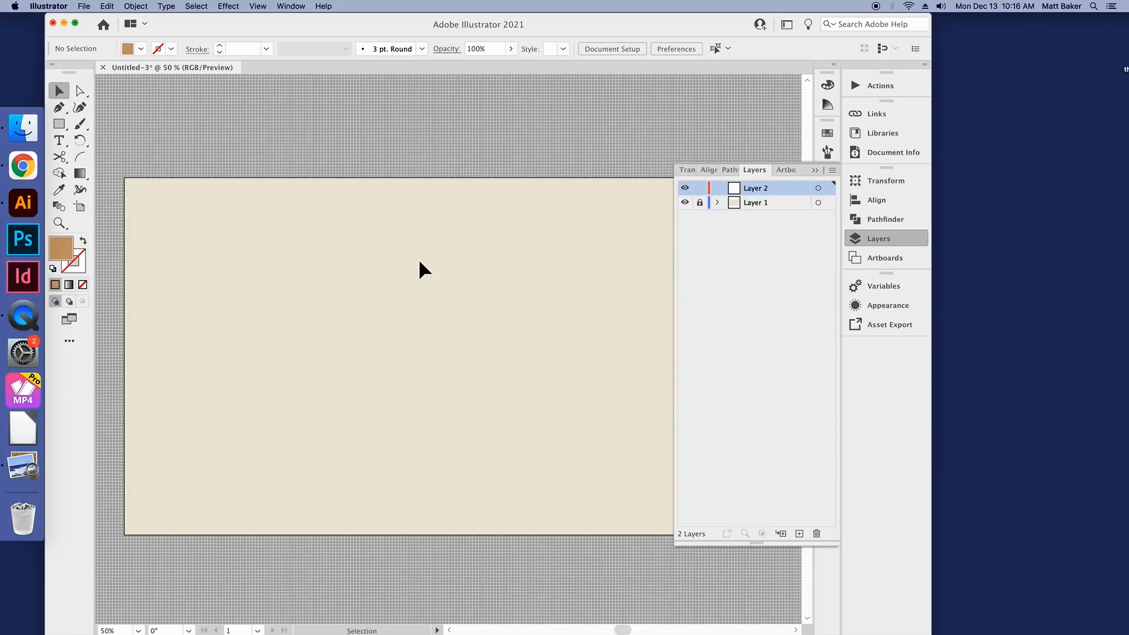
# Step: Hide Layer 1 to view the artboard grid without the background rectangle
pyautogui.click(684, 202)
pyautogui.scroll(-1, 544, 263)
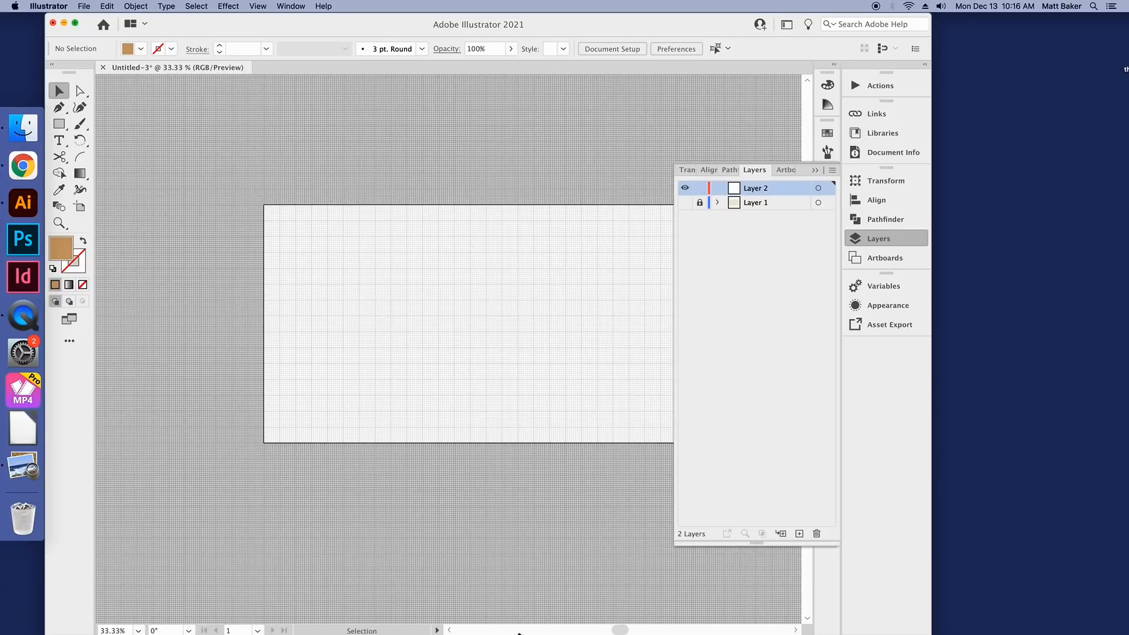
pyautogui.moveTo(615, 634); pyautogui.dragTo(621, 634)
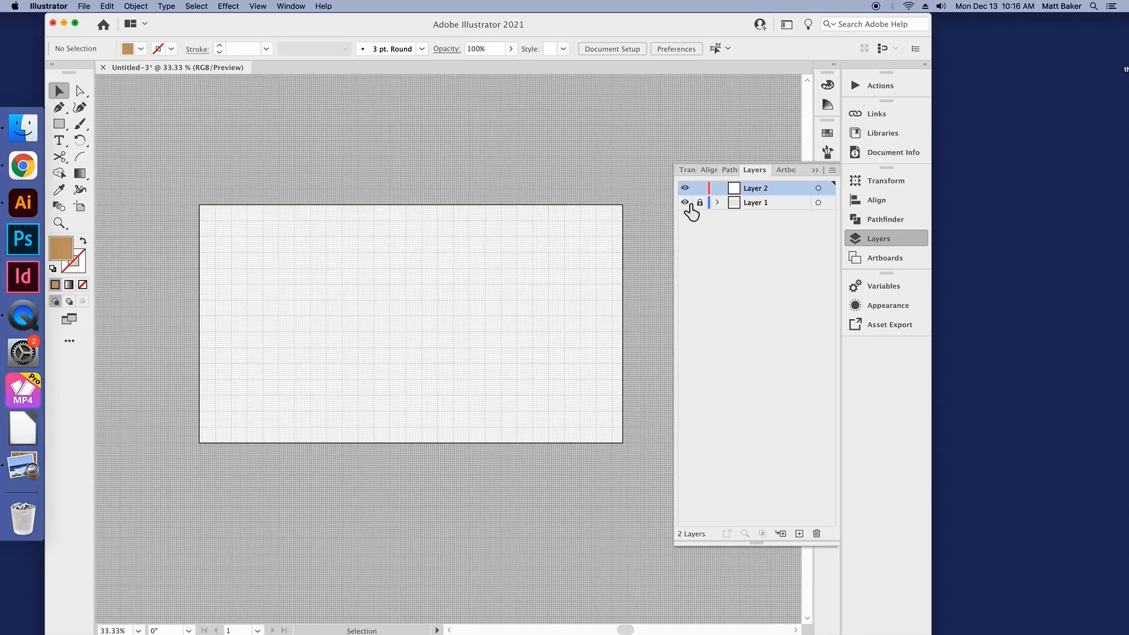
# Step: Compare the artboard with and without the Layer 1 background, leaving Layer 1 hidden and the layer list closed
pyautogui.click(685, 203)
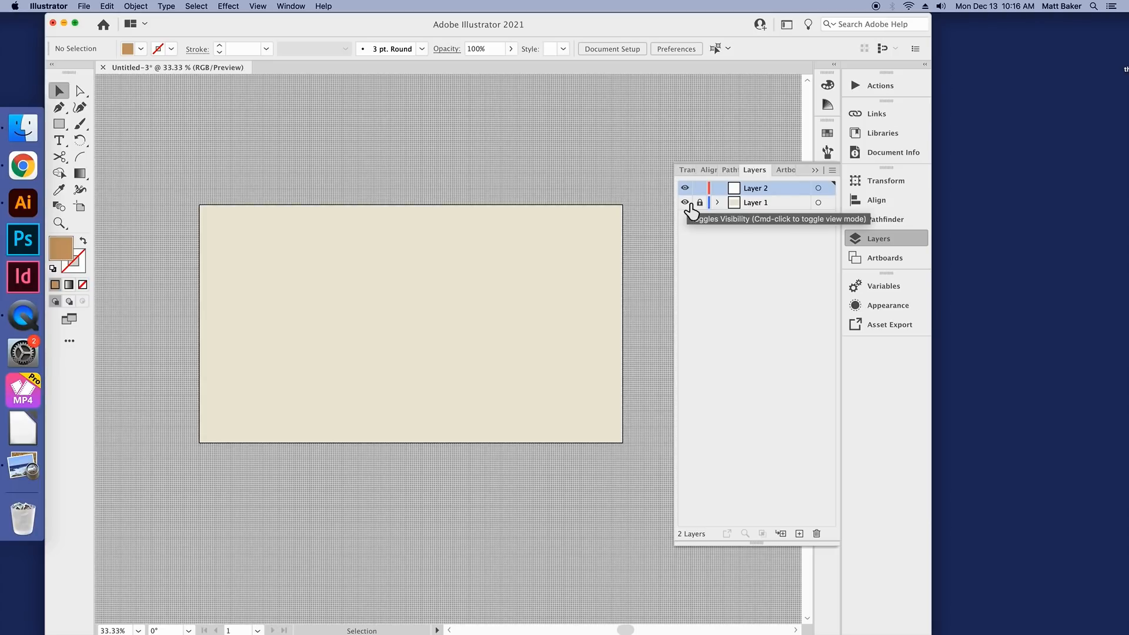
pyautogui.click(686, 203)
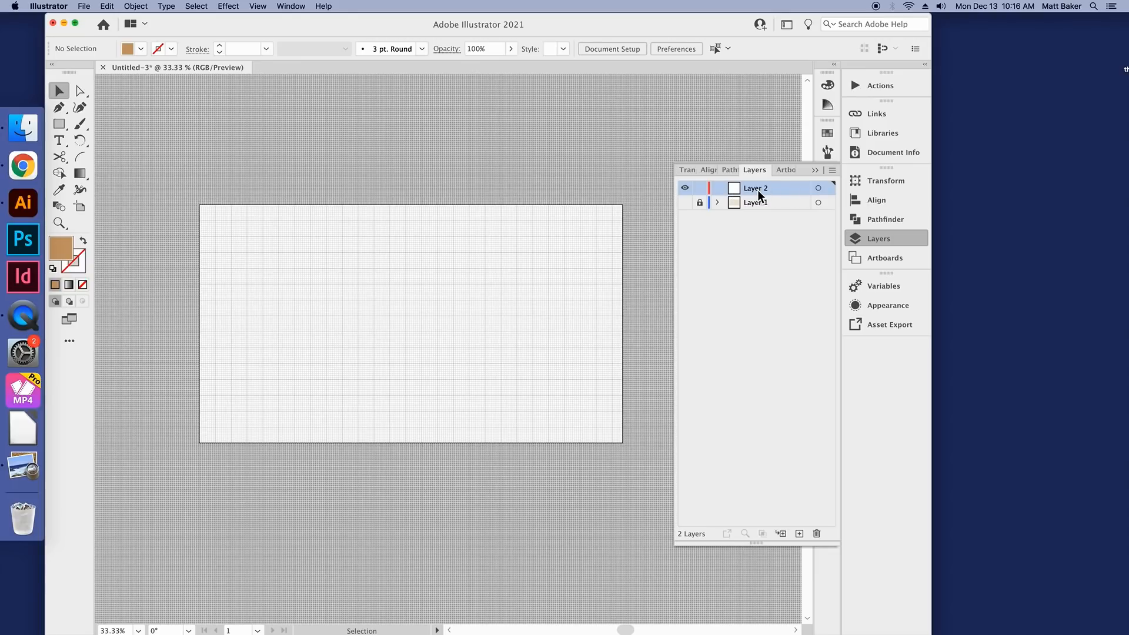
pyautogui.click(892, 241)
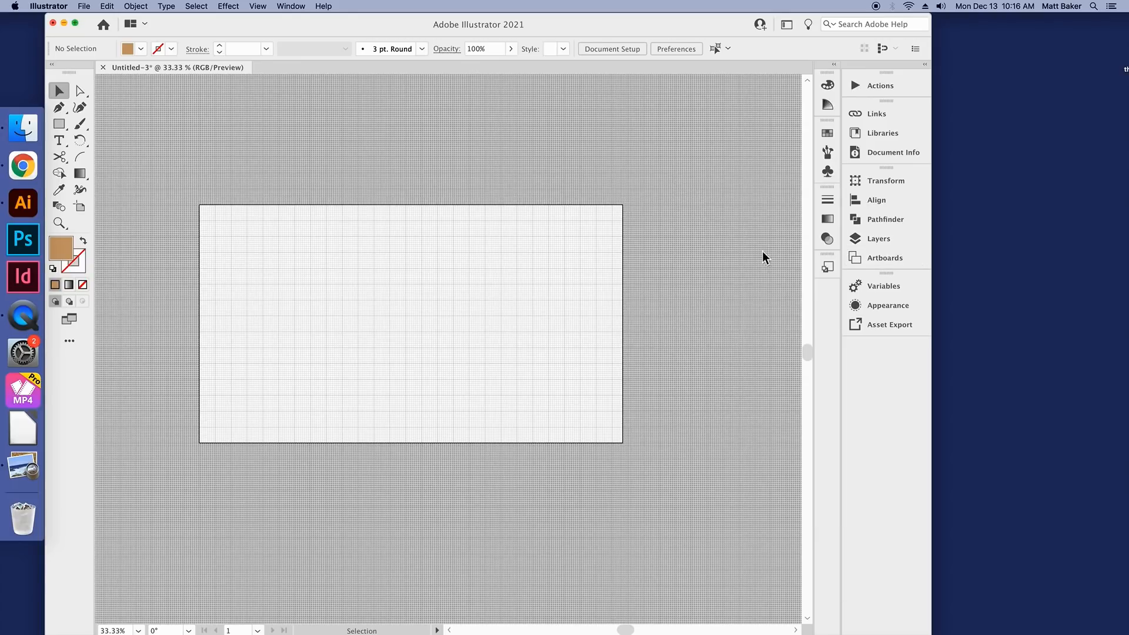
pyautogui.scroll(1, 319, 315)
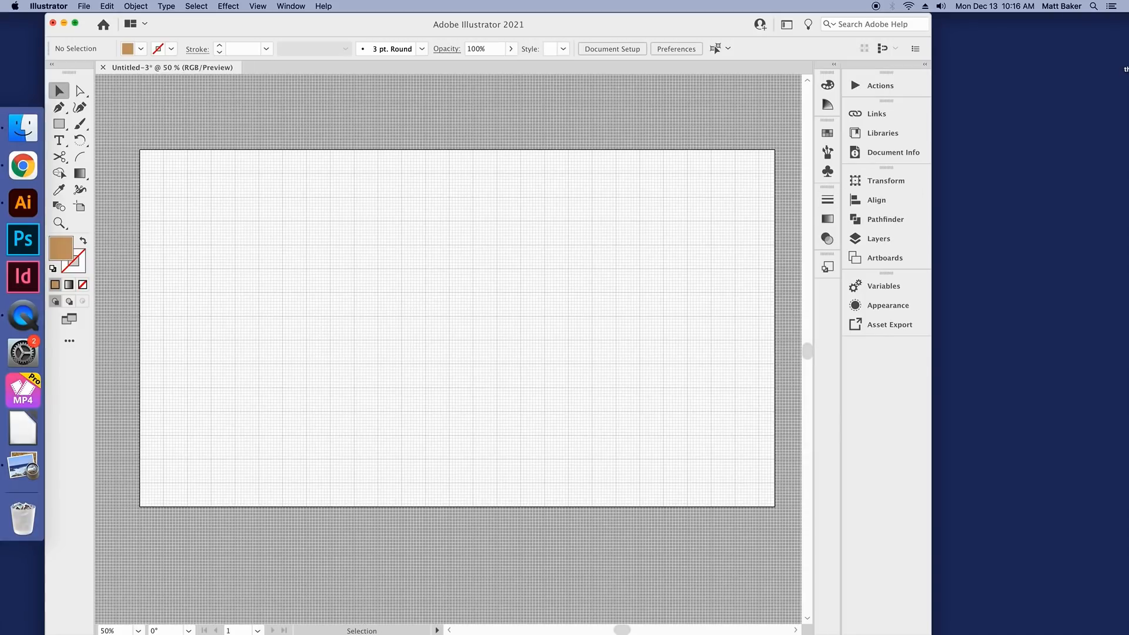
# Step: Bring the rockefeller.png reference chart into view, examine its boxes and connecting lines, and return to the empty artboard
pyautogui.moveTo(1128, 108); pyautogui.dragTo(536, 48)
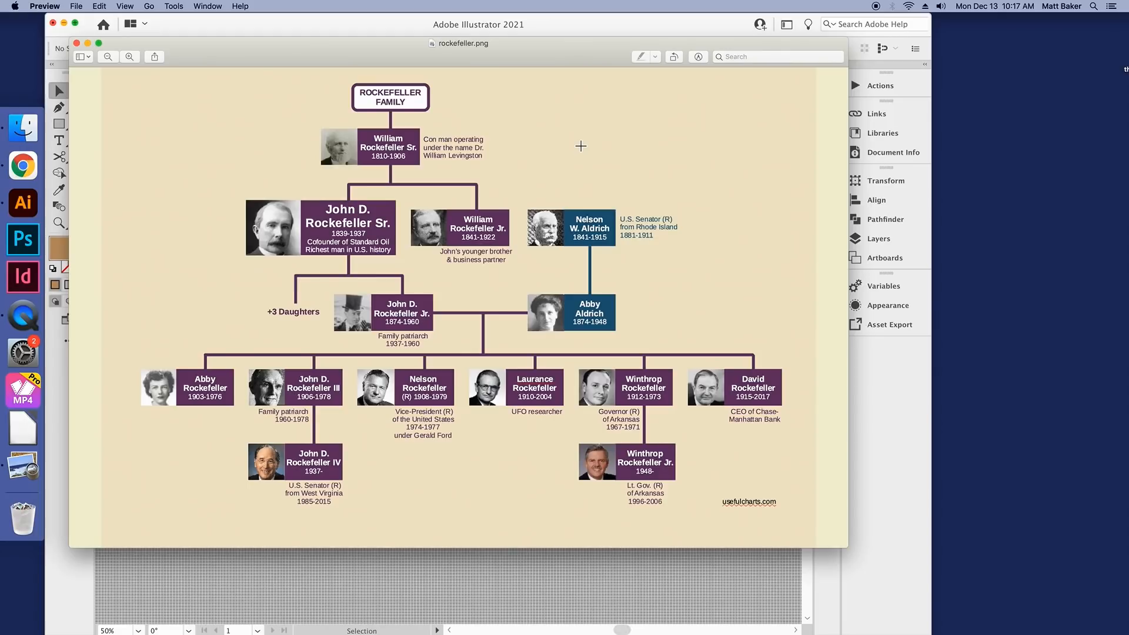
pyautogui.moveTo(235, 44); pyautogui.dragTo(1128, 61)
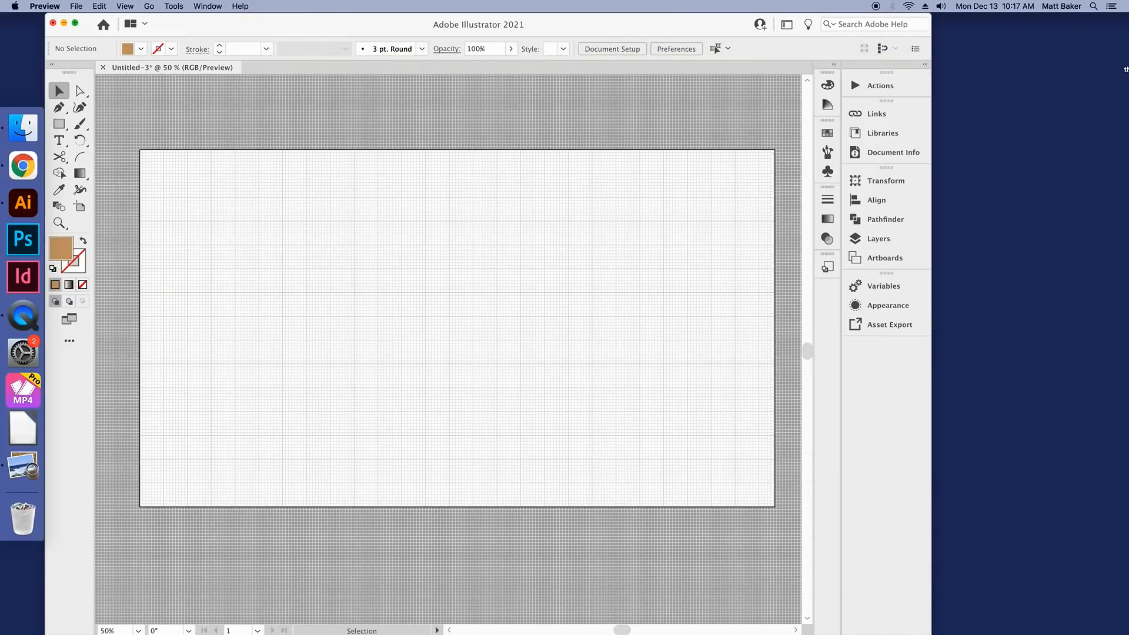
pyautogui.click(337, 117)
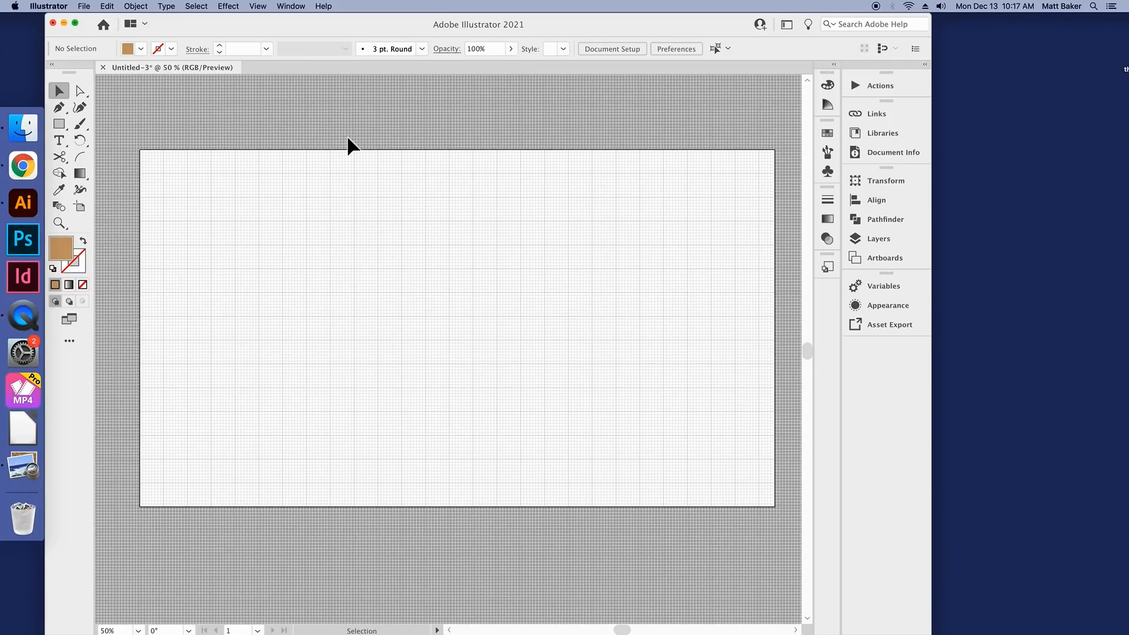
# Step: Draw a tan rectangle with the Rectangle tool in the upper part of the artboard, three major grid squares wide and two high
pyautogui.click(60, 127)
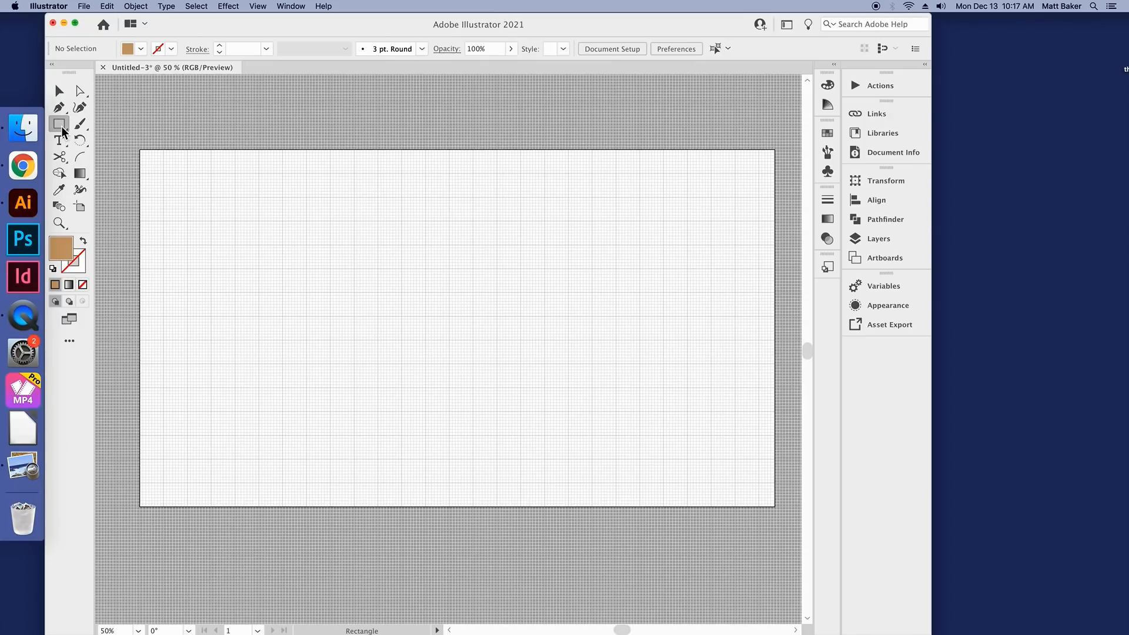
pyautogui.click(63, 150)
pyautogui.click(61, 124)
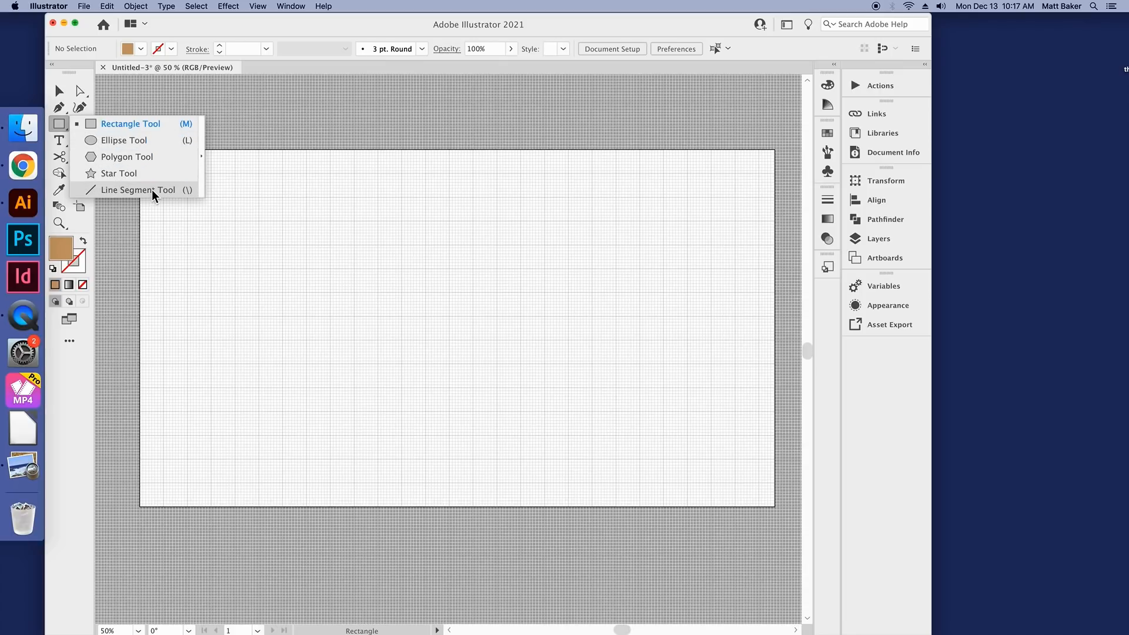
pyautogui.click(146, 126)
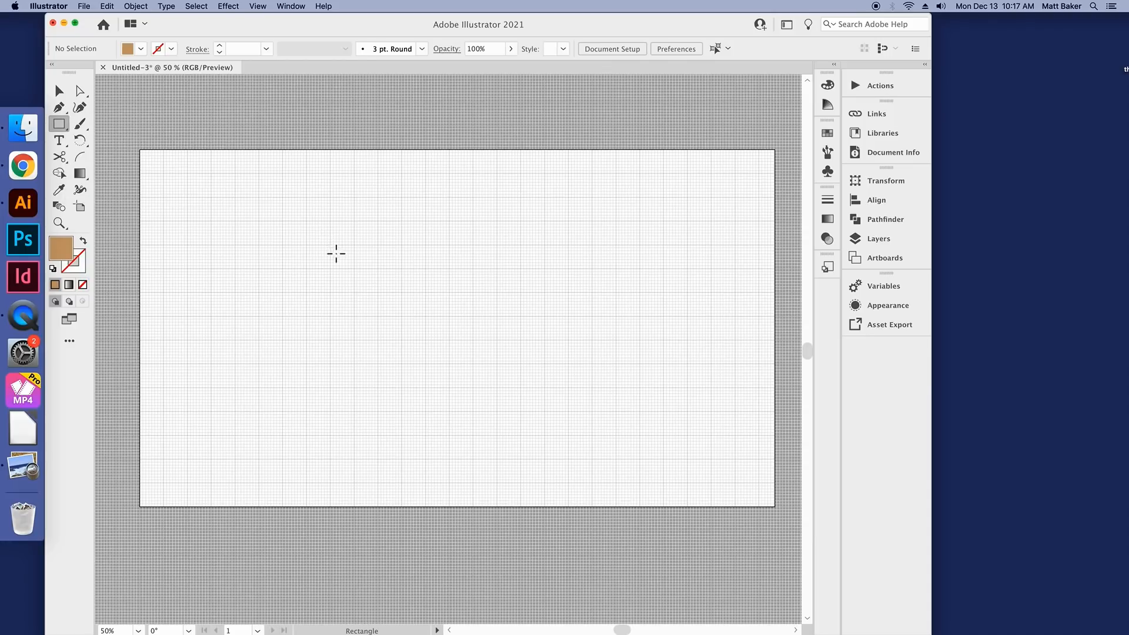
pyautogui.scroll(3, 313, 233)
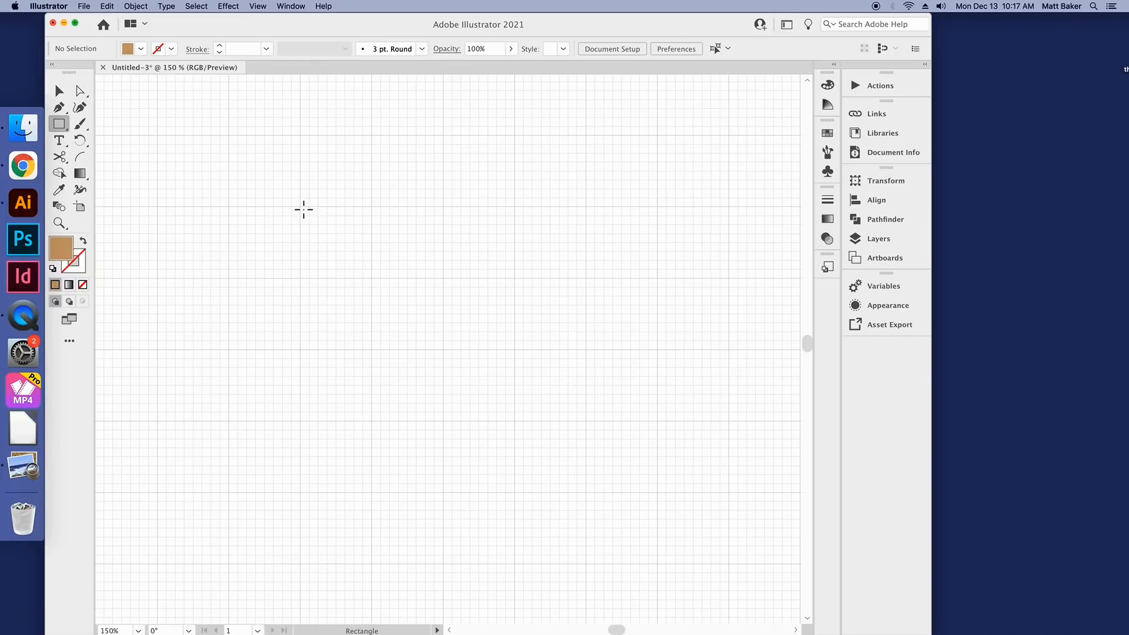
pyautogui.moveTo(304, 210); pyautogui.dragTo(515, 350)
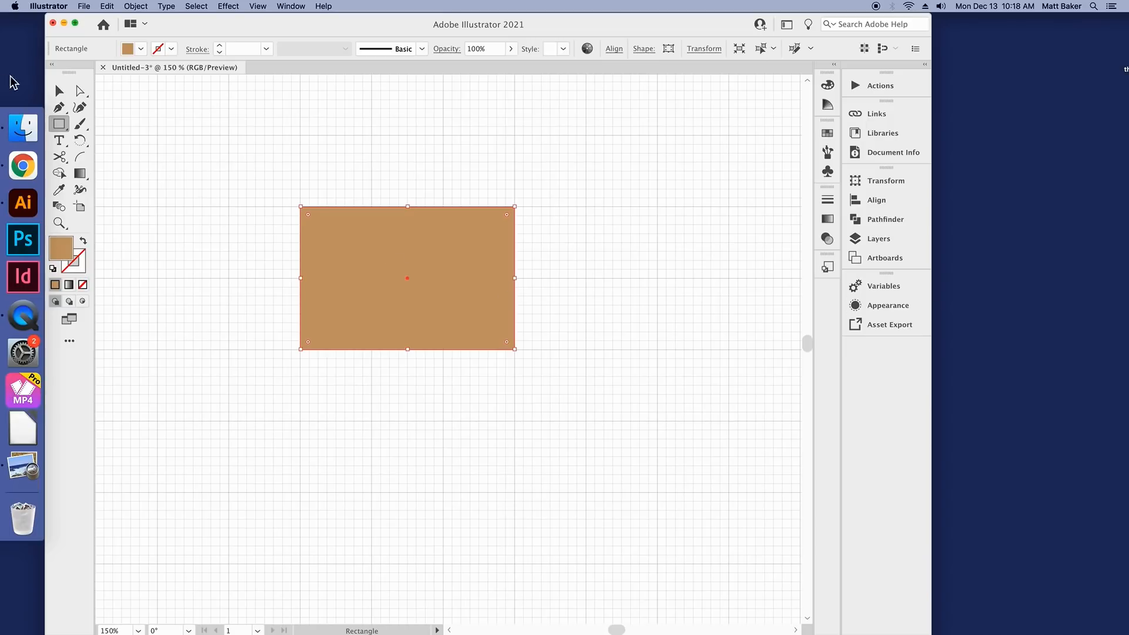
# Step: Isolate the tan rectangle on Layer 2 for editing and leave it deselected
pyautogui.click(59, 91)
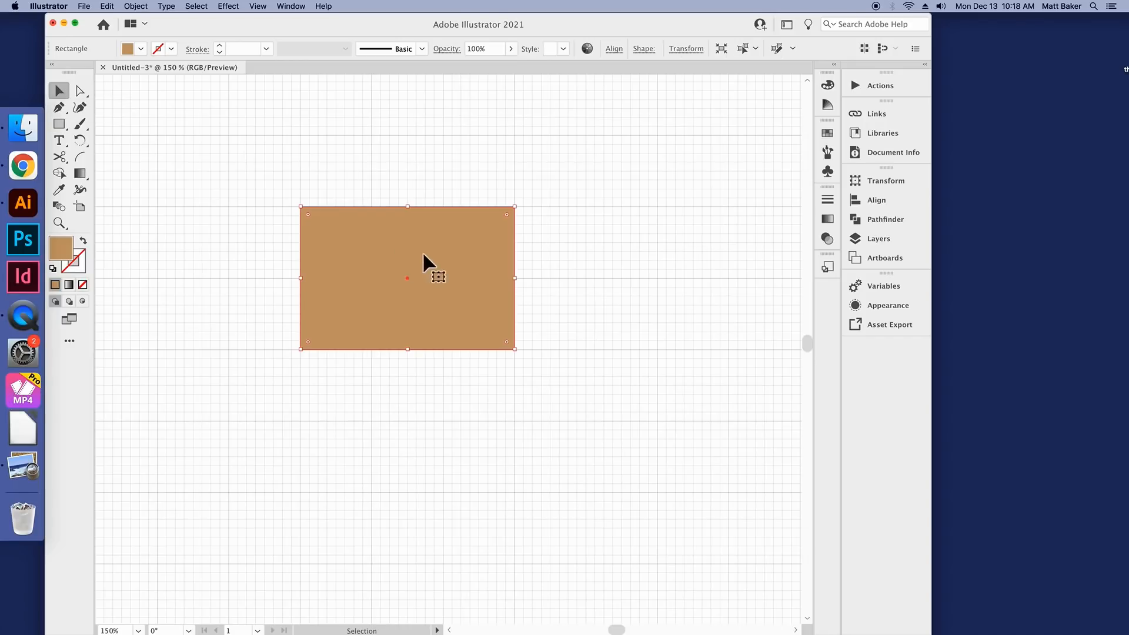
pyautogui.doubleClick(410, 271)
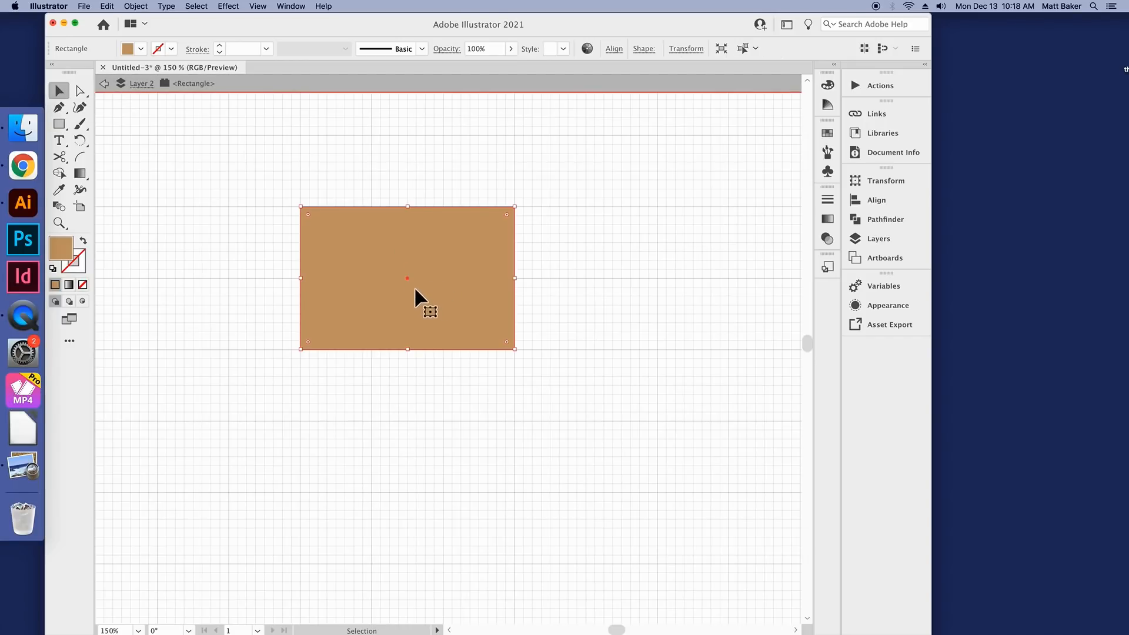
pyautogui.click(433, 369)
pyautogui.click(456, 319)
pyautogui.click(442, 379)
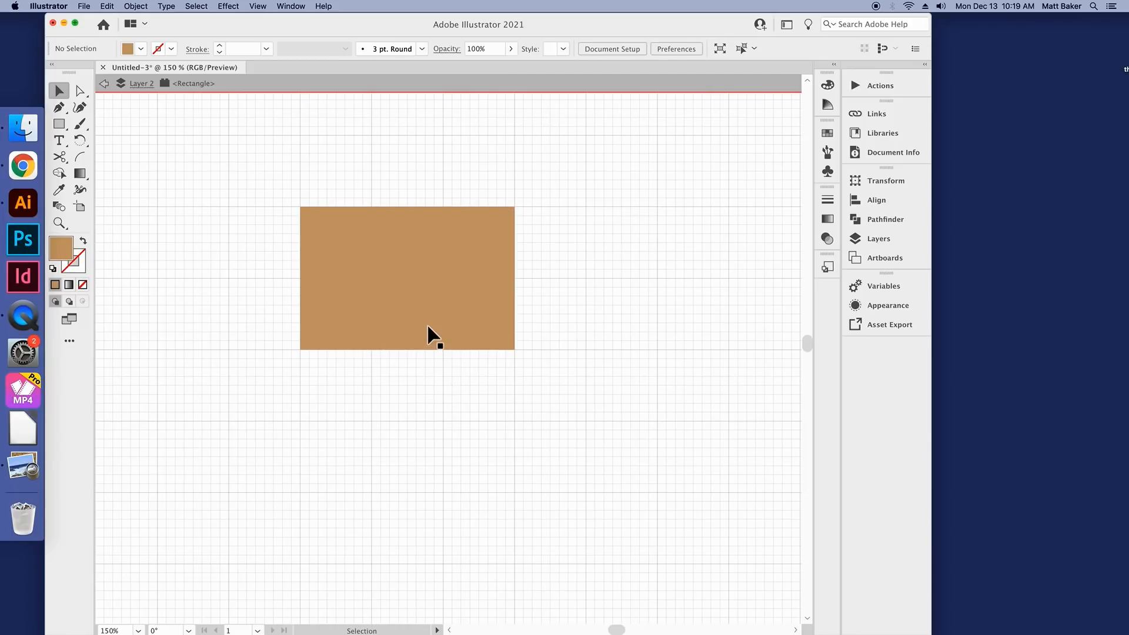
# Step: Add the text "John D. Rockefeller Sr." on two lines over the tan rectangle with the Type tool
pyautogui.click(64, 143)
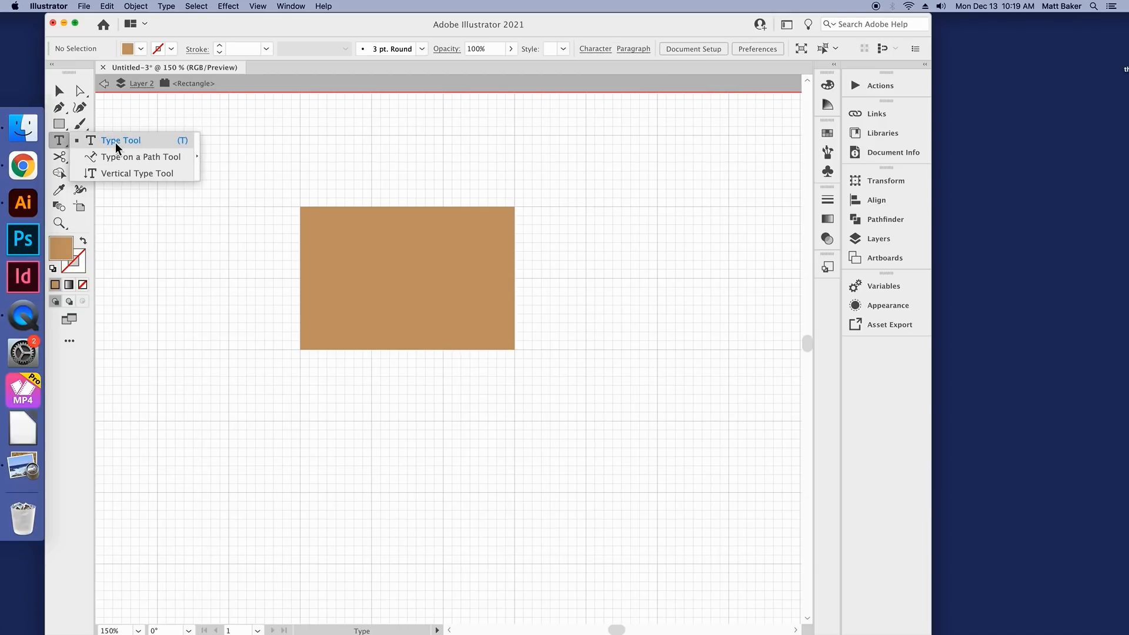
pyautogui.click(136, 142)
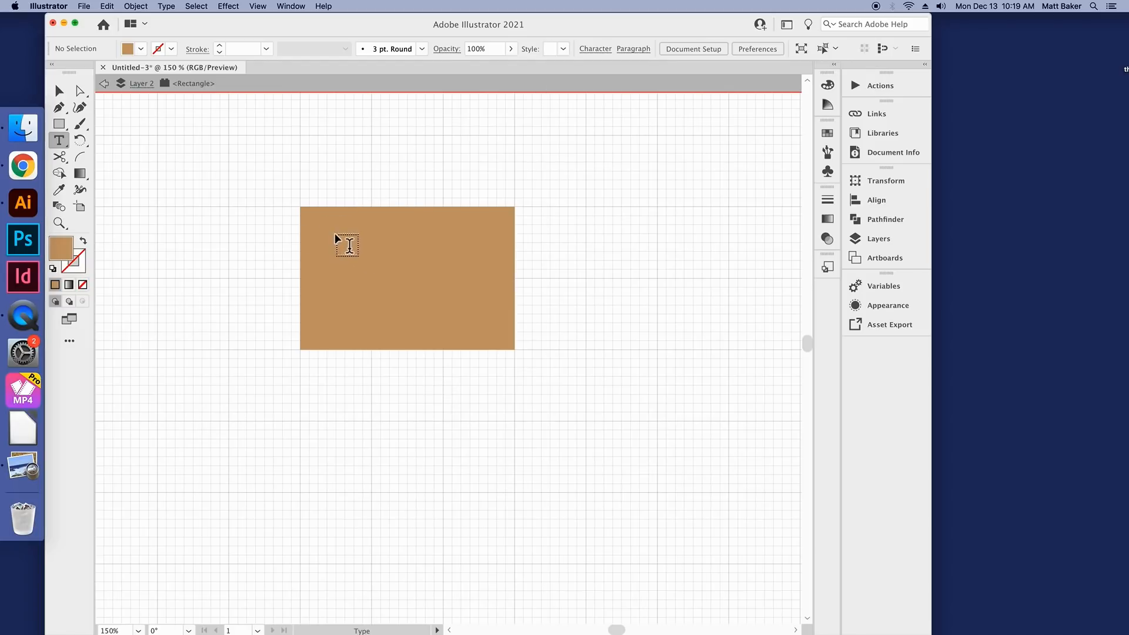
pyautogui.click(346, 253)
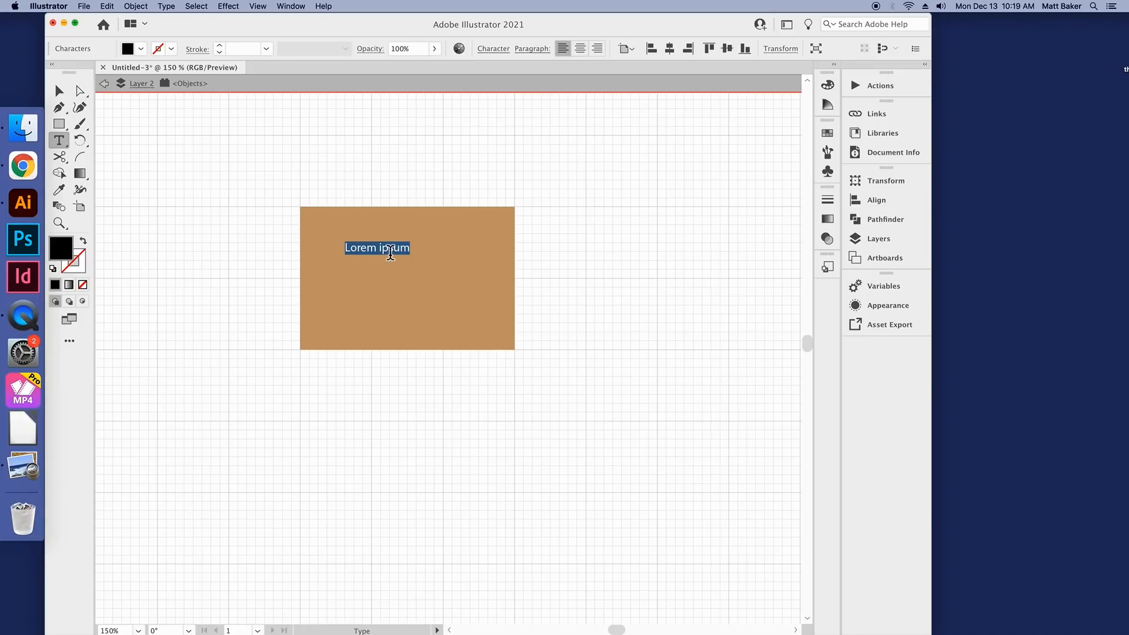
pyautogui.write('John D. ')
pyautogui.write('Roc')
pyautogui.write('kefeller Sr.')
pyautogui.press('Escape')
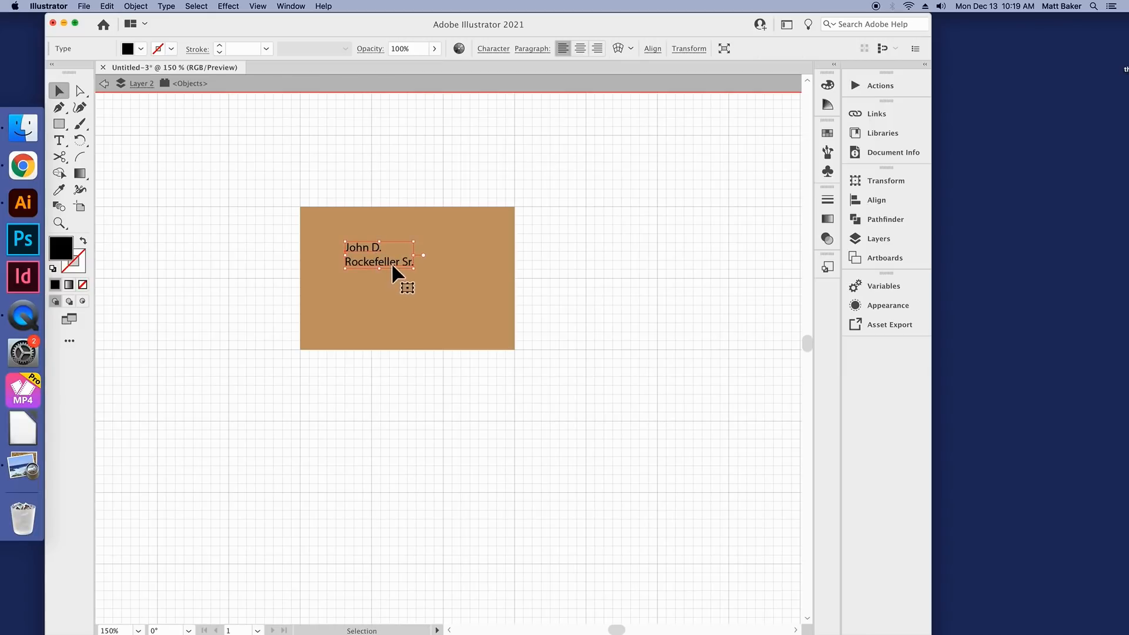
# Step: Move the name text and the tan rectangle around independently, and place the text back near the middle of the rectangle
pyautogui.moveTo(391, 262); pyautogui.dragTo(613, 269)
pyautogui.moveTo(467, 272); pyautogui.dragTo(398, 273)
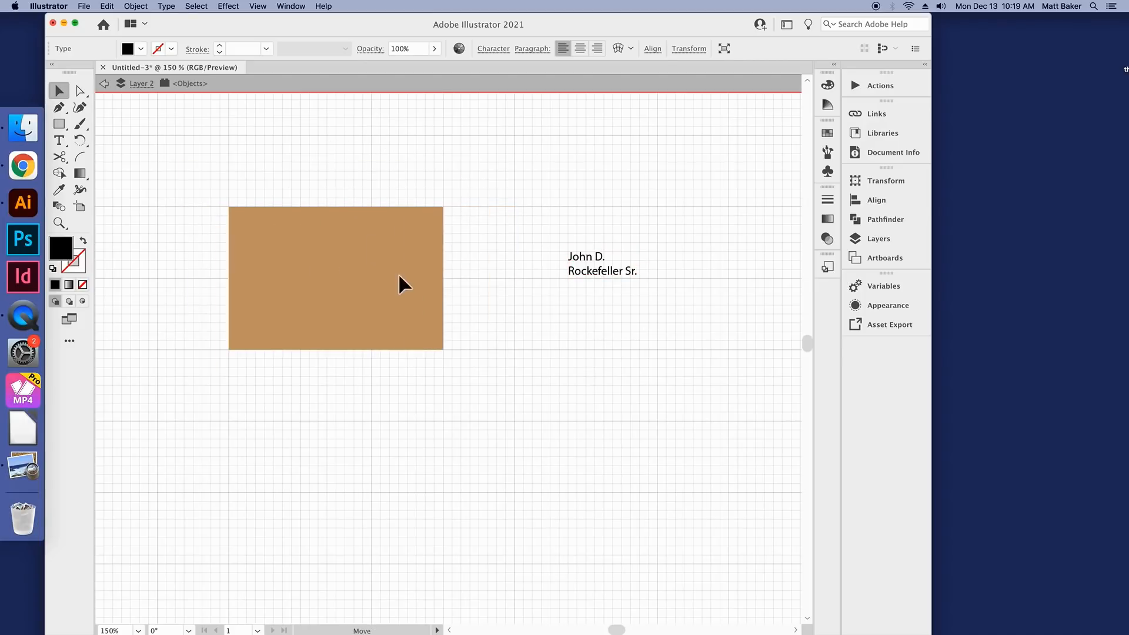
pyautogui.moveTo(619, 280); pyautogui.dragTo(518, 288)
pyautogui.moveTo(336, 292); pyautogui.dragTo(381, 310)
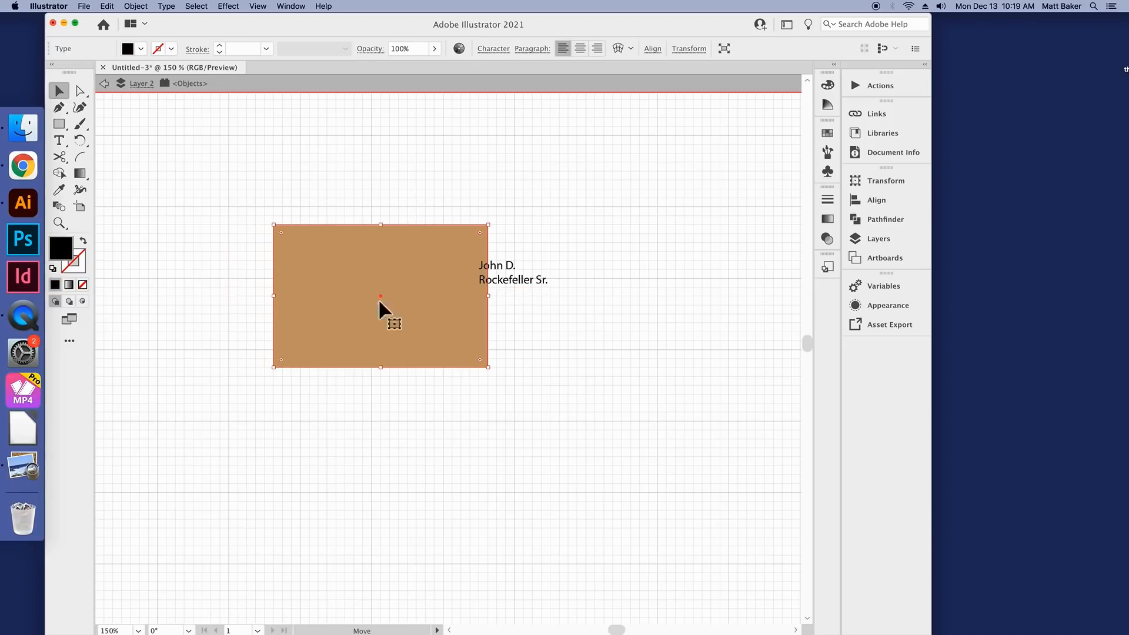
pyautogui.moveTo(506, 288); pyautogui.dragTo(414, 185)
pyautogui.moveTo(380, 298); pyautogui.dragTo(372, 289)
pyautogui.moveTo(422, 199); pyautogui.dragTo(392, 280)
pyautogui.click(412, 181)
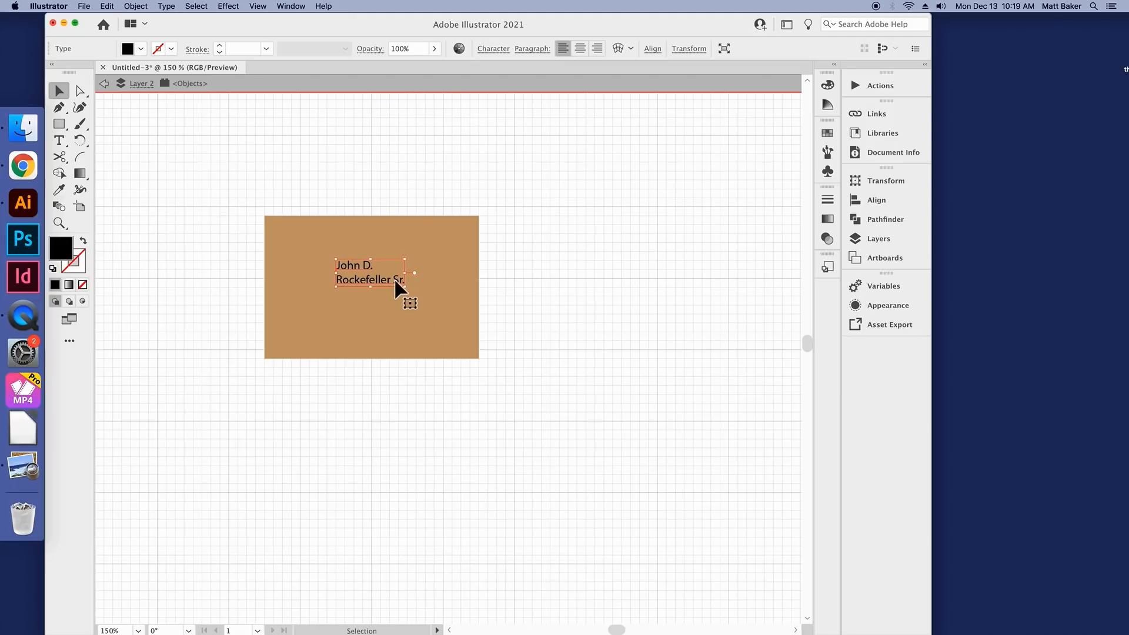
pyautogui.click(403, 236)
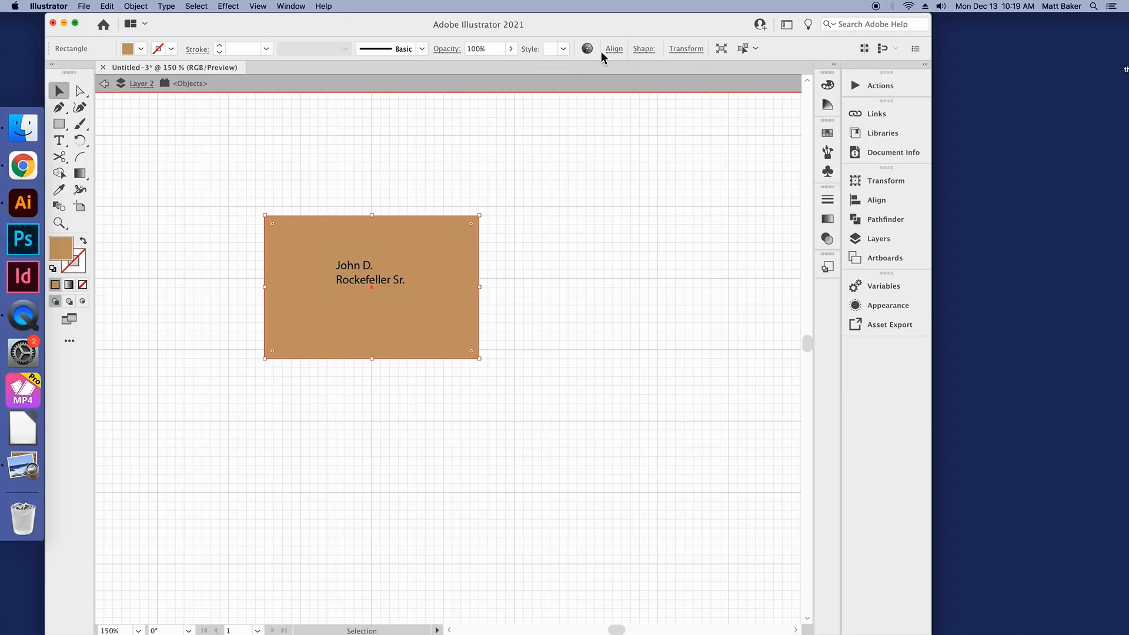
# Step: Center-align the two-line name text and reposition it to sit horizontally centered in the tan rectangle
pyautogui.click(381, 281)
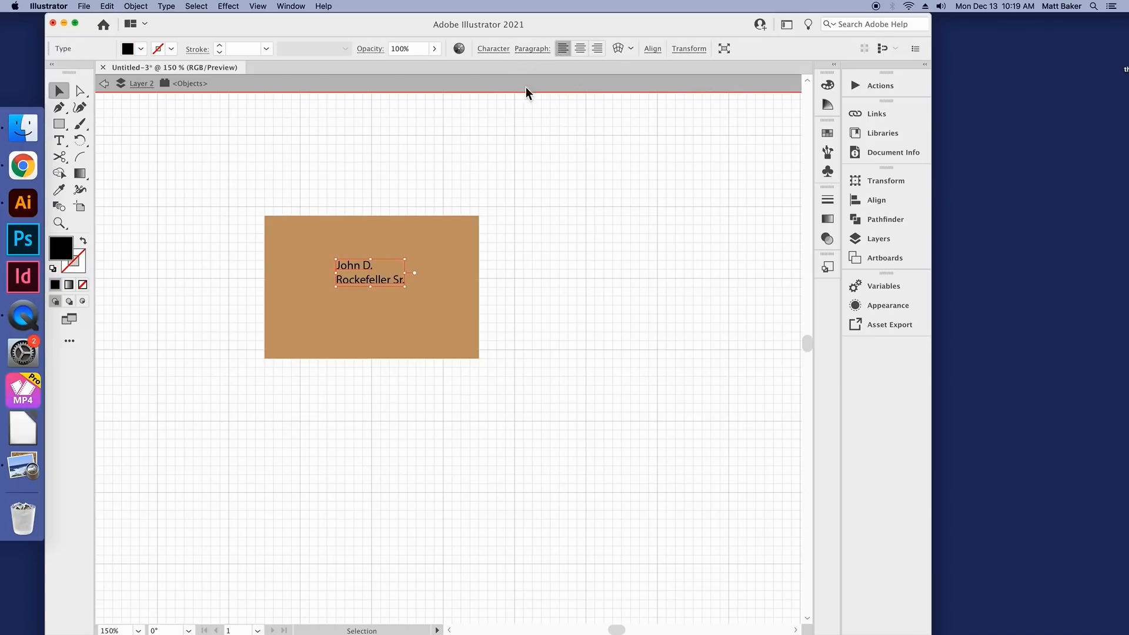
pyautogui.click(580, 51)
pyautogui.moveTo(356, 277); pyautogui.dragTo(389, 282)
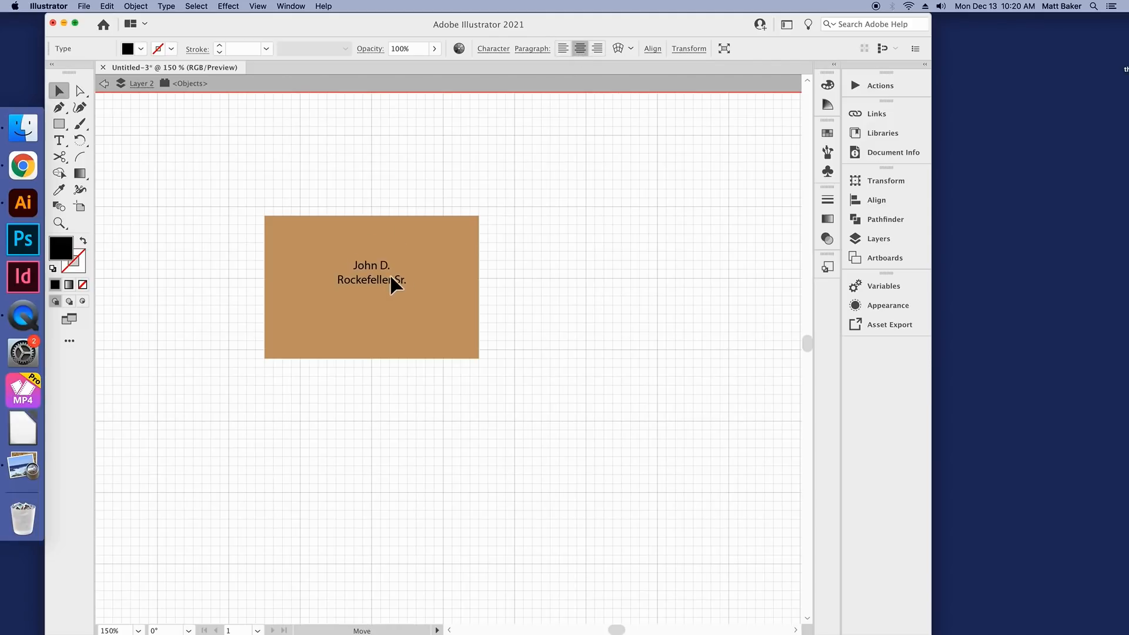
# Step: Set the font of the name text to Alte Haas Grotesk
pyautogui.click(500, 51)
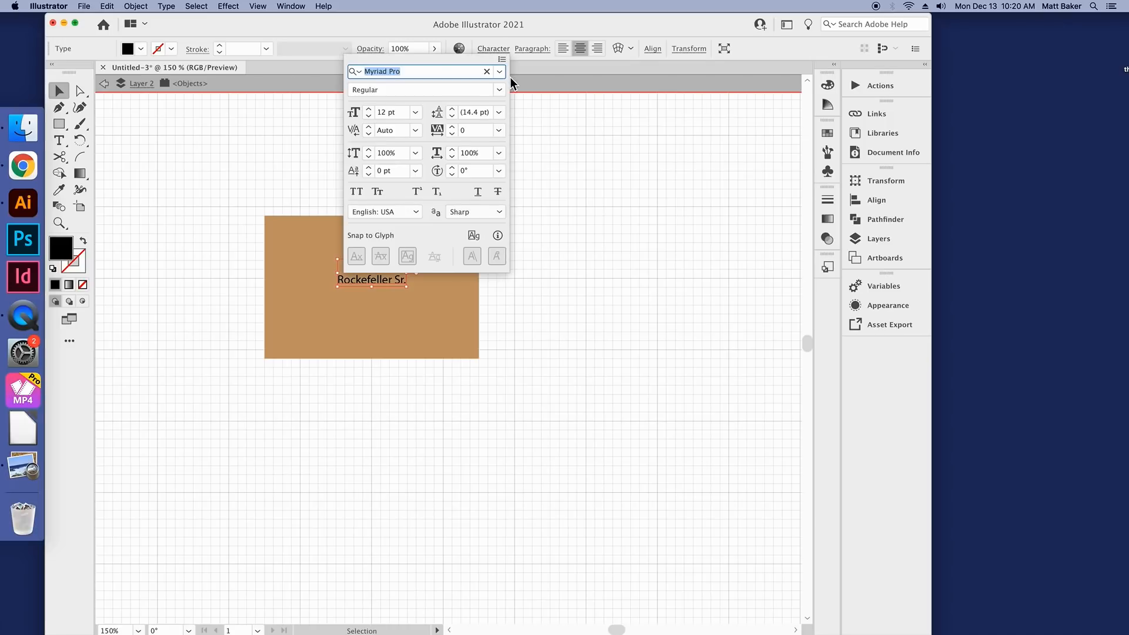
pyautogui.click(500, 72)
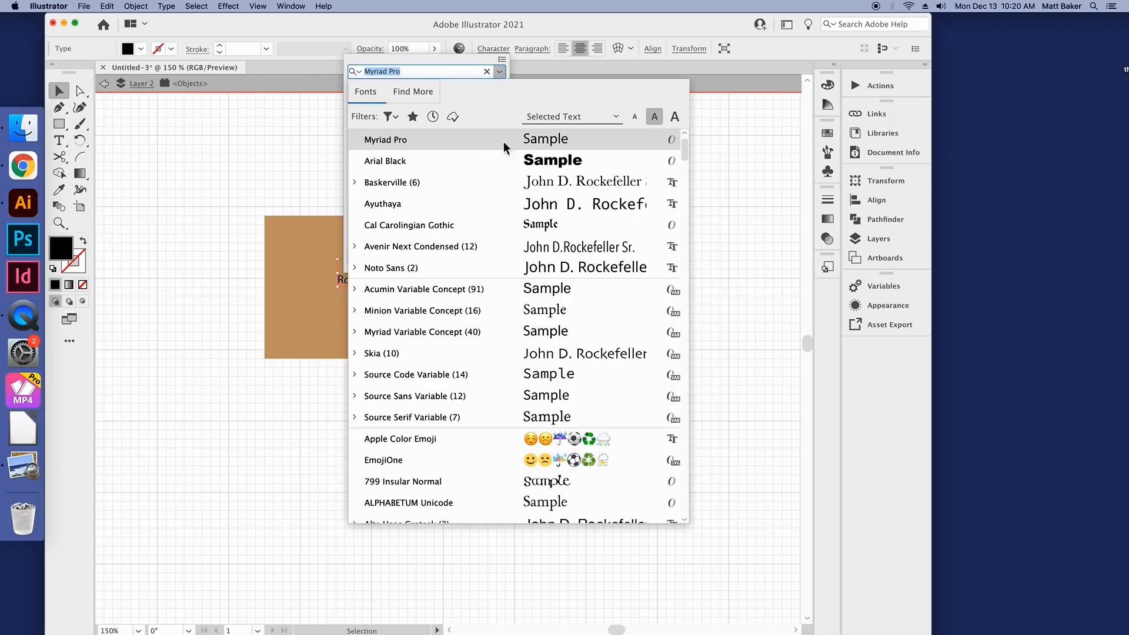
pyautogui.scroll(1, 506, 182)
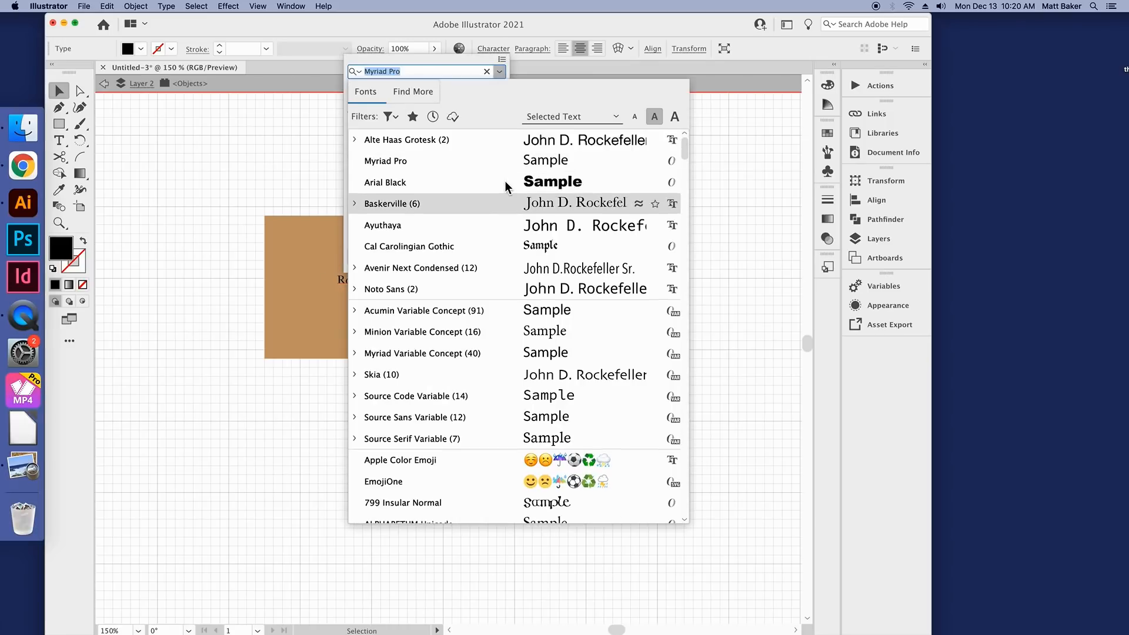
pyautogui.click(464, 143)
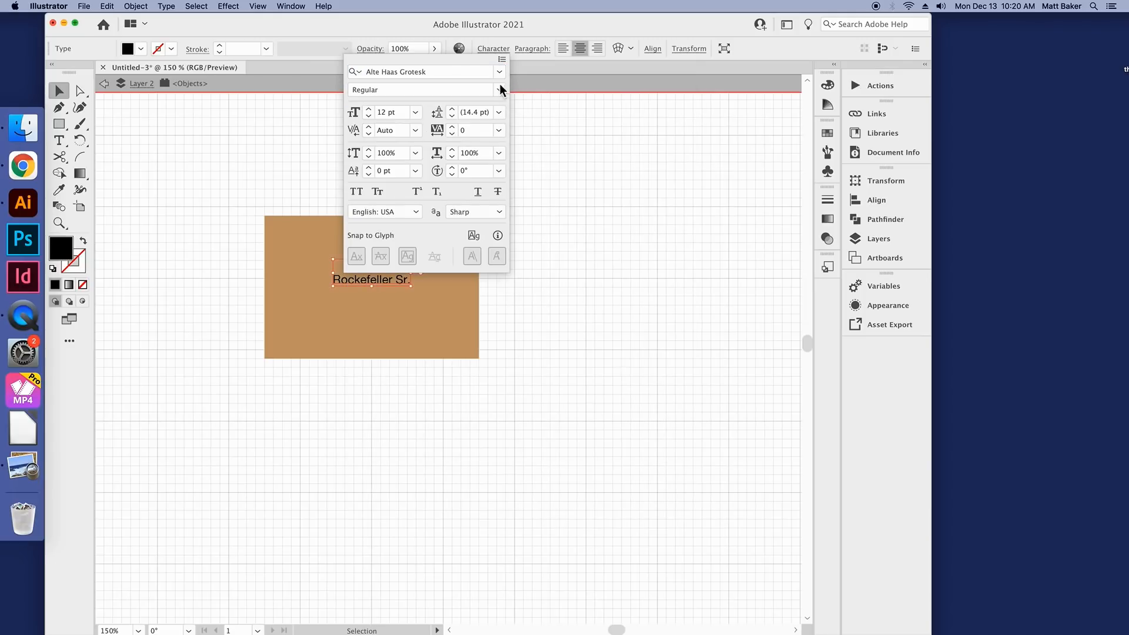
pyautogui.click(501, 73)
pyautogui.click(453, 142)
# Step: Set the name text to 24 pt and its font style to Bold
pyautogui.click(415, 114)
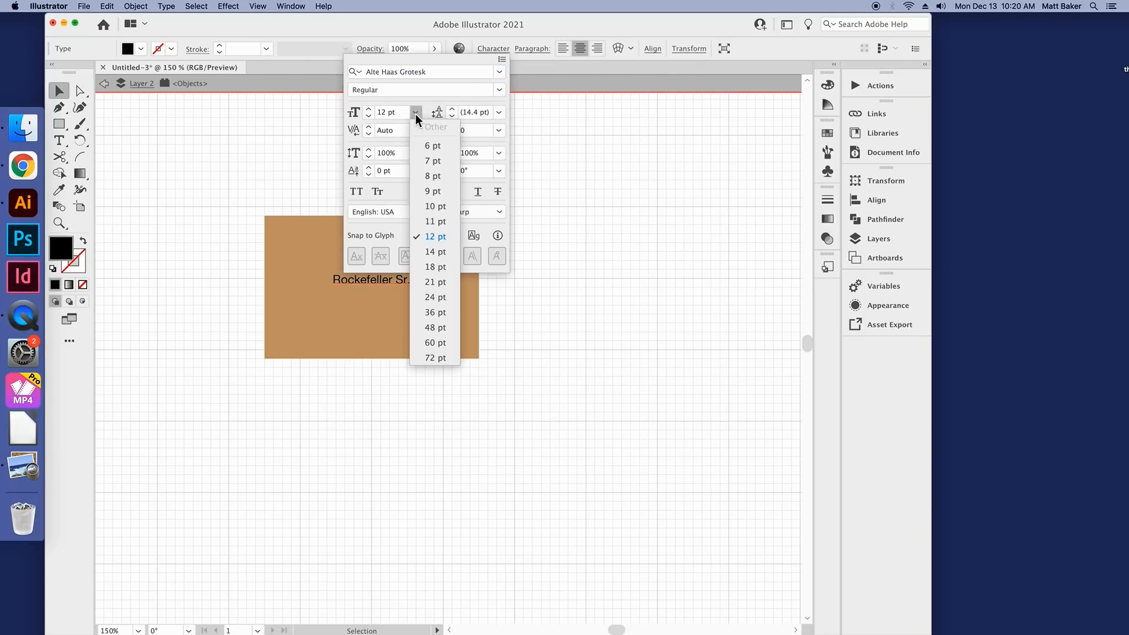
pyautogui.click(436, 297)
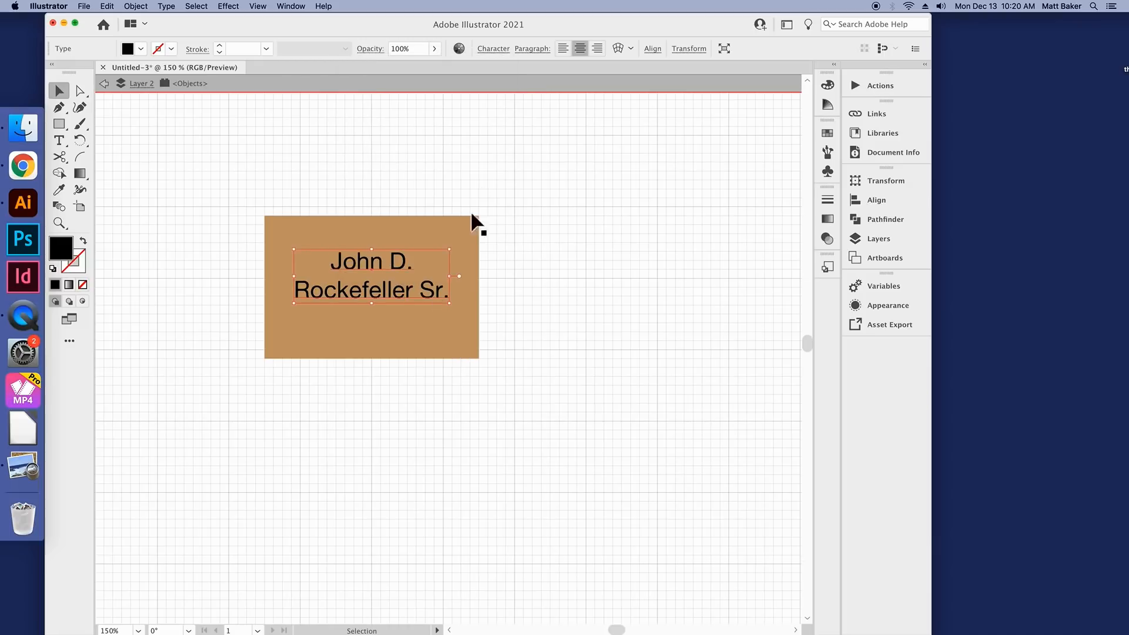
pyautogui.click(504, 51)
pyautogui.click(500, 91)
pyautogui.click(471, 120)
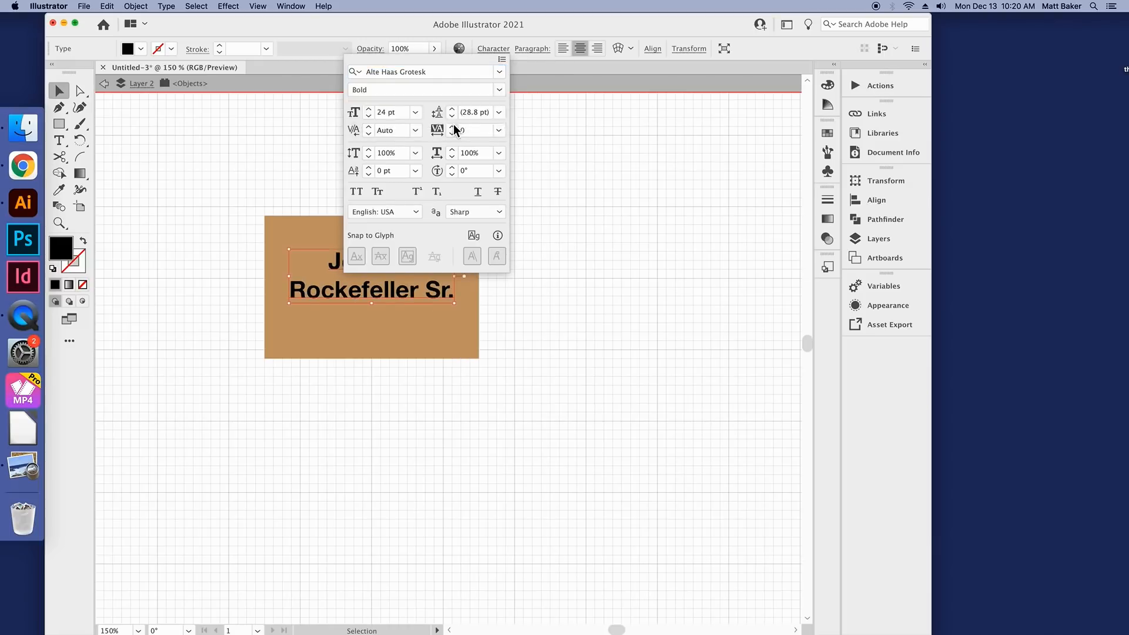
# Step: Move the two-line name text up slightly in the tan rectangle and add 1839-1937 as a third line beneath it
pyautogui.click(404, 311)
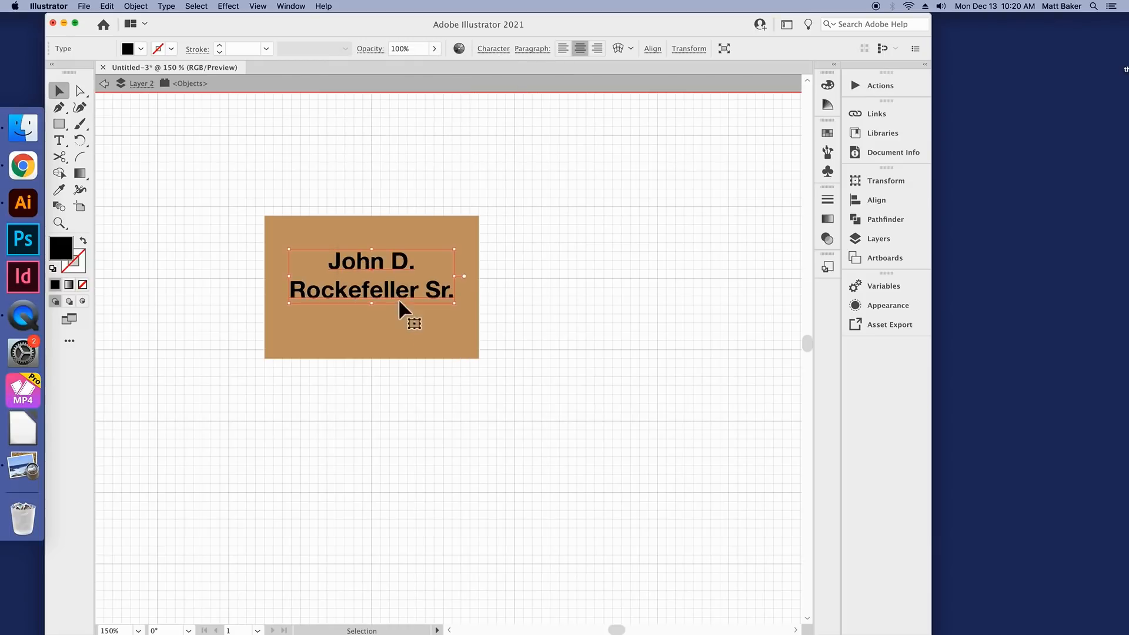
pyautogui.click(399, 263)
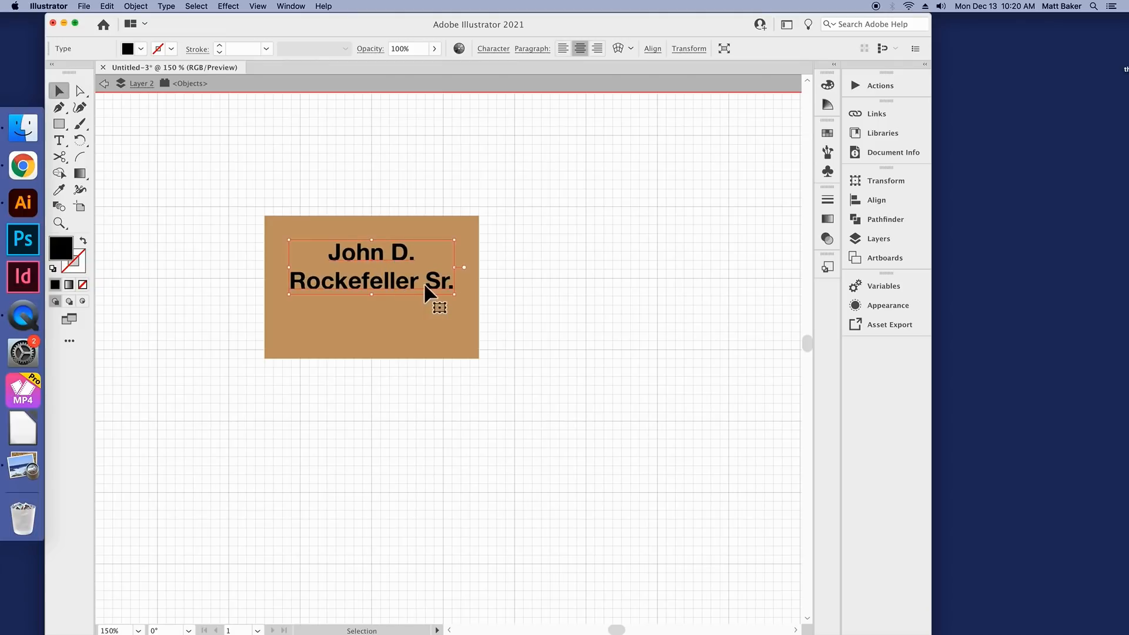
pyautogui.press('t')
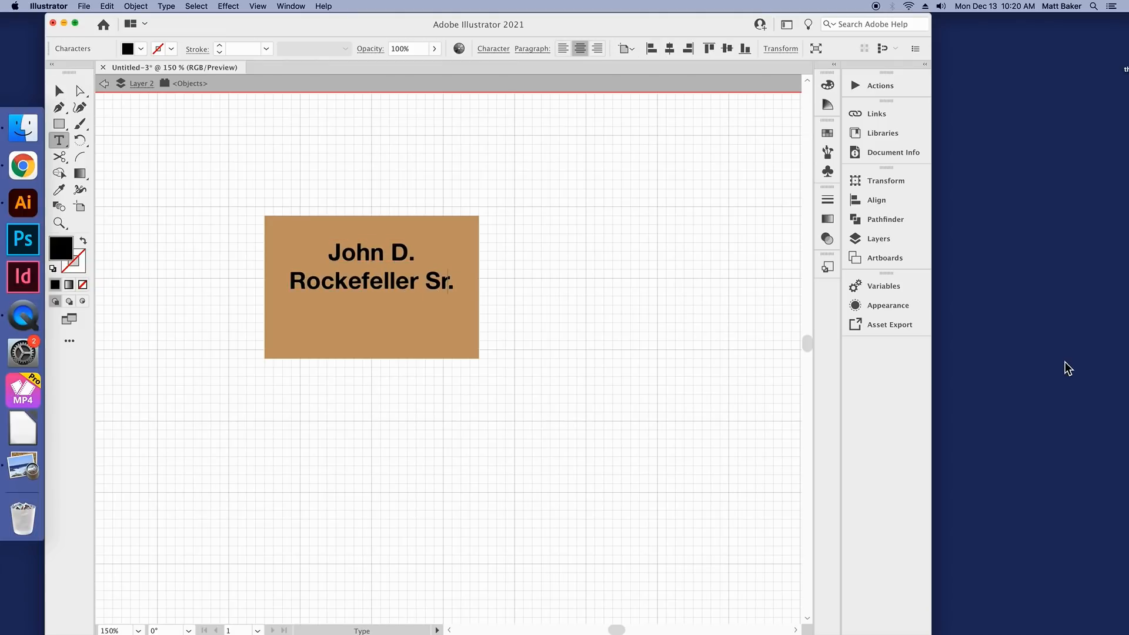
pyautogui.press('Return')
pyautogui.write('1839-1937')
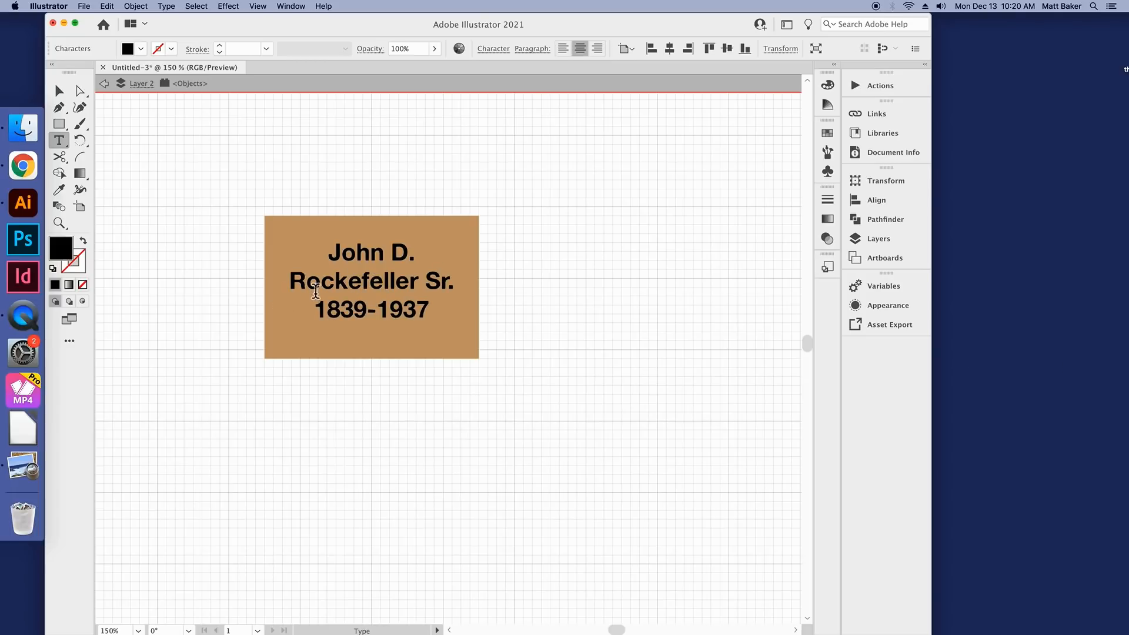
# Step: Set the 1839-1937 line to 18 pt and change it from bold to the regular font style
pyautogui.moveTo(290, 281); pyautogui.dragTo(393, 282)
pyautogui.moveTo(340, 310); pyautogui.dragTo(433, 312)
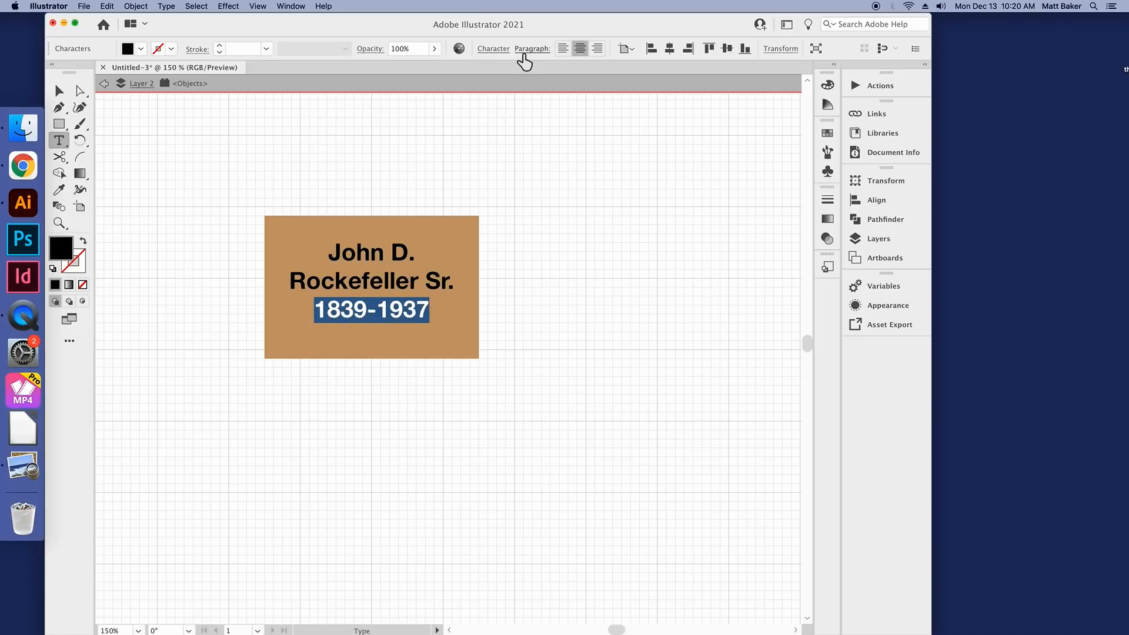
pyautogui.click(503, 52)
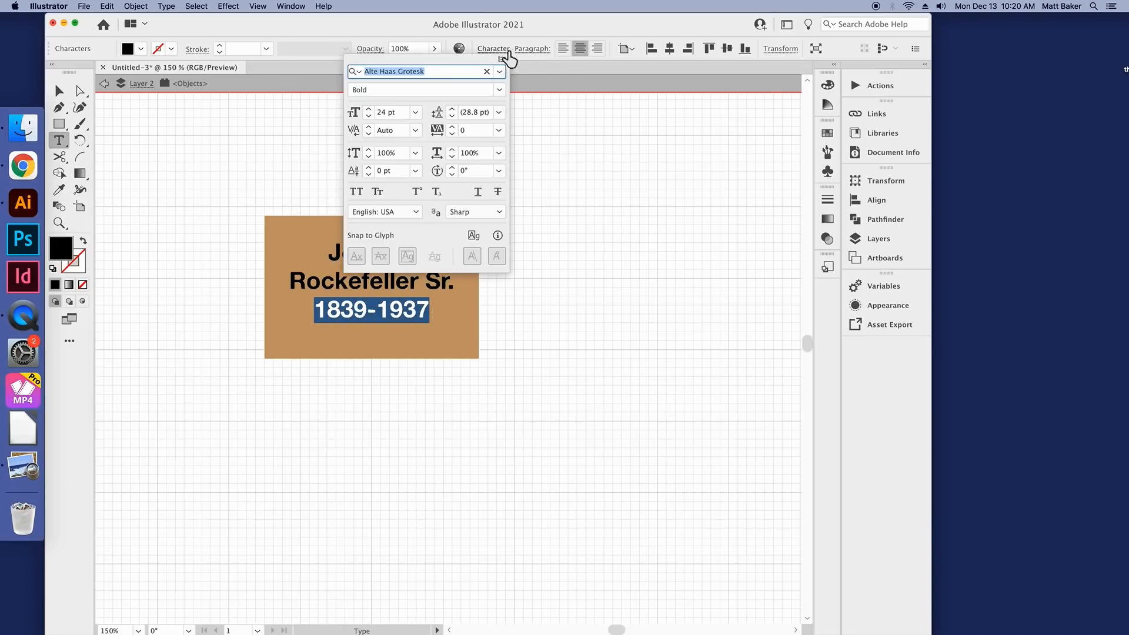
pyautogui.click(421, 112)
pyautogui.click(442, 270)
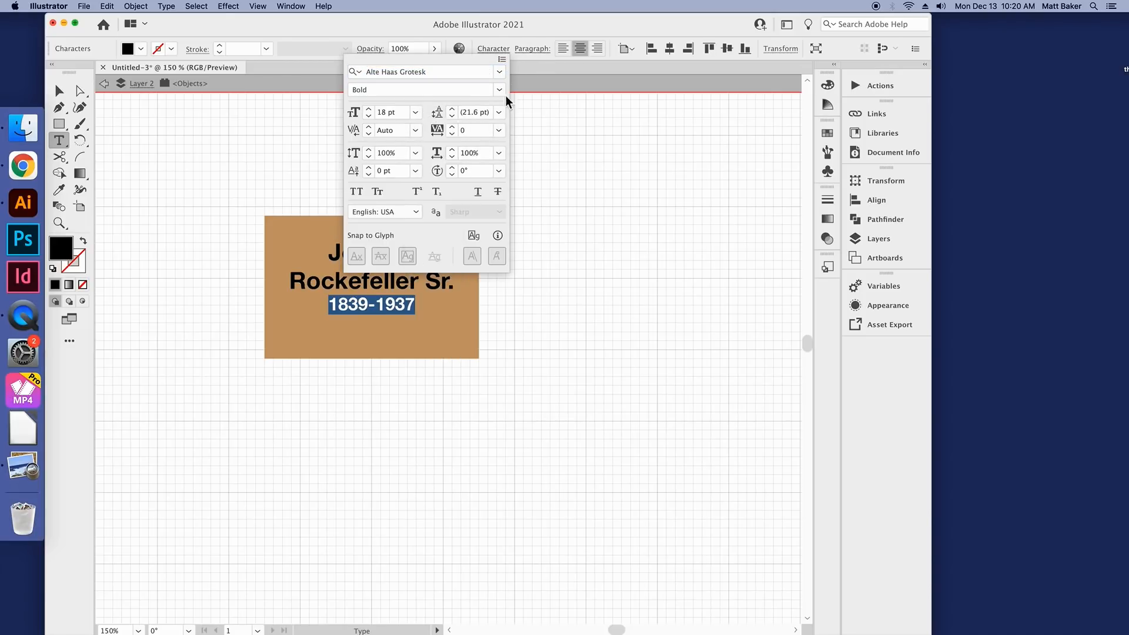
pyautogui.click(499, 90)
pyautogui.click(485, 106)
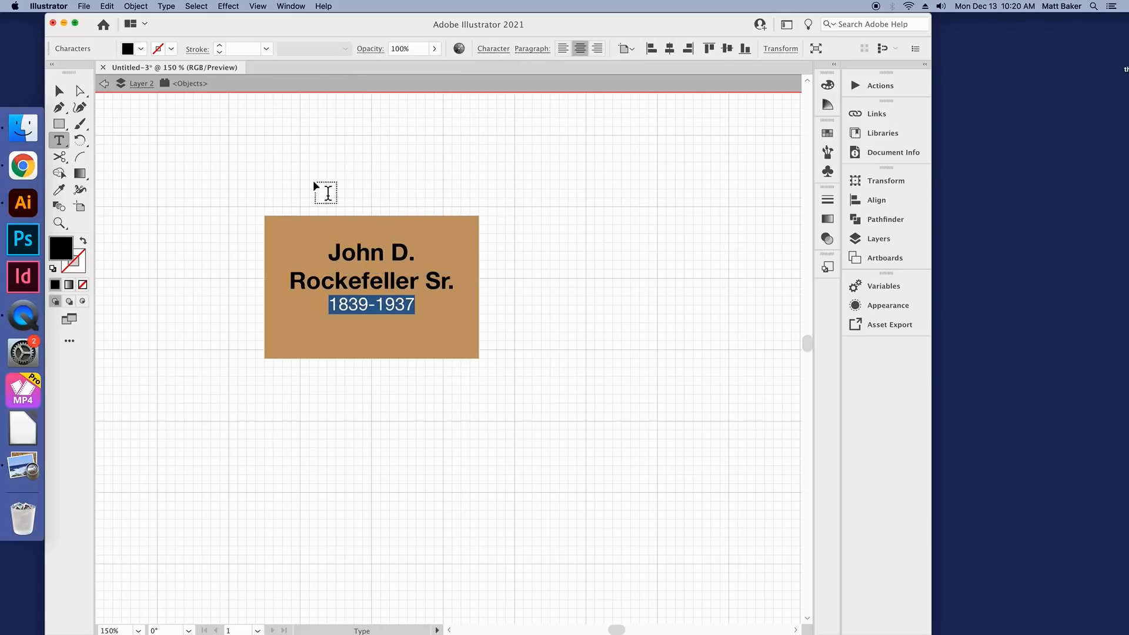
pyautogui.press('Escape')
pyautogui.click(379, 184)
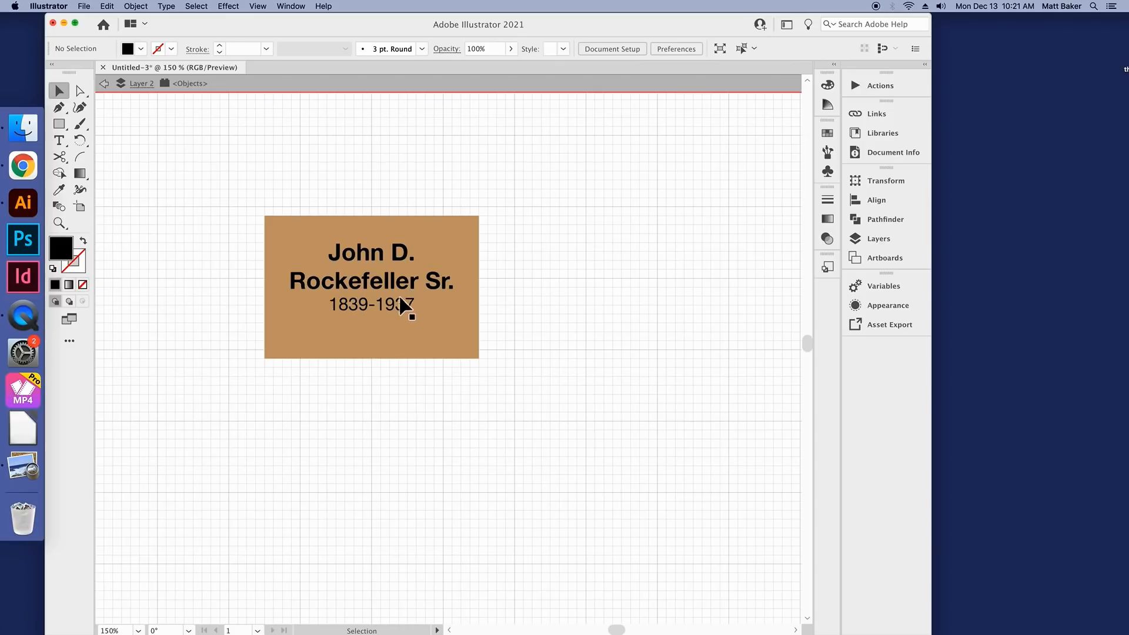
# Step: Move the tan rectangle up and left onto a major grid intersection, and place the text back inside its upper part
pyautogui.moveTo(411, 227); pyautogui.dragTo(374, 218)
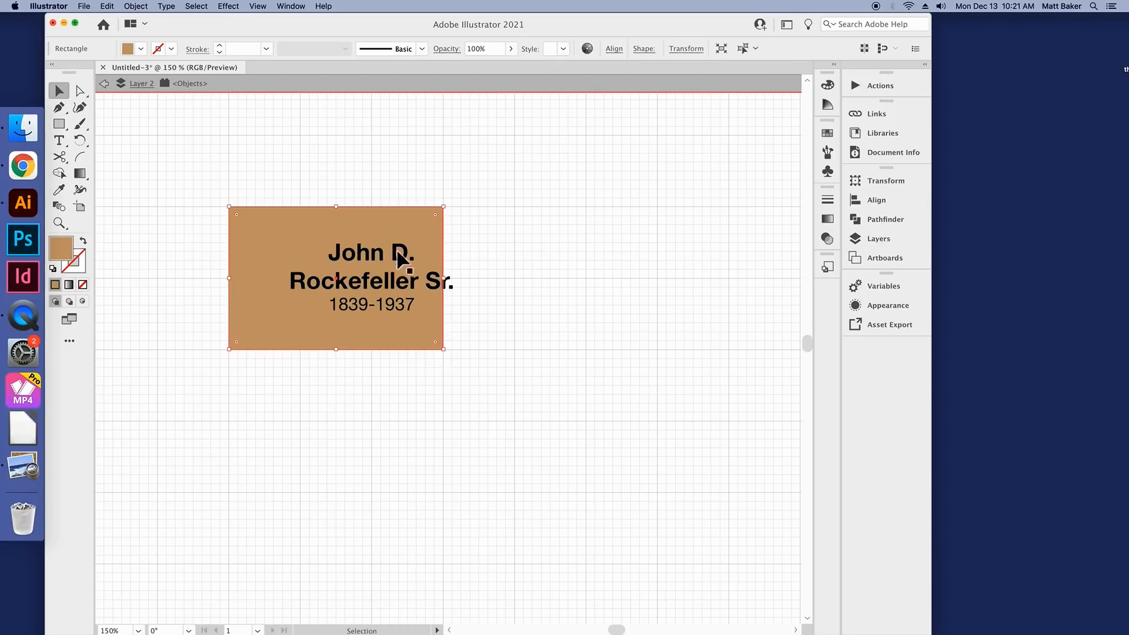
pyautogui.click(412, 291)
pyautogui.moveTo(412, 291); pyautogui.dragTo(366, 272)
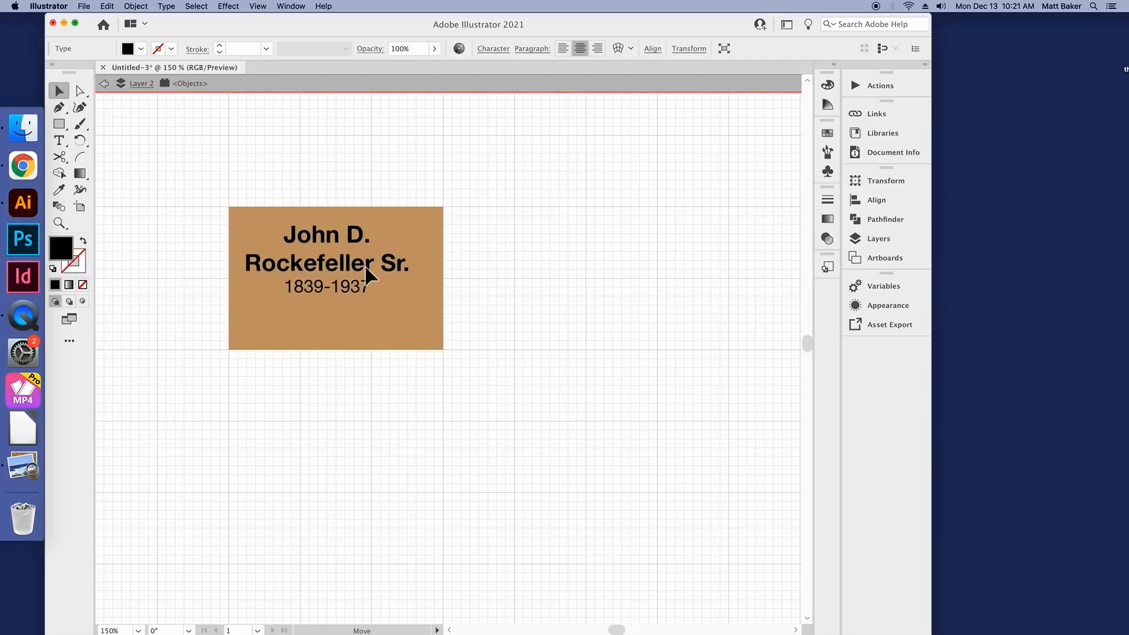
pyautogui.click(373, 341)
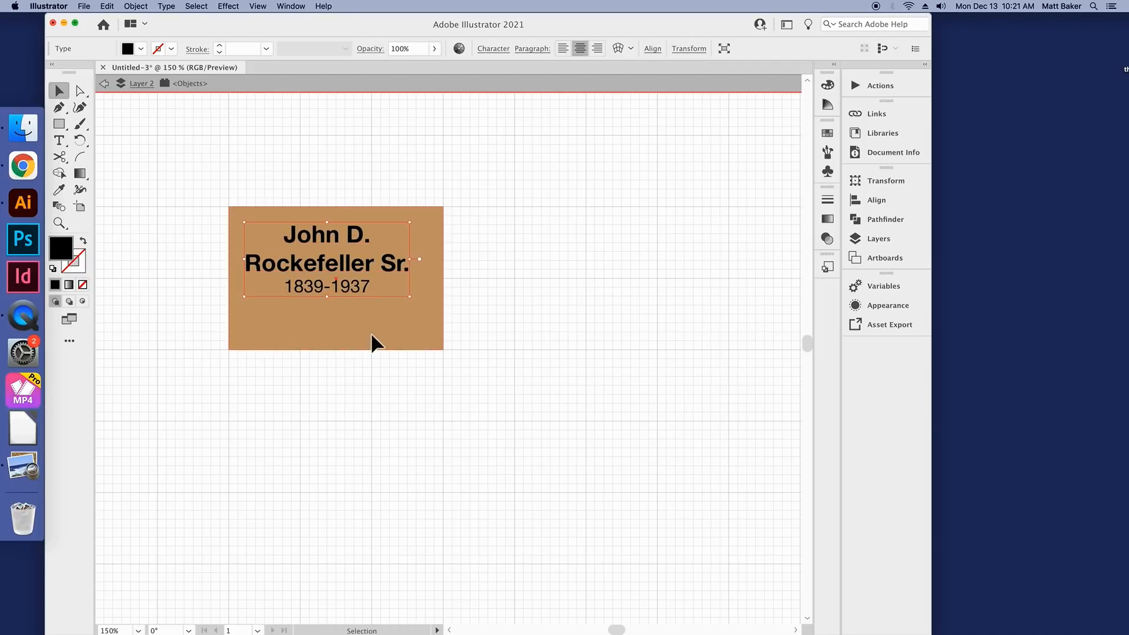
# Step: Shrink the tan rectangle from its lower and right edges to fit closely around the three-line text with even margins
pyautogui.moveTo(340, 350); pyautogui.dragTo(345, 315)
pyautogui.moveTo(445, 263); pyautogui.dragTo(433, 264)
pyautogui.click(406, 361)
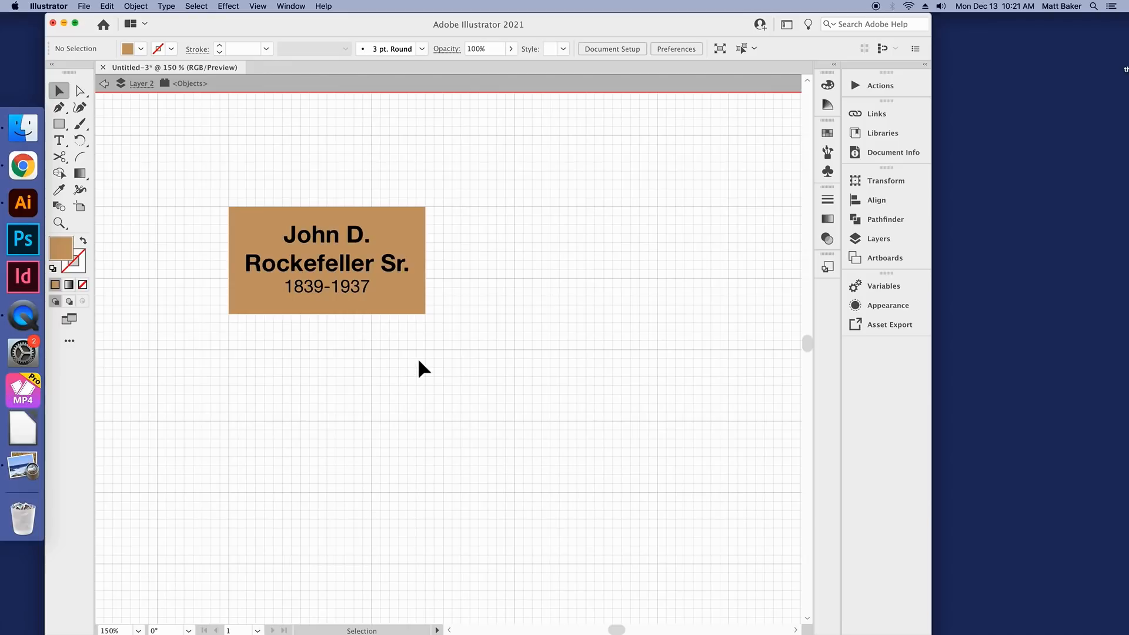
# Step: Leave isolation mode for the name box and return to the full artboard
pyautogui.press('z')
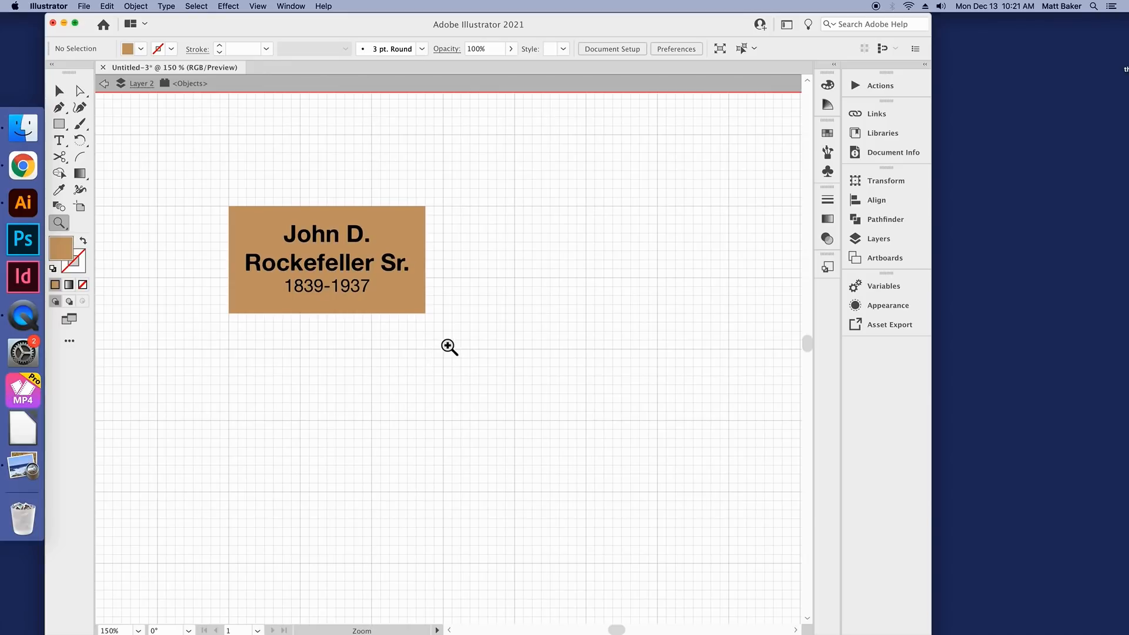
pyautogui.press('v')
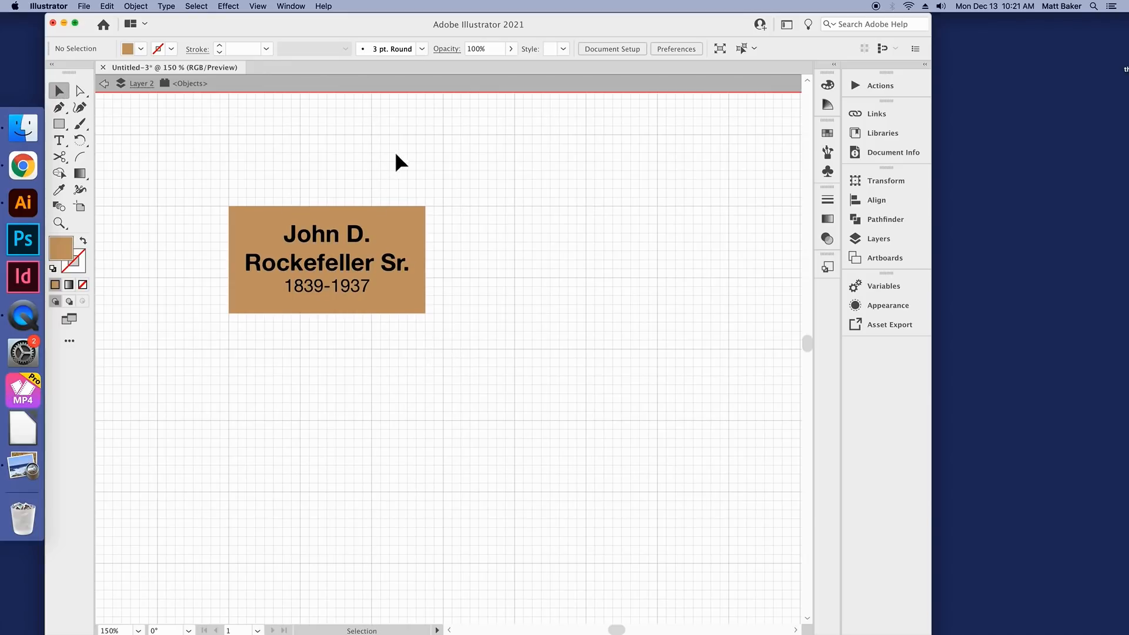
pyautogui.scroll(-2, 438, 183)
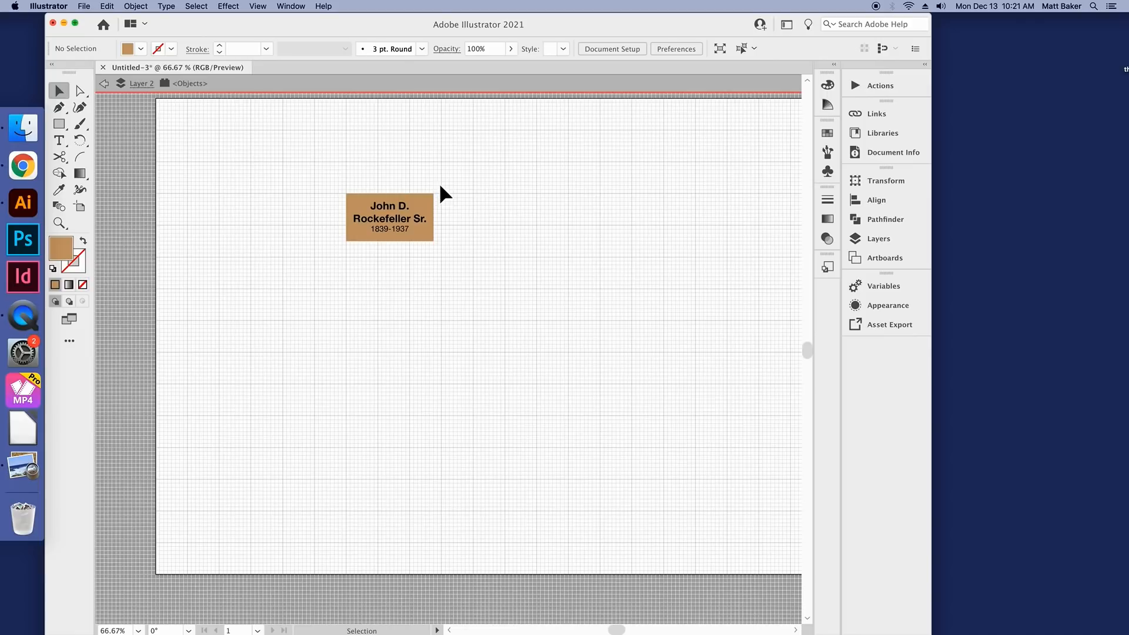
pyautogui.click(103, 67)
pyautogui.click(579, 356)
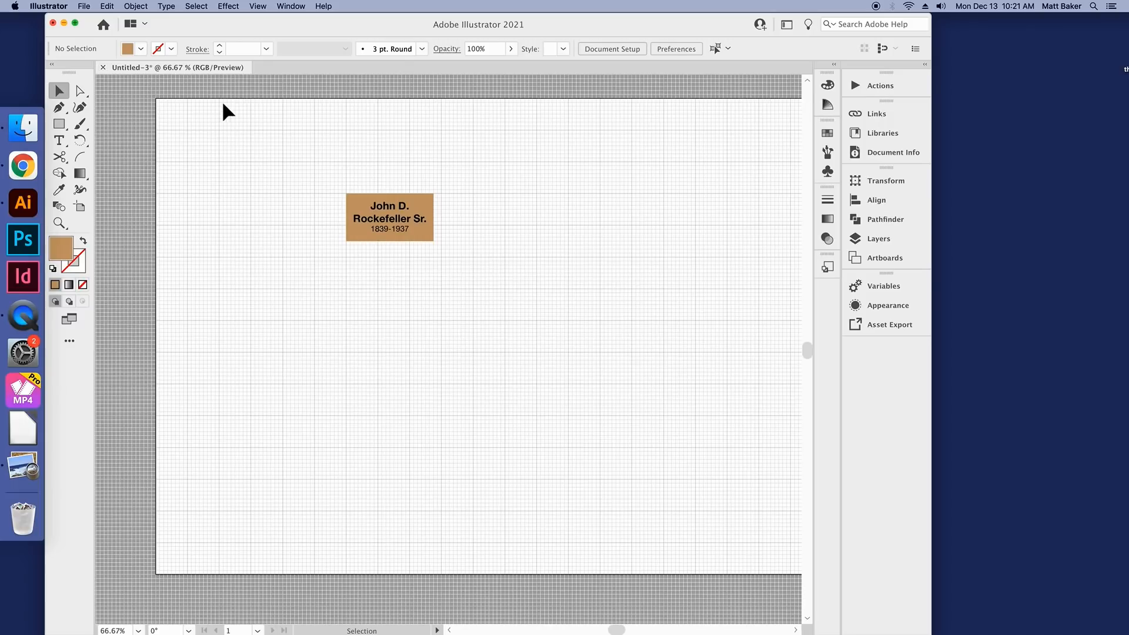
# Step: Shift the text slightly to the right so it sits off-center in the tan rectangle
pyautogui.press('super+equal')
pyautogui.press('super+equal')
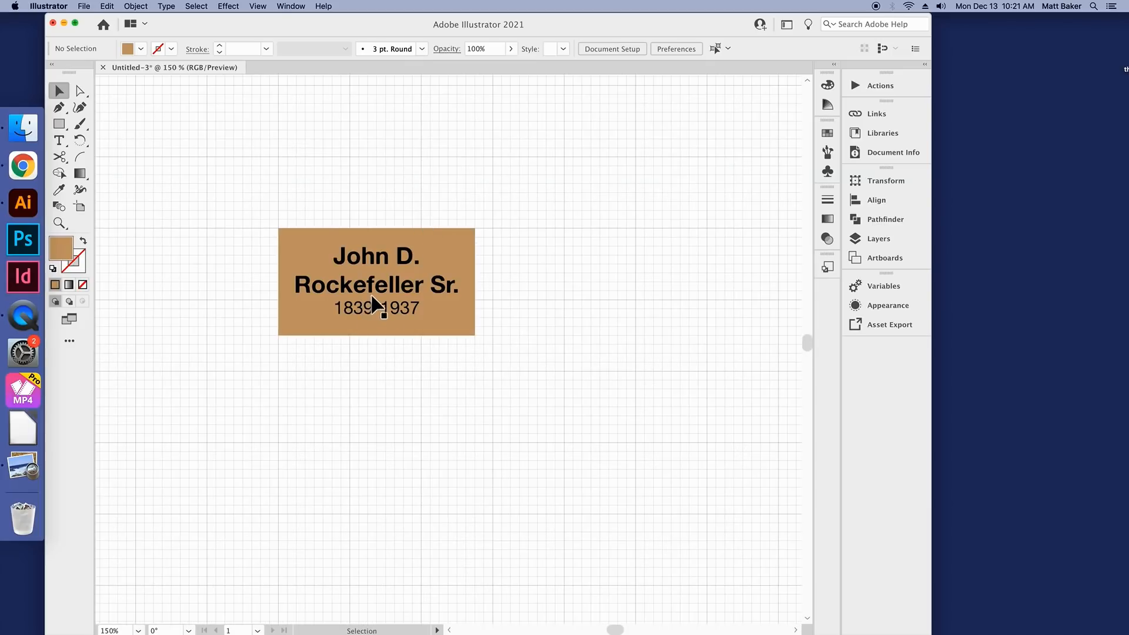
pyautogui.moveTo(375, 301)
pyautogui.mouseDown()
pyautogui.moveTo(421, 270)
pyautogui.moveTo(378, 302)
pyautogui.moveTo(387, 293)
pyautogui.moveTo(373, 299)
pyautogui.moveTo(383, 294)
pyautogui.moveTo(366, 287)
pyautogui.moveTo(383, 269)
pyautogui.moveTo(365, 300)
pyautogui.moveTo(403, 297)
pyautogui.moveTo(366, 276)
pyautogui.moveTo(398, 298)
pyautogui.moveTo(385, 289)
pyautogui.mouseUp()
pyautogui.click(440, 186)
pyautogui.click(402, 265)
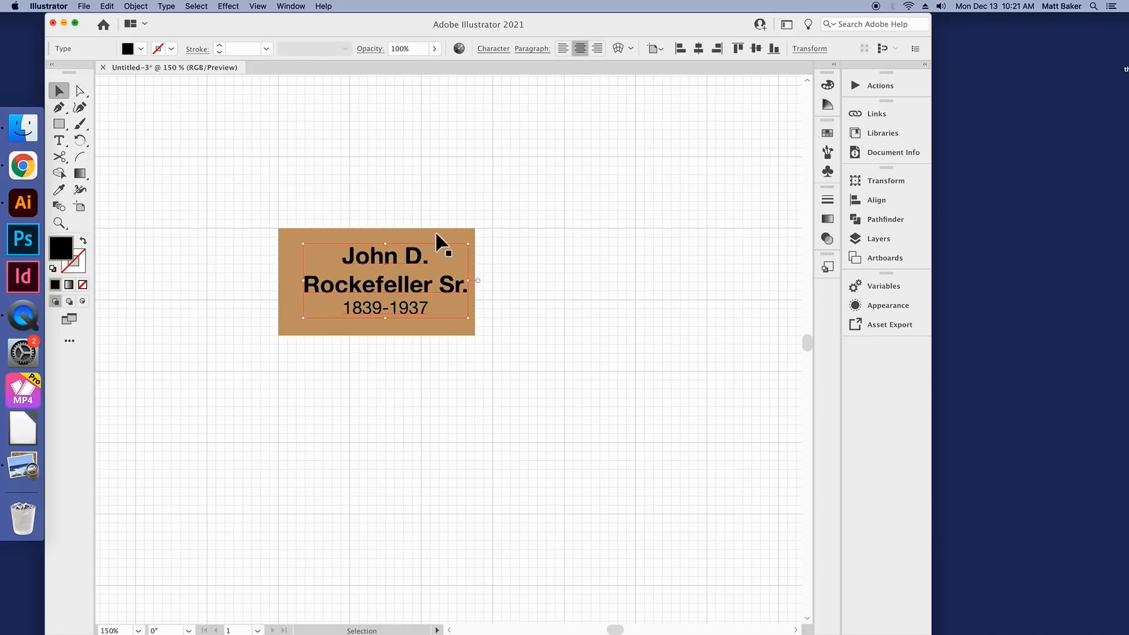
pyautogui.click(436, 200)
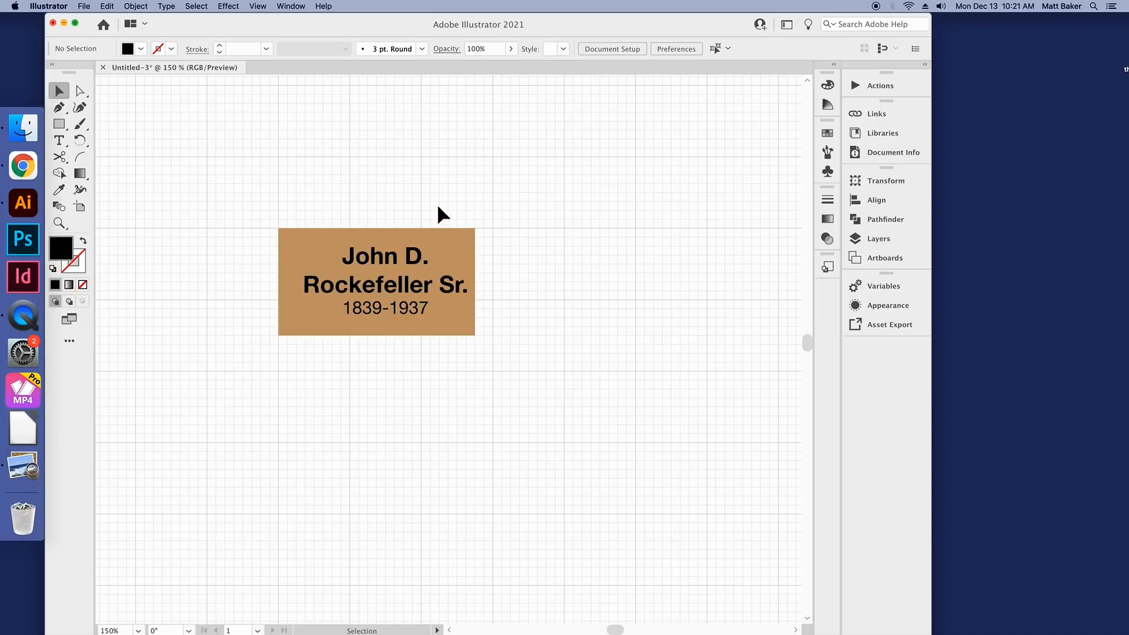
# Step: Center the text and tan rectangle on each other horizontally and vertically, and move the pair up onto the grid lines
pyautogui.moveTo(461, 248); pyautogui.dragTo(323, 373)
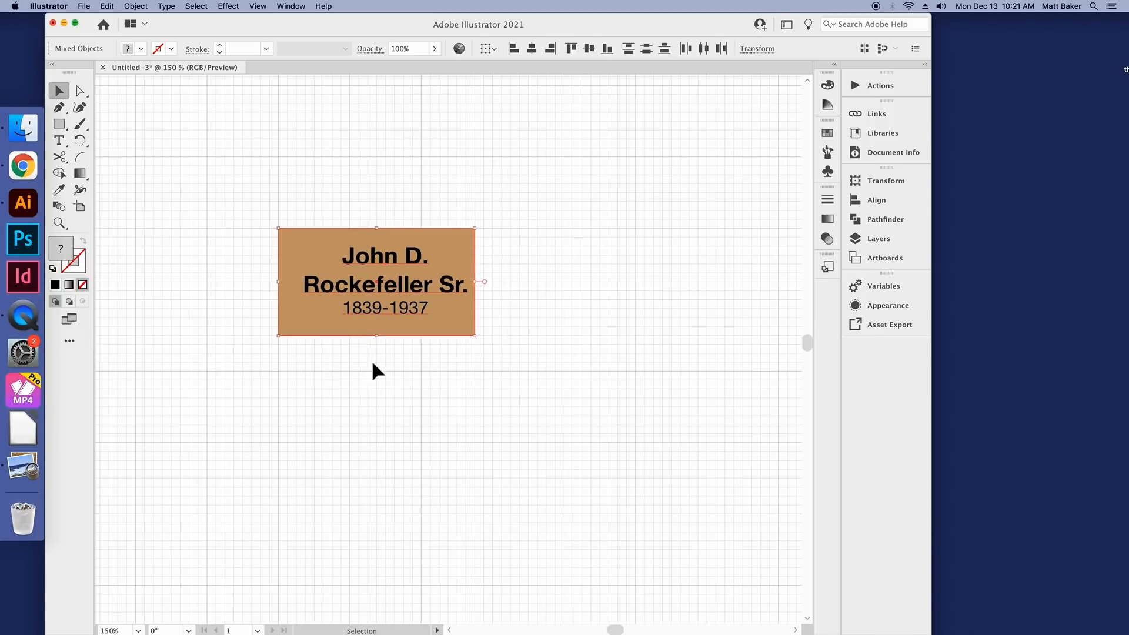
pyautogui.click(484, 291)
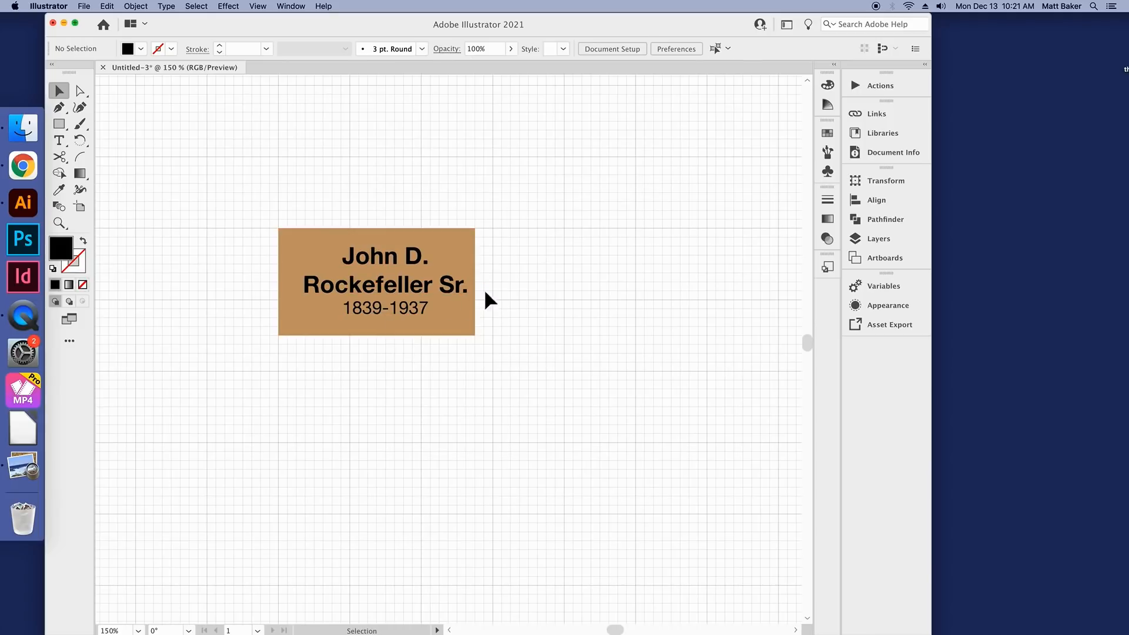
pyautogui.click(434, 301)
pyautogui.keyDown('shift'); pyautogui.click(421, 242); pyautogui.keyUp('shift')
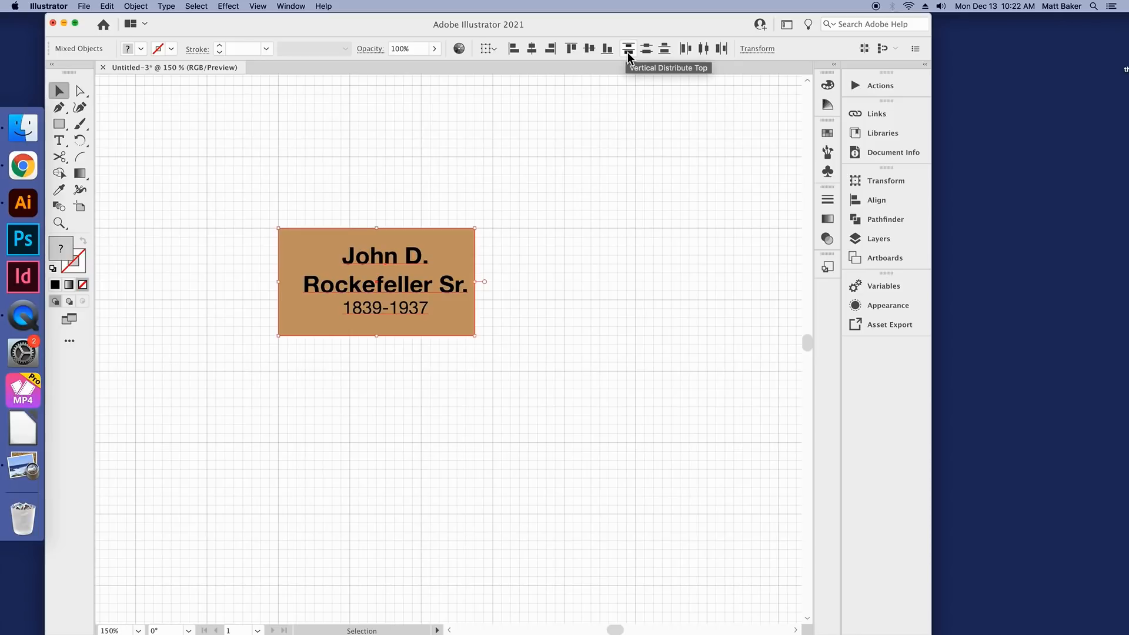
pyautogui.click(533, 50)
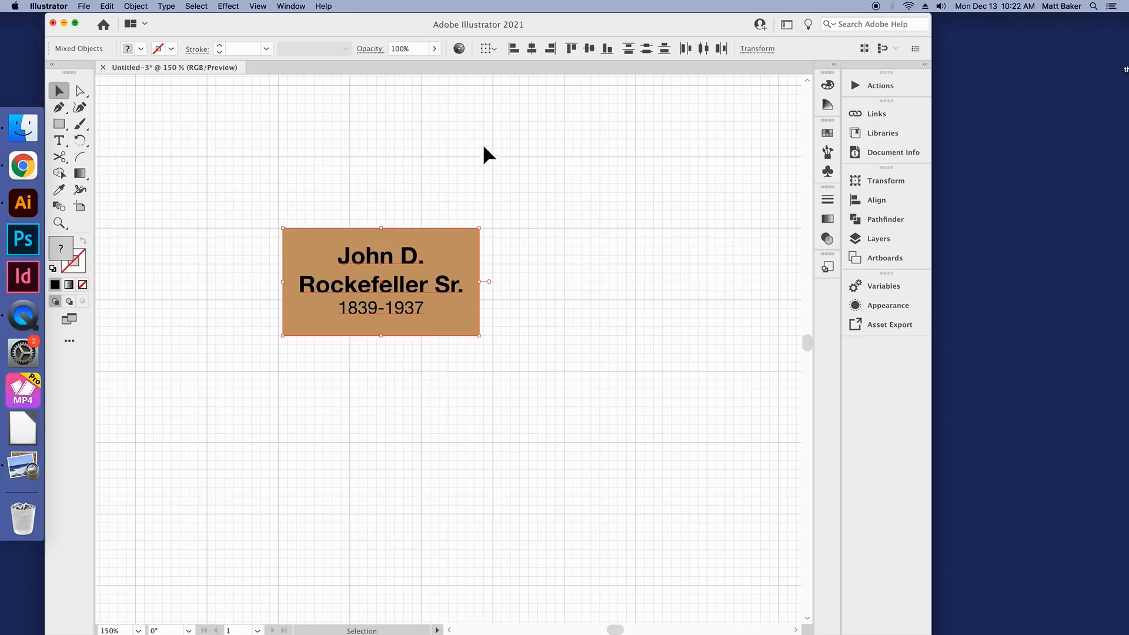
pyautogui.click(588, 50)
pyautogui.moveTo(400, 302); pyautogui.dragTo(390, 228)
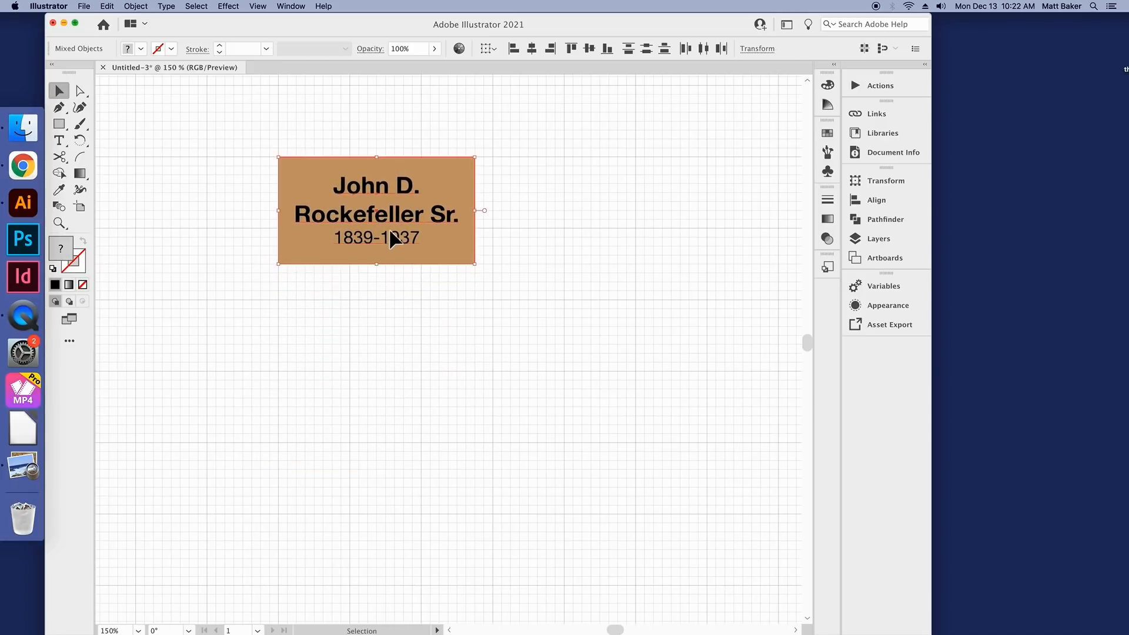
pyautogui.click(408, 281)
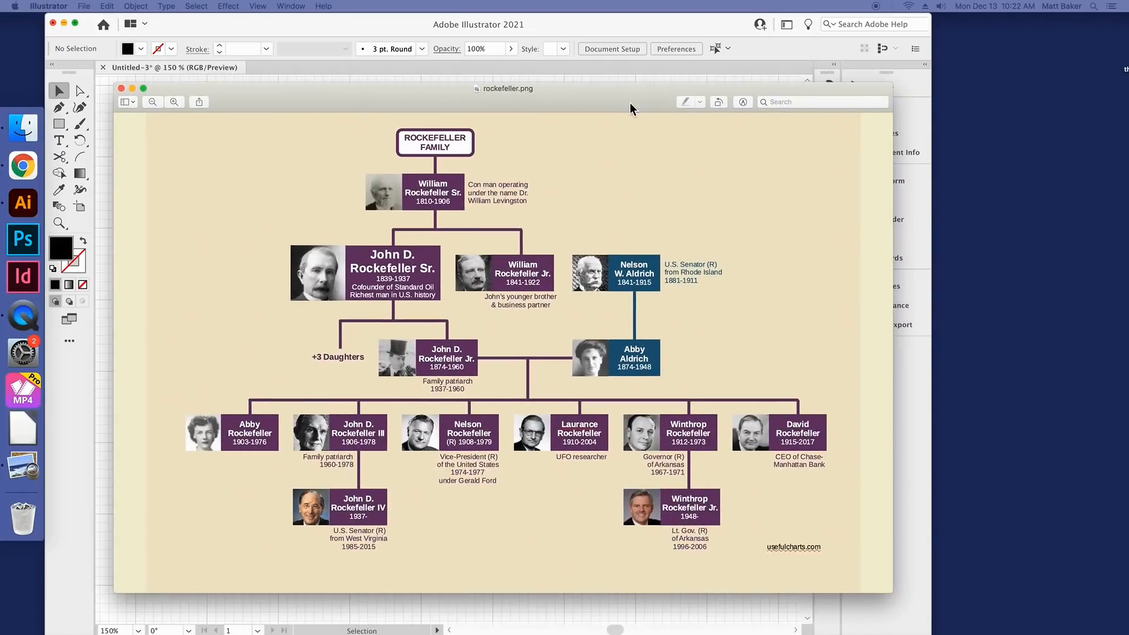
# Step: Switch to rockefeller.png in Preview to examine the reference family tree chart, and return to Illustrator
pyautogui.click(630, 109)
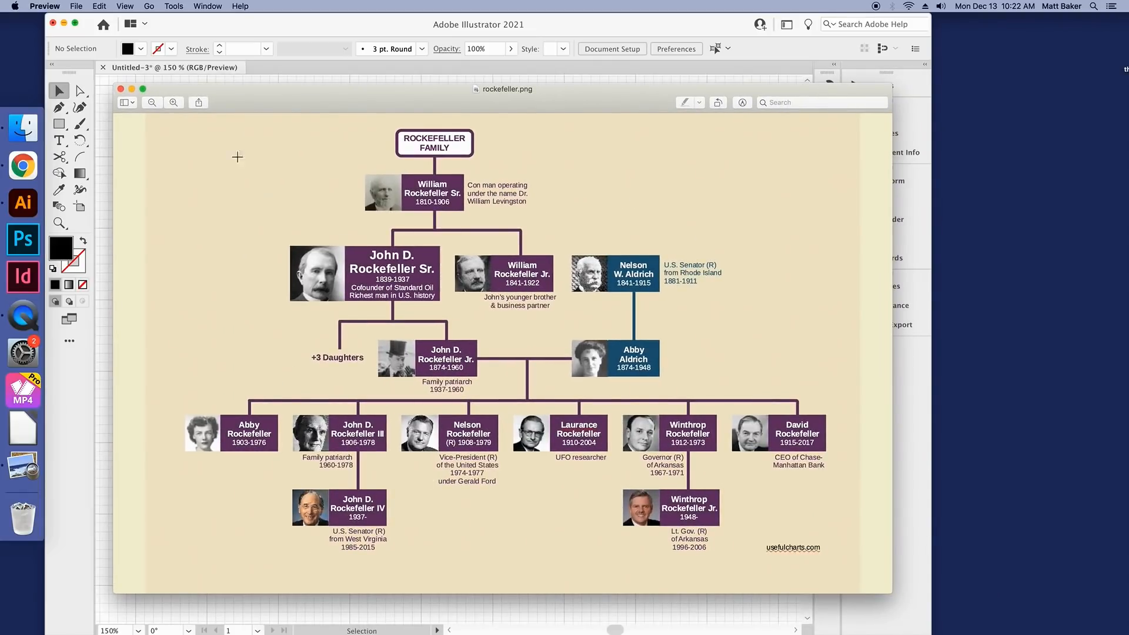
pyautogui.press('super+w')
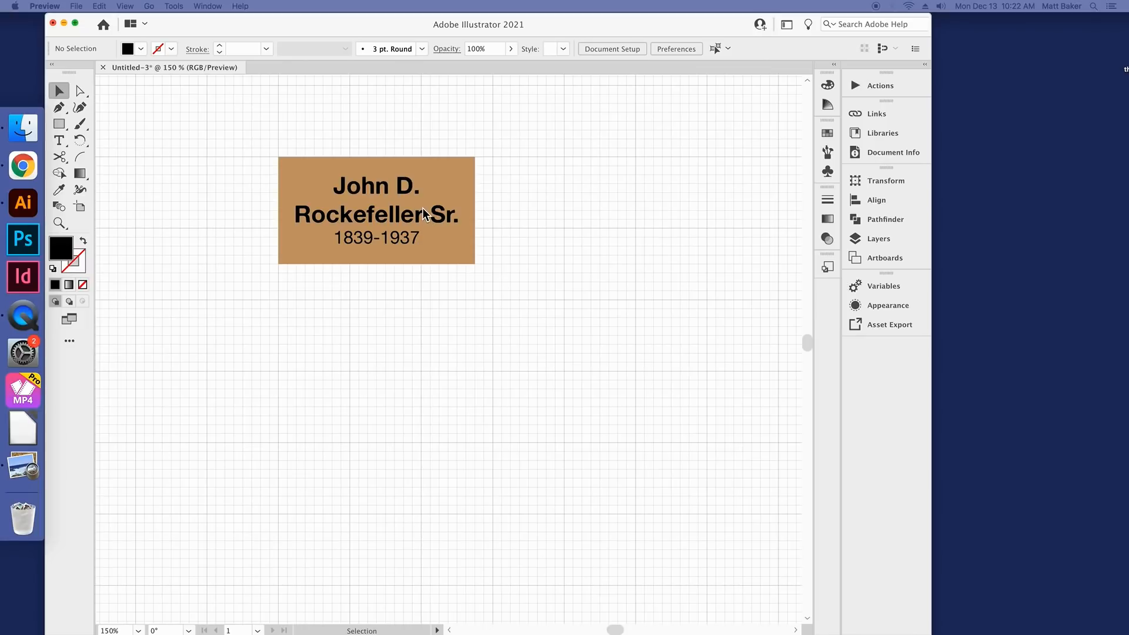
pyautogui.click(445, 167)
# Step: Select the tan rectangle and display the swatches with the find field shown
pyautogui.click(445, 164)
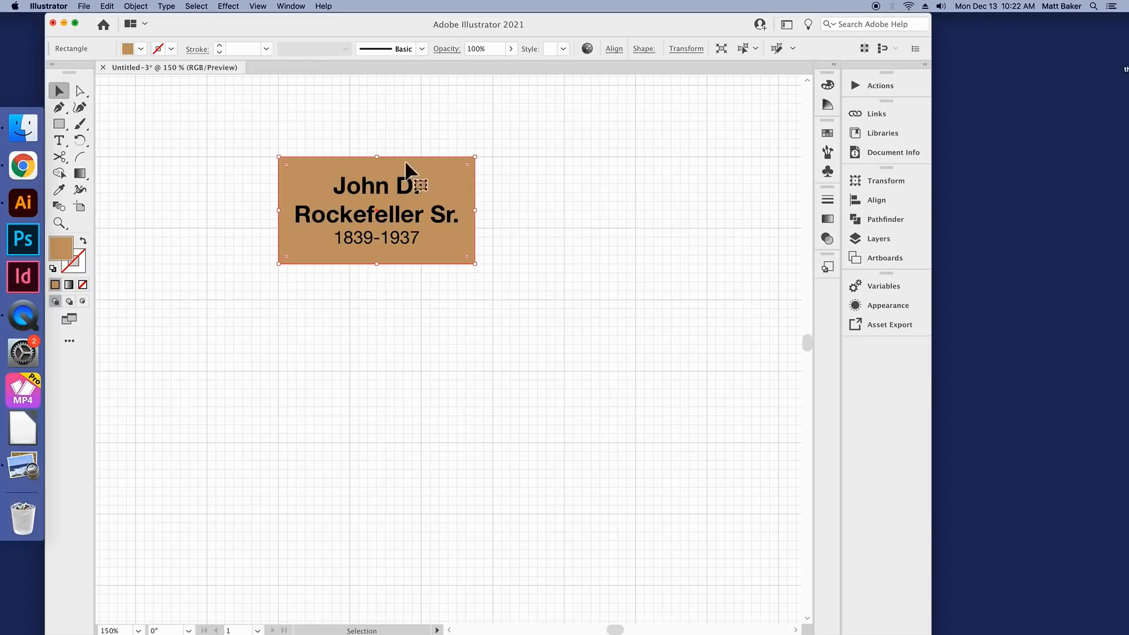
pyautogui.click(141, 49)
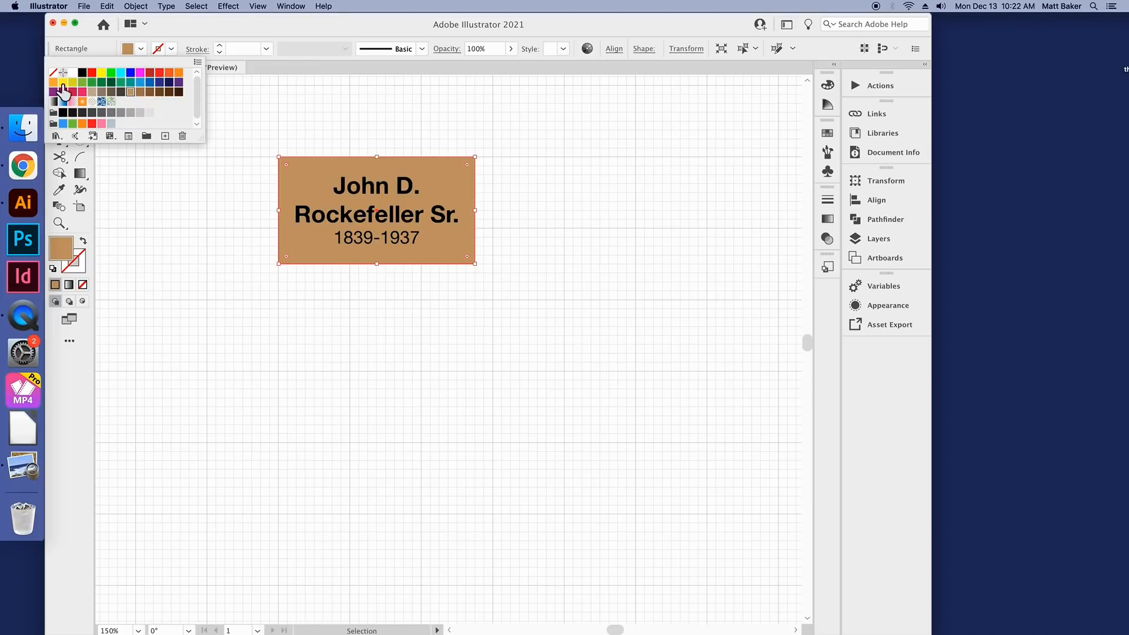
pyautogui.click(828, 85)
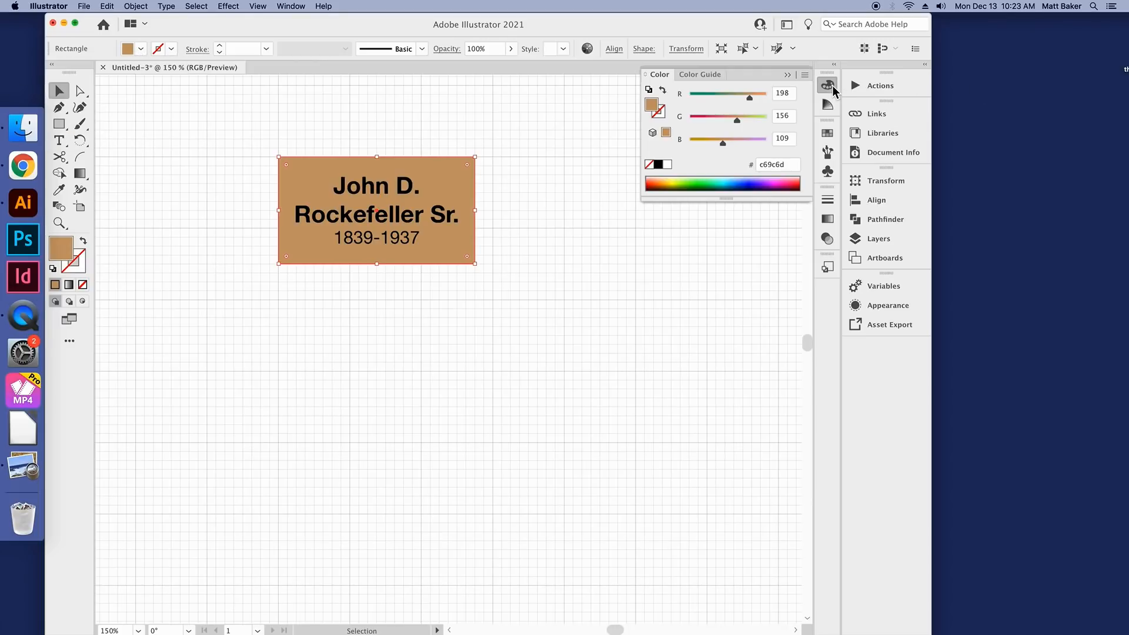
pyautogui.click(826, 134)
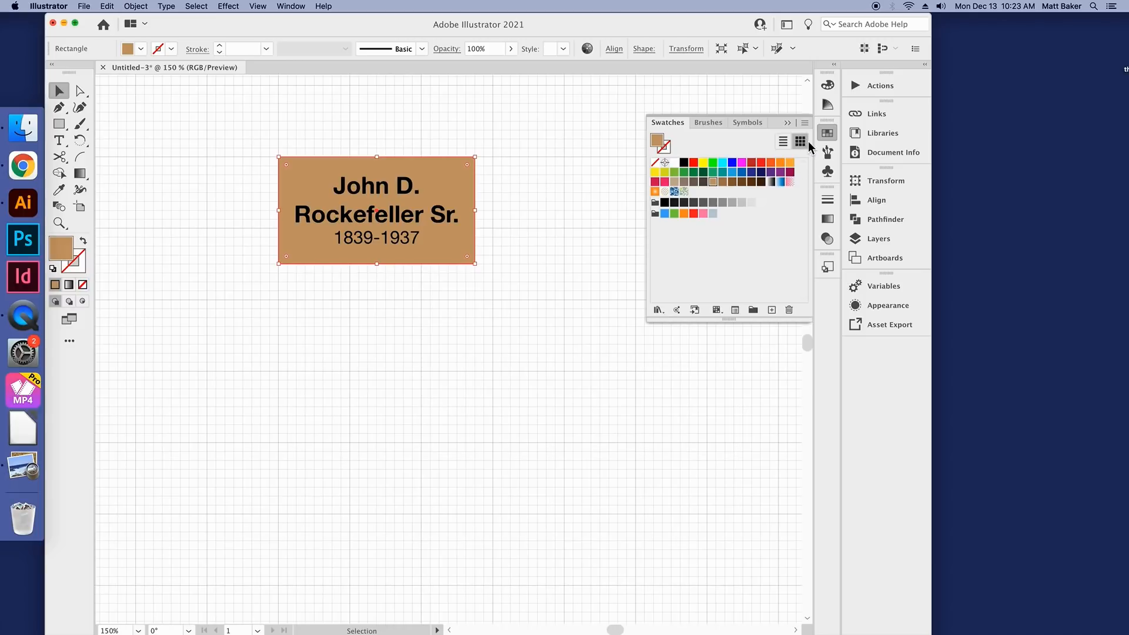
pyautogui.click(805, 123)
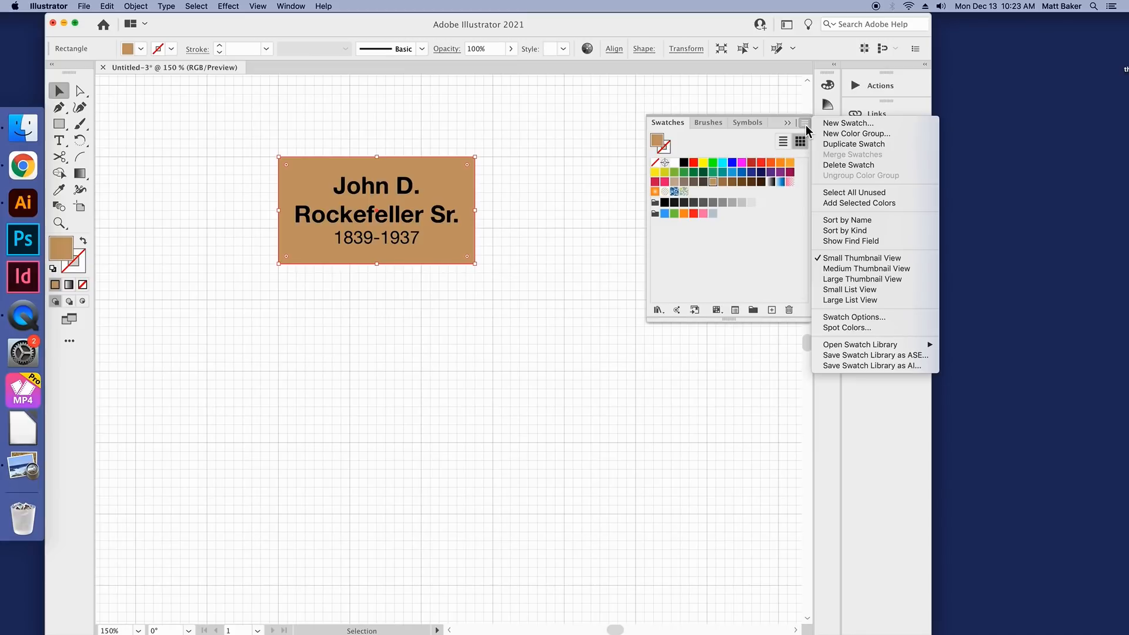
pyautogui.click(851, 241)
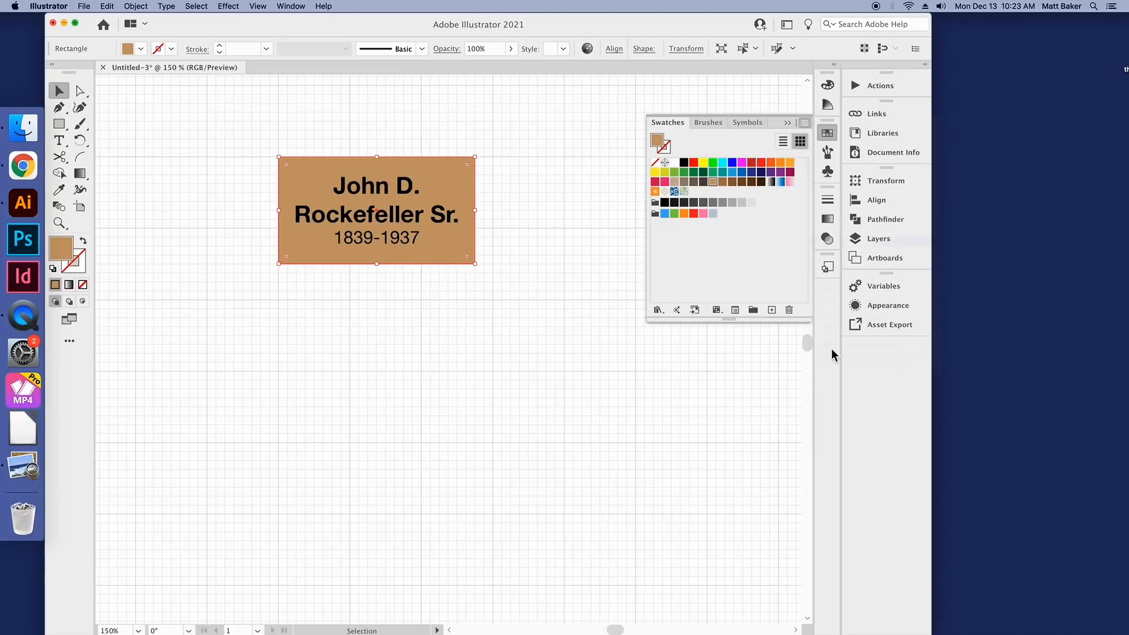
# Step: Load the swatches of matrilineal.ai from the current posters folder in Documents as a swatch library
pyautogui.click(805, 123)
pyautogui.moveTo(856, 351)
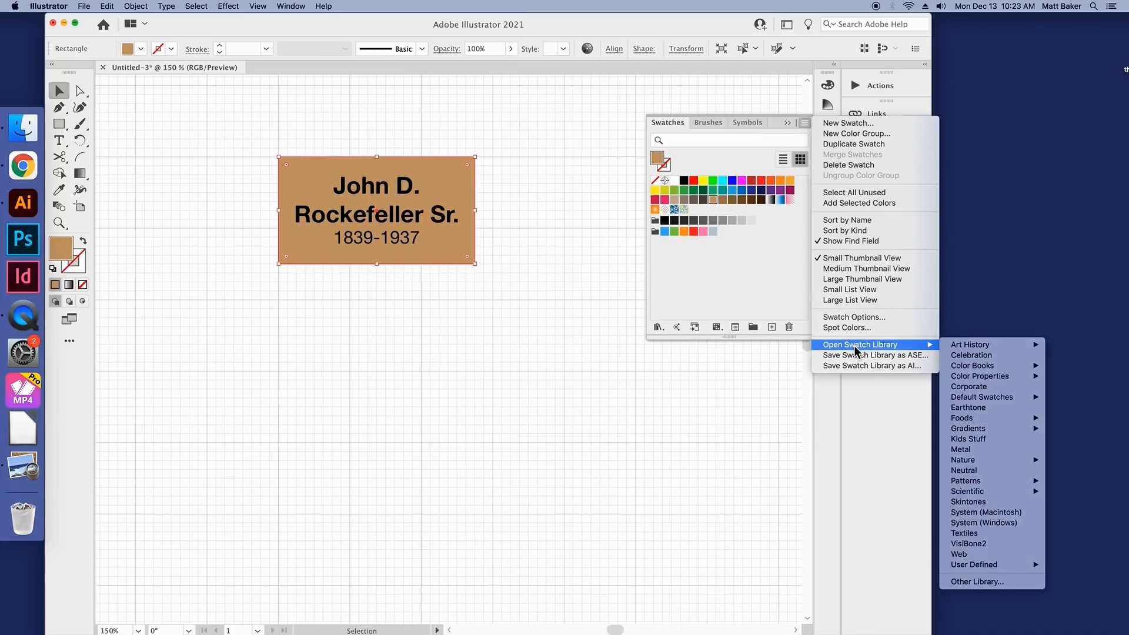
pyautogui.click(954, 583)
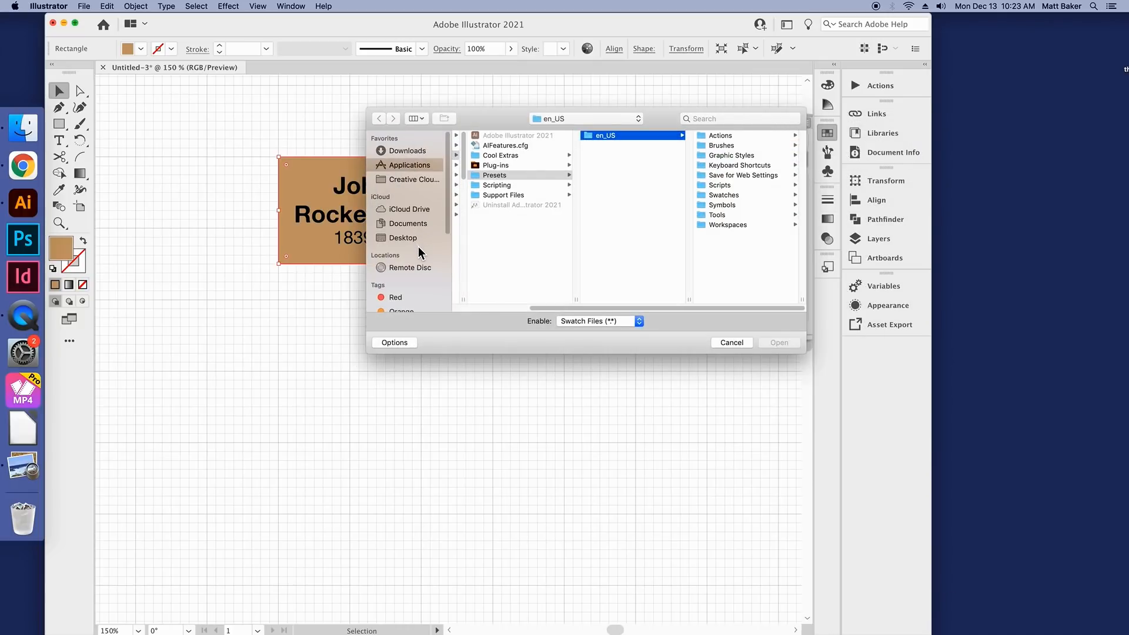
pyautogui.click(421, 226)
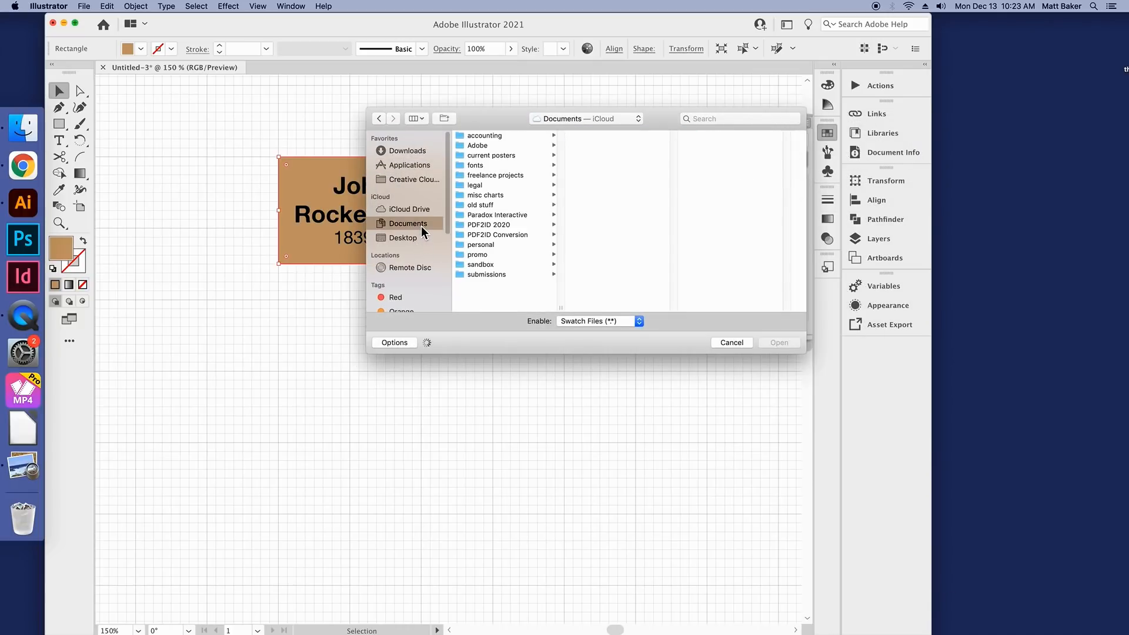
pyautogui.click(499, 155)
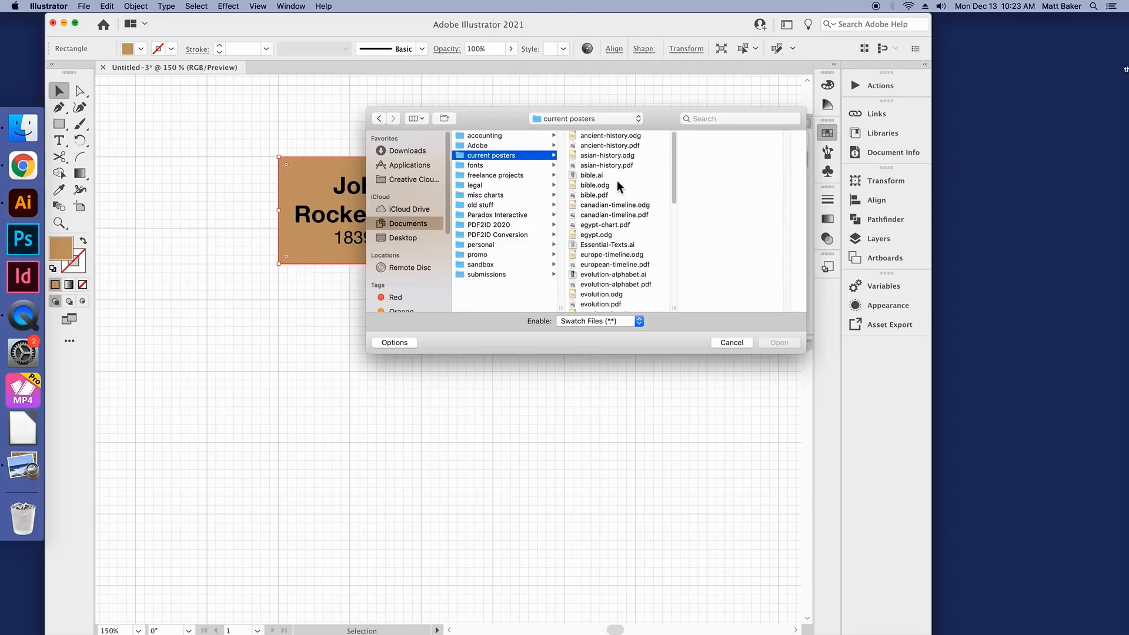
pyautogui.scroll(-3, 626, 191)
pyautogui.scroll(-2, 626, 191)
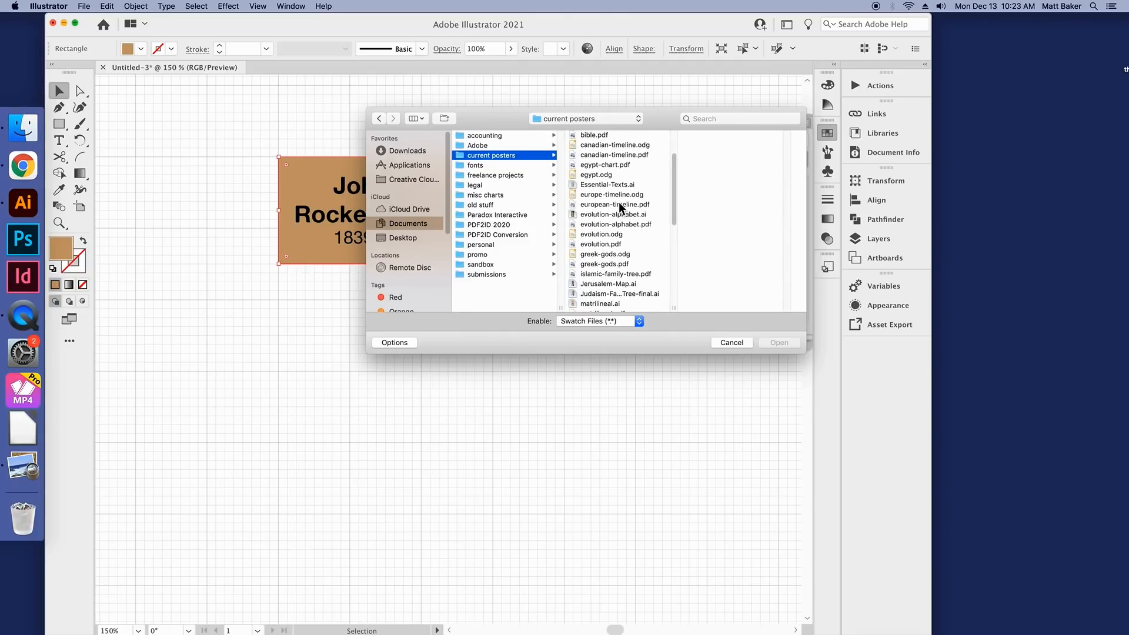
pyautogui.scroll(-2, 620, 225)
pyautogui.doubleClick(615, 288)
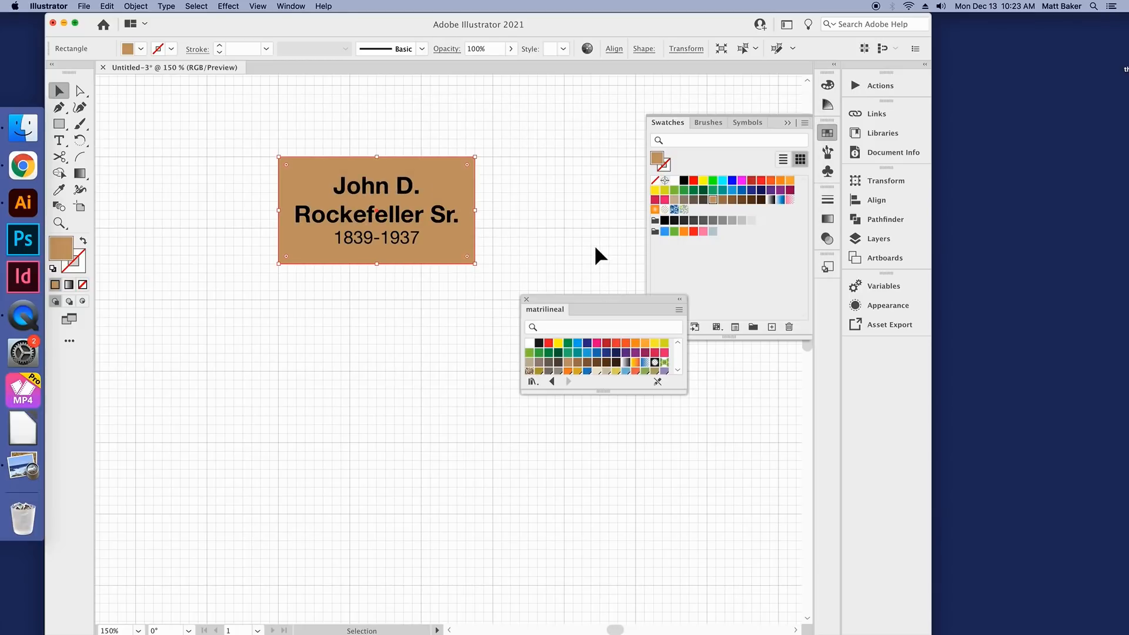
# Step: Enlarge the matrilineal swatch library to show all its colors and dock it beneath Asset Export
pyautogui.moveTo(592, 307); pyautogui.dragTo(536, 177)
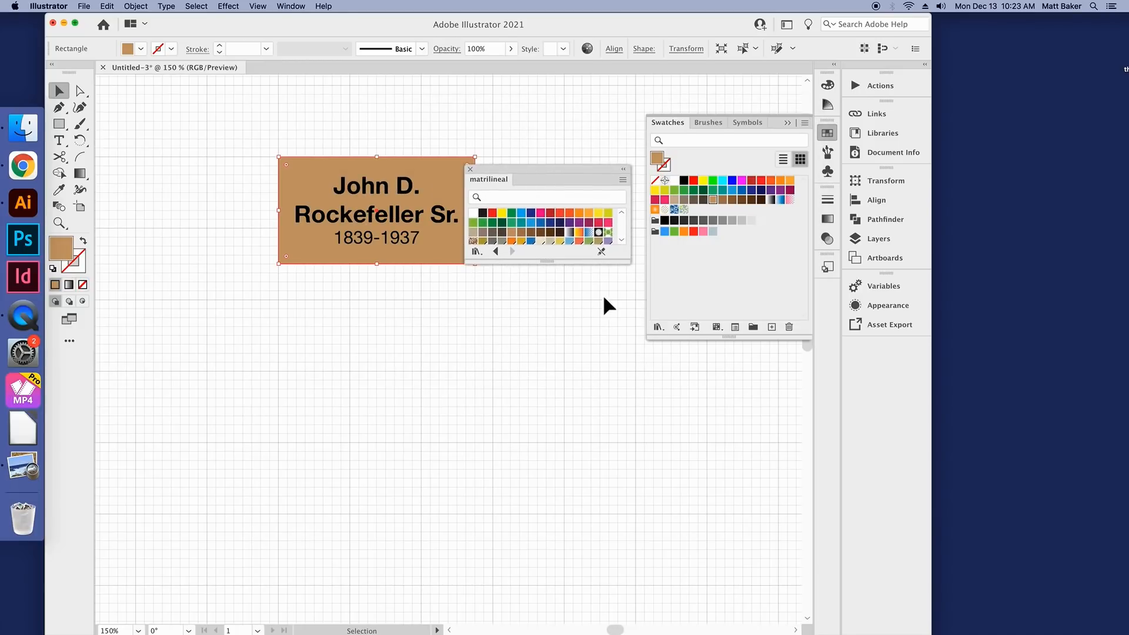
pyautogui.moveTo(549, 264); pyautogui.dragTo(549, 312)
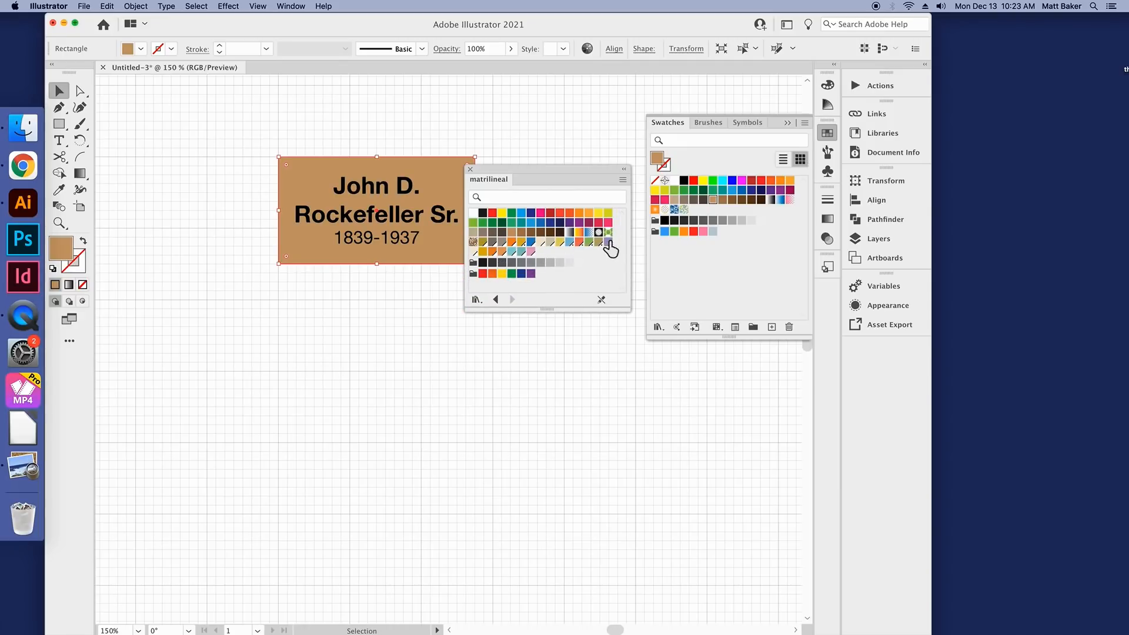
pyautogui.moveTo(534, 171); pyautogui.dragTo(863, 352)
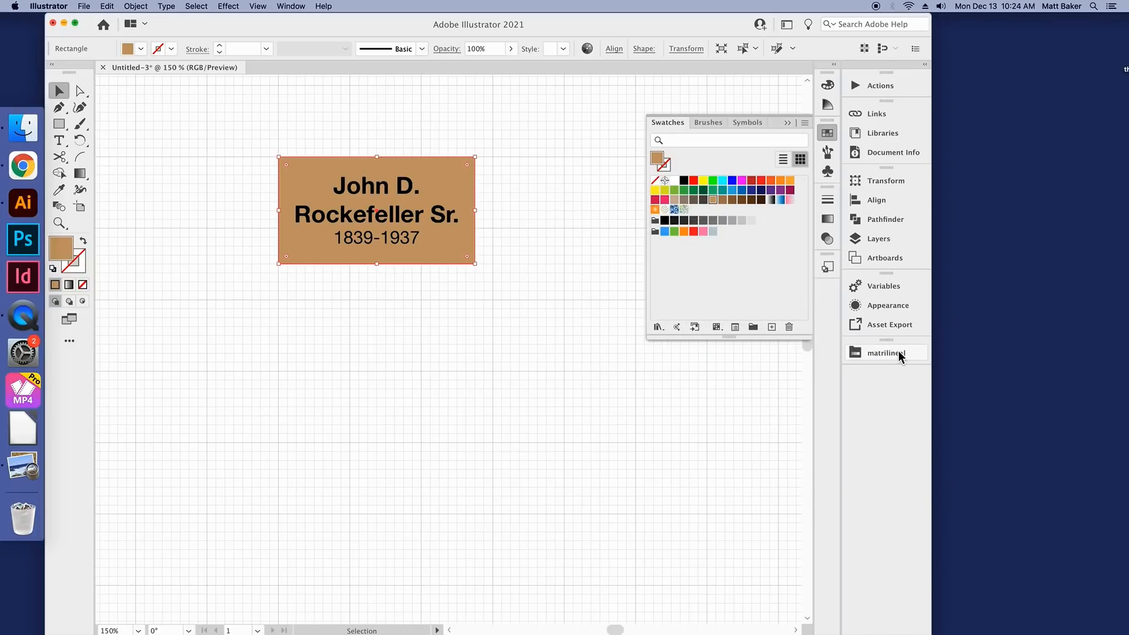
pyautogui.click(898, 350)
pyautogui.click(827, 134)
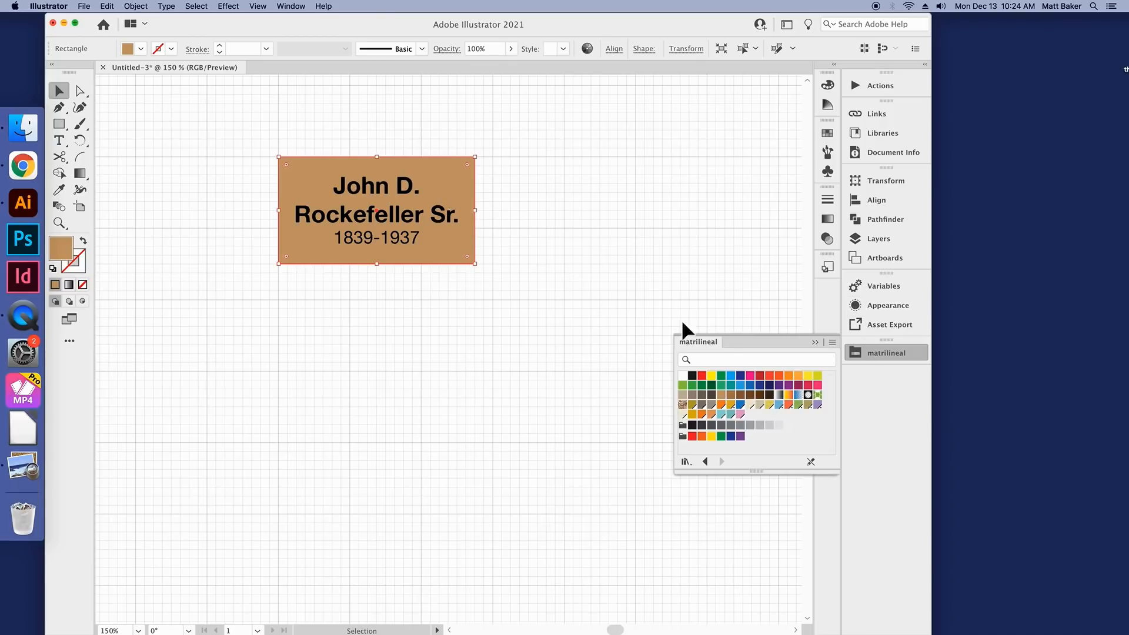
# Step: Fill the rectangle behind the John D. Rockefeller Sr. text with the light purple swatch from the matrilineal library and deselect it
pyautogui.click(819, 406)
pyautogui.click(412, 317)
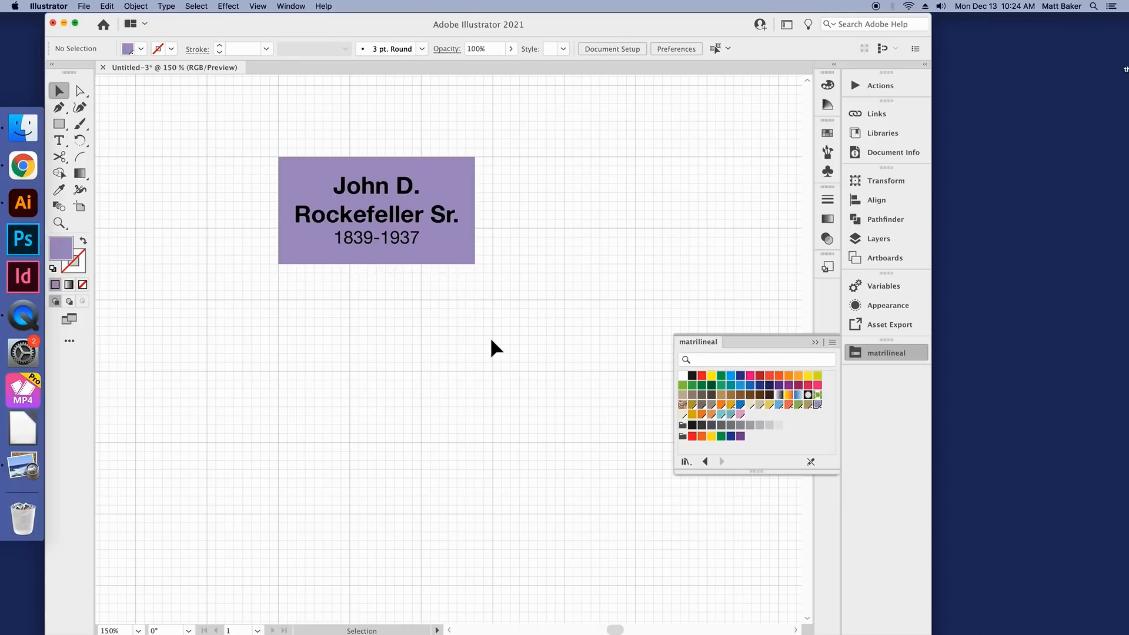
pyautogui.scroll(-2, 503, 304)
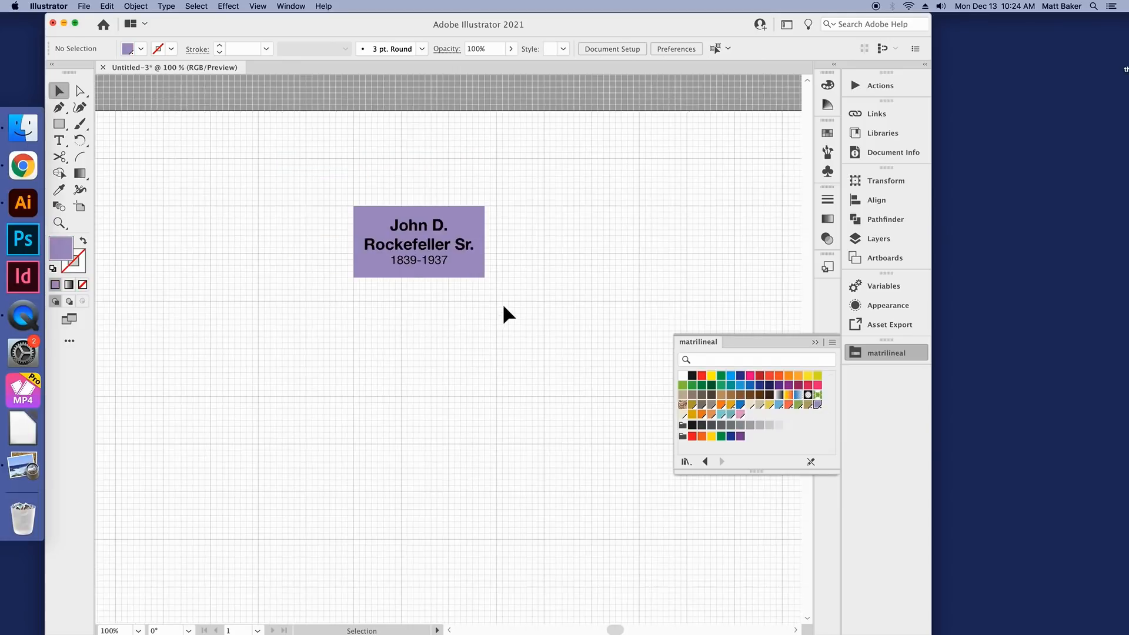
pyautogui.scroll(1, 503, 306)
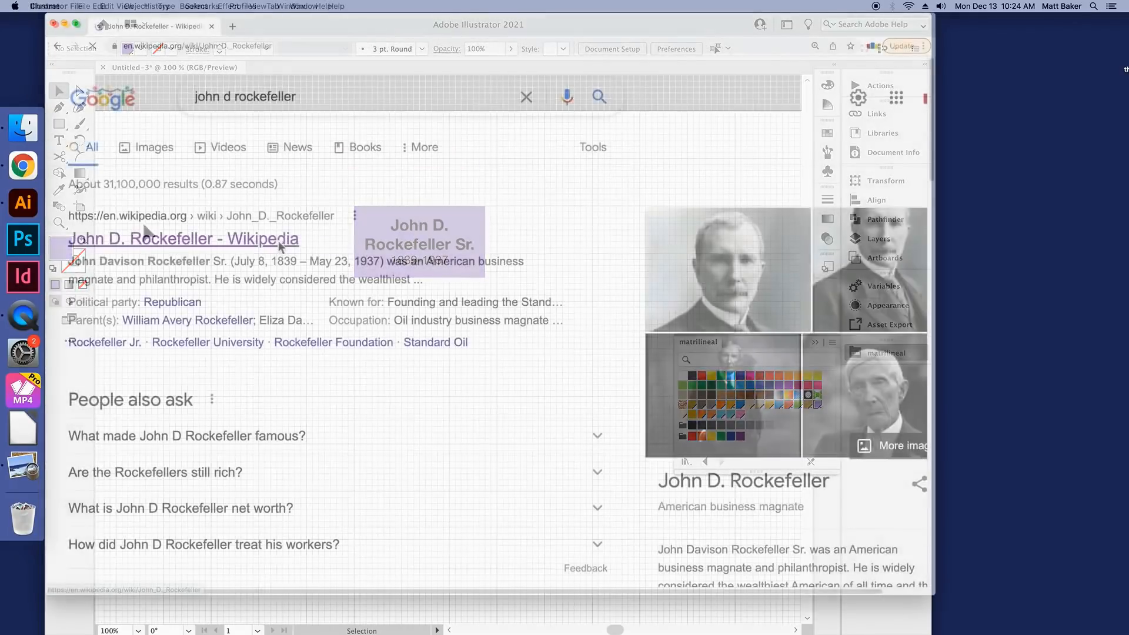
# Step: Switch to the John D. Rockefeller Wikipedia article in Chrome, save his 1885 portrait to the desktop and open it in Preview
pyautogui.click(184, 237)
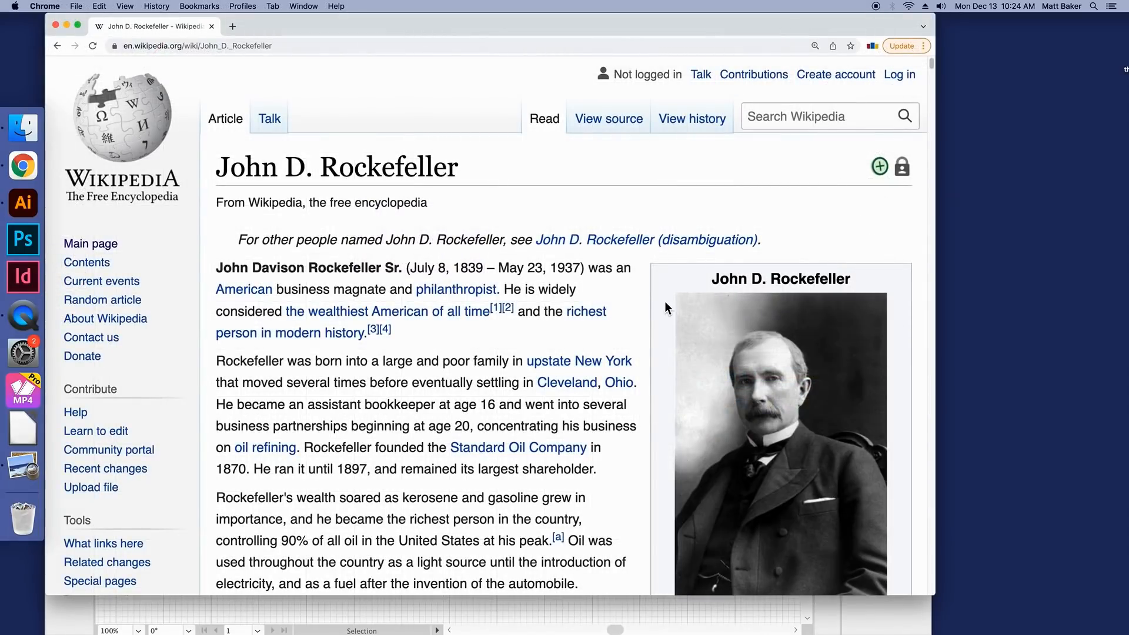
pyautogui.click(801, 393)
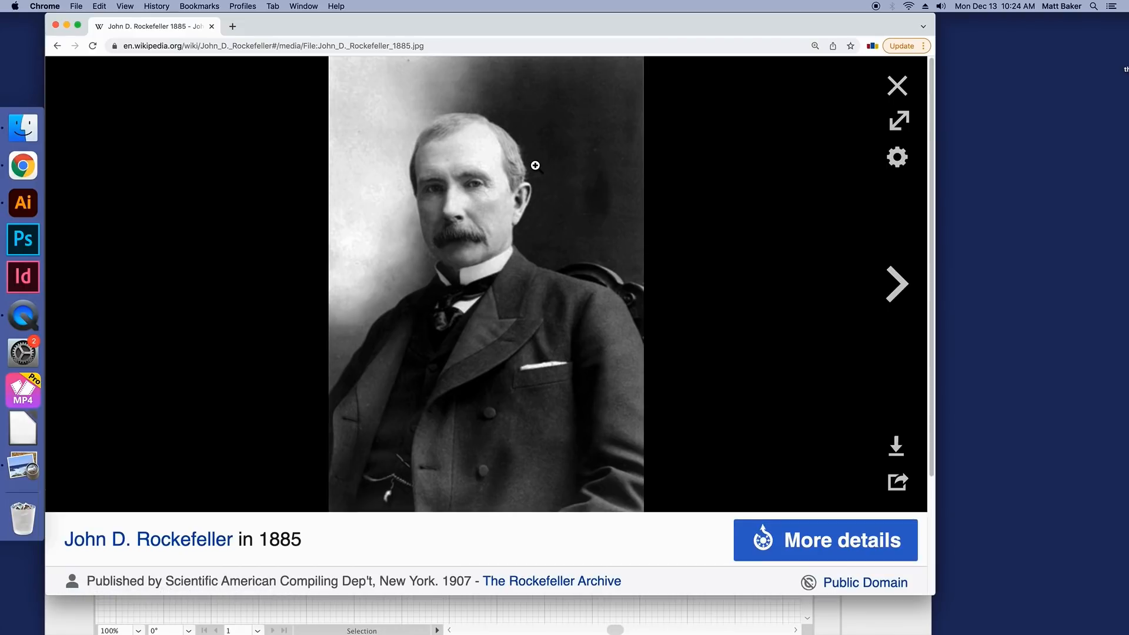
pyautogui.rightClick(449, 118)
pyautogui.click(494, 137)
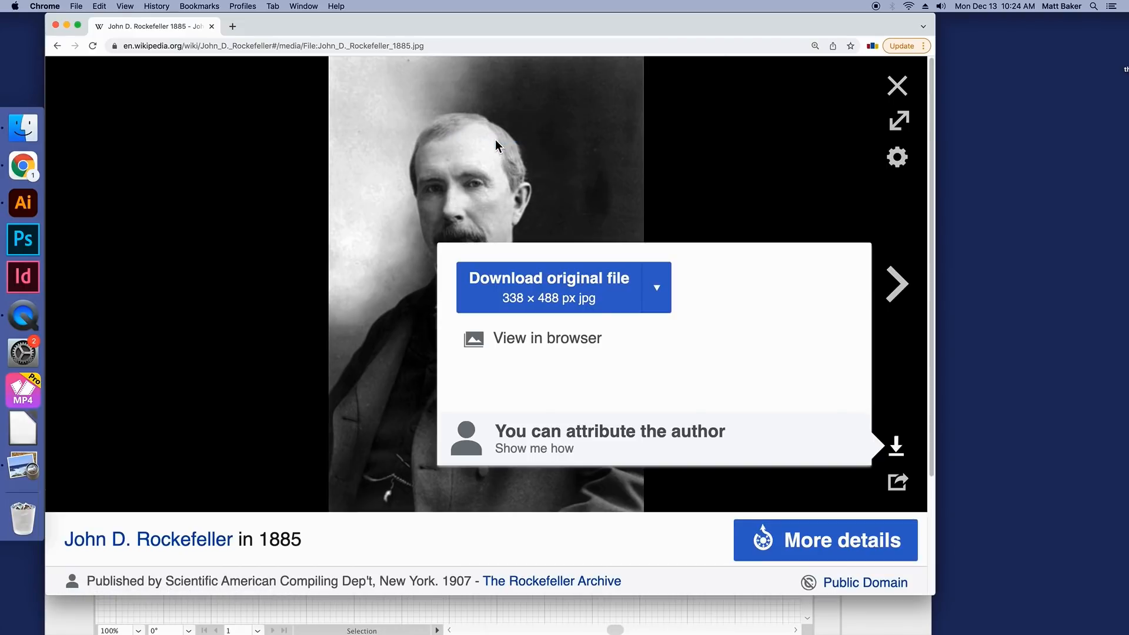
pyautogui.click(708, 292)
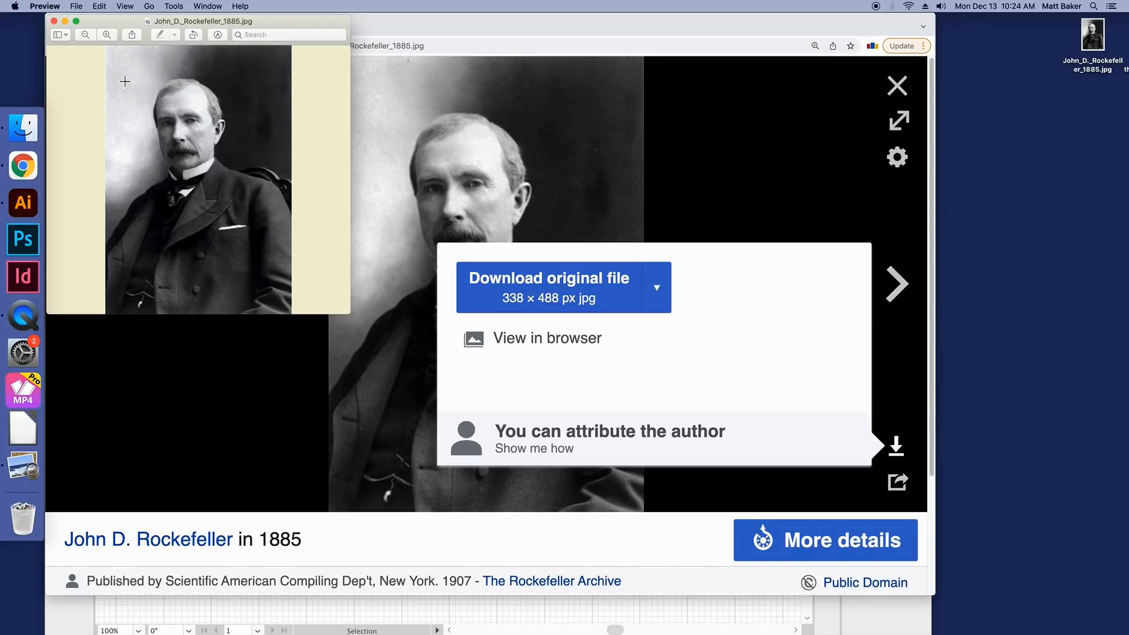
# Step: Copy a square area around the head in the Preview portrait and paste it into the Illustrator document
pyautogui.moveTo(135, 77); pyautogui.dragTo(336, 183)
pyautogui.click(505, 613)
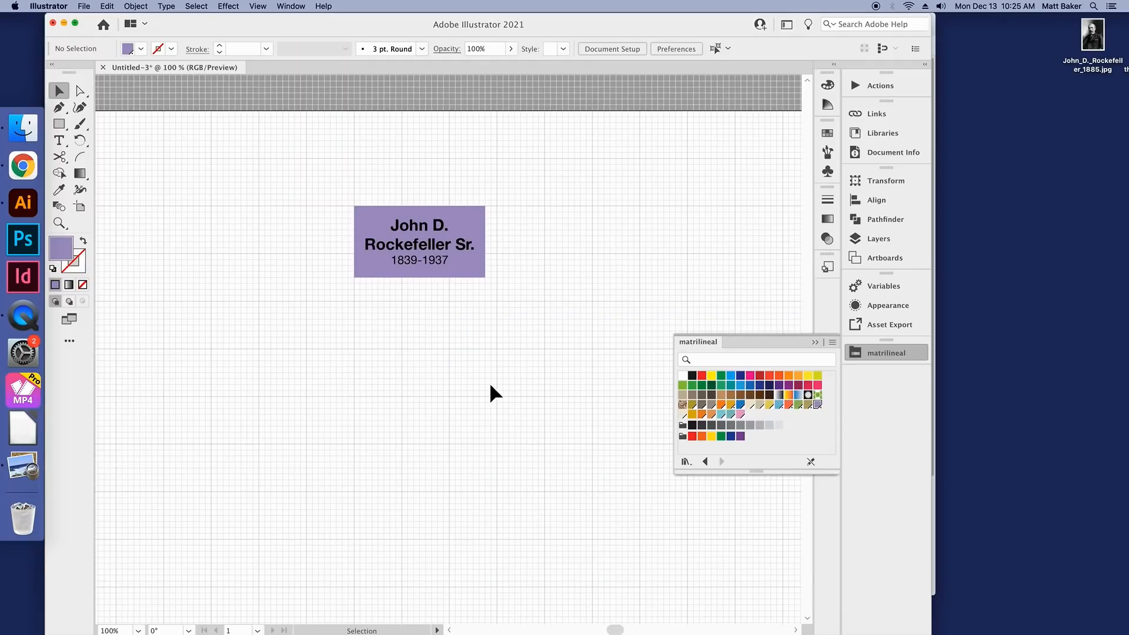
pyautogui.press('a')
pyautogui.press('super+v')
pyautogui.press('v')
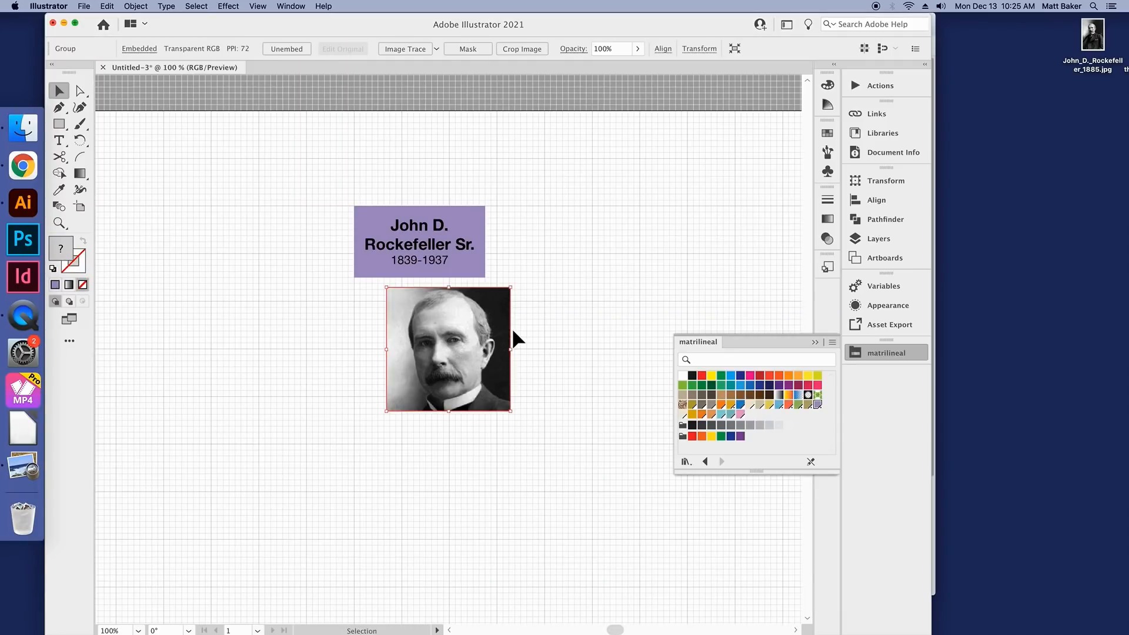
# Step: Scale the pasted portrait to the purple rectangle's height, place it flush against the rectangle's left edge, and collapse the swatch library
pyautogui.moveTo(491, 320); pyautogui.dragTo(336, 241)
pyautogui.moveTo(229, 330); pyautogui.dragTo(262, 282)
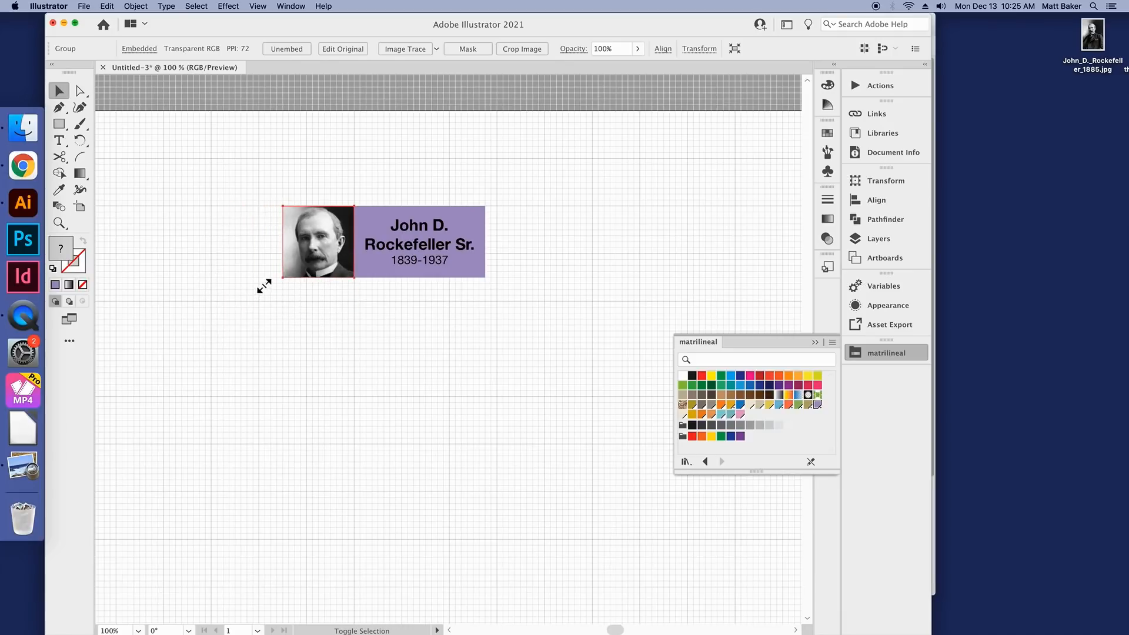
pyautogui.click(312, 302)
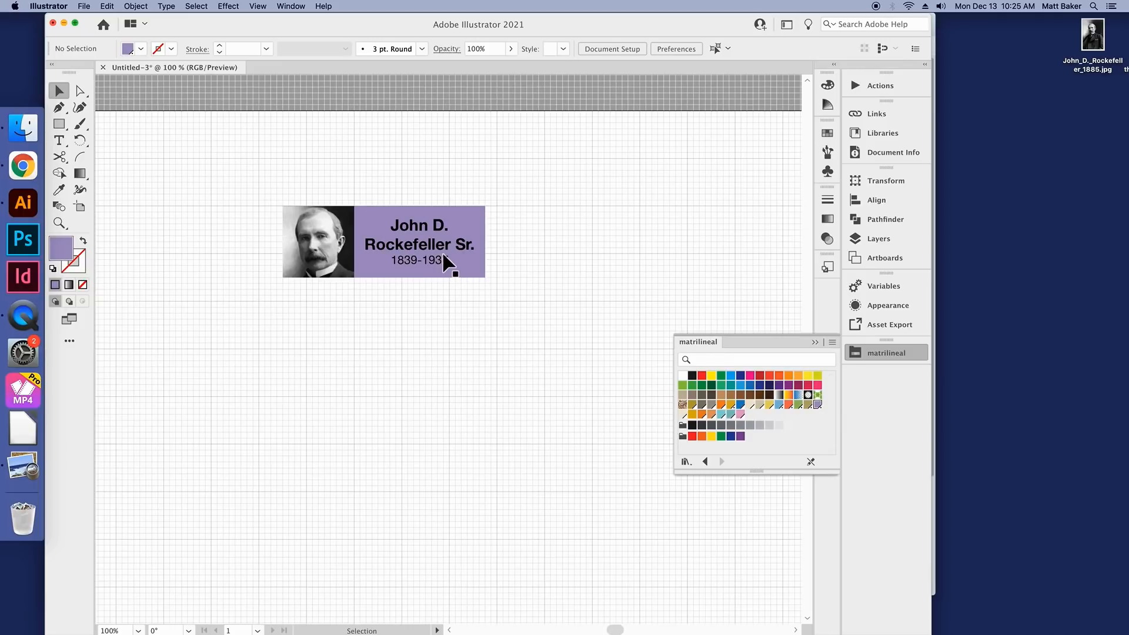
pyautogui.click(891, 359)
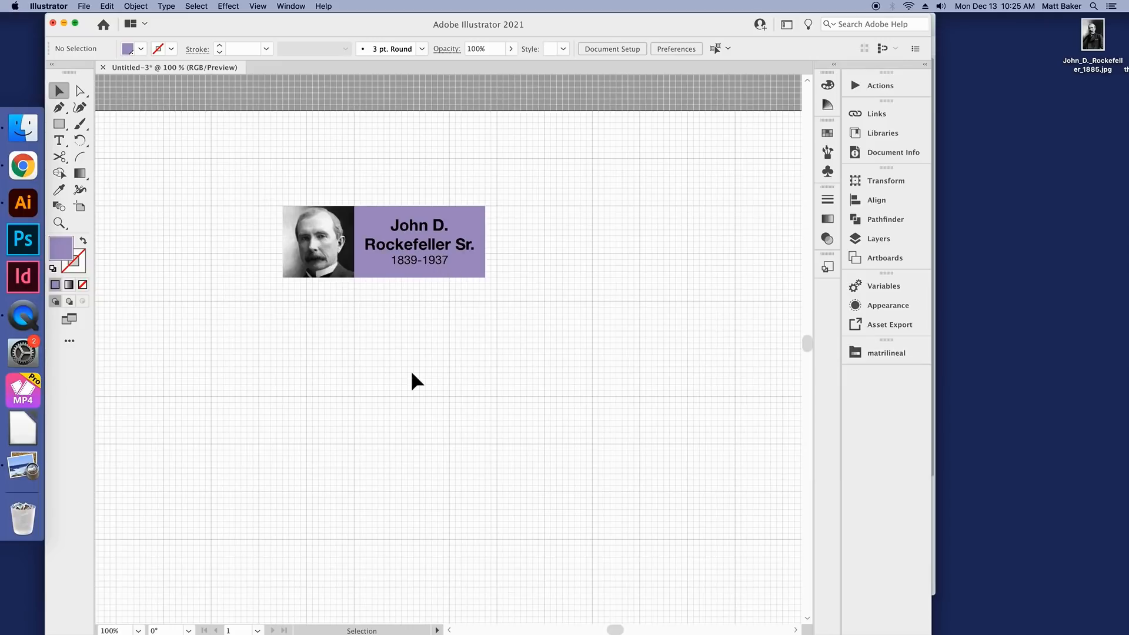
pyautogui.scroll(1, 410, 351)
pyautogui.scroll(1, 386, 323)
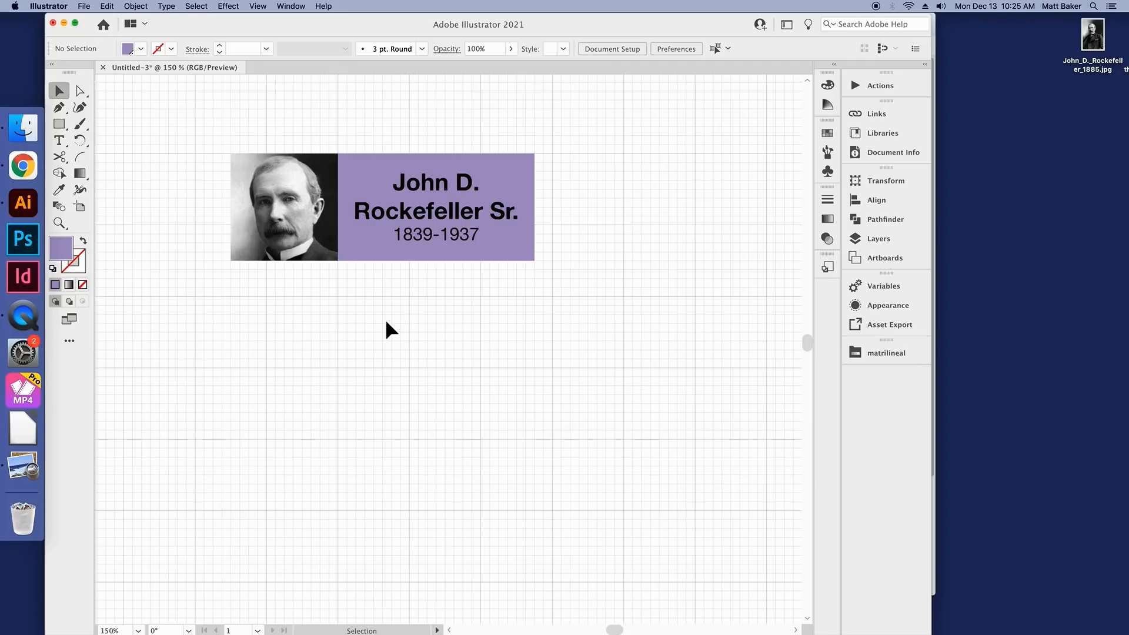
pyautogui.scroll(-1, 386, 323)
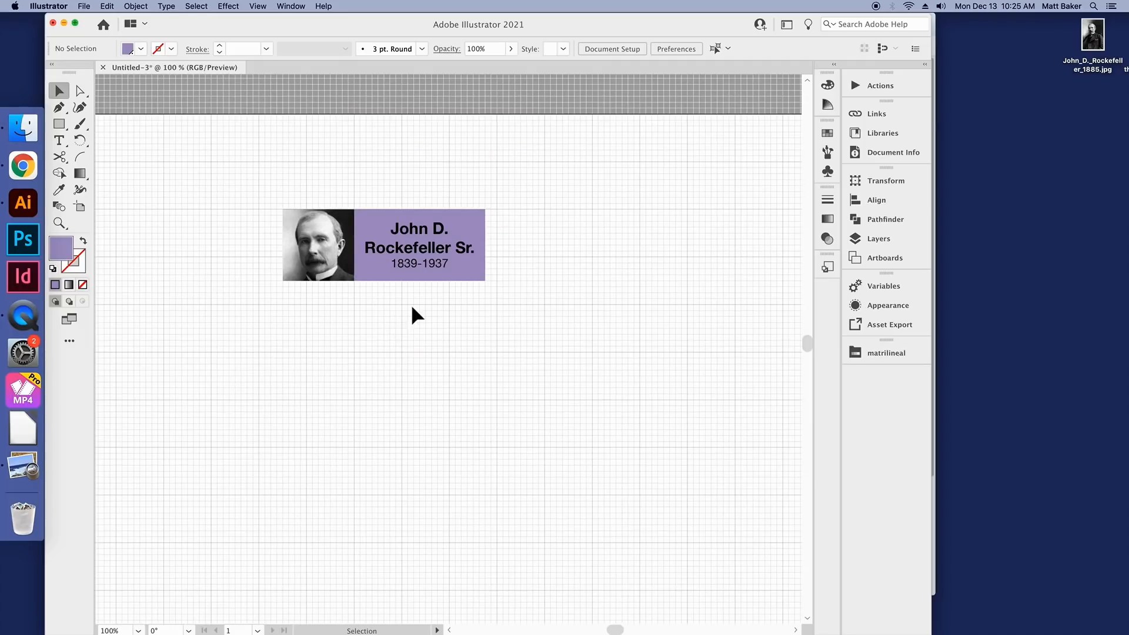
# Step: Open John_D._Rockefeller_1885.jpg in Preview, enlarge its window, capture a square screenshot of the head, and close the image
pyautogui.doubleClick(1092, 43)
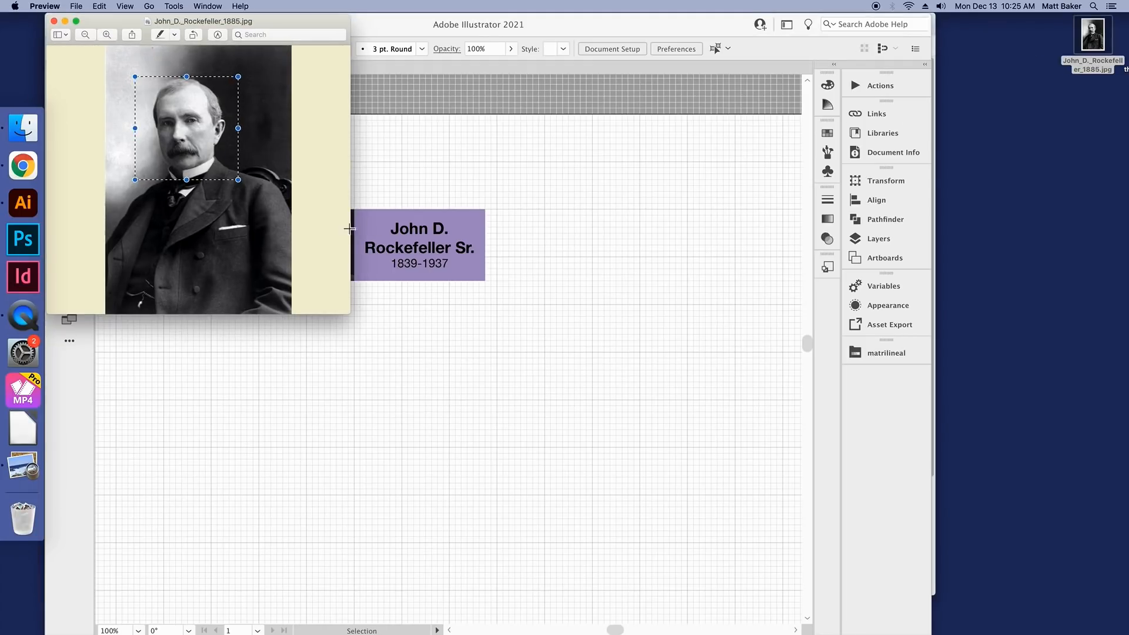
pyautogui.moveTo(353, 317); pyautogui.dragTo(676, 508)
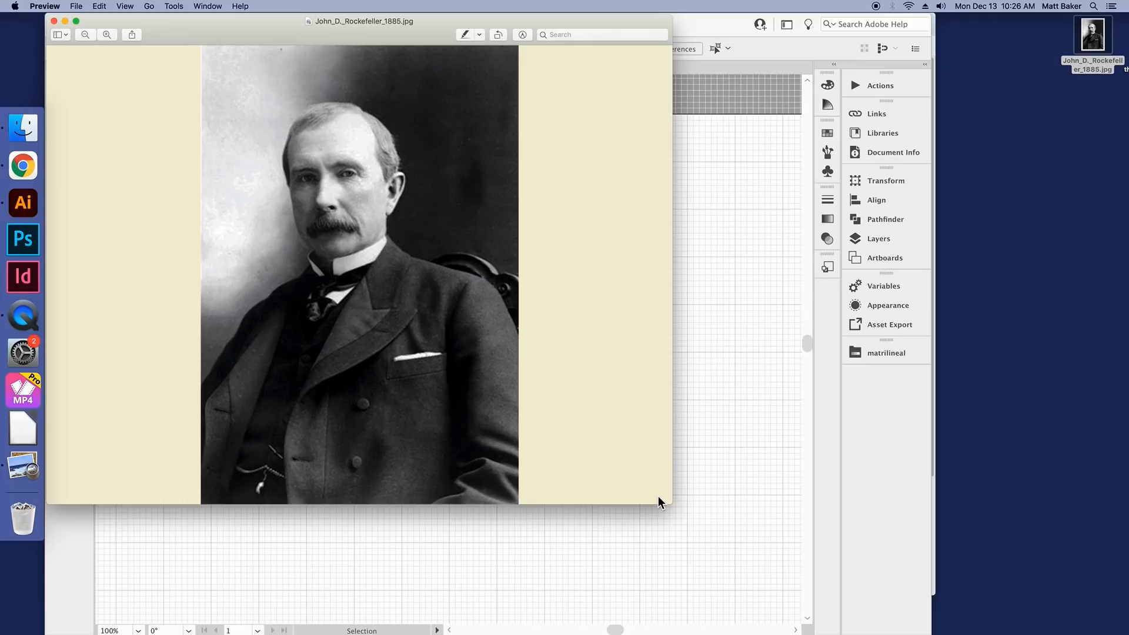
pyautogui.press('super+shift+4')
pyautogui.moveTo(256, 98); pyautogui.dragTo(426, 267)
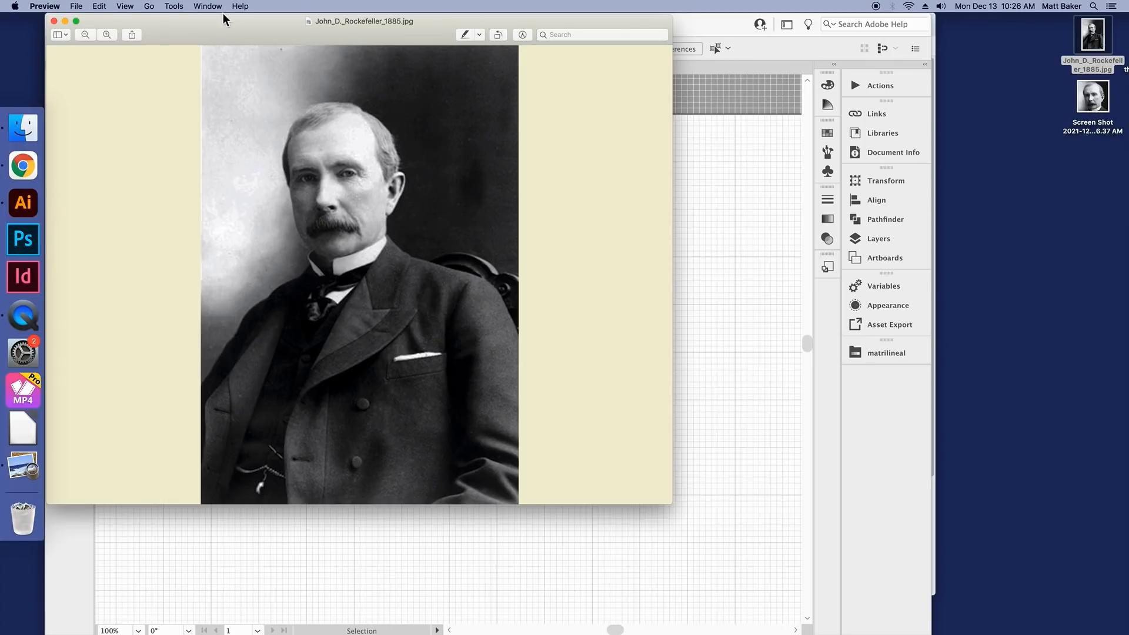
pyautogui.click(54, 21)
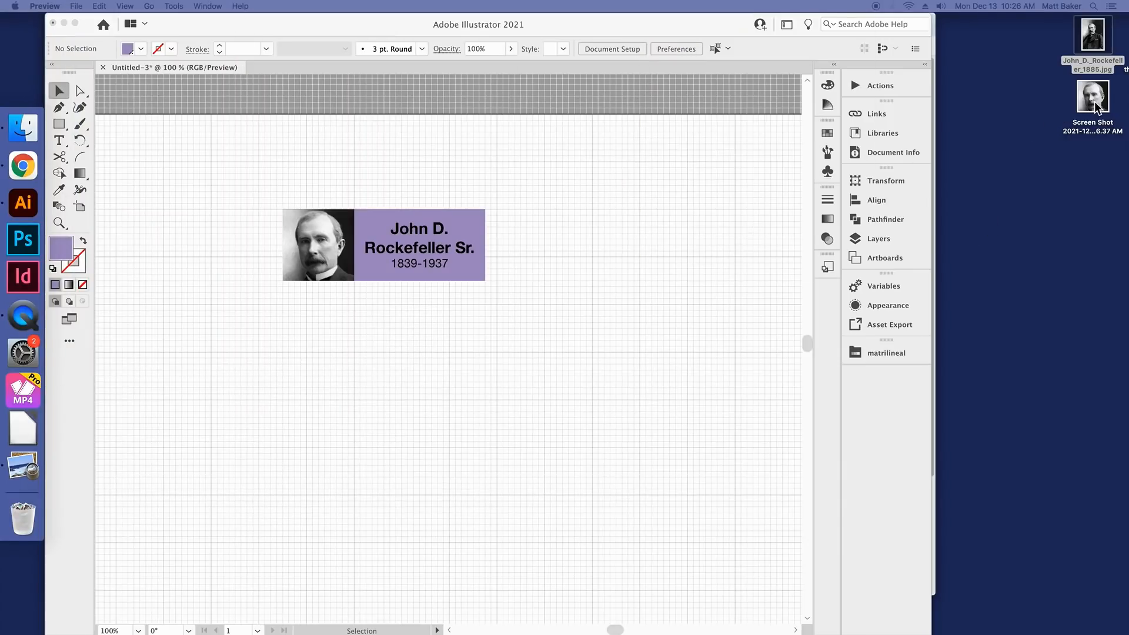
# Step: Place the new head screenshot from the desktop in the Illustrator document as a linked image and move it below the name box
pyautogui.click(1114, 135)
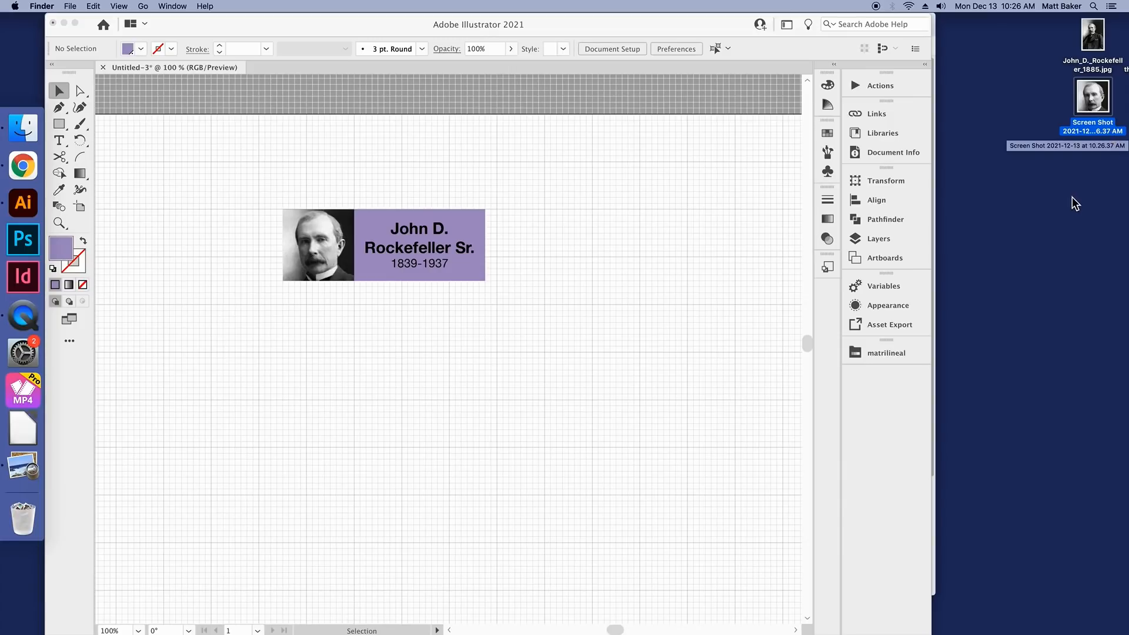
pyautogui.click(1072, 141)
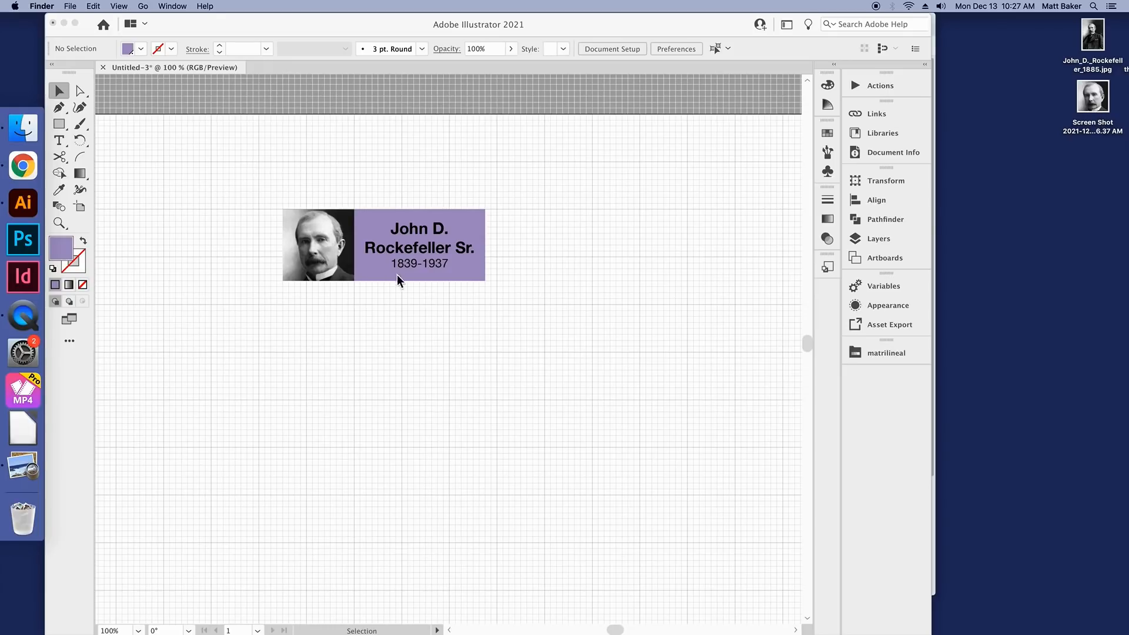
pyautogui.moveTo(1099, 103); pyautogui.dragTo(390, 381)
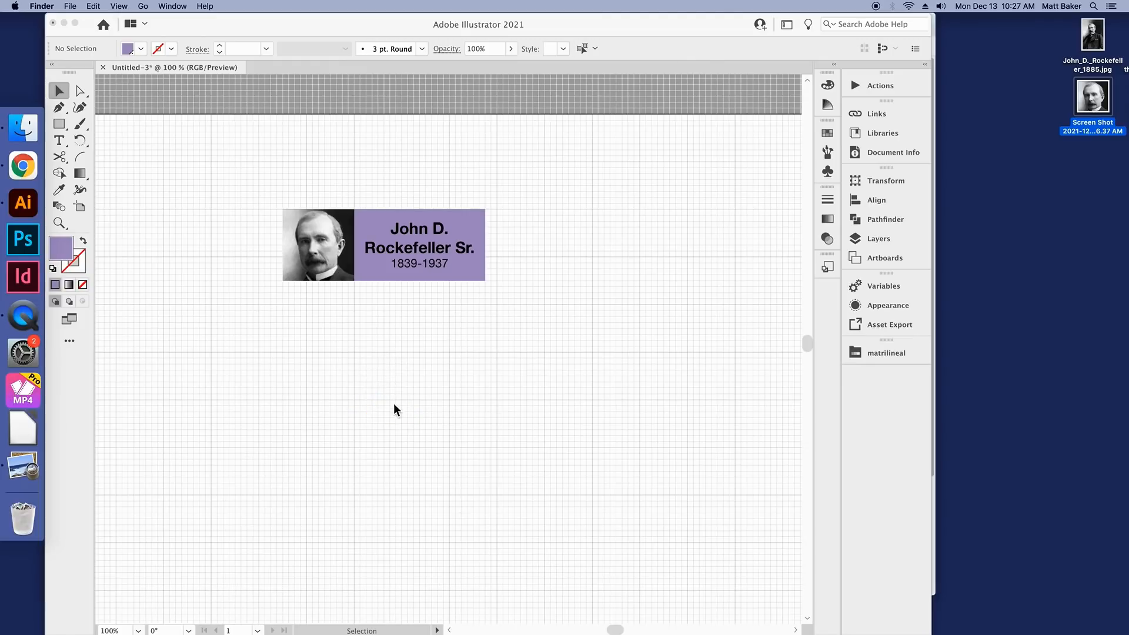
pyautogui.click(544, 360)
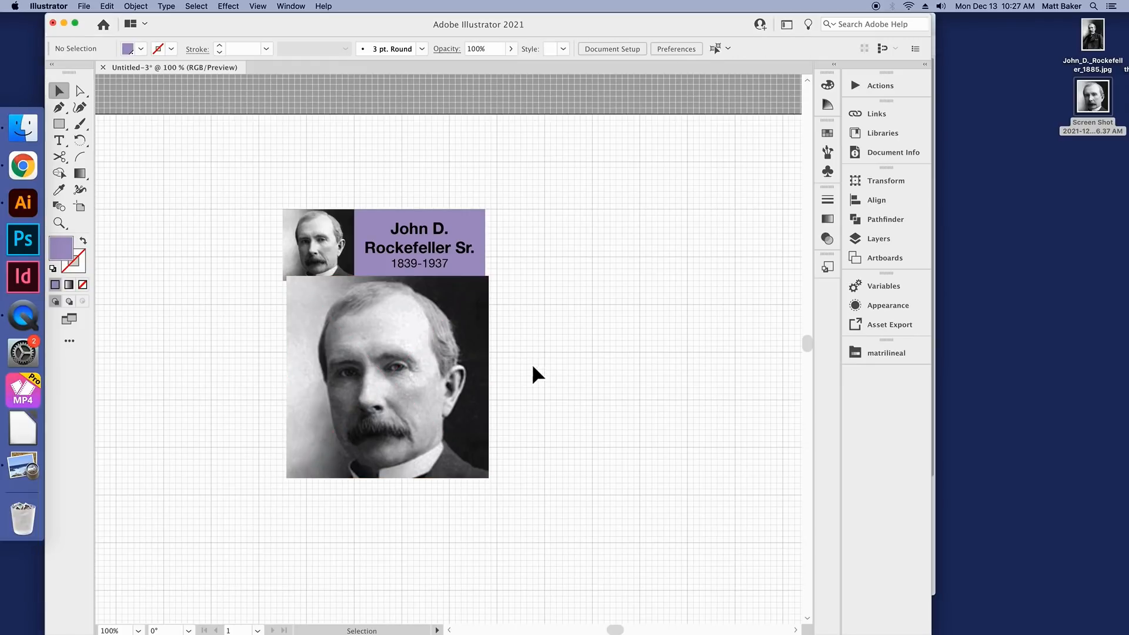
pyautogui.moveTo(442, 351); pyautogui.dragTo(509, 378)
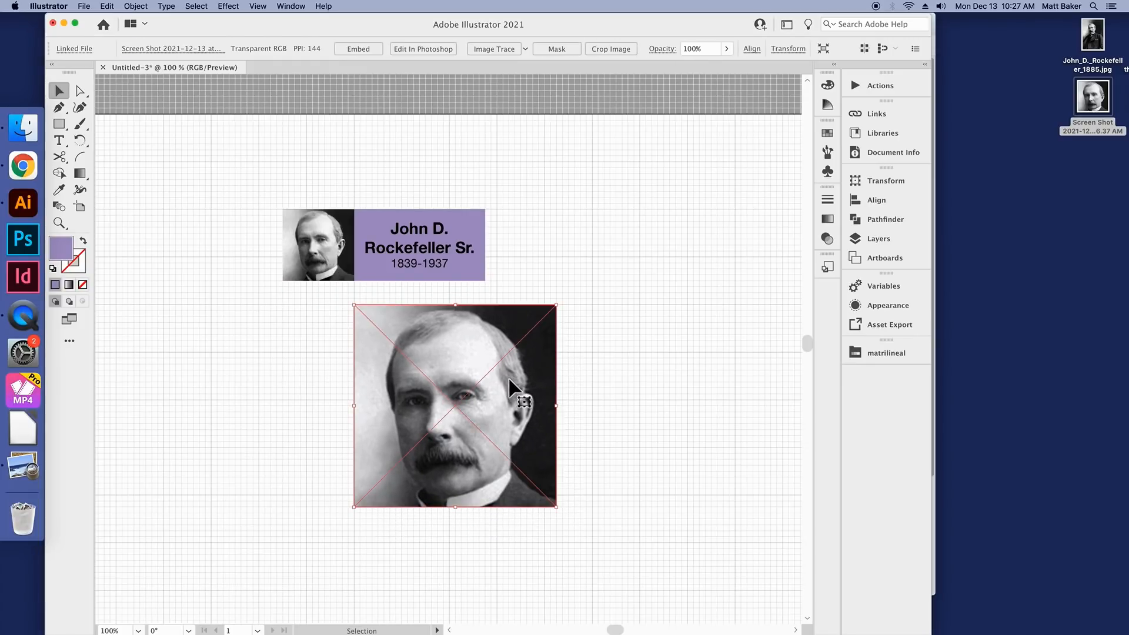
pyautogui.click(659, 332)
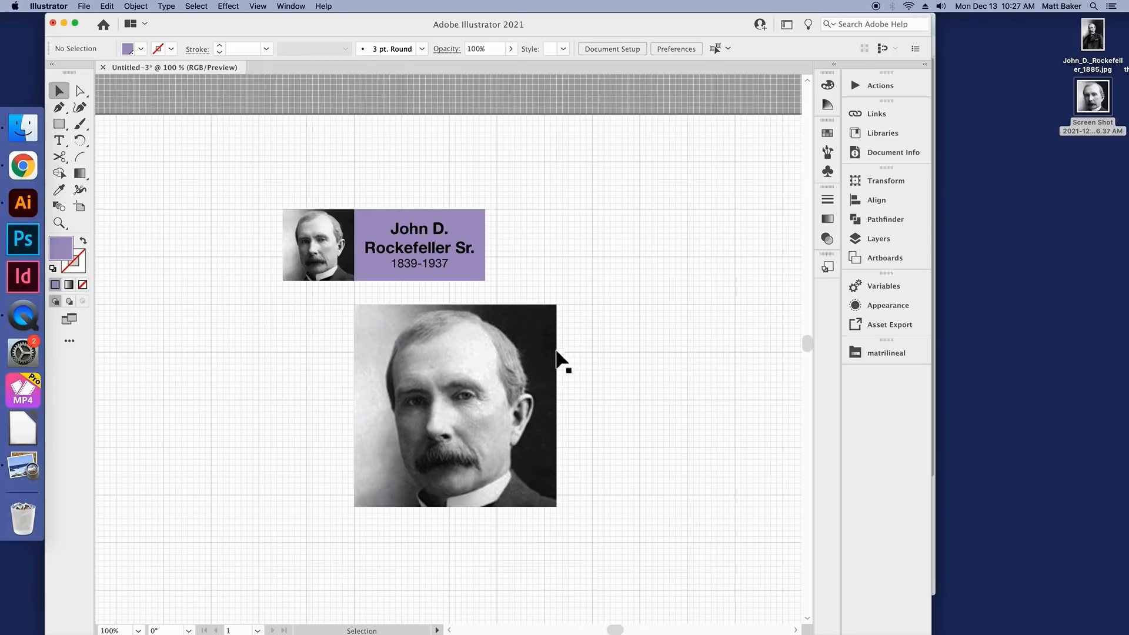
# Step: Open the head screenshot from the desktop in Preview to view it, reposition its window, and close it
pyautogui.click(1097, 104)
pyautogui.click(568, 270)
pyautogui.click(1094, 105)
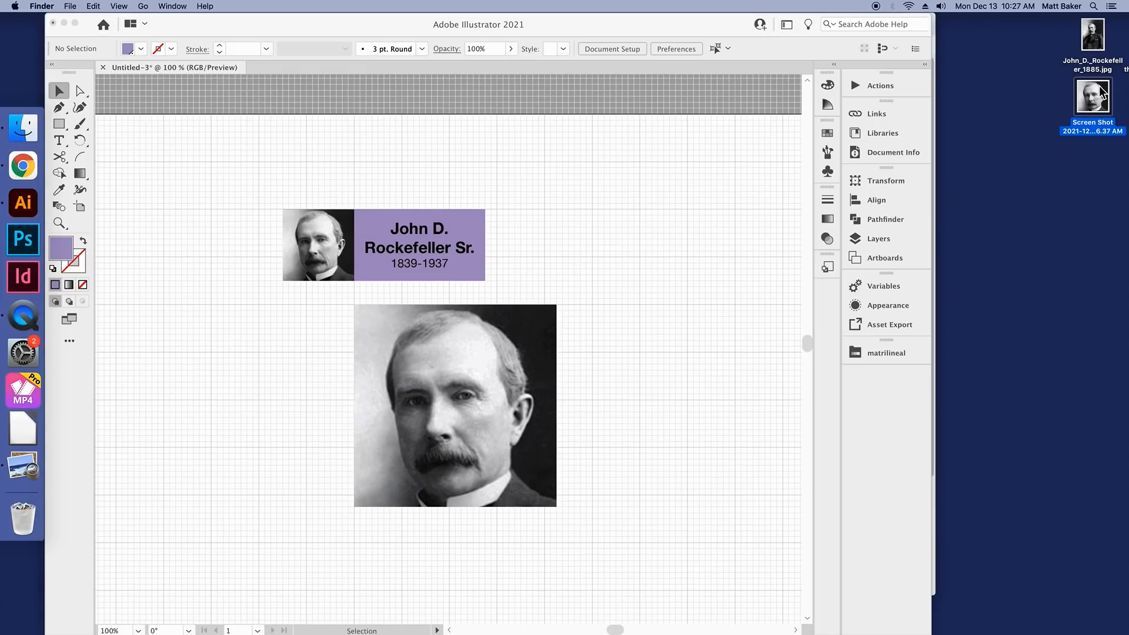
pyautogui.click(489, 385)
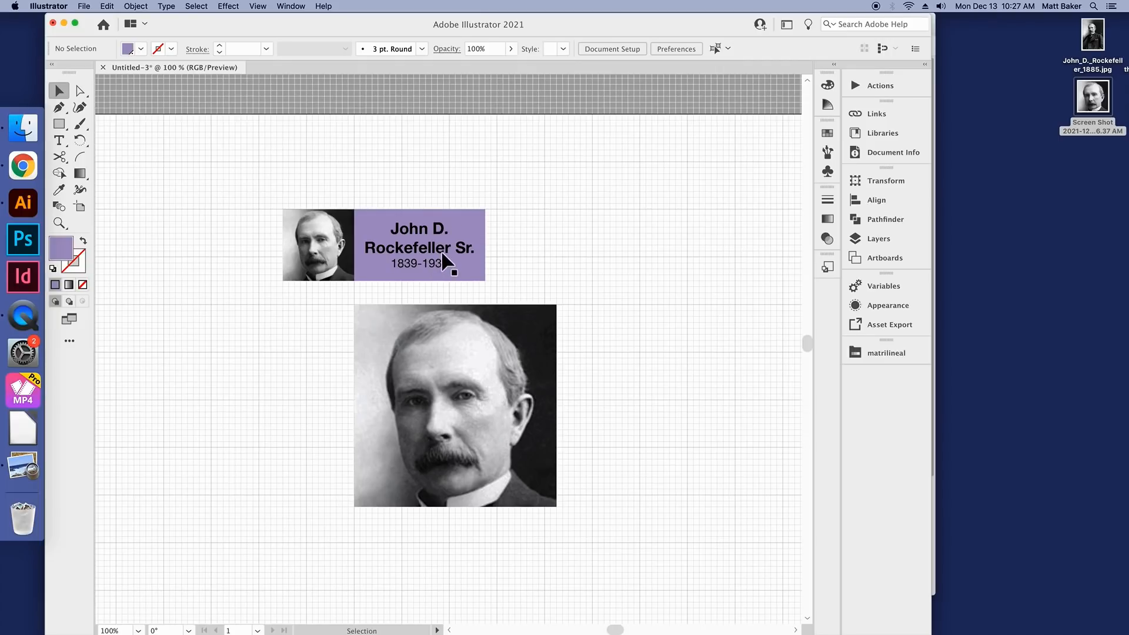
pyautogui.click(1093, 103)
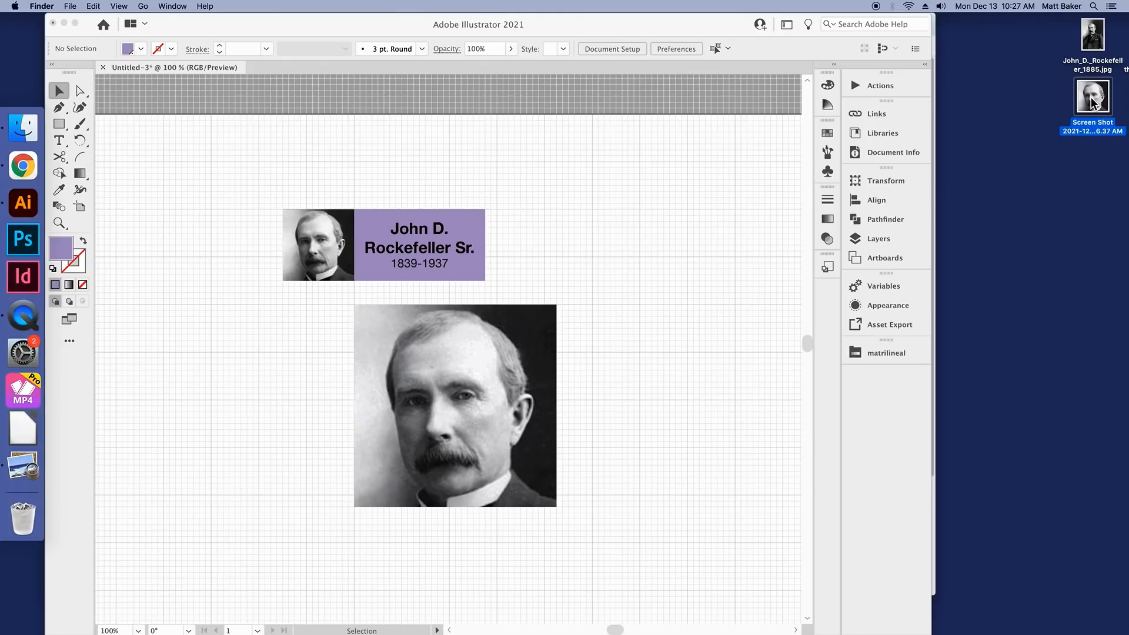
pyautogui.doubleClick(1093, 103)
pyautogui.moveTo(239, 31); pyautogui.dragTo(276, 90)
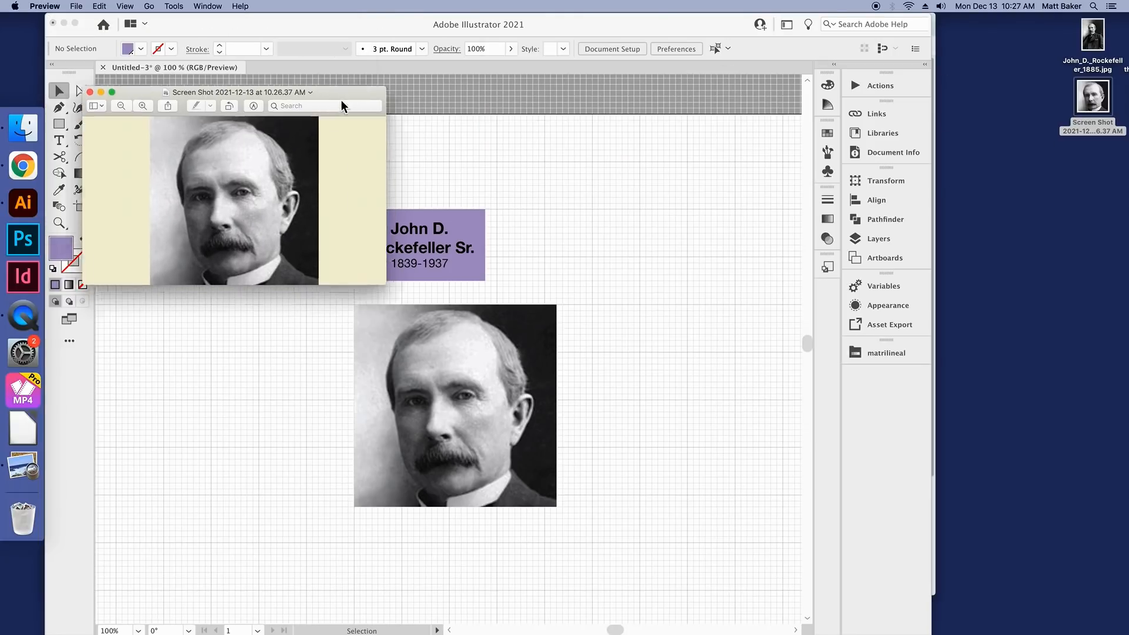
pyautogui.moveTo(341, 106); pyautogui.dragTo(350, 116)
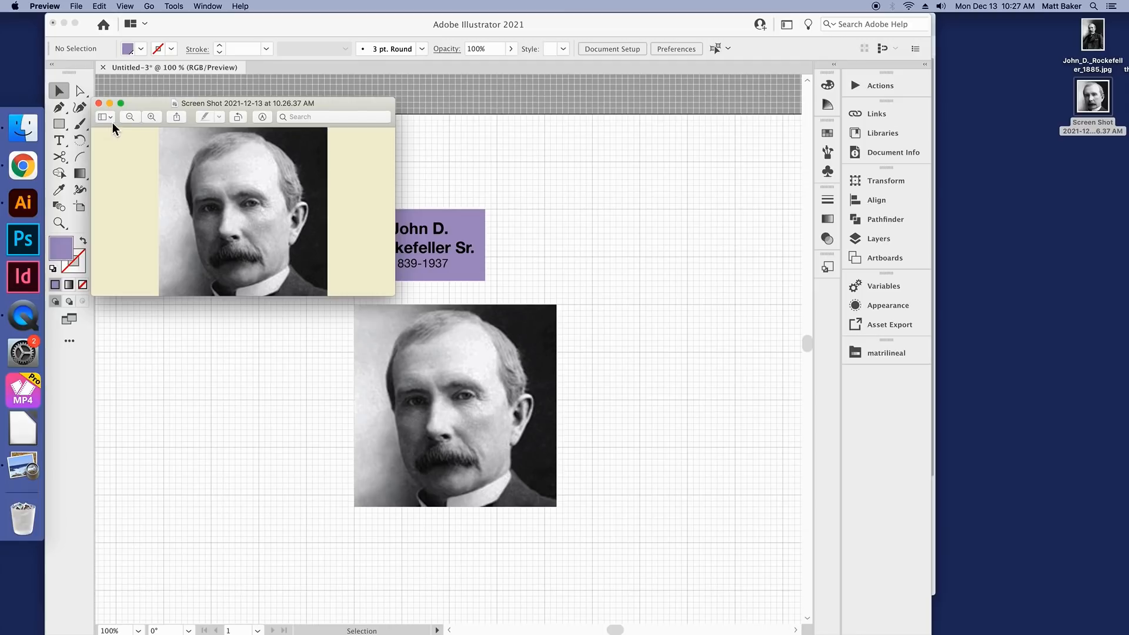
pyautogui.click(99, 103)
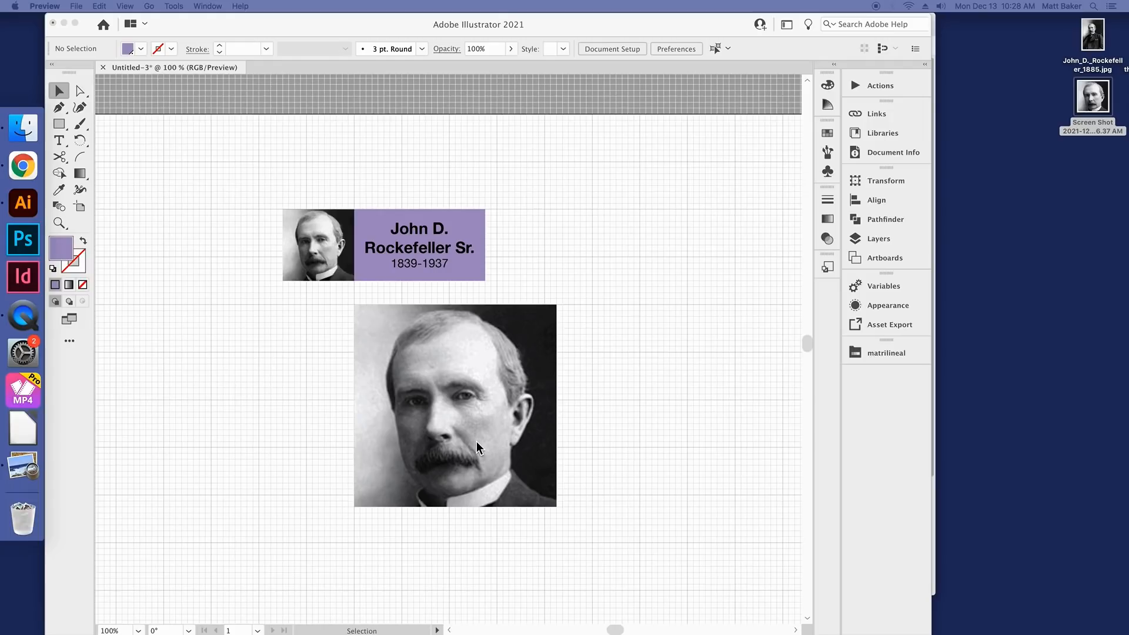
# Step: Replace the small portrait beside the name box with the larger linked one, flush against the purple rectangle and scaled to its height
pyautogui.click(512, 394)
pyautogui.click(487, 392)
pyautogui.click(314, 258)
pyautogui.press('Delete')
pyautogui.moveTo(515, 448); pyautogui.dragTo(313, 351)
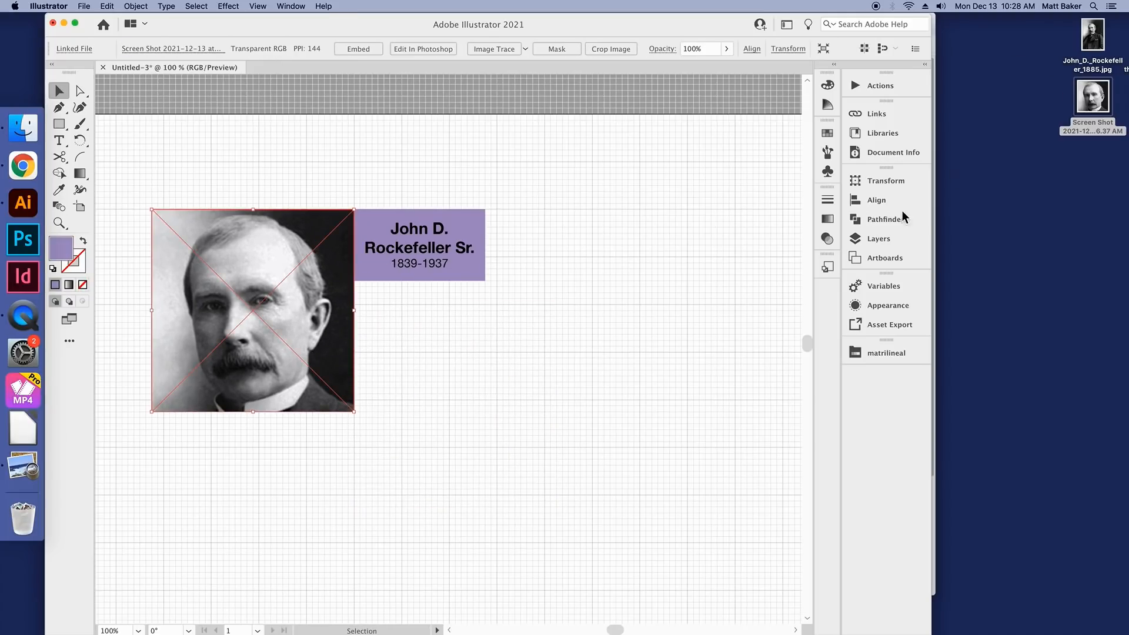
pyautogui.moveTo(156, 416); pyautogui.dragTo(250, 285)
pyautogui.click(413, 368)
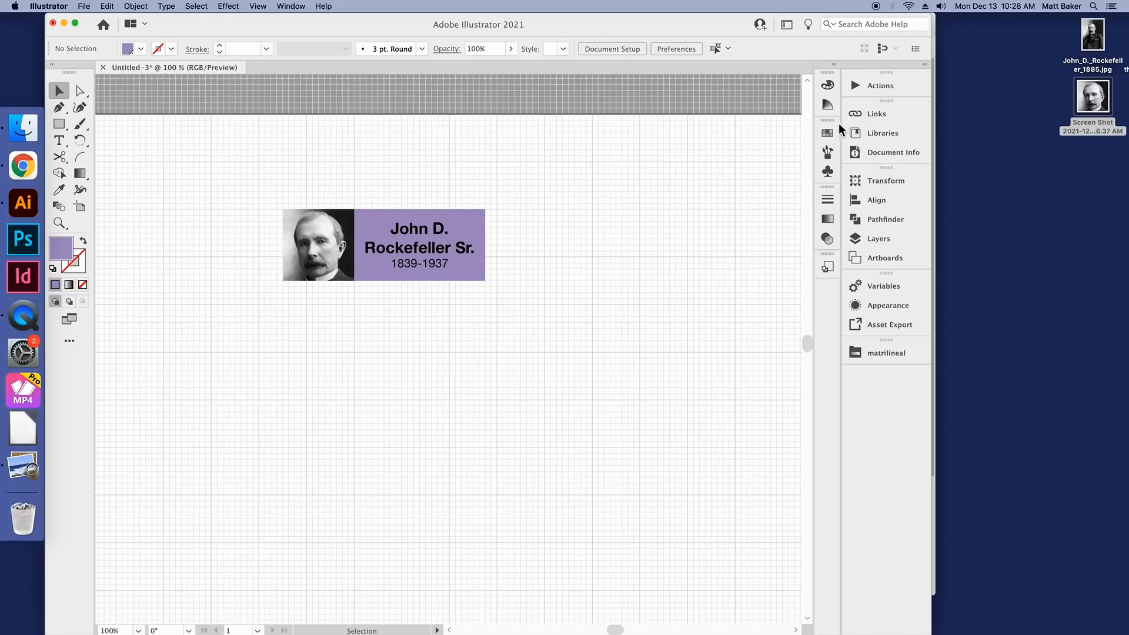
# Step: Embed the linked portrait screenshot in the document through its link settings and deselect it
pyautogui.click(882, 117)
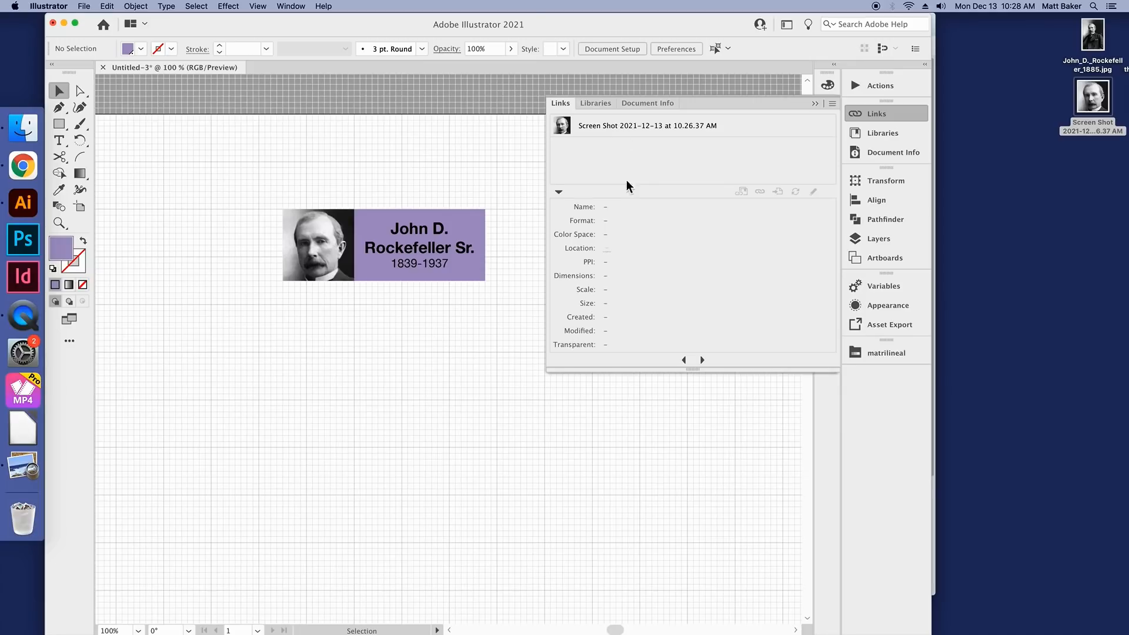
pyautogui.click(612, 126)
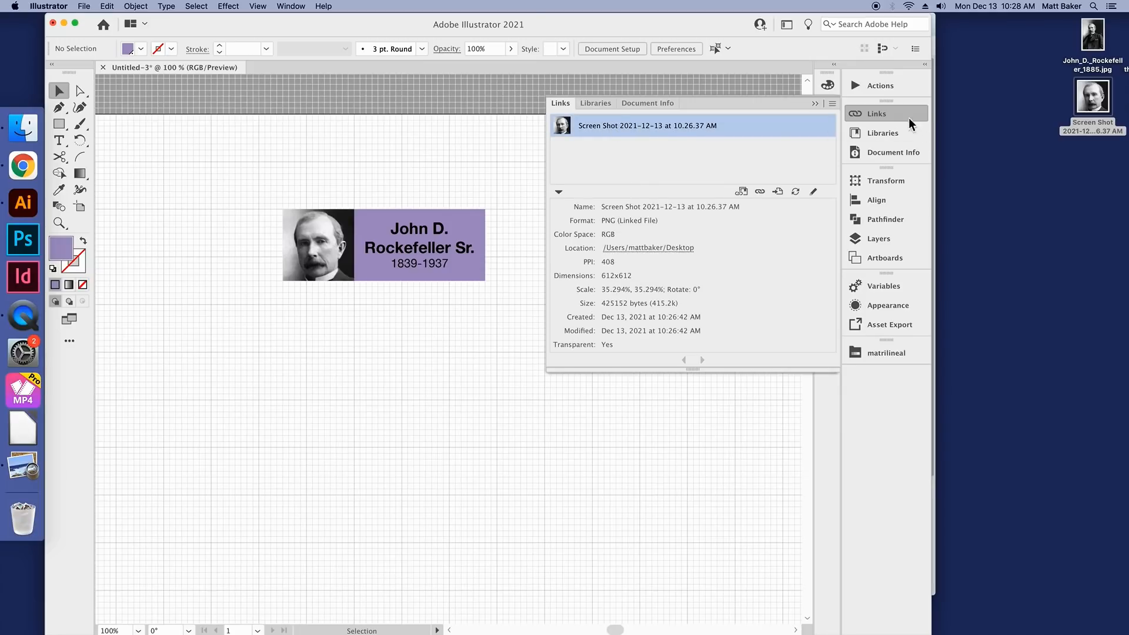
pyautogui.click(833, 104)
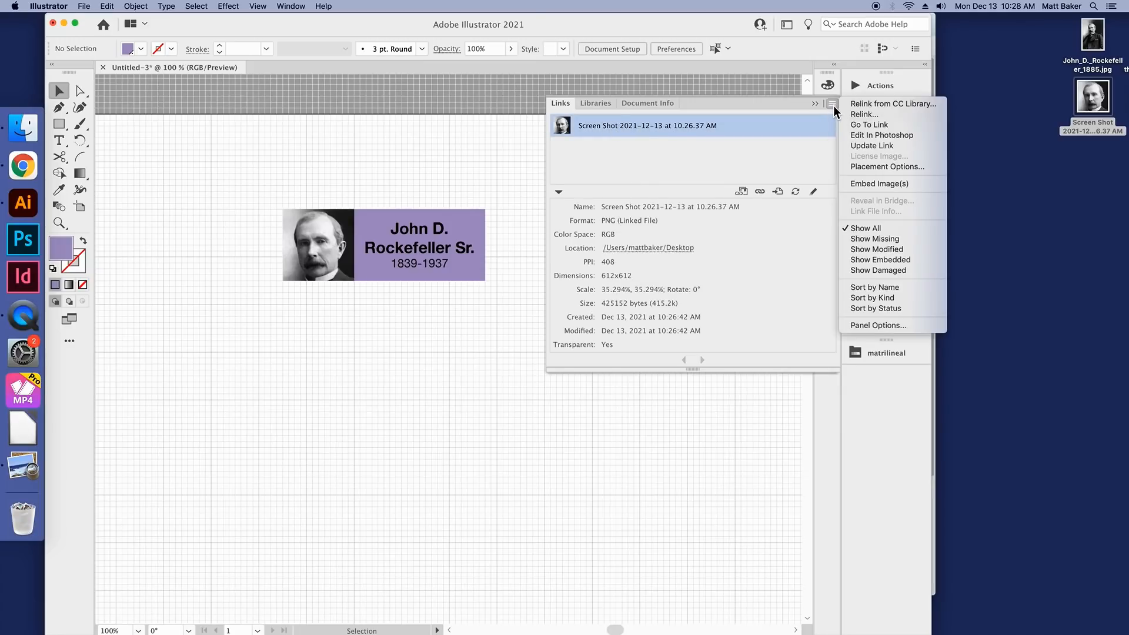
pyautogui.click(866, 184)
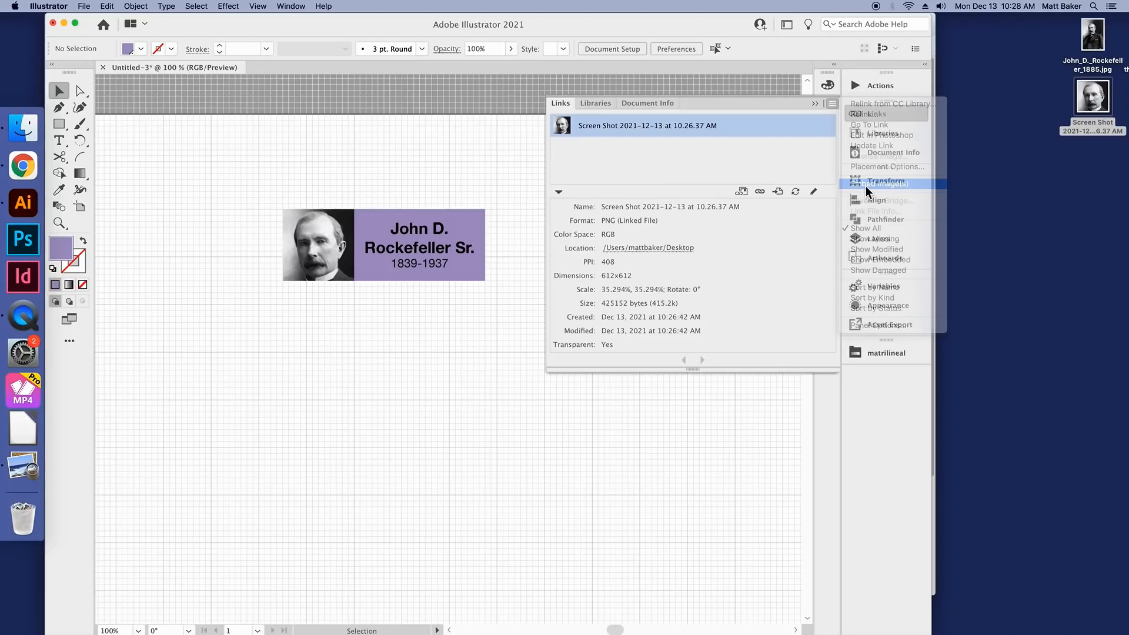
pyautogui.click(461, 321)
pyautogui.click(893, 120)
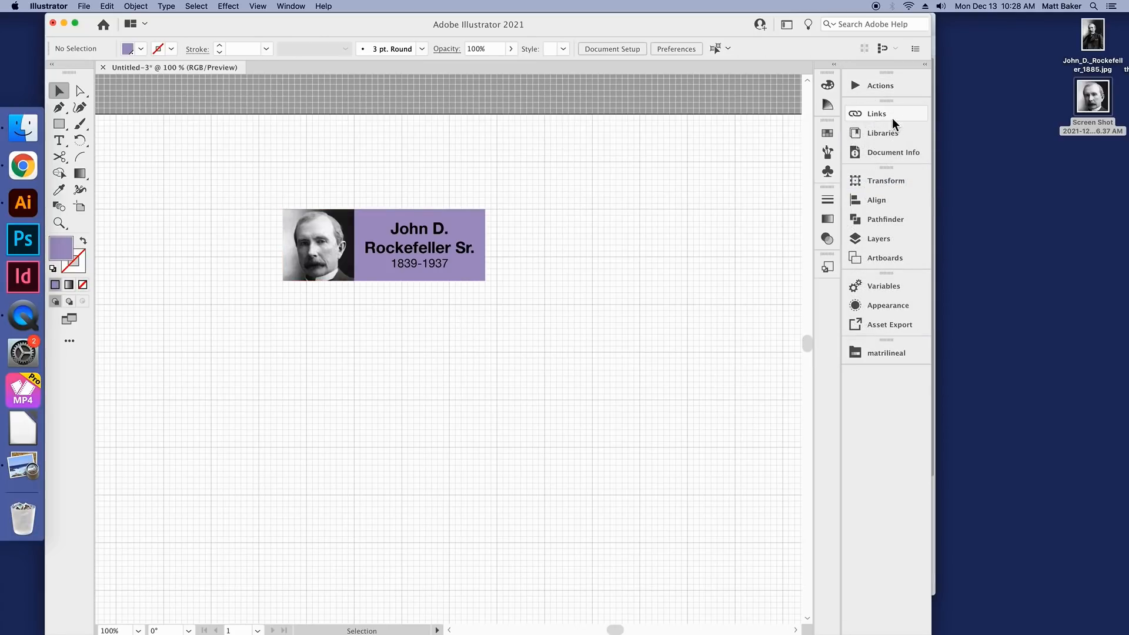
# Step: Move the head screenshot file from the desktop to the Trash and return to Illustrator
pyautogui.click(1091, 99)
pyautogui.rightClick(1092, 98)
pyautogui.click(1069, 128)
pyautogui.click(625, 228)
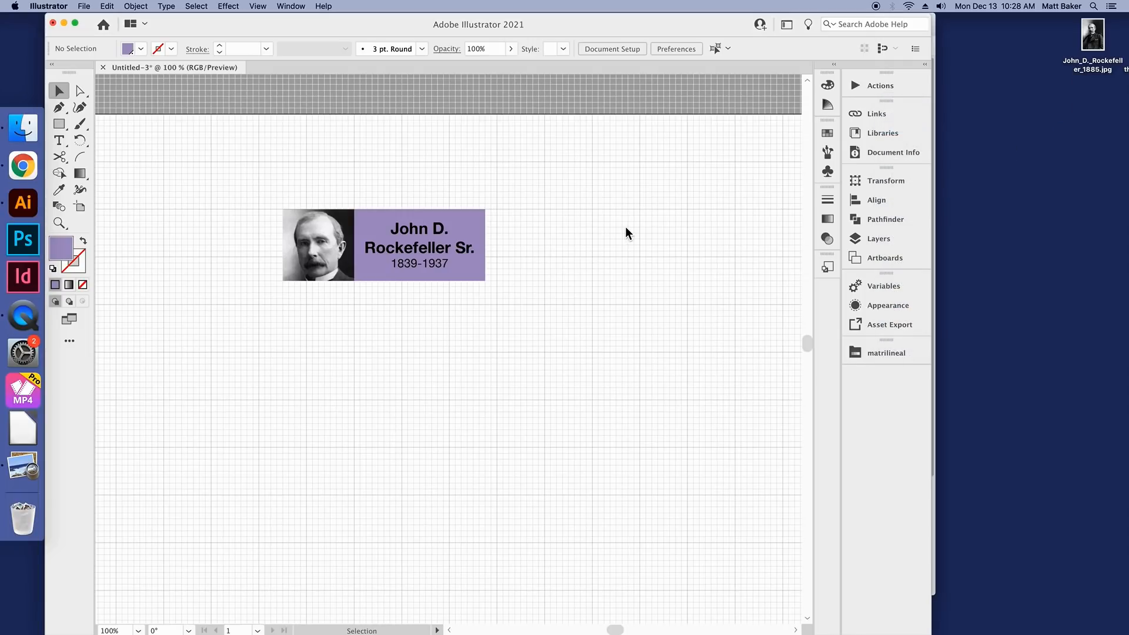
# Step: Copy a square head area from John_D._Rockefeller_1885.jpg in Preview, paste it into Illustrator, and move it below the name box
pyautogui.doubleClick(1095, 37)
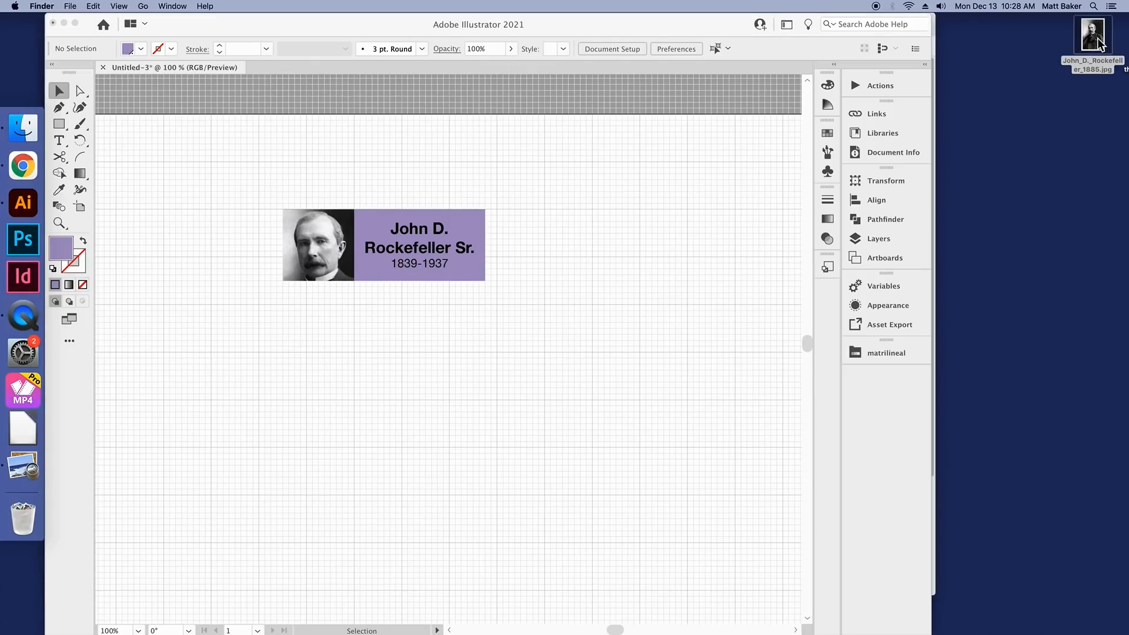
pyautogui.moveTo(132, 73); pyautogui.dragTo(296, 183)
pyautogui.press('super+c')
pyautogui.click(538, 257)
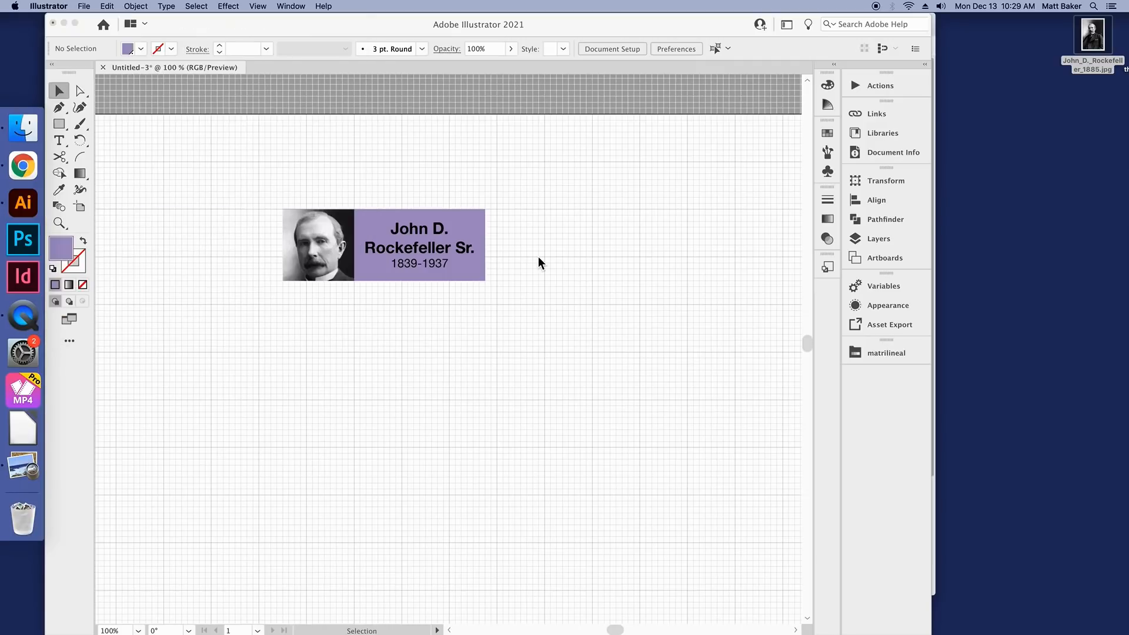
pyautogui.press('super+v')
pyautogui.moveTo(505, 377); pyautogui.dragTo(615, 271)
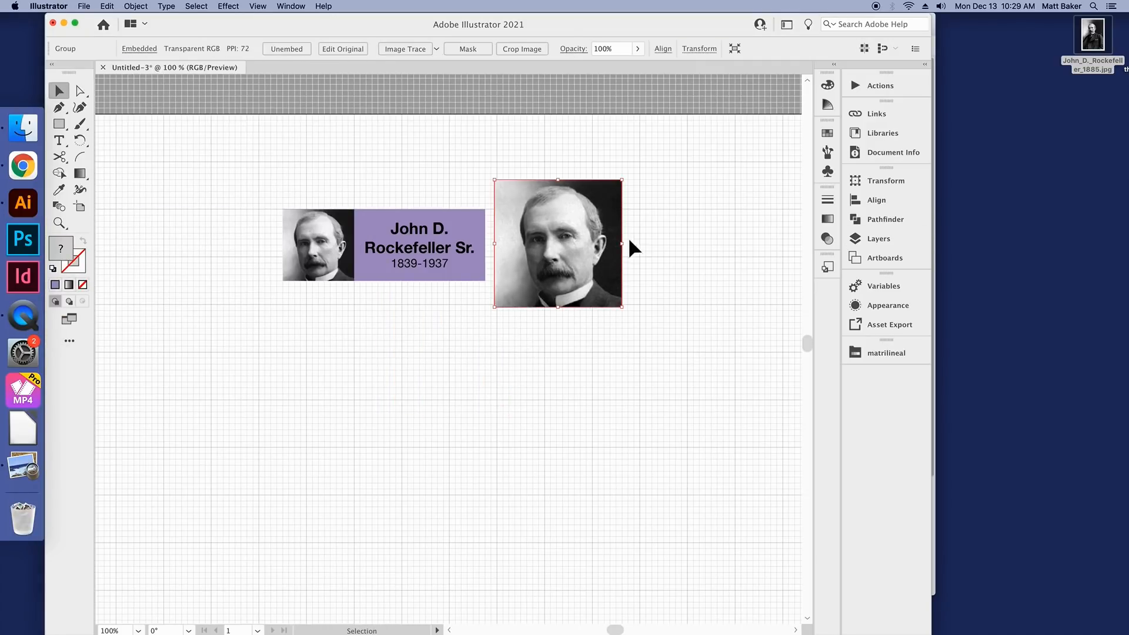
pyautogui.moveTo(577, 248); pyautogui.dragTo(486, 369)
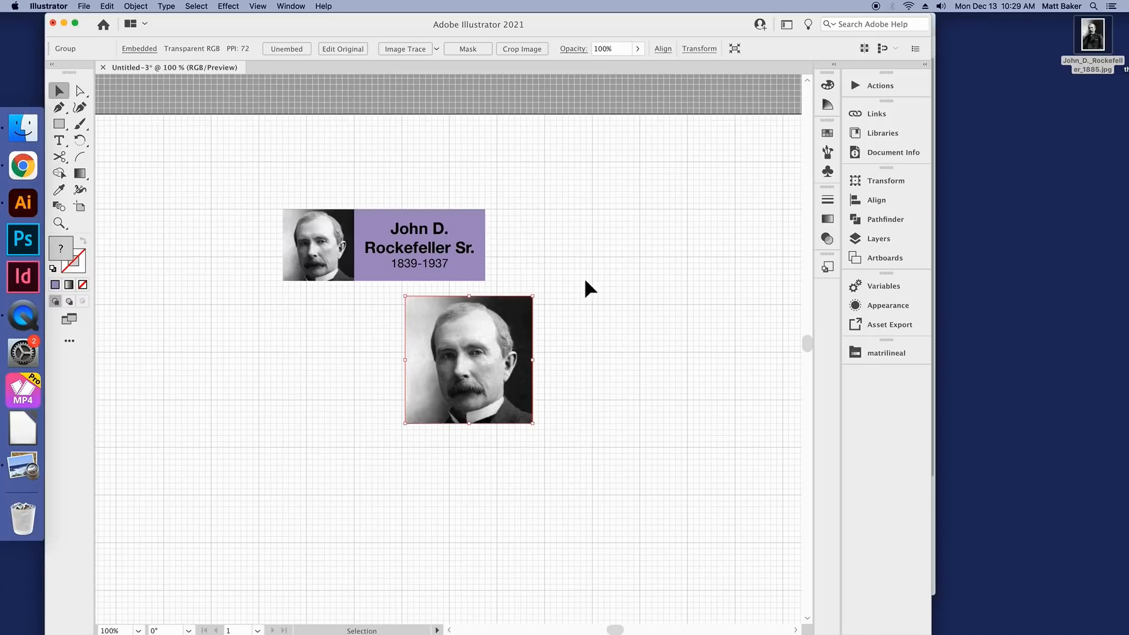
# Step: Check the pasted portrait's embedded status in the document's links and delete the pasted copy
pyautogui.click(875, 114)
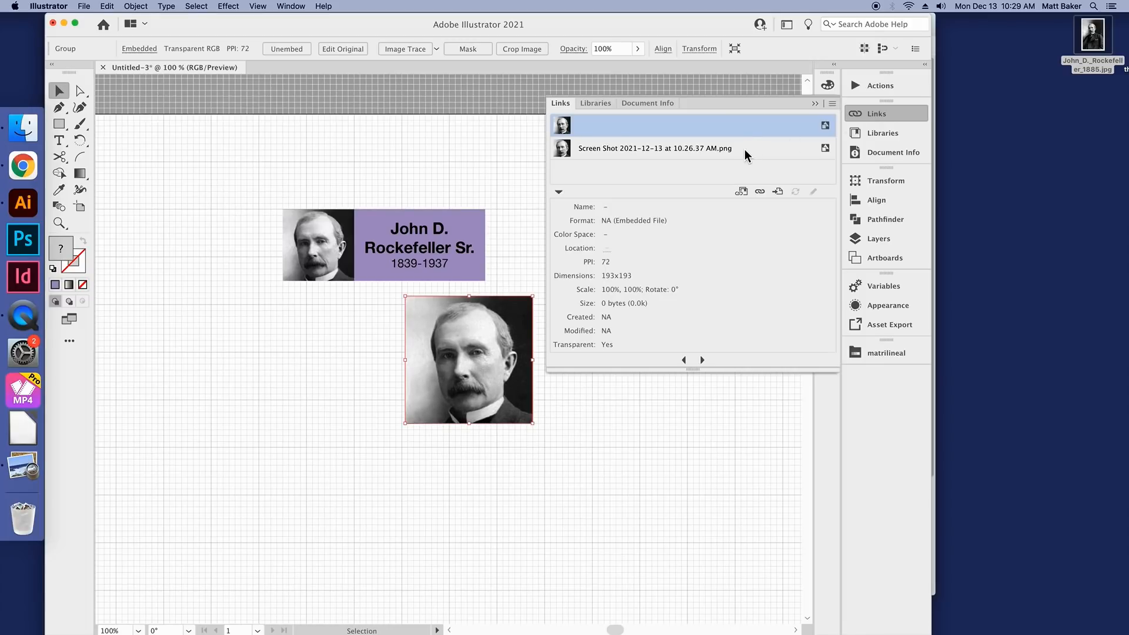
pyautogui.click(821, 152)
pyautogui.click(882, 117)
pyautogui.click(615, 327)
pyautogui.click(450, 361)
pyautogui.press('Delete')
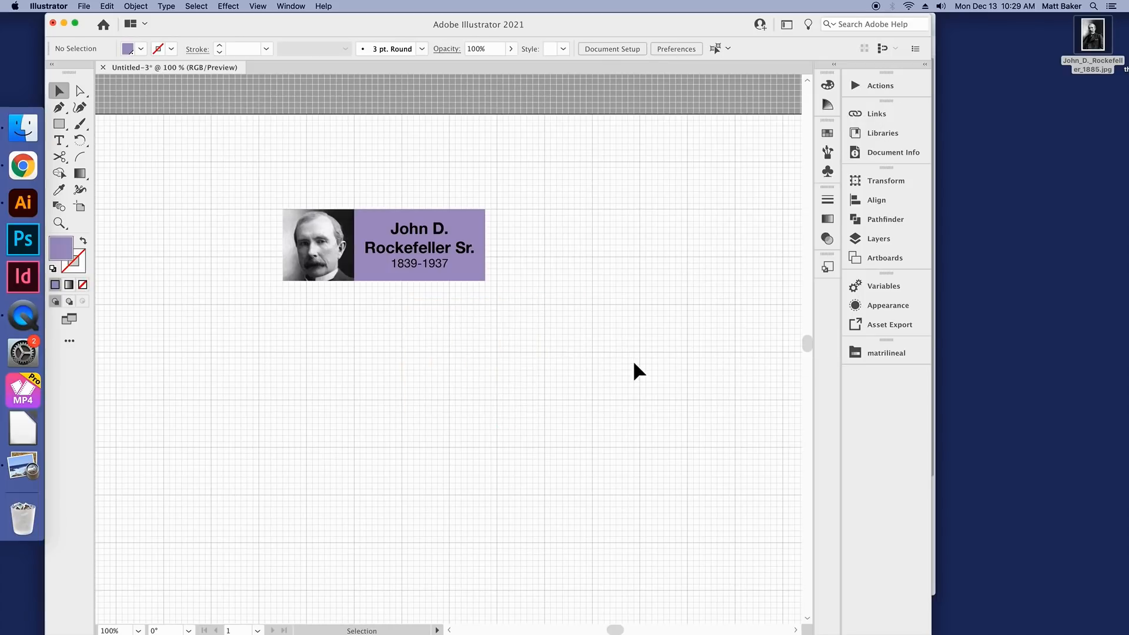
# Step: Draw a straight vertical line segment beside the name box, slightly taller than the box
pyautogui.scroll(1, 630, 363)
pyautogui.scroll(1, 389, 161)
pyautogui.scroll(-1, 389, 165)
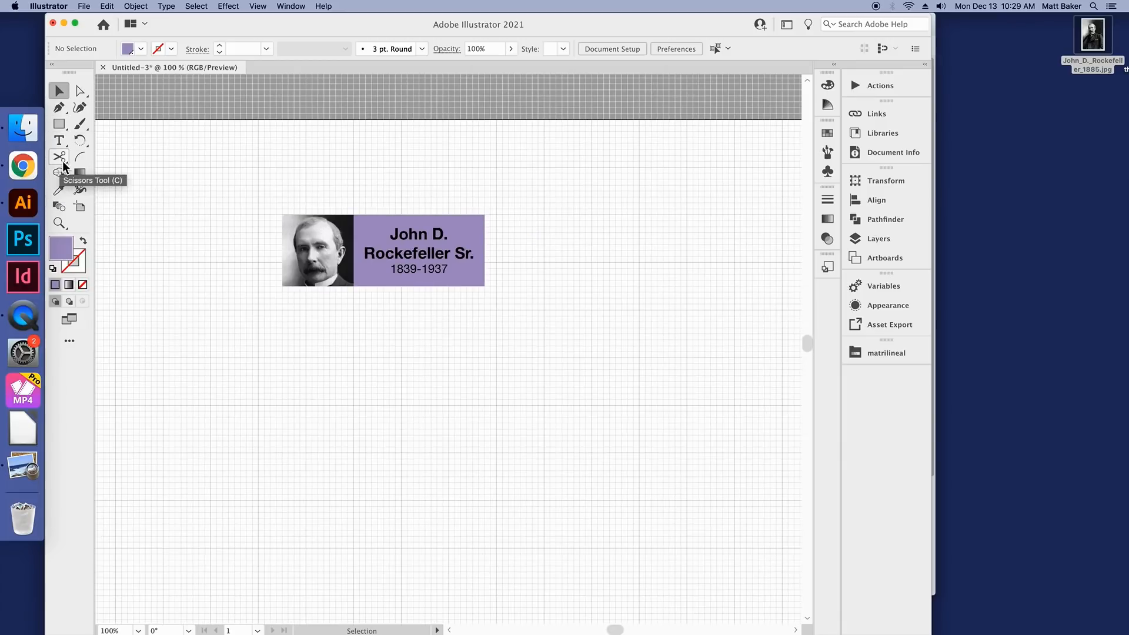
pyautogui.click(65, 130)
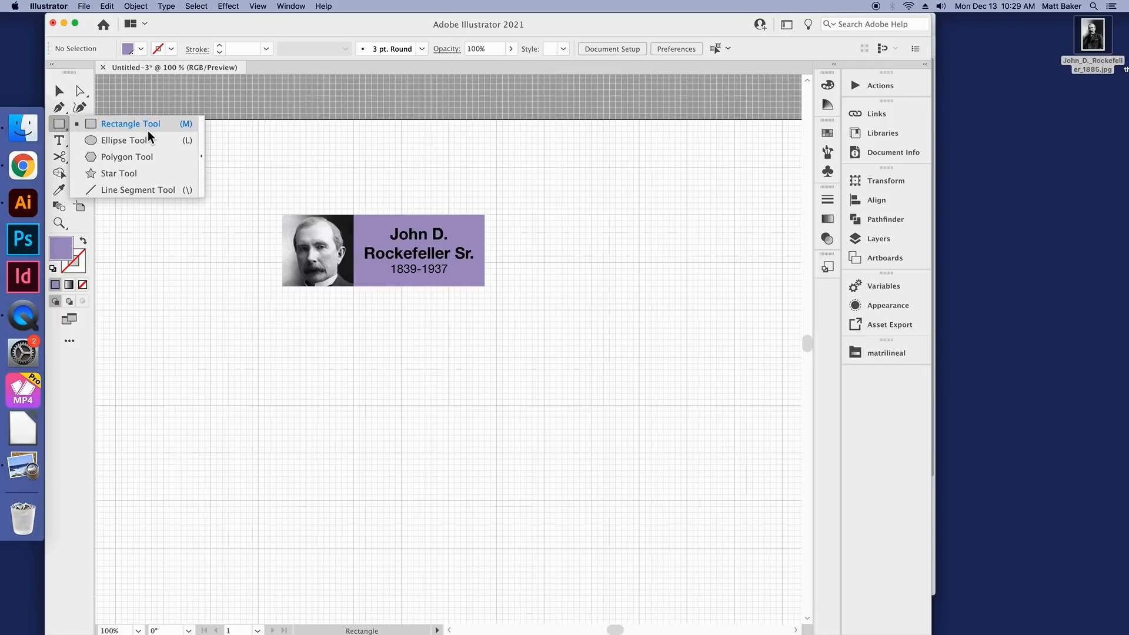
pyautogui.click(146, 191)
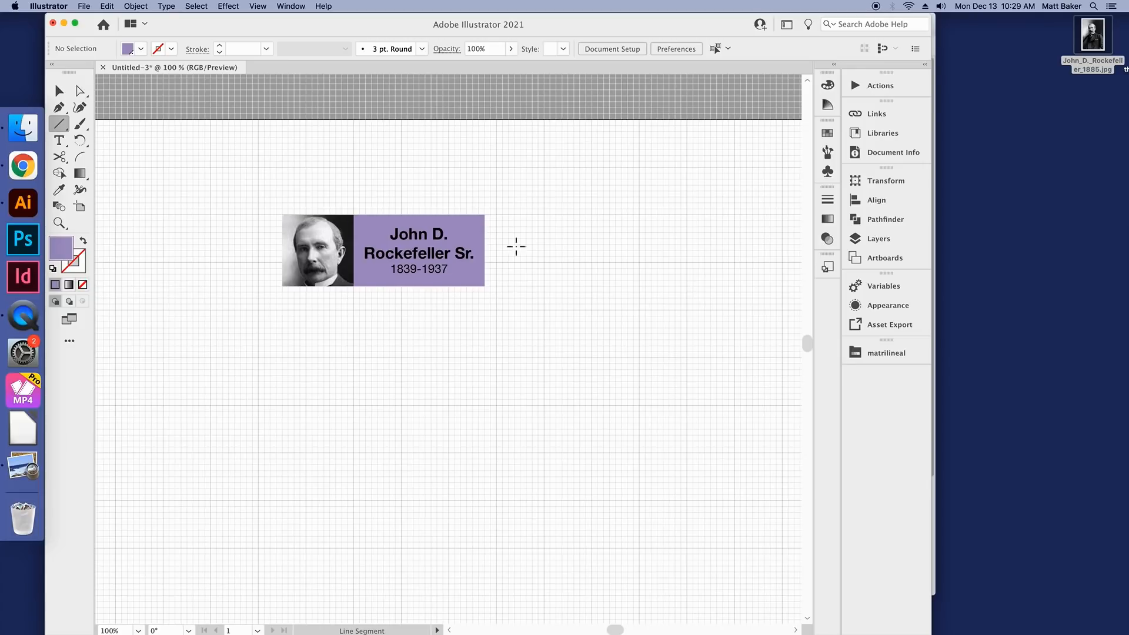
pyautogui.moveTo(556, 192); pyautogui.dragTo(577, 304)
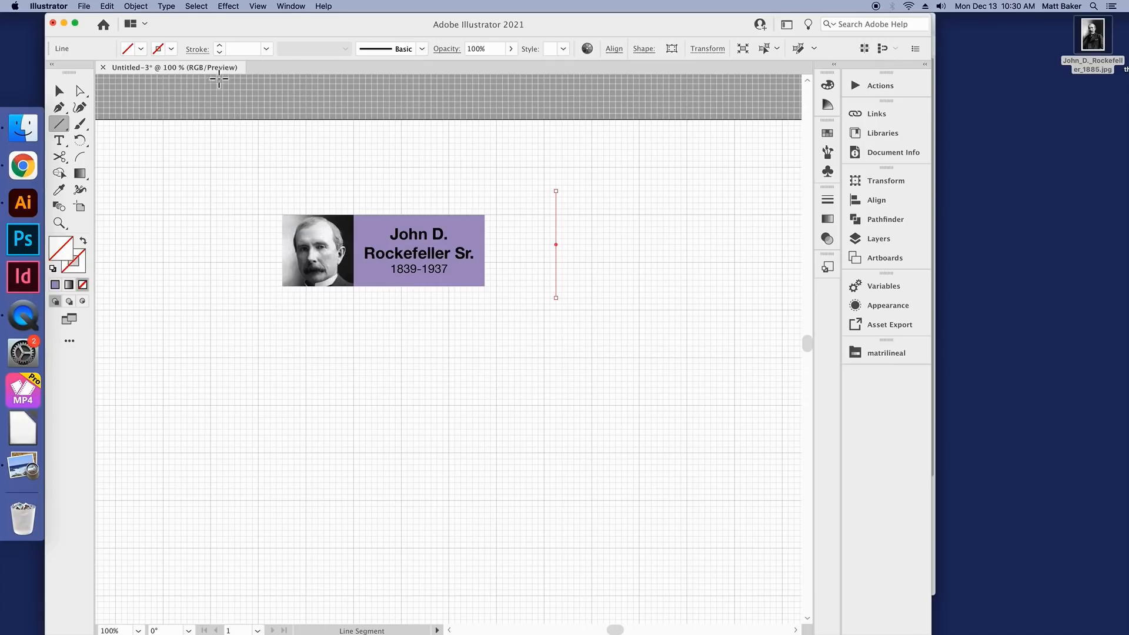
# Step: Color the vertical line's stroke with the name box's purple swatch and set its weight to 5 pt
pyautogui.click(172, 50)
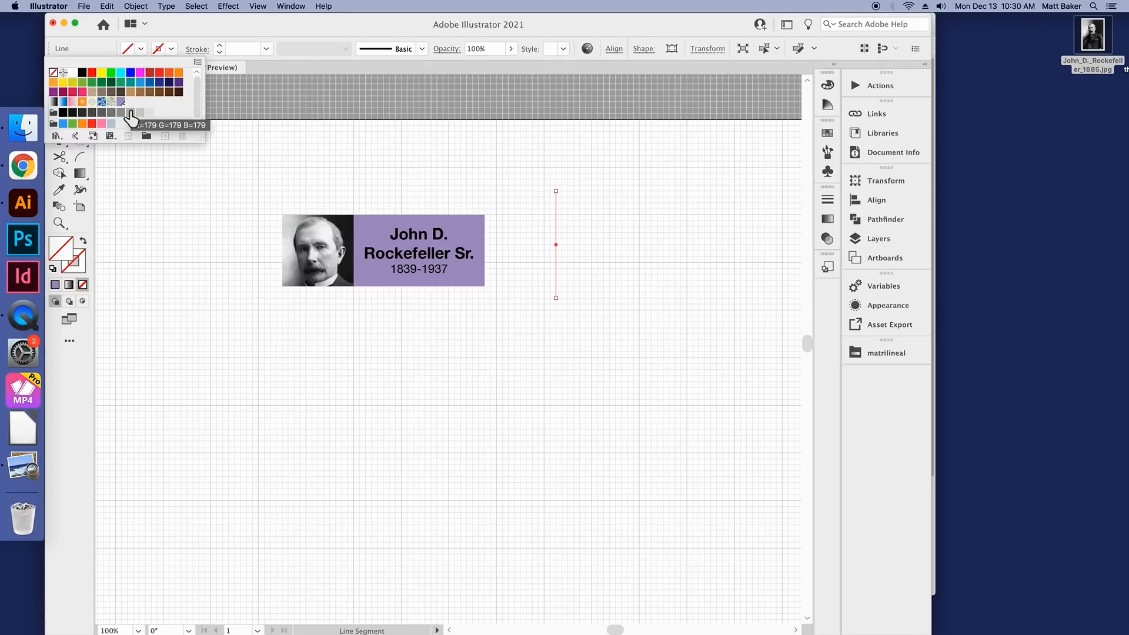
pyautogui.click(123, 109)
pyautogui.click(253, 48)
pyautogui.write('4')
pyautogui.press('Return')
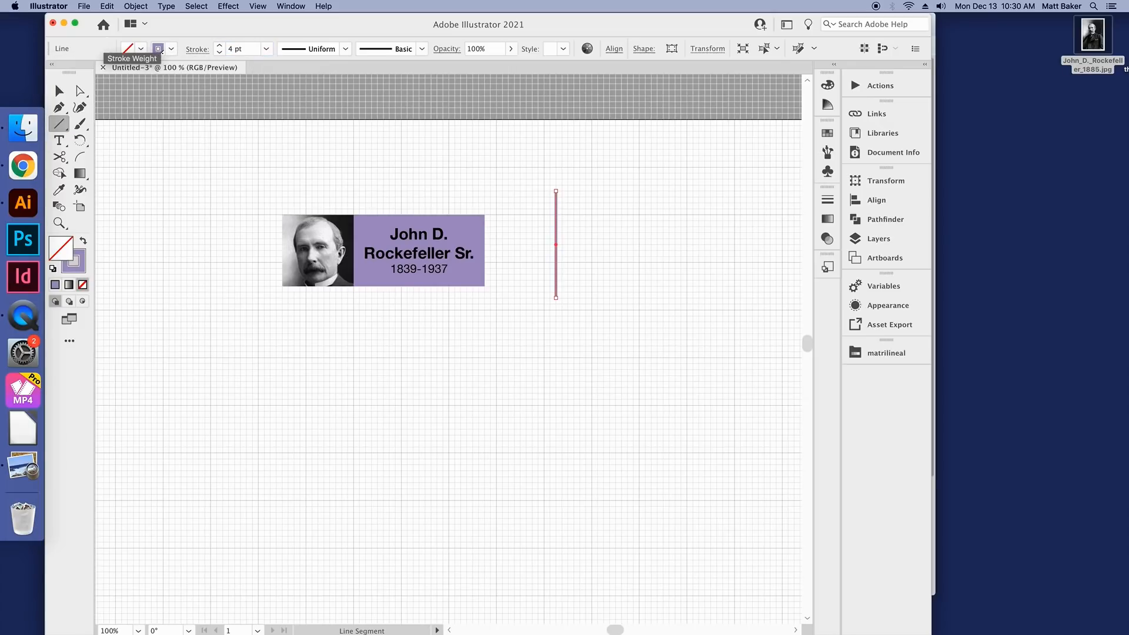
pyautogui.click(240, 49)
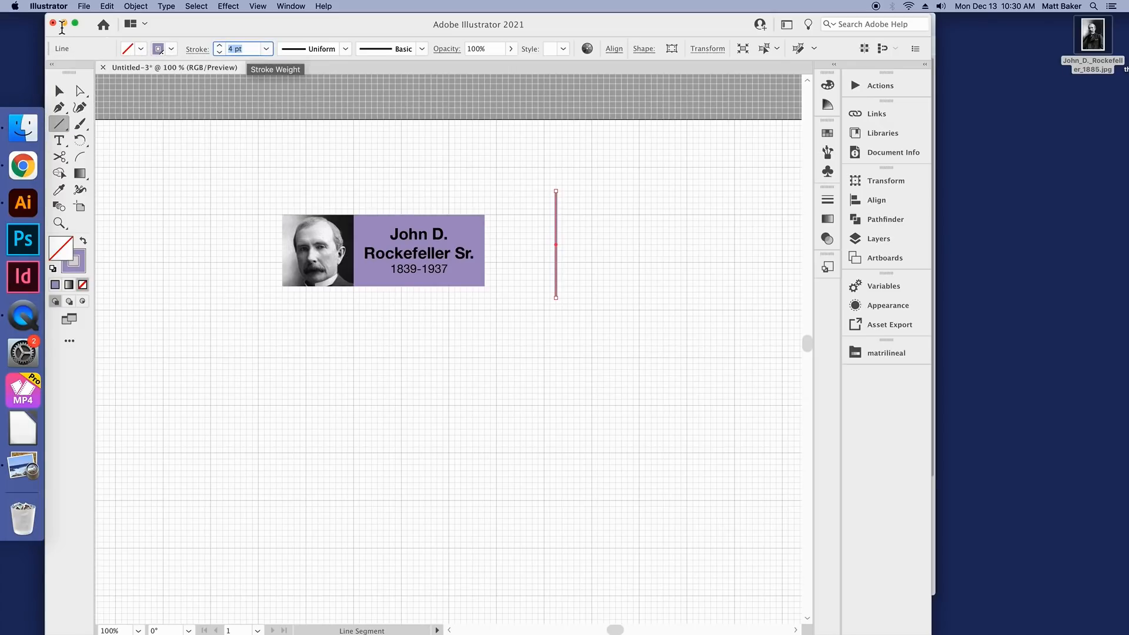
pyautogui.write('5')
pyautogui.press('Return')
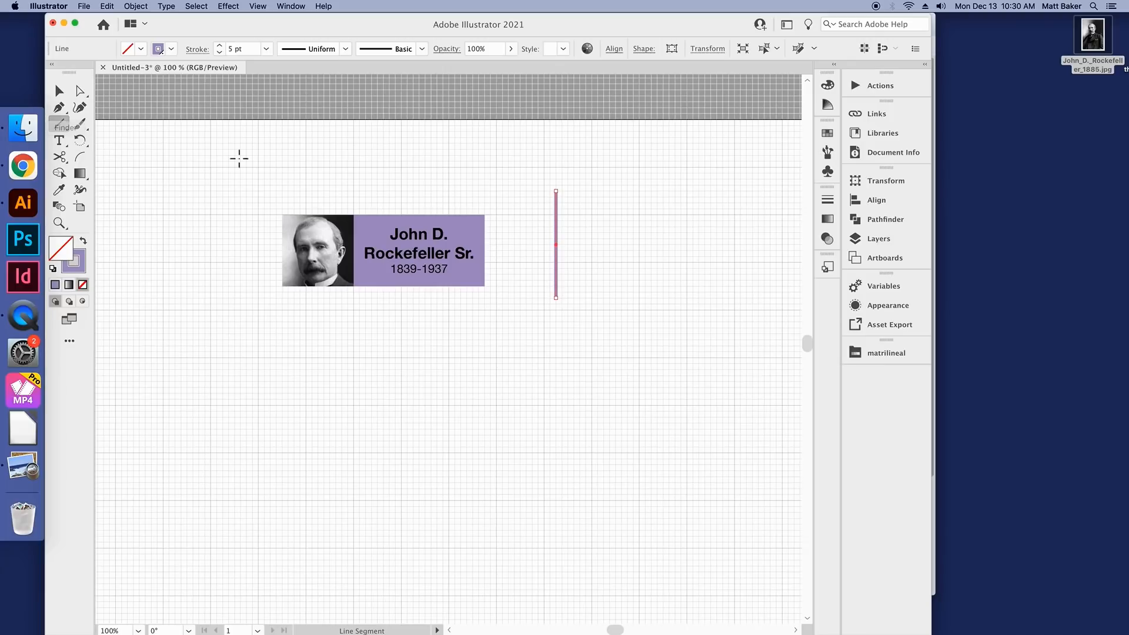
# Step: Move the purple vertical line beneath the name box so its upper end touches the rectangle's lower edge
pyautogui.click(59, 91)
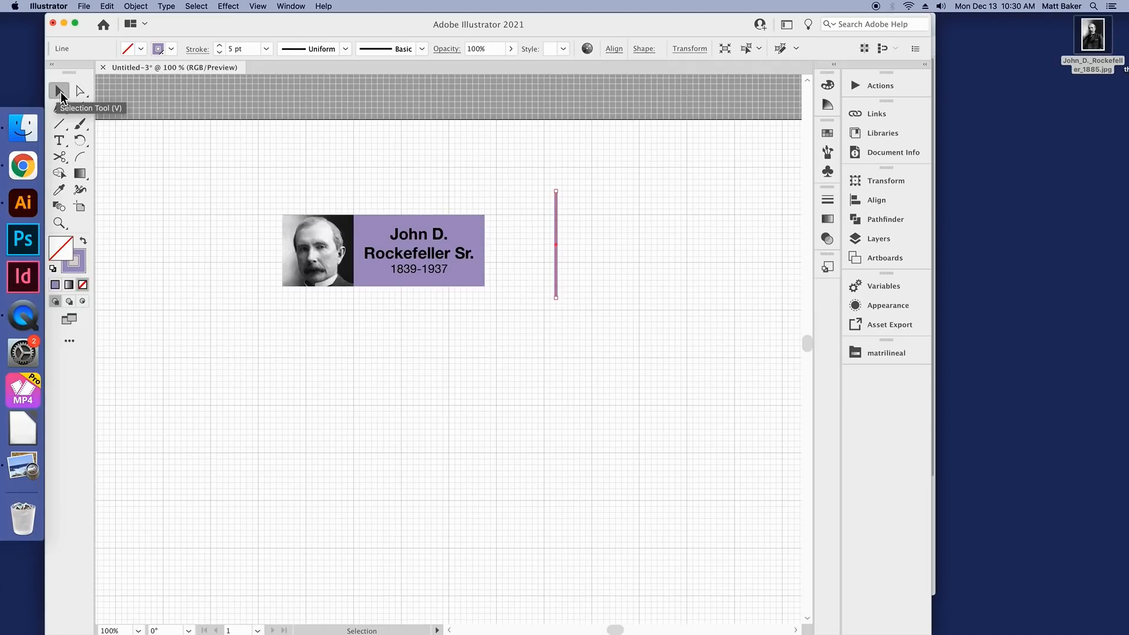
pyautogui.moveTo(556, 205); pyautogui.dragTo(414, 298)
pyautogui.click(435, 293)
pyautogui.click(458, 280)
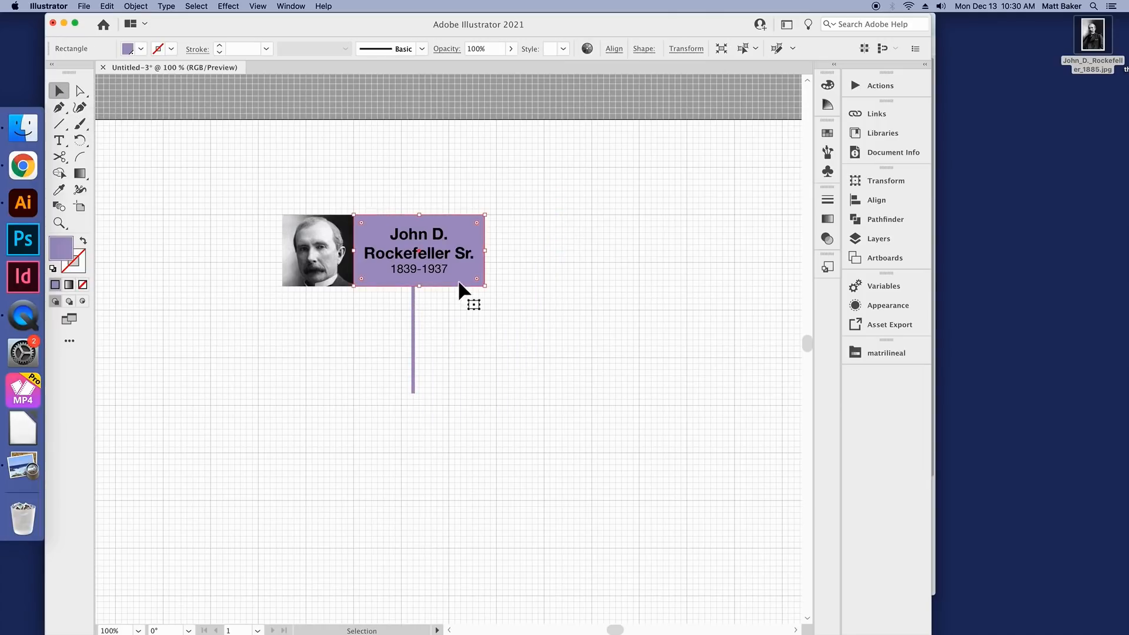
pyautogui.click(441, 310)
# Step: Try nudging the vertical line to the name box's horizontal center by eye, and move it back off-center
pyautogui.scroll(1, 428, 306)
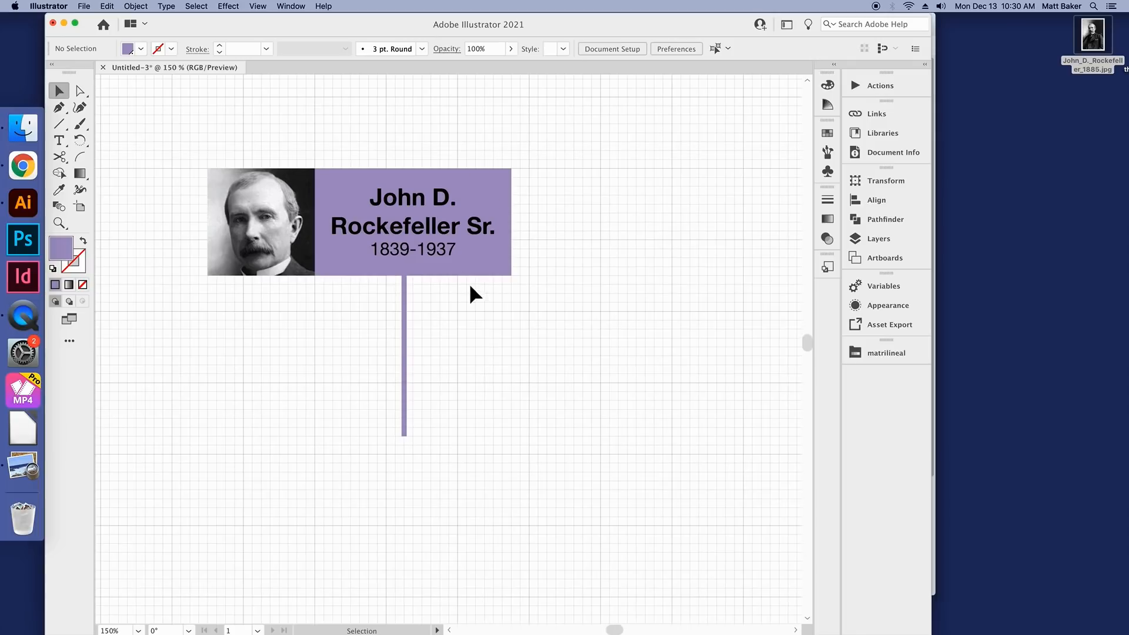
pyautogui.scroll(1, 471, 276)
pyautogui.click(483, 276)
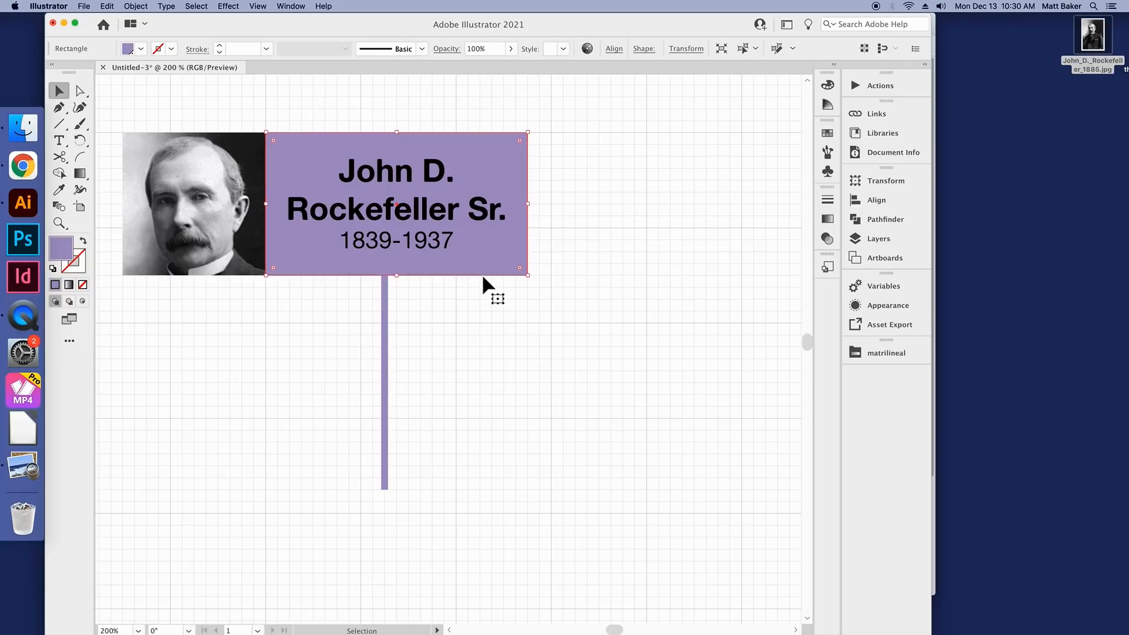
pyautogui.click(401, 288)
pyautogui.click(409, 274)
pyautogui.click(400, 305)
pyautogui.moveTo(386, 307); pyautogui.dragTo(393, 305)
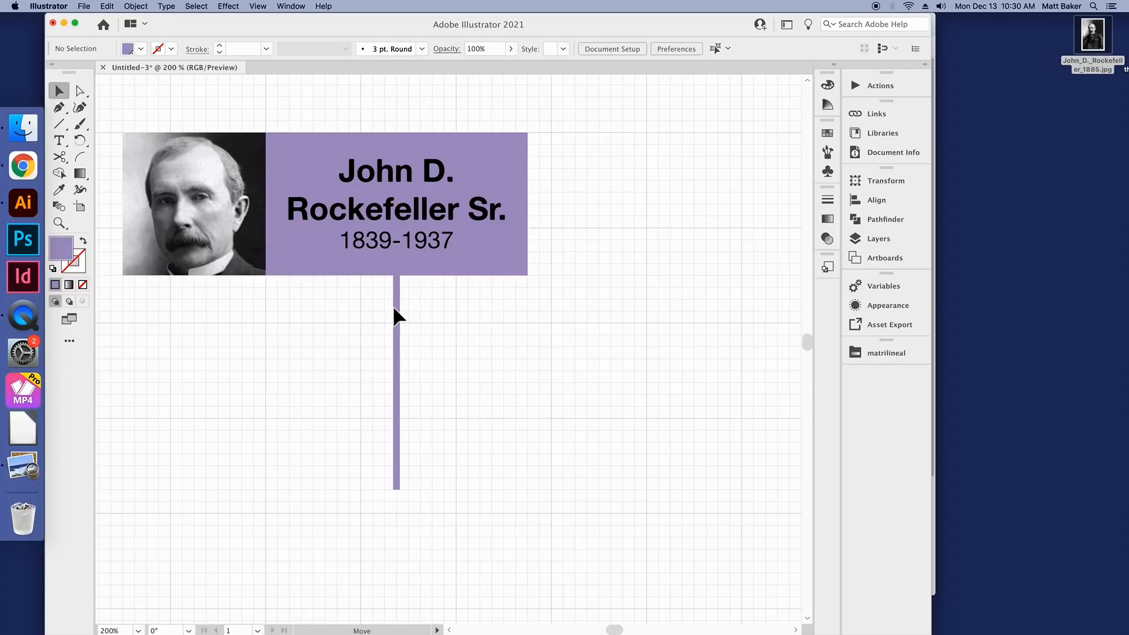
pyautogui.click(437, 311)
pyautogui.scroll(-1, 439, 311)
pyautogui.scroll(-2, 438, 312)
pyautogui.scroll(1, 436, 320)
pyautogui.moveTo(421, 334); pyautogui.dragTo(415, 330)
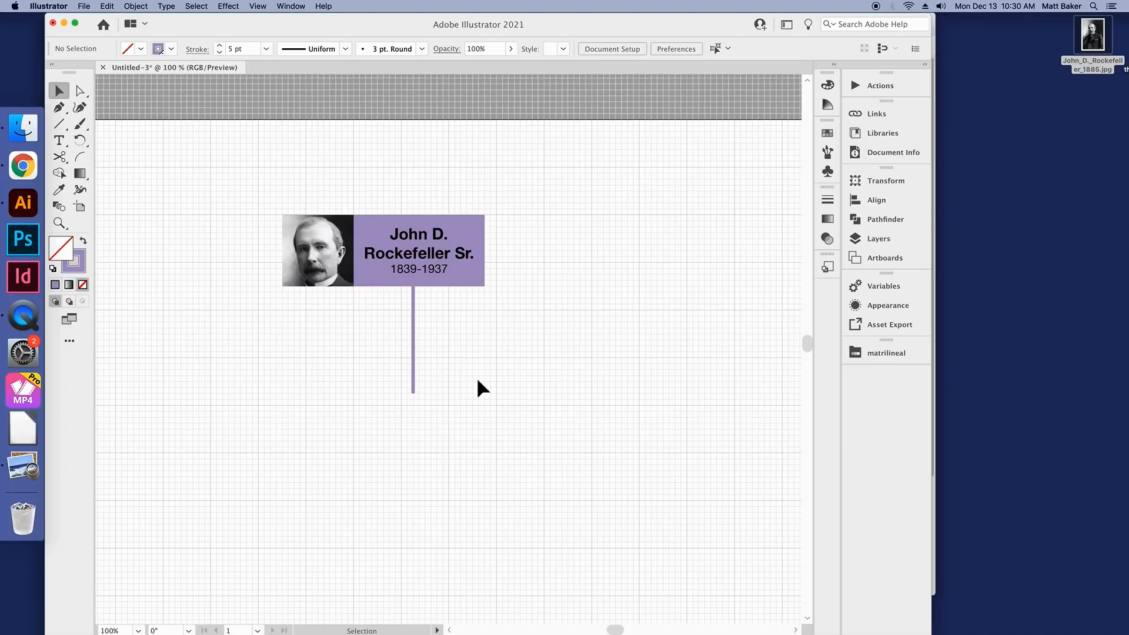
# Step: Center the name rectangle, its text and the vertical line horizontally on each other, and move them flush against the portrait's right edge
pyautogui.moveTo(531, 427); pyautogui.dragTo(375, 193)
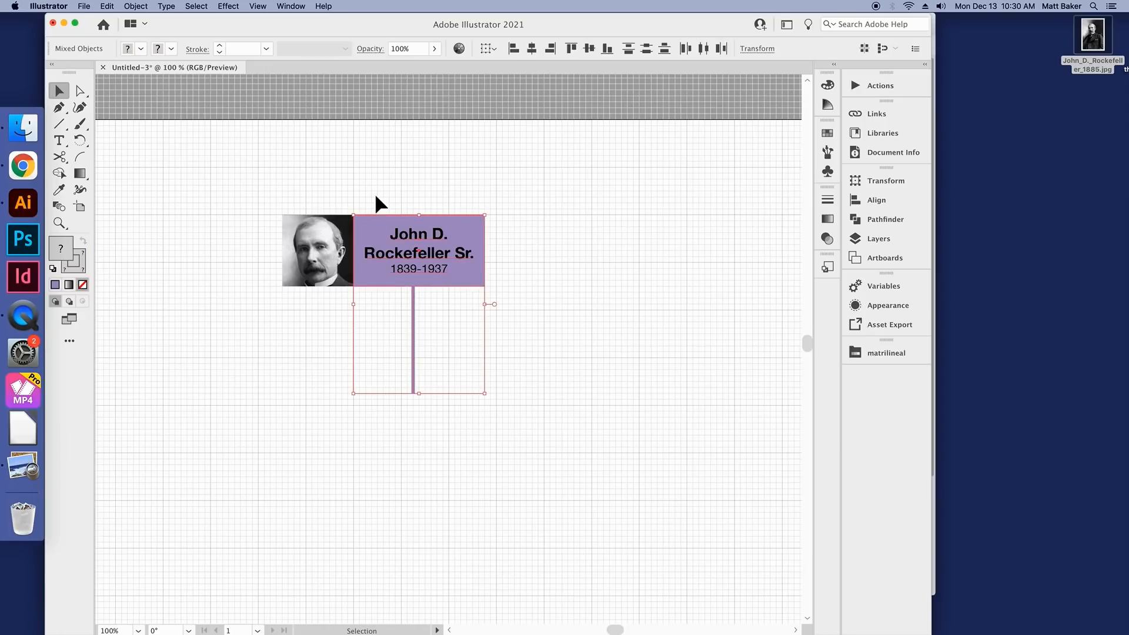
pyautogui.click(538, 54)
pyautogui.scroll(2, 335, 241)
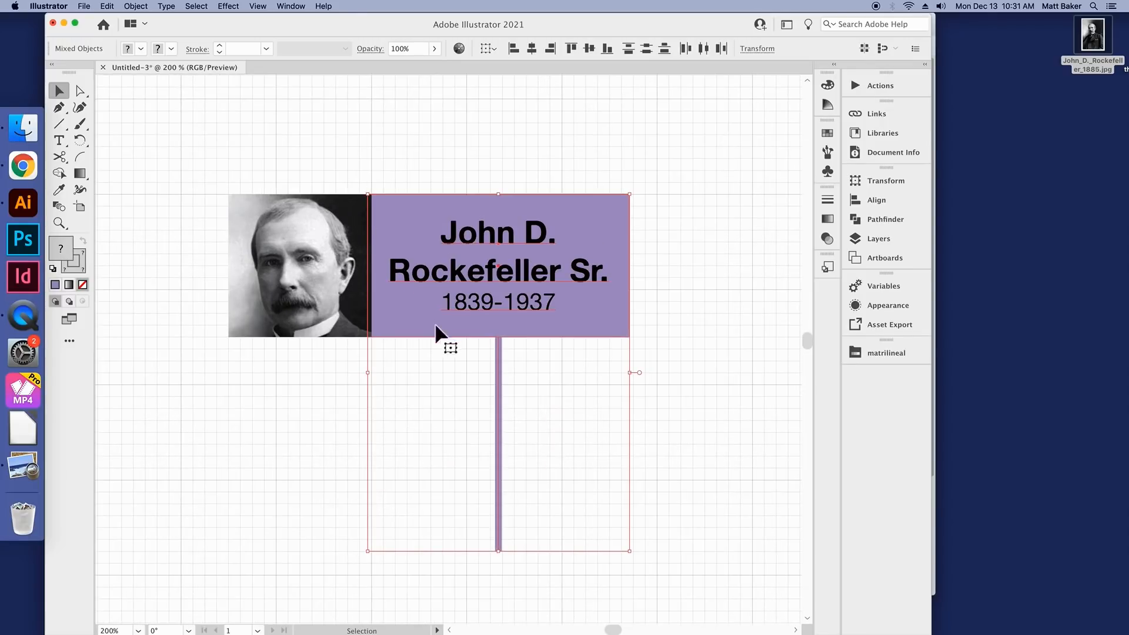
pyautogui.moveTo(409, 247)
pyautogui.mouseDown()
pyautogui.moveTo(419, 356)
pyautogui.moveTo(379, 201)
pyautogui.moveTo(451, 241)
pyautogui.moveTo(414, 242)
pyautogui.mouseUp()
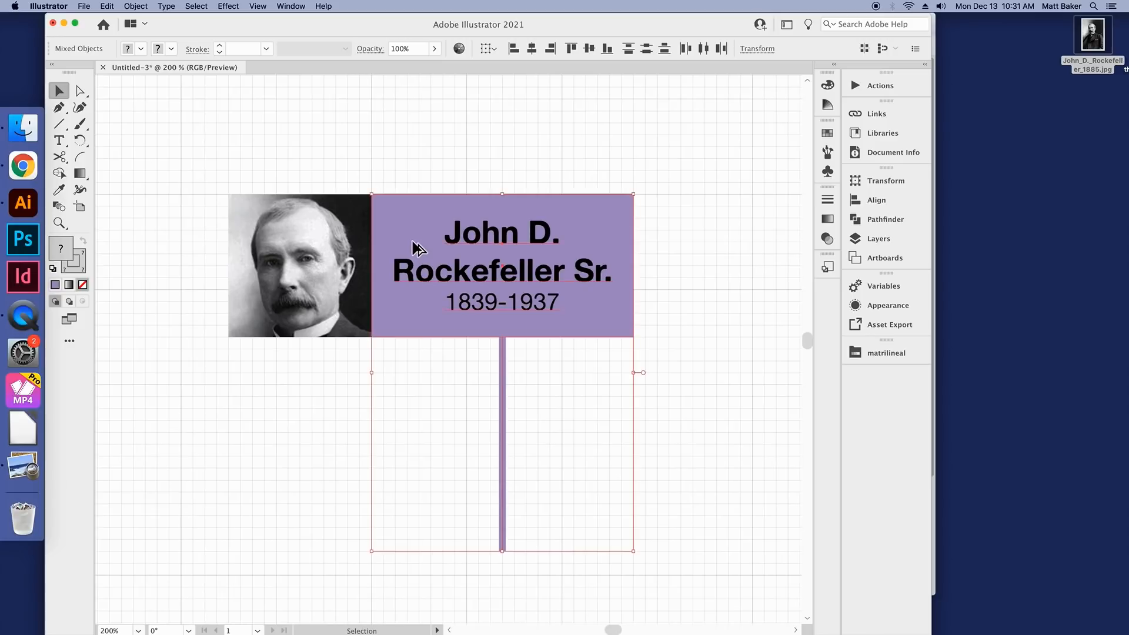
pyautogui.press('super+minus')
pyautogui.press('super+minus')
pyautogui.click(543, 222)
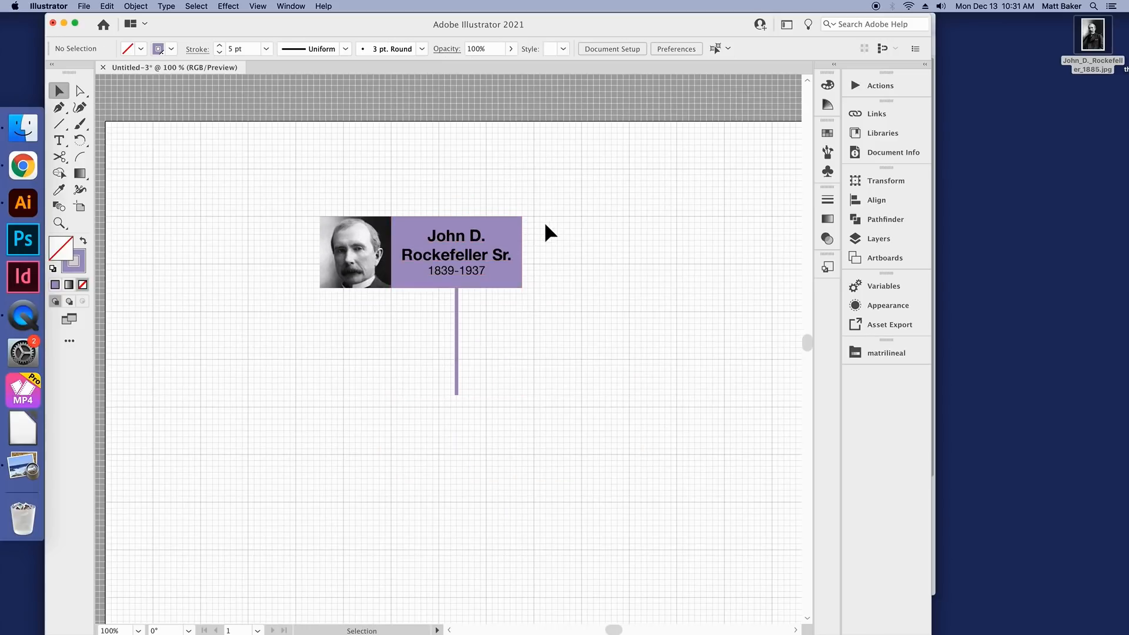
# Step: Try moving the purple rectangle and the name text separately, and undo both moves
pyautogui.press('super+equal')
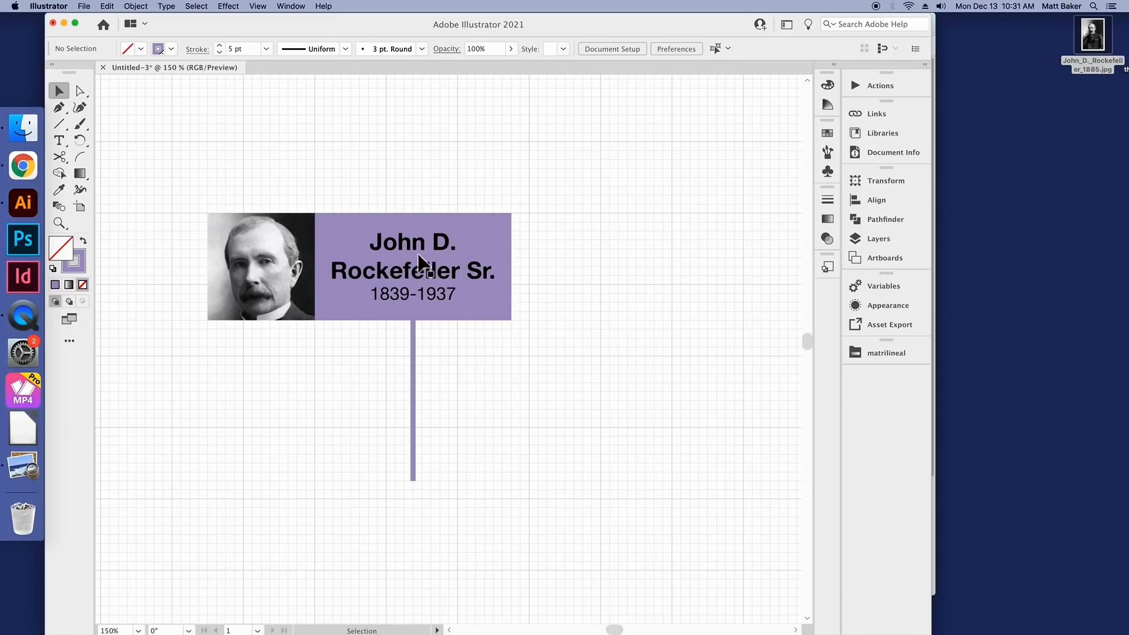
pyautogui.moveTo(438, 232); pyautogui.dragTo(577, 161)
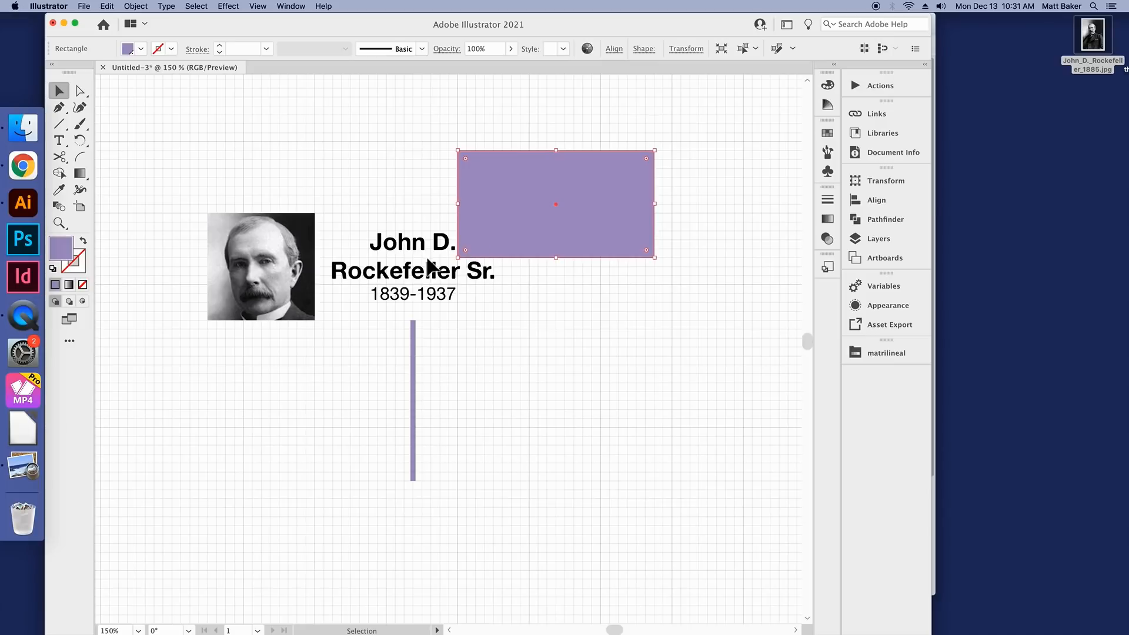
pyautogui.click(398, 235)
pyautogui.moveTo(417, 247); pyautogui.dragTo(357, 159)
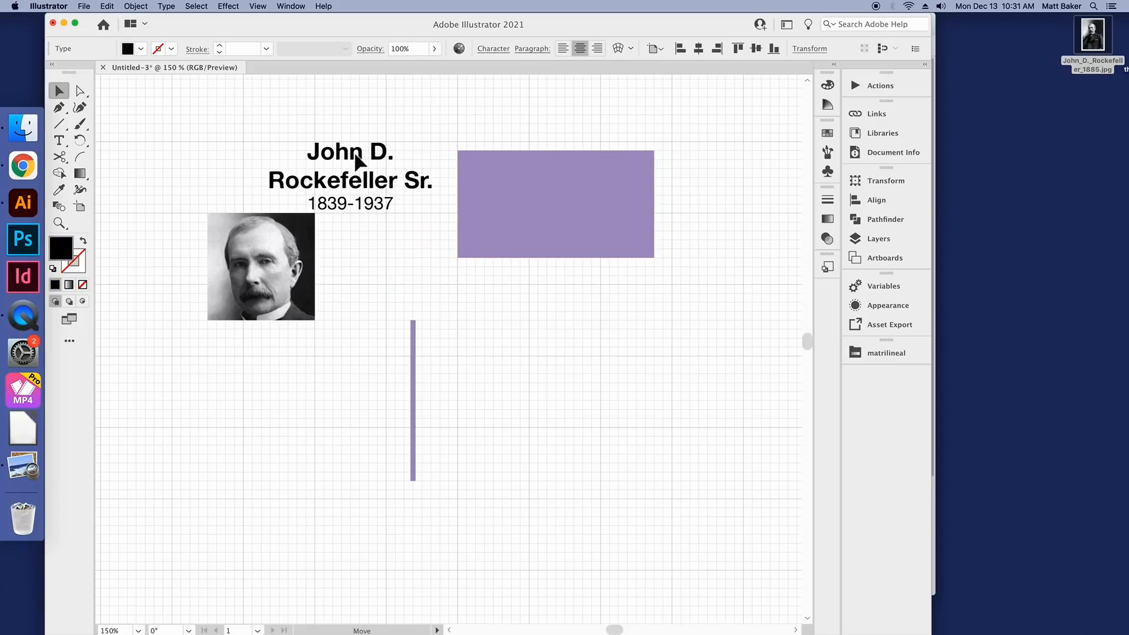
pyautogui.press('super+z')
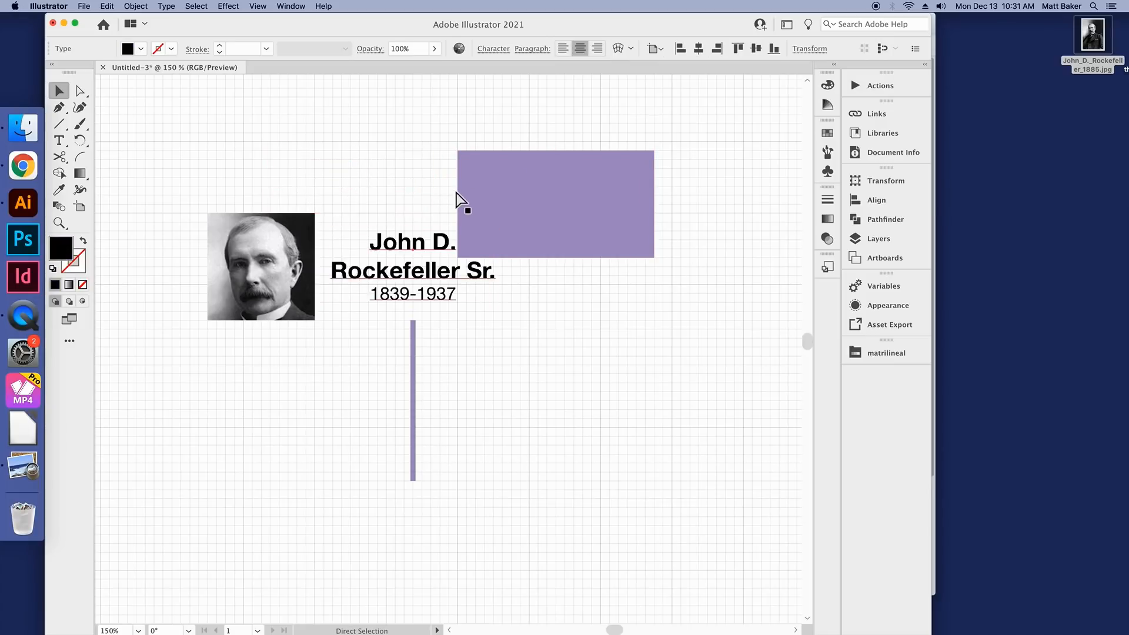
pyautogui.press('super+z')
pyautogui.click(483, 362)
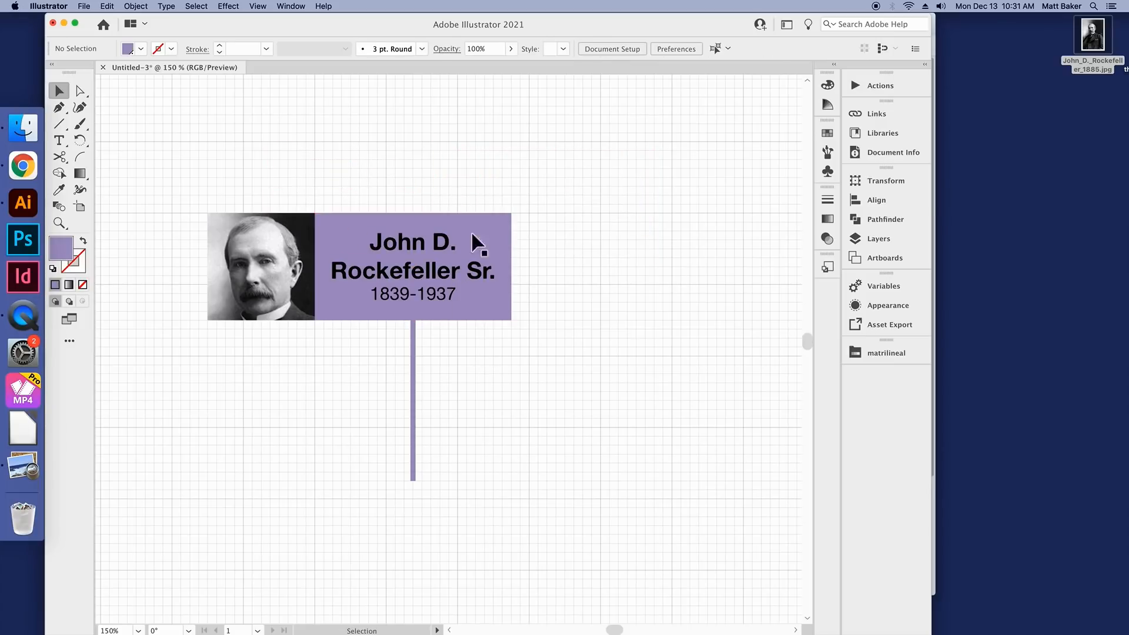
# Step: Group the purple rectangle with its name and dates text
pyautogui.moveTo(510, 166); pyautogui.dragTo(377, 300)
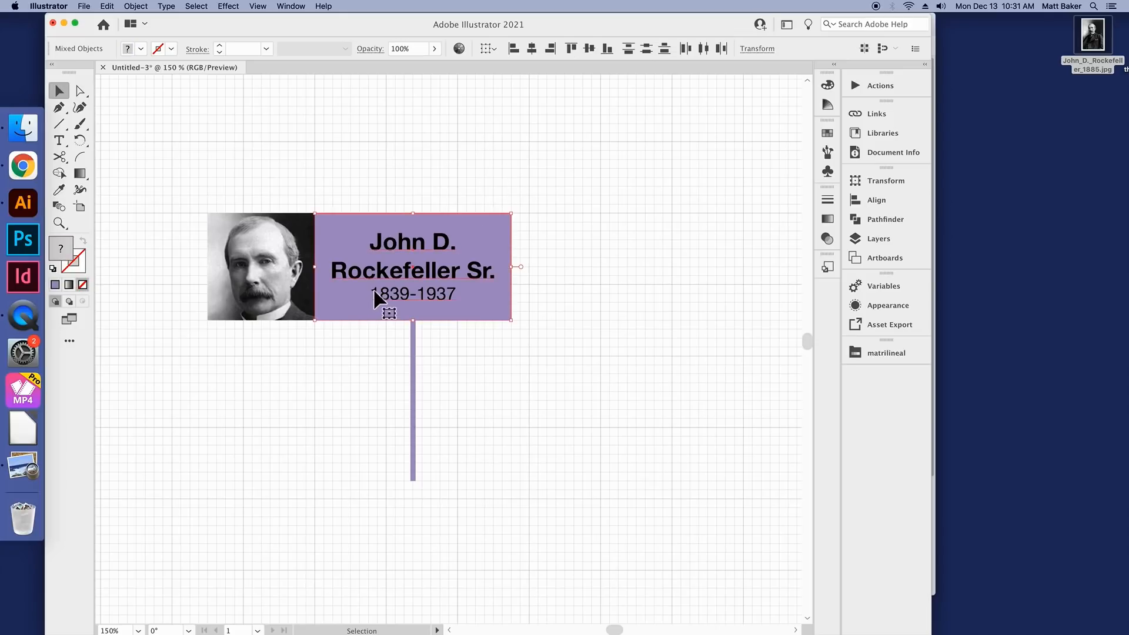
pyautogui.rightClick(436, 240)
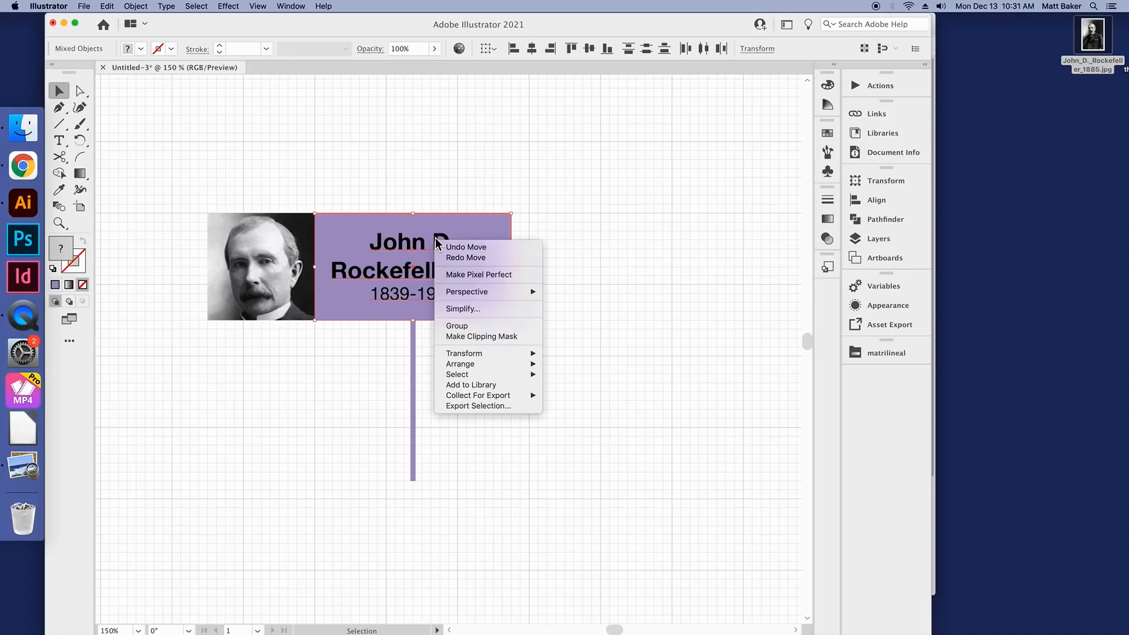
pyautogui.click(479, 326)
pyautogui.moveTo(410, 258); pyautogui.dragTo(466, 296)
pyautogui.press('super+shift+a')
pyautogui.press('super+shift+a')
pyautogui.scroll(-2, 455, 353)
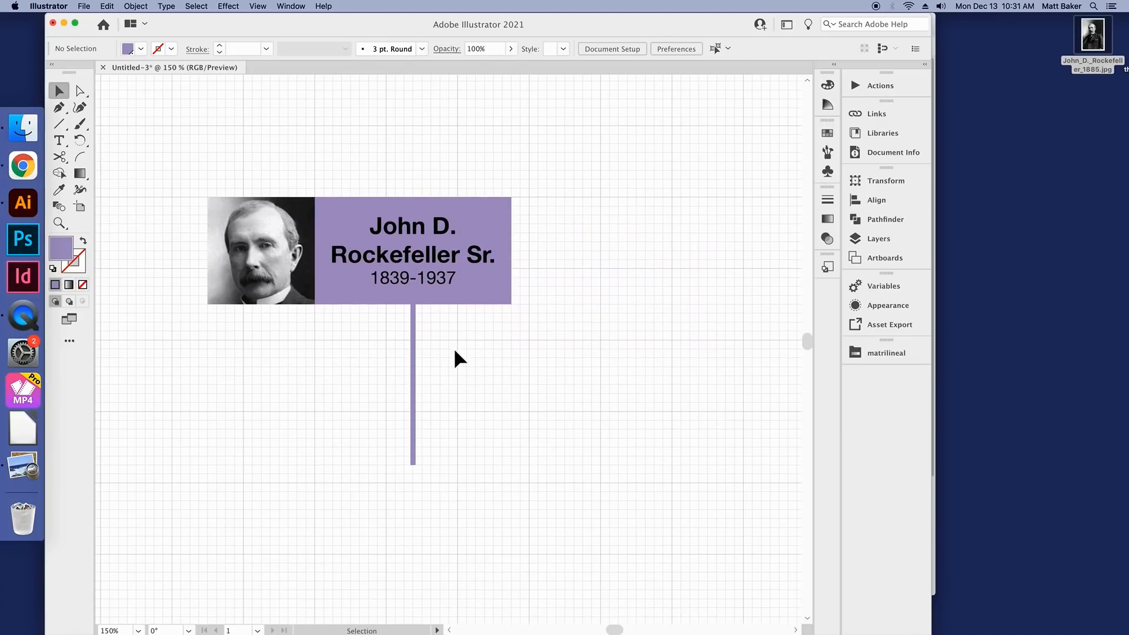
# Step: Shorten the vertical line beneath the name box to about a third of its length, keeping its upper end on the box
pyautogui.click(414, 347)
pyautogui.moveTo(414, 464); pyautogui.dragTo(413, 357)
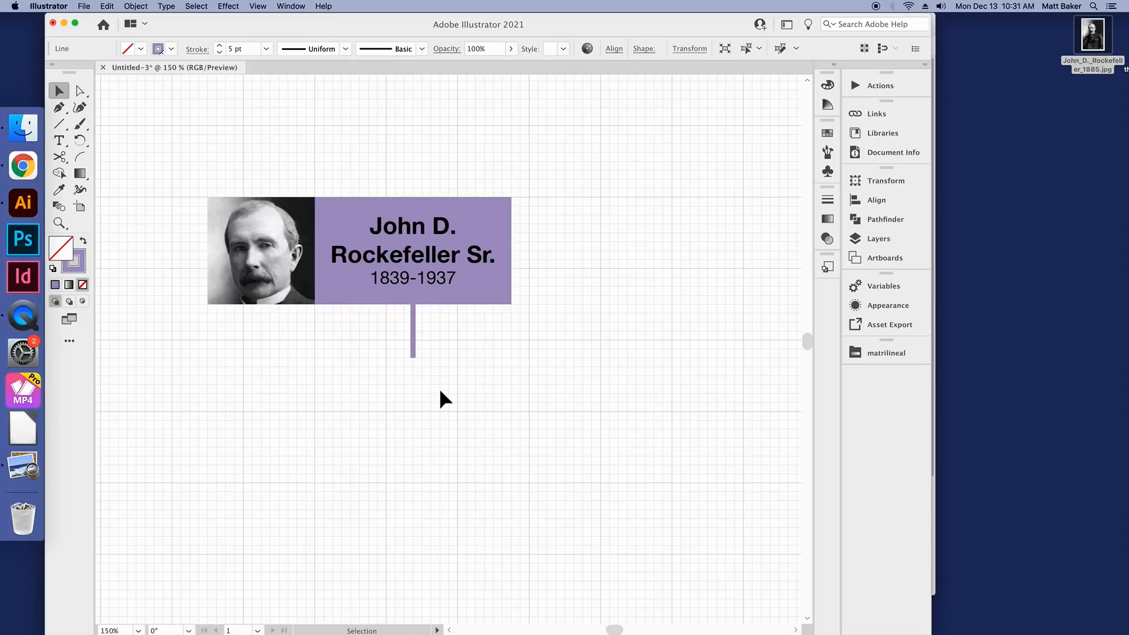
pyautogui.press('super+shift+a')
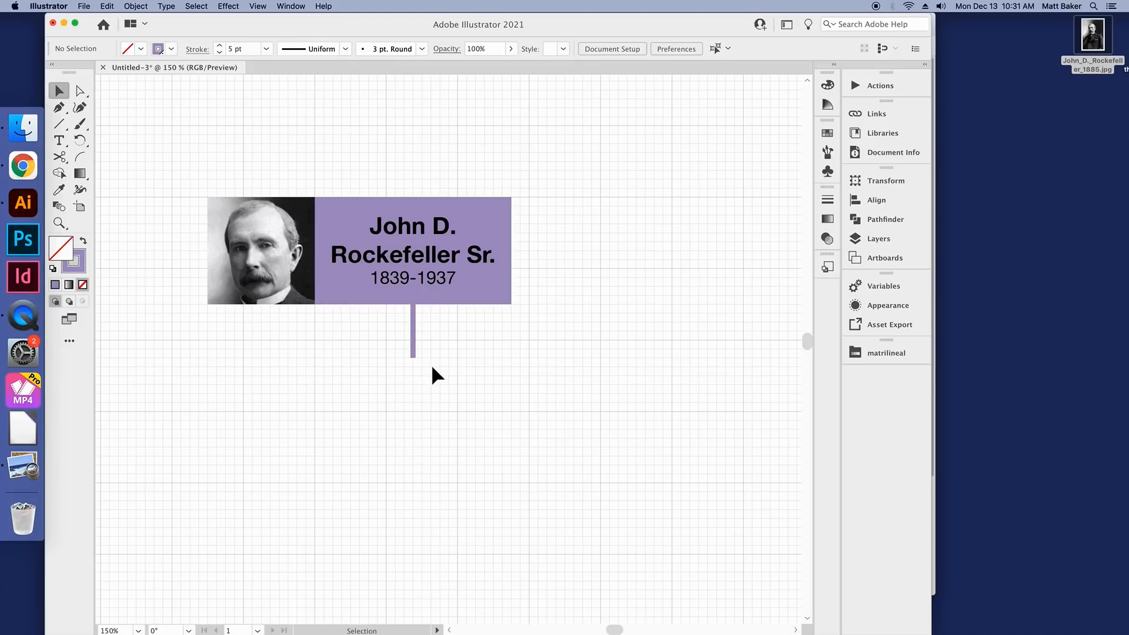
# Step: Duplicate the short vertical line beneath the name box by copying and pasting it
pyautogui.scroll(2, 410, 390)
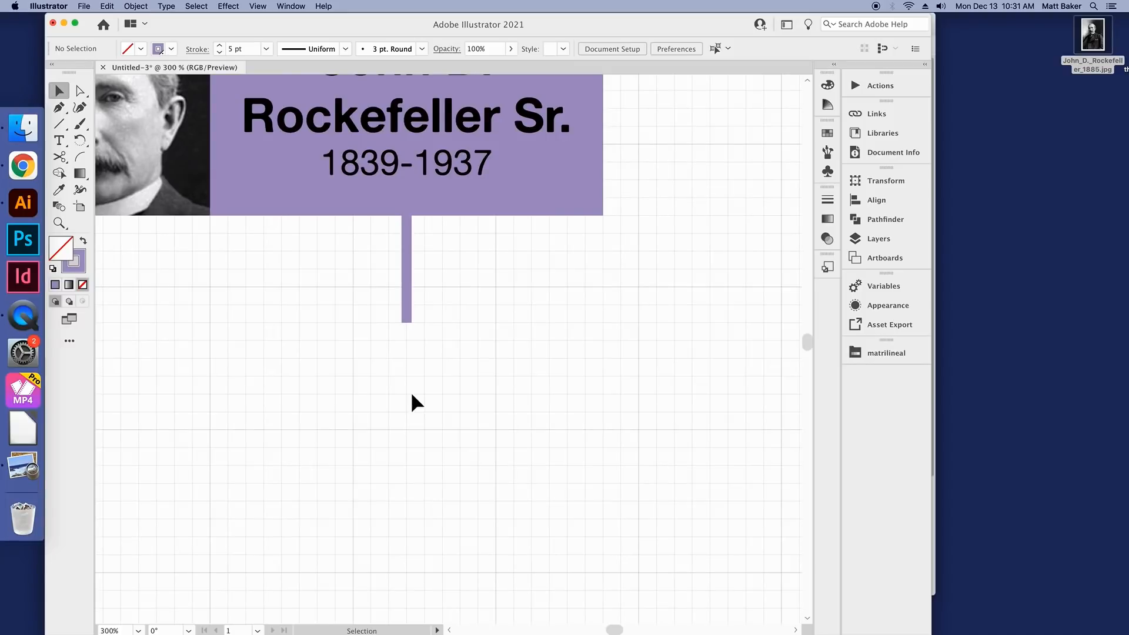
pyautogui.click(409, 272)
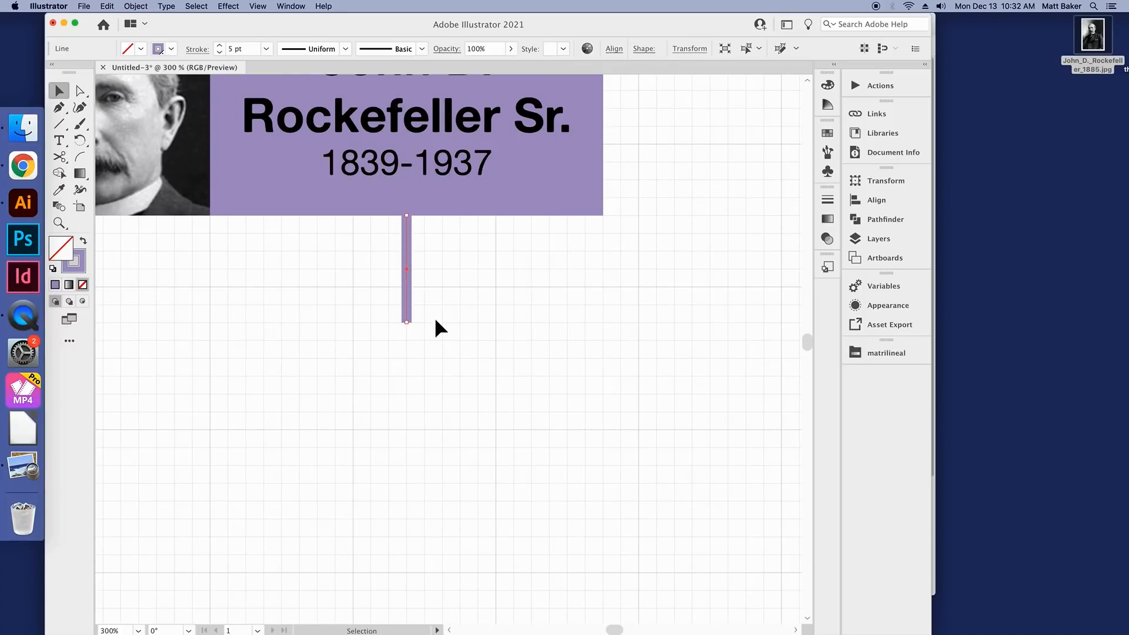
pyautogui.scroll(3, 408, 328)
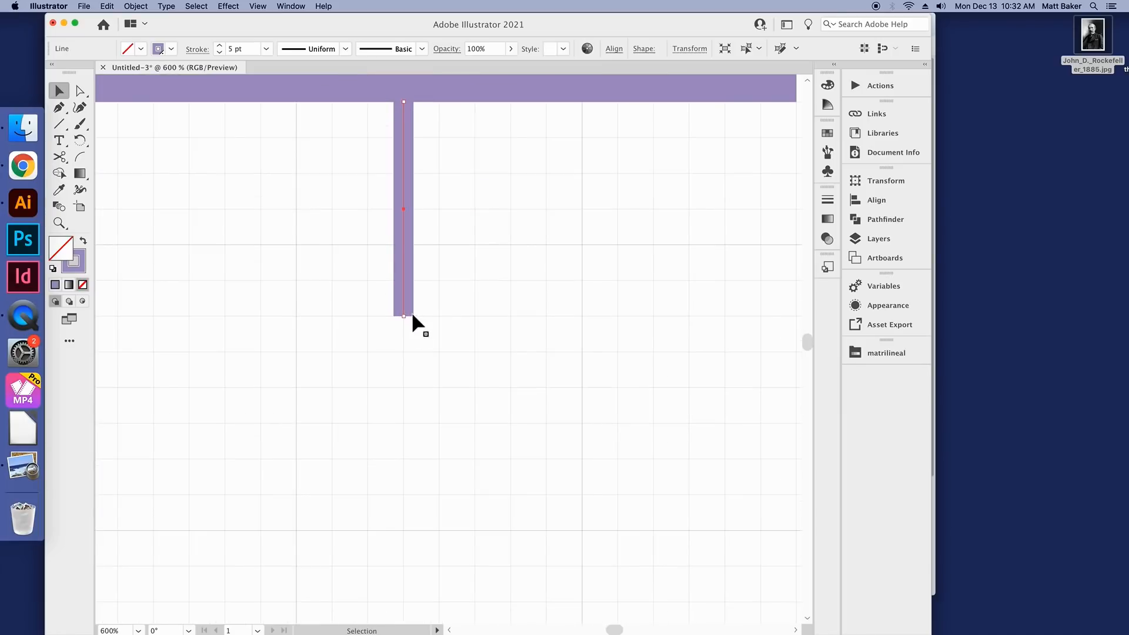
pyautogui.scroll(-4, 426, 333)
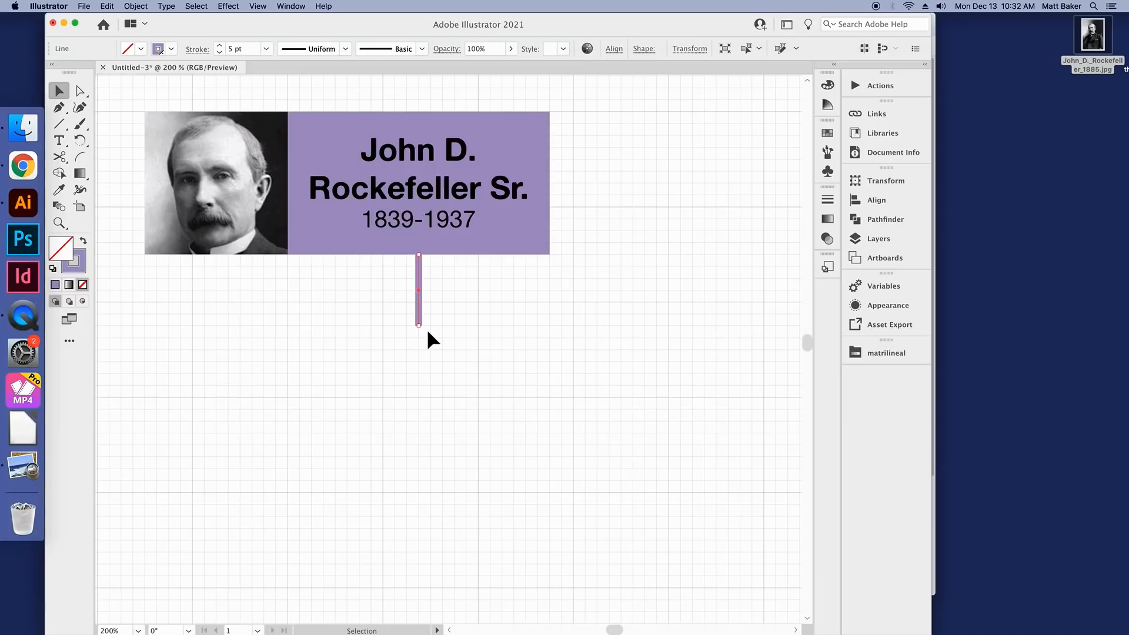
pyautogui.click(443, 299)
pyautogui.scroll(2, 443, 299)
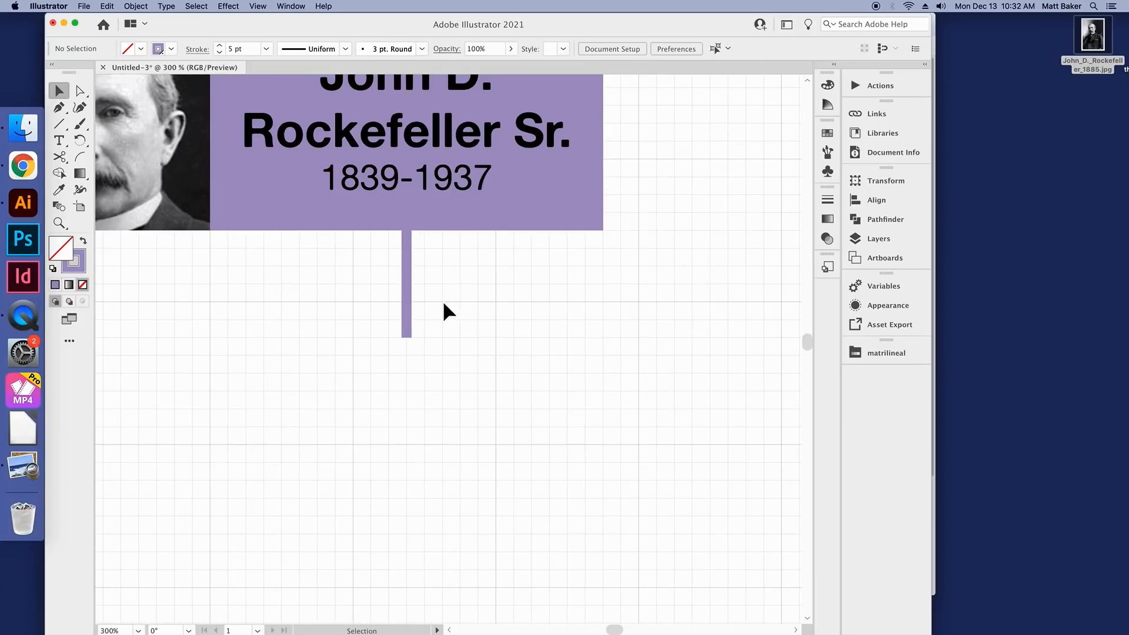
pyautogui.click(407, 290)
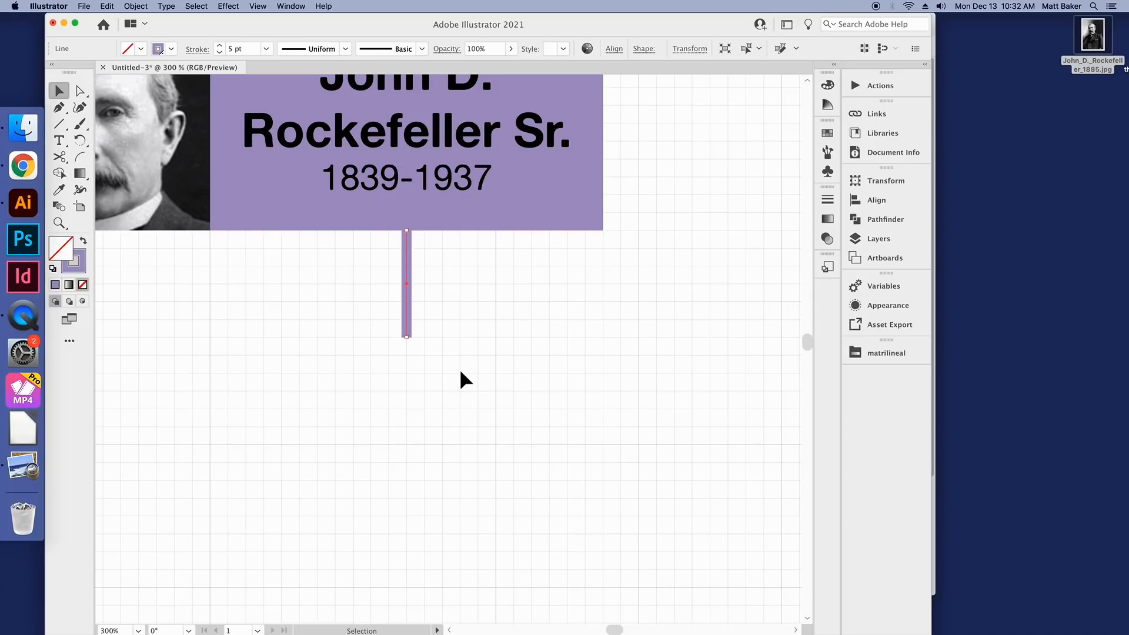
pyautogui.scroll(1, 461, 373)
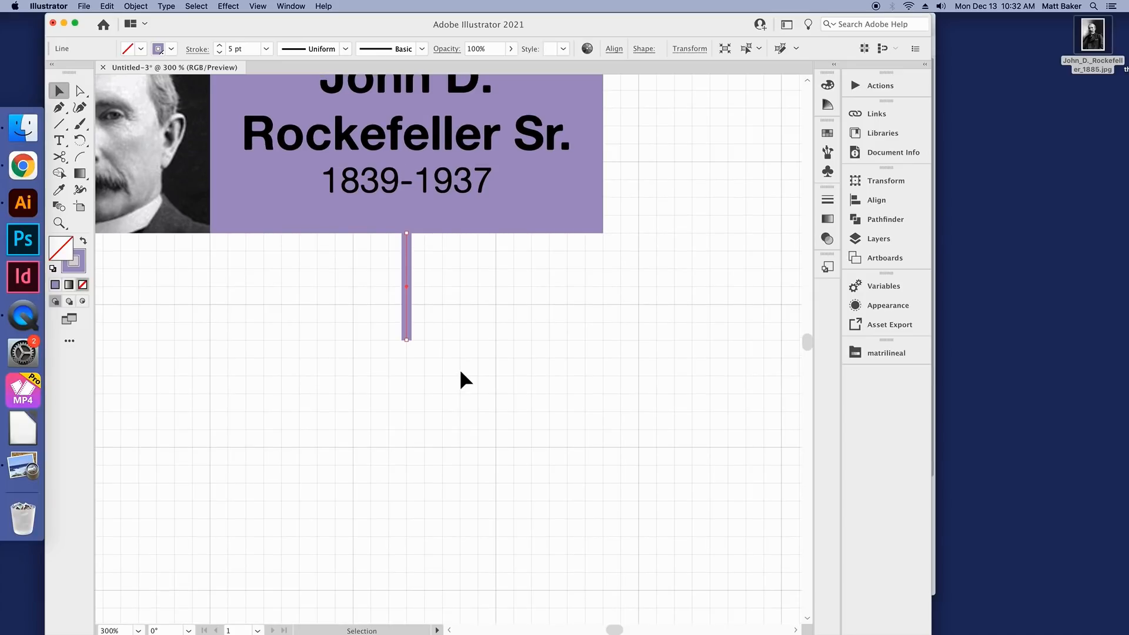
pyautogui.press('a')
pyautogui.press('super+v')
pyautogui.press('v')
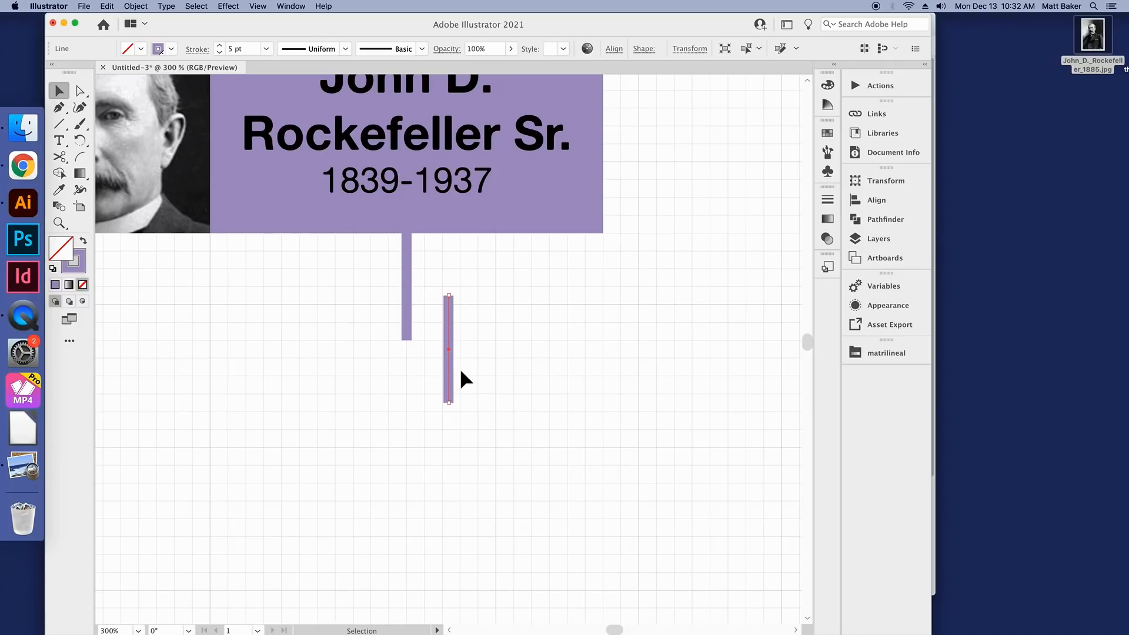
# Step: Rotate the duplicated line 90° to horizontal and snap its left end to the lower end of the vertical line
pyautogui.scroll(-2, 461, 370)
pyautogui.scroll(2, 463, 341)
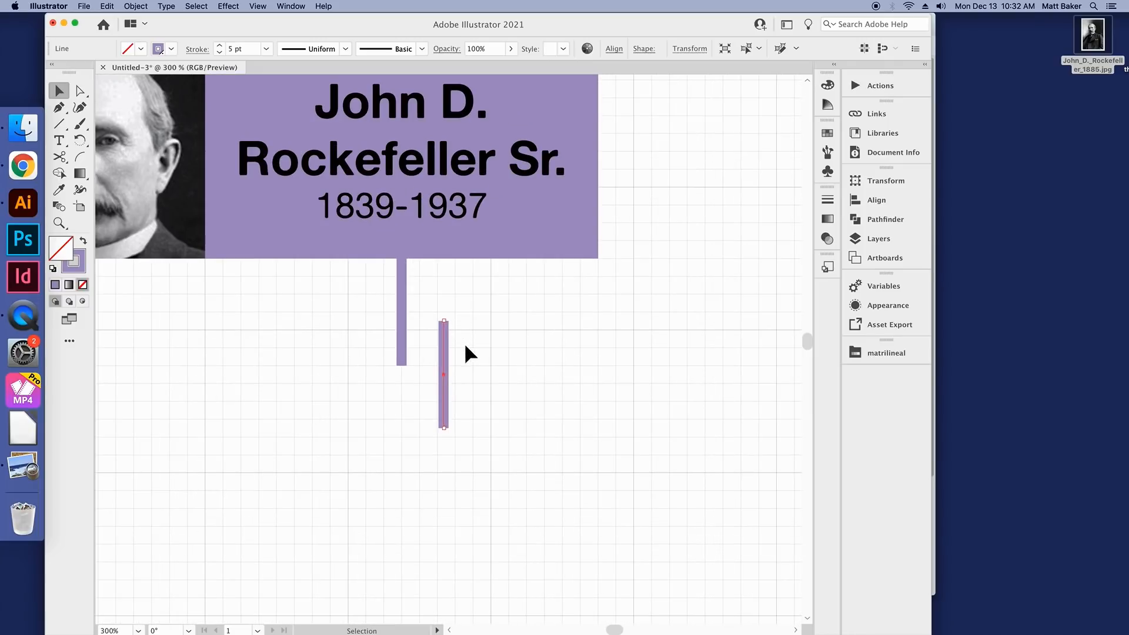
pyautogui.click(464, 358)
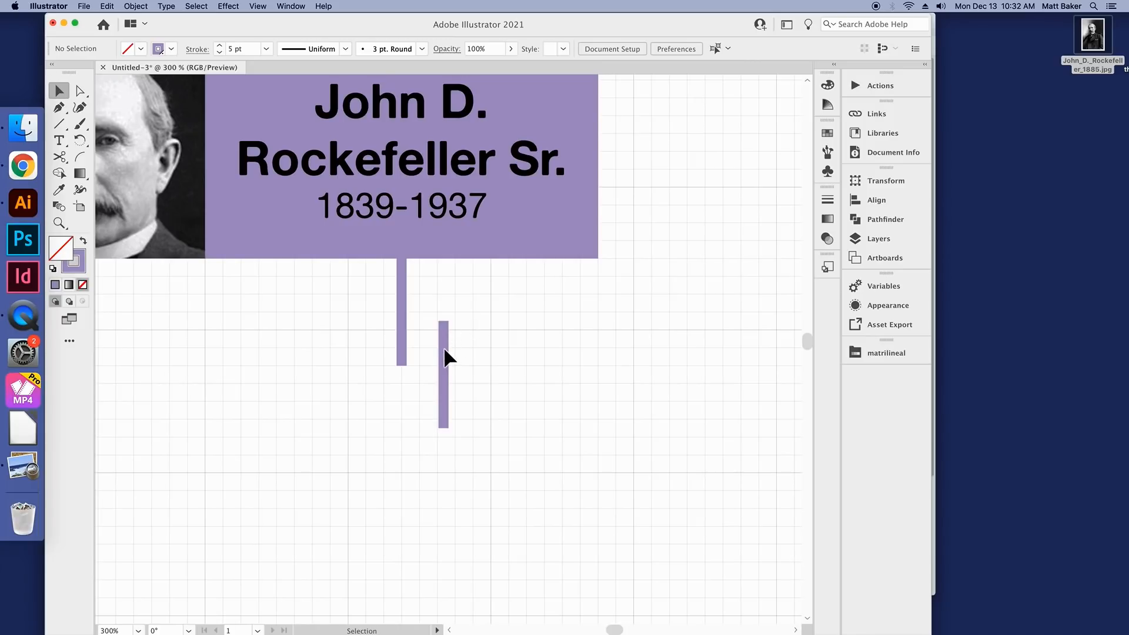
pyautogui.click(445, 356)
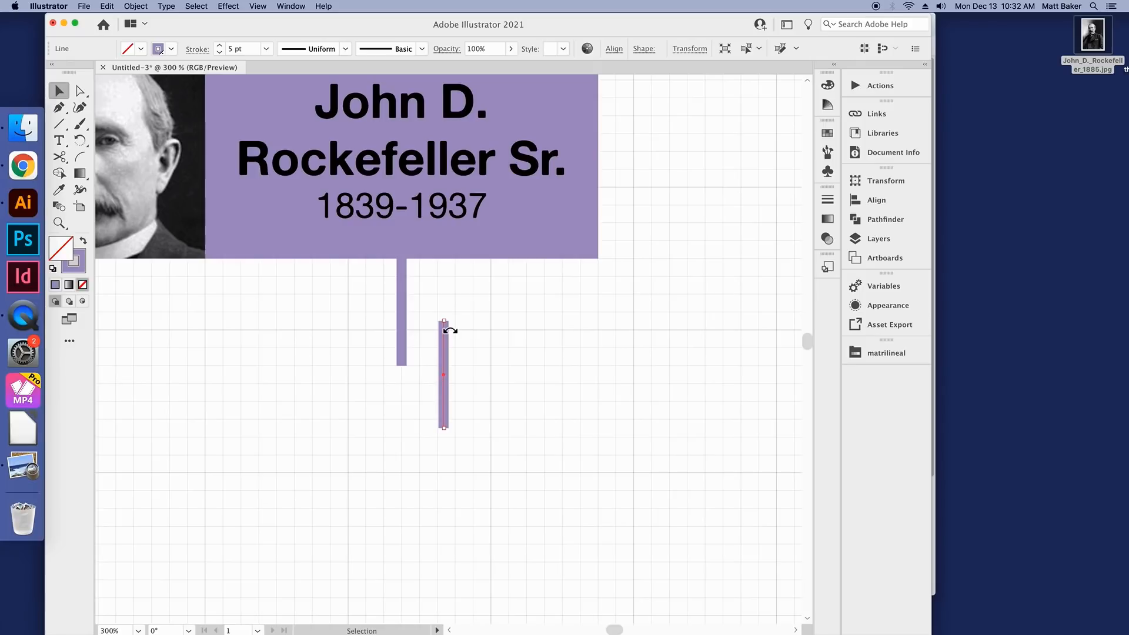
pyautogui.moveTo(450, 331); pyautogui.dragTo(545, 381)
pyautogui.moveTo(537, 335); pyautogui.dragTo(527, 401)
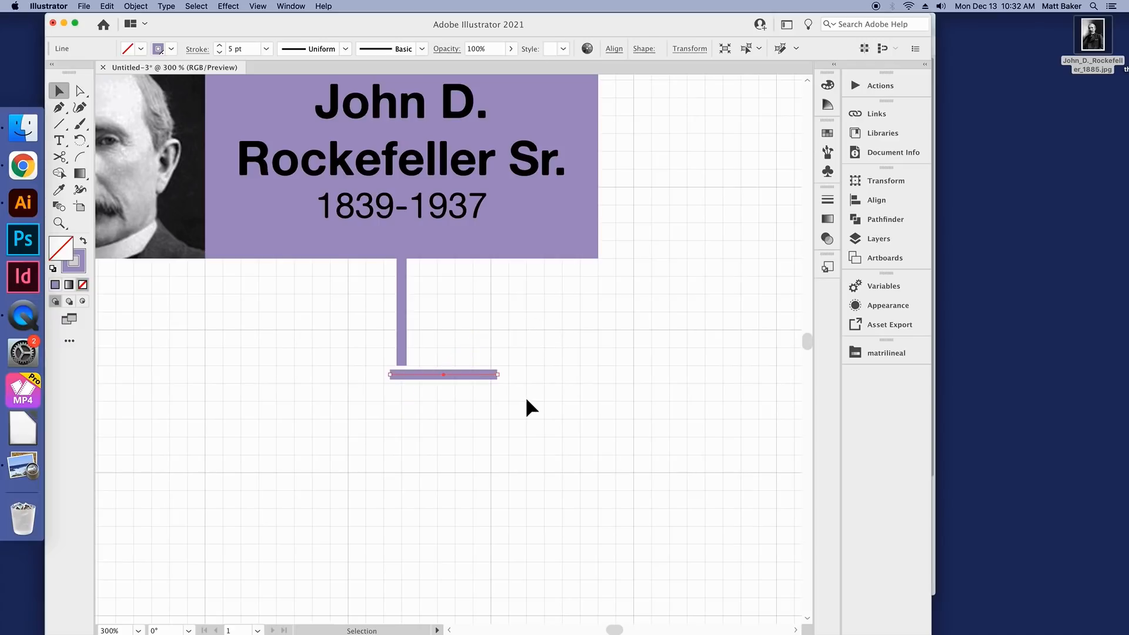
pyautogui.moveTo(459, 376)
pyautogui.mouseDown()
pyautogui.moveTo(473, 373)
pyautogui.moveTo(460, 390)
pyautogui.moveTo(473, 379)
pyautogui.mouseUp()
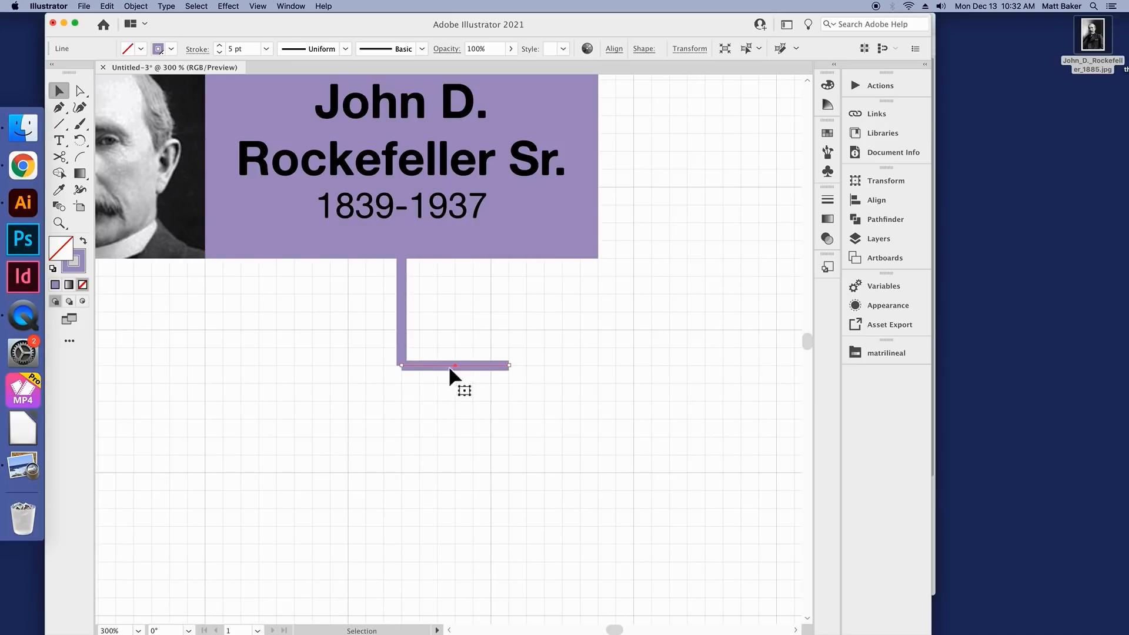
pyautogui.click(425, 341)
# Step: Apply a round cap to the strokes of both connecting lines to close the gap at their corner
pyautogui.scroll(4, 408, 376)
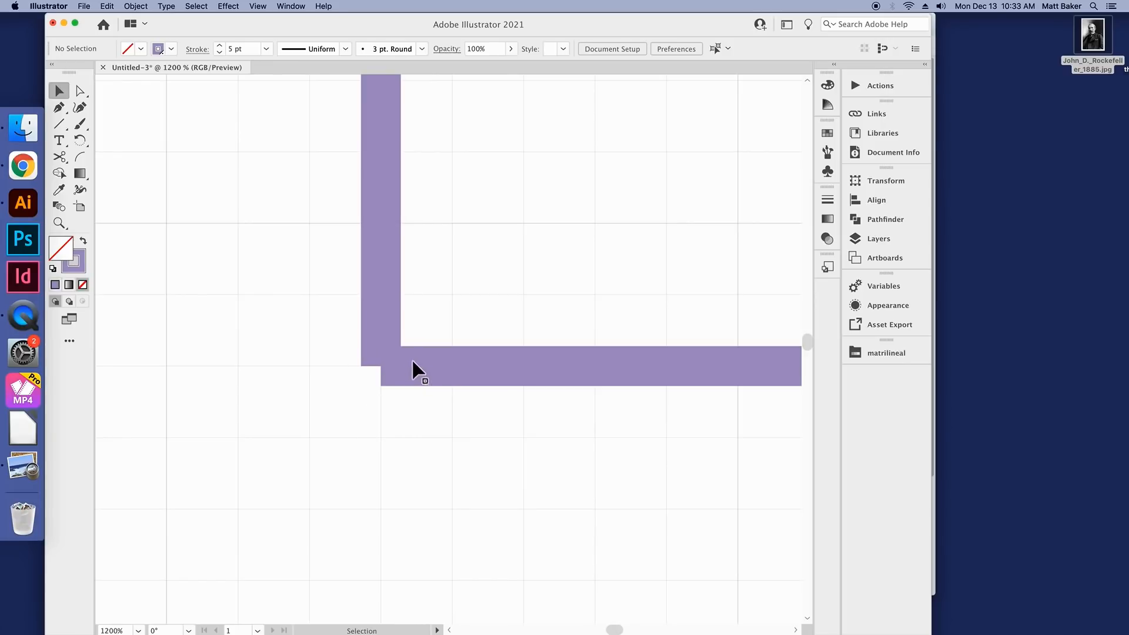
pyautogui.click(382, 252)
pyautogui.keyDown('shift'); pyautogui.click(471, 360); pyautogui.keyUp('shift')
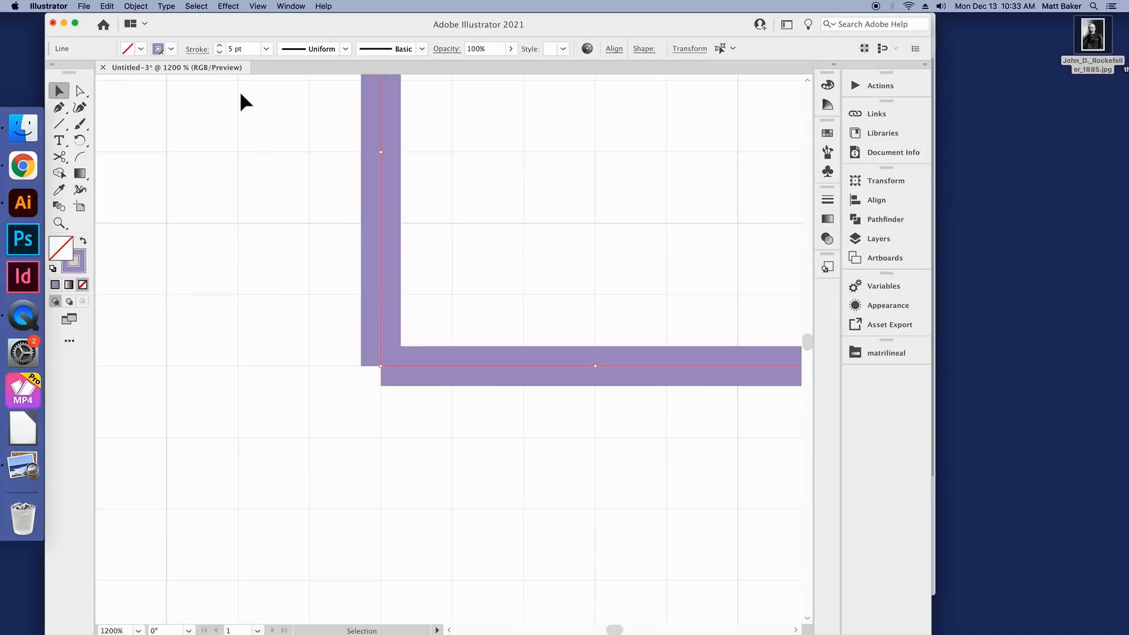
pyautogui.click(197, 50)
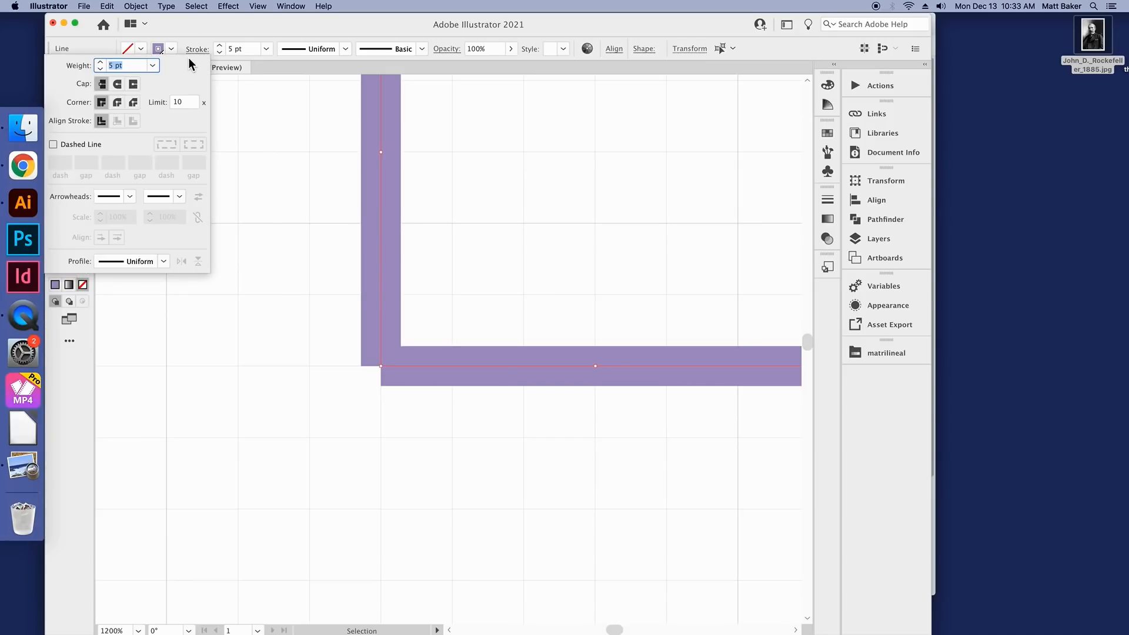
pyautogui.click(117, 86)
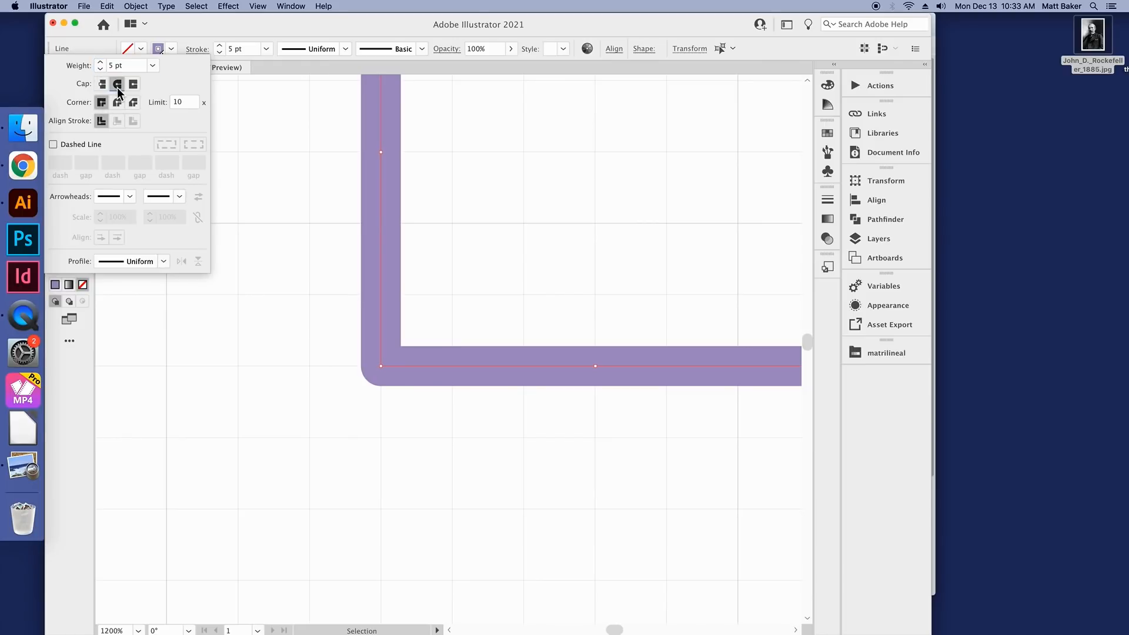
pyautogui.click(388, 366)
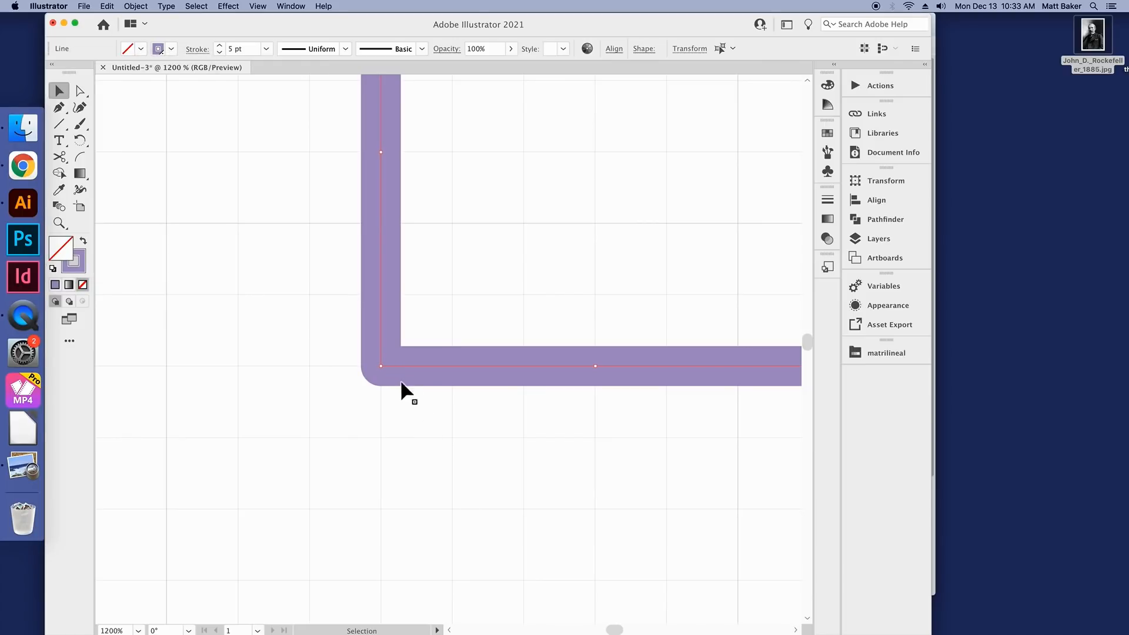
# Step: Try moving the horizontal line away from the vertical one to show its rounded end, and undo the move
pyautogui.moveTo(464, 374); pyautogui.dragTo(529, 387)
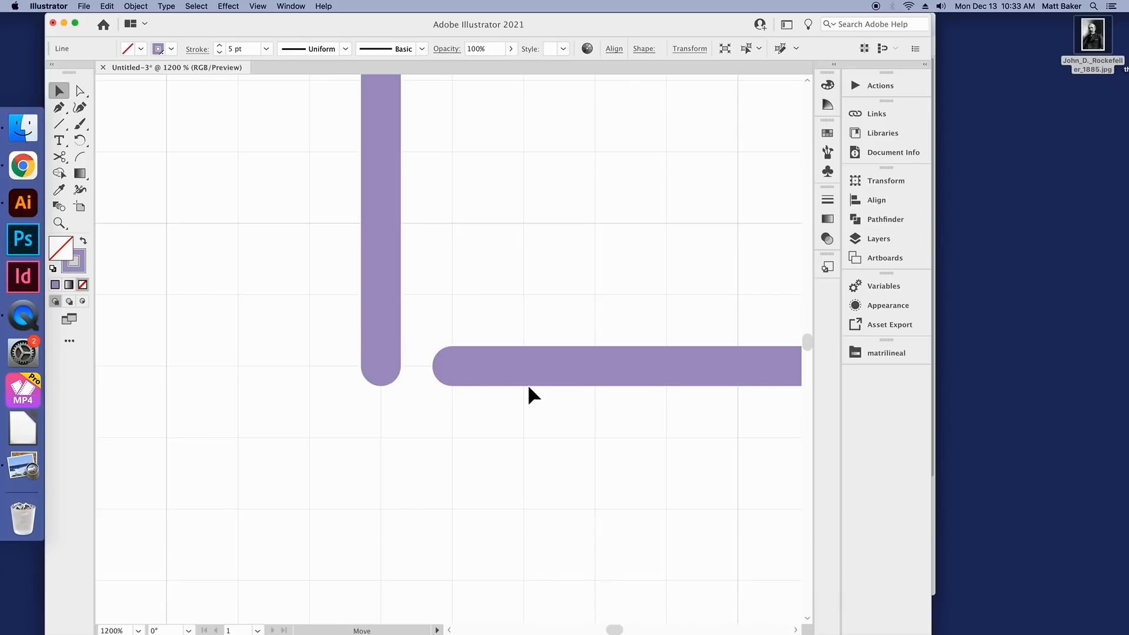
pyautogui.press('super+z')
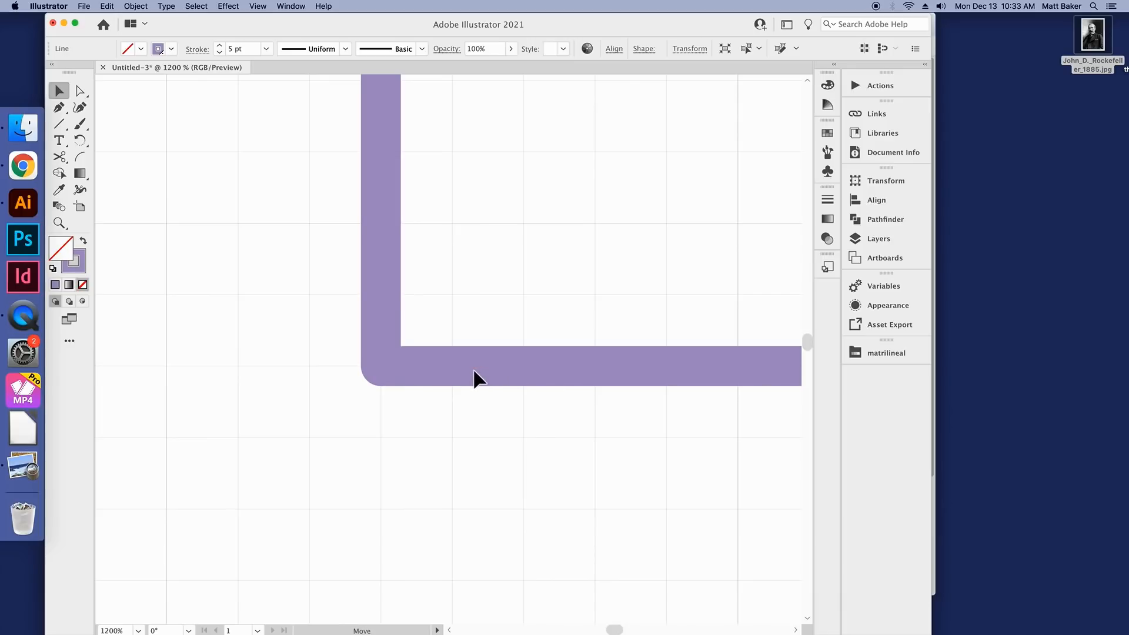
pyautogui.click(385, 441)
pyautogui.scroll(-4, 384, 426)
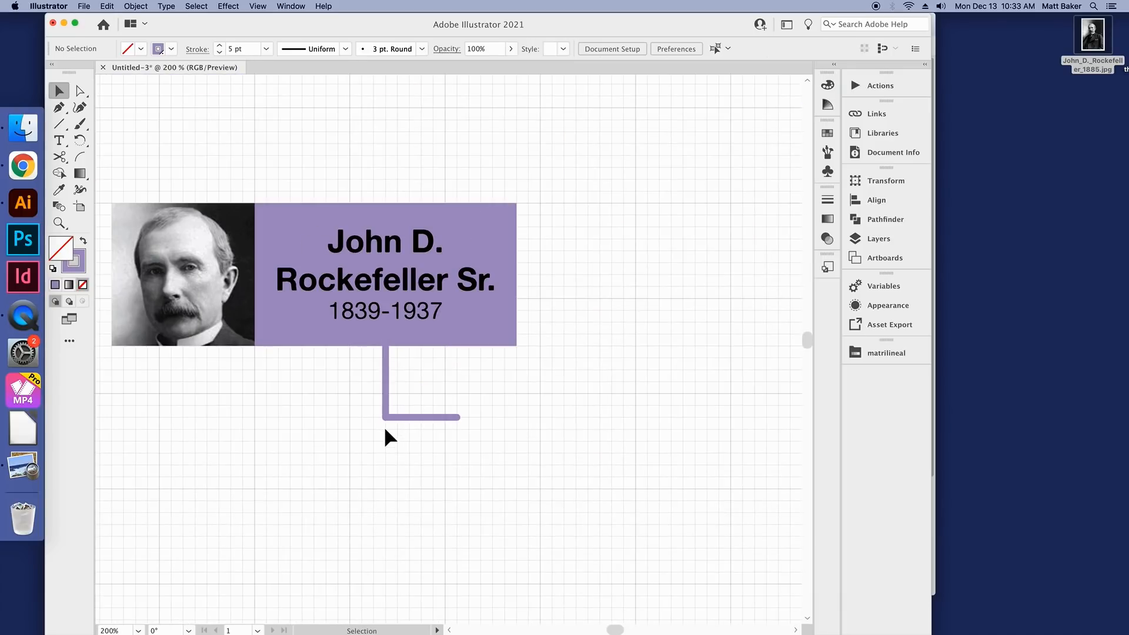
# Step: Duplicate the vertical connecting line and place the copy so it hangs down from the middle of the horizontal line
pyautogui.scroll(4, 384, 429)
pyautogui.scroll(-3, 384, 432)
pyautogui.scroll(-1, 427, 435)
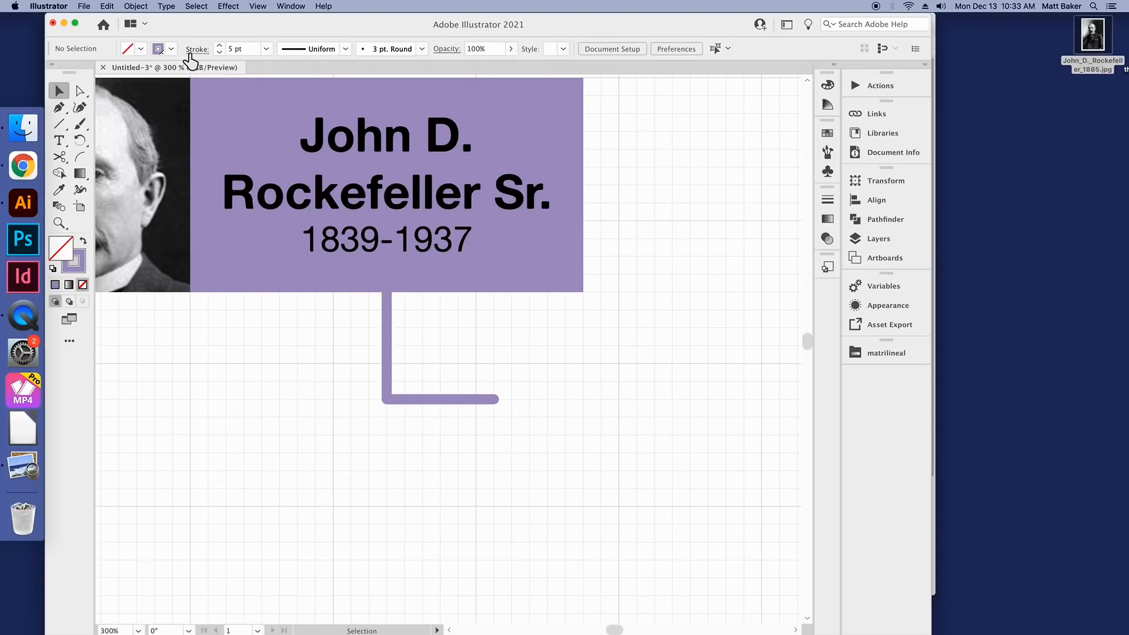
pyautogui.scroll(1, 427, 404)
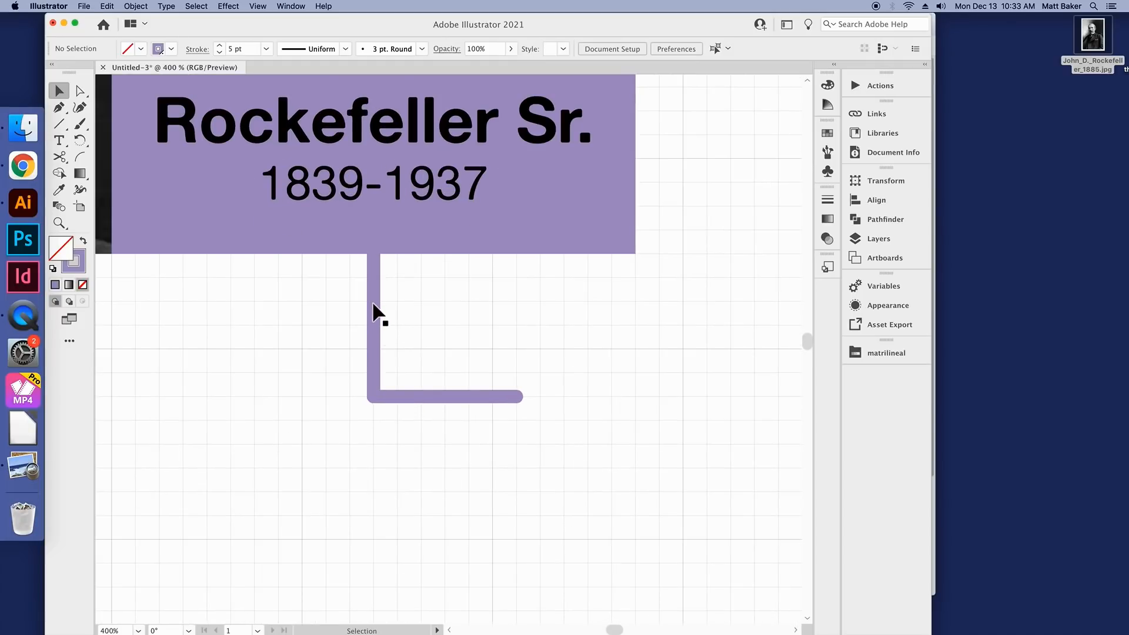
pyautogui.keyDown('super'); pyautogui.click(375, 312); pyautogui.keyUp('super')
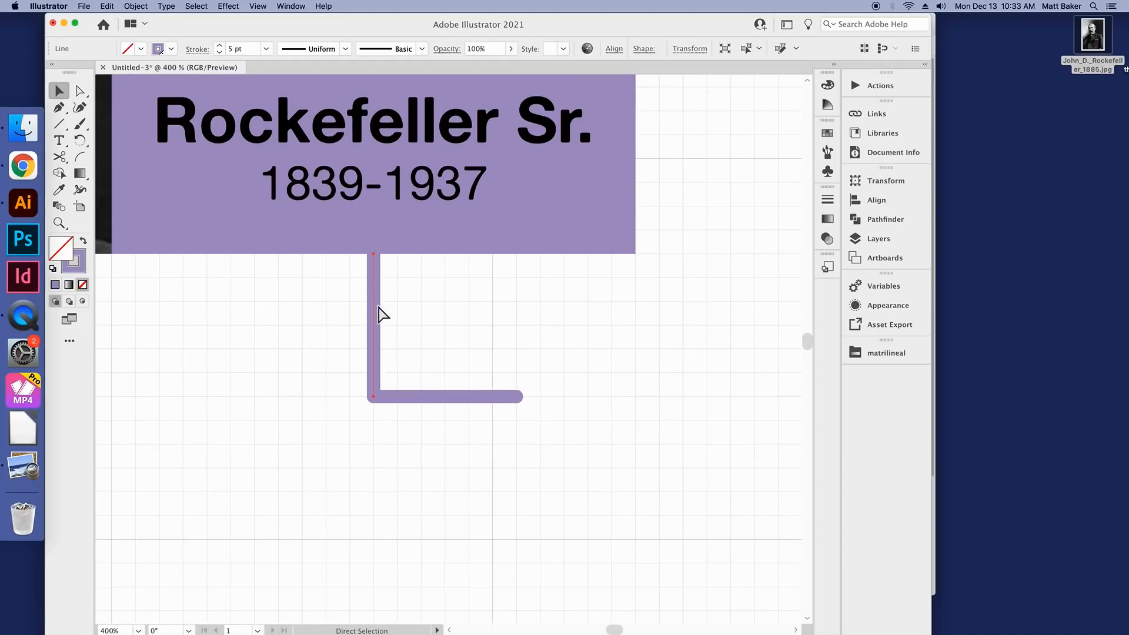
pyautogui.press('super+v')
pyautogui.moveTo(451, 293); pyautogui.dragTo(448, 439)
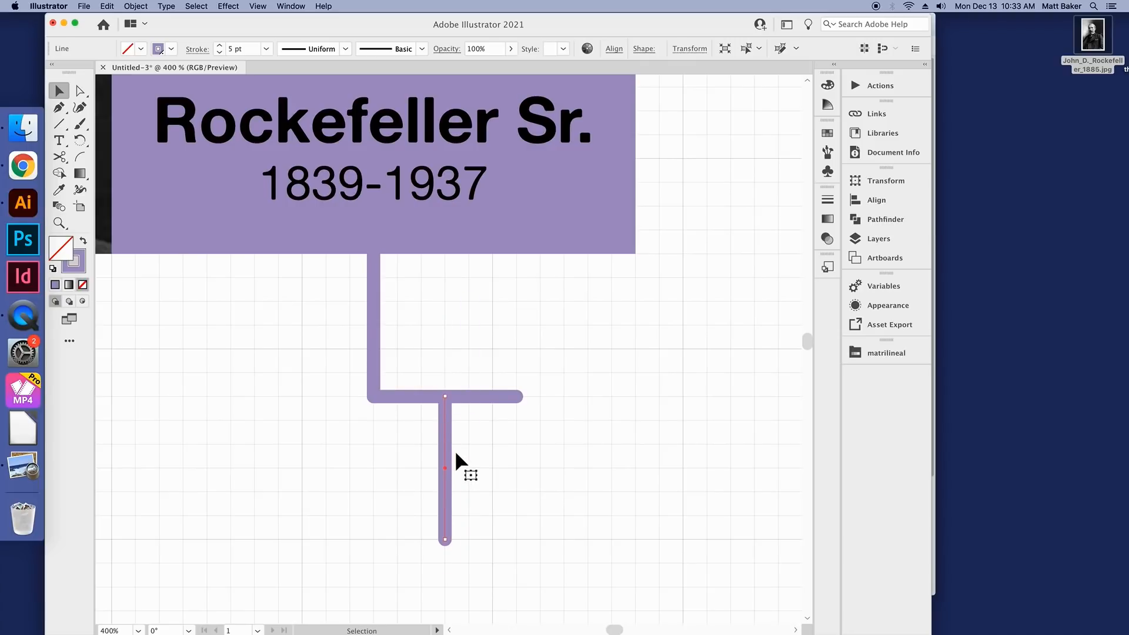
pyautogui.scroll(-3, 456, 453)
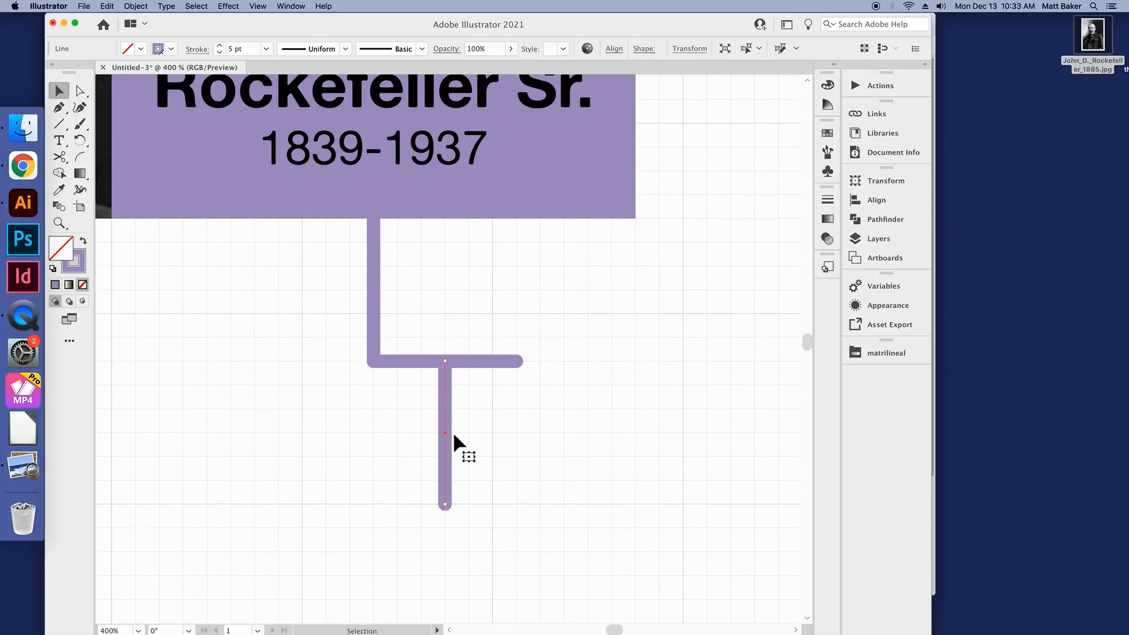
# Step: Make the lower vertical line's stroke dashed with 3 pt dashes and 3 pt gaps, and give it a butt cap
pyautogui.click(197, 49)
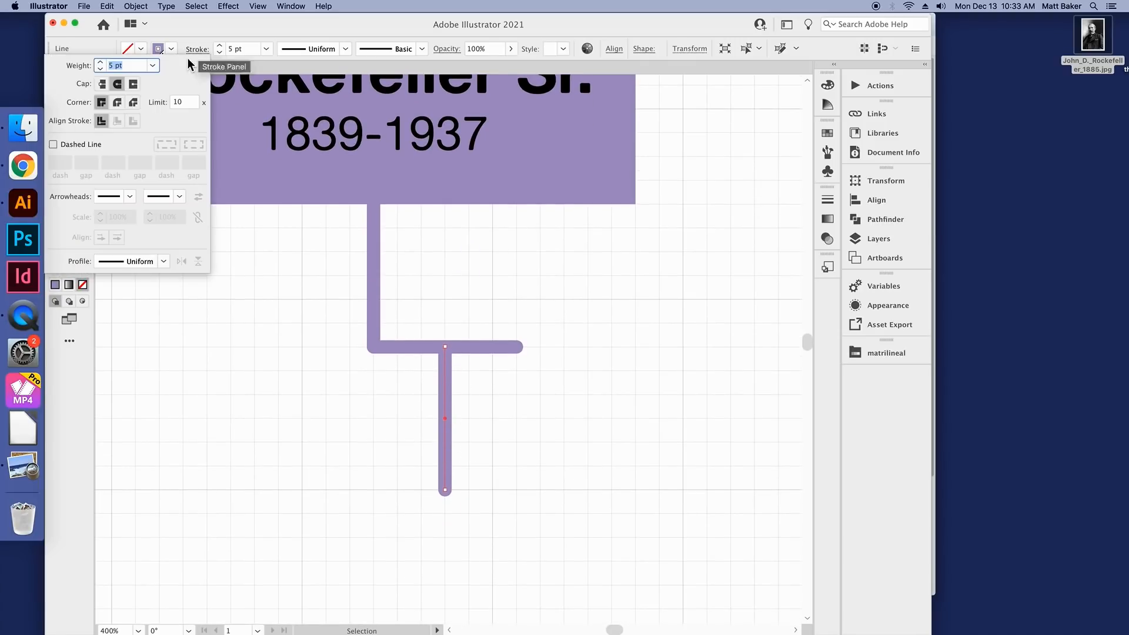
pyautogui.click(82, 149)
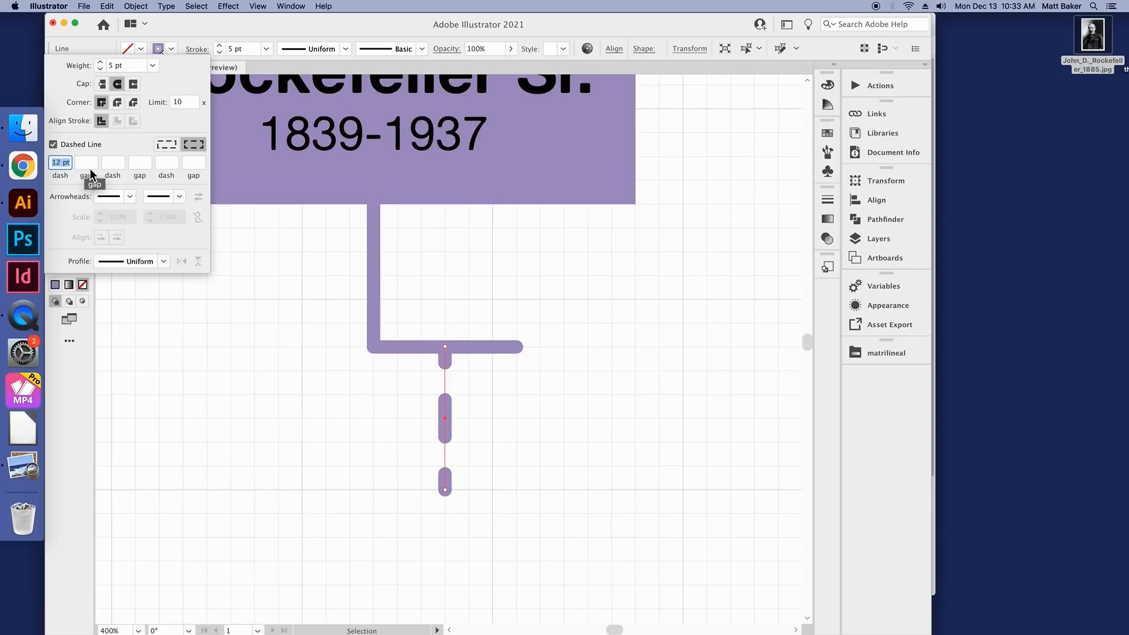
pyautogui.write('3')
pyautogui.press('Tab')
pyautogui.write('3')
pyautogui.press('Tab')
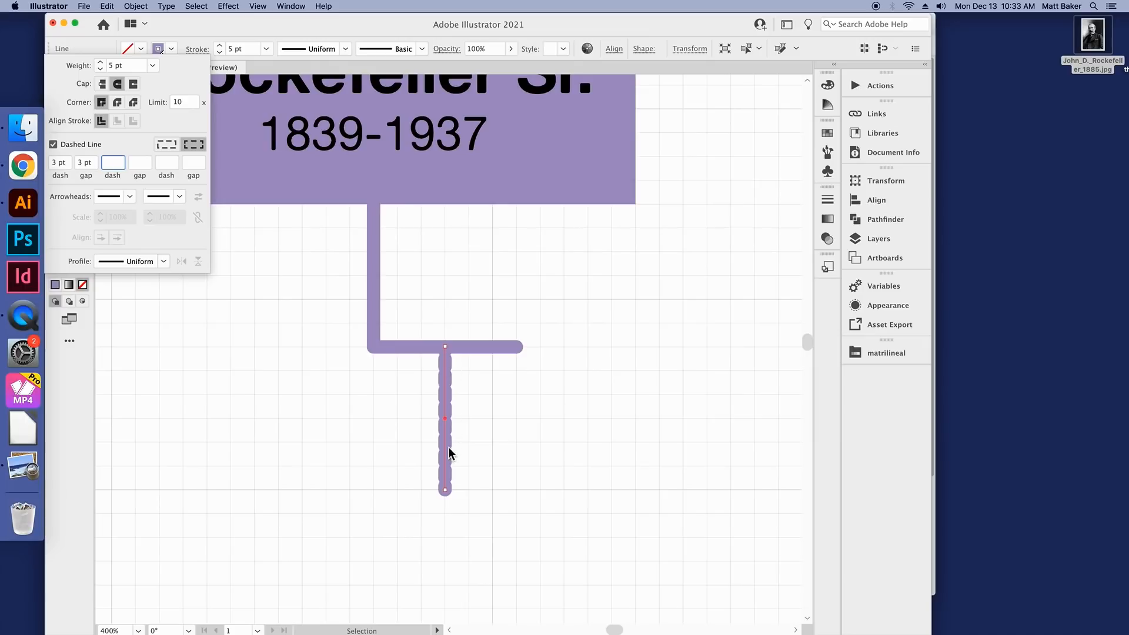
pyautogui.click(103, 84)
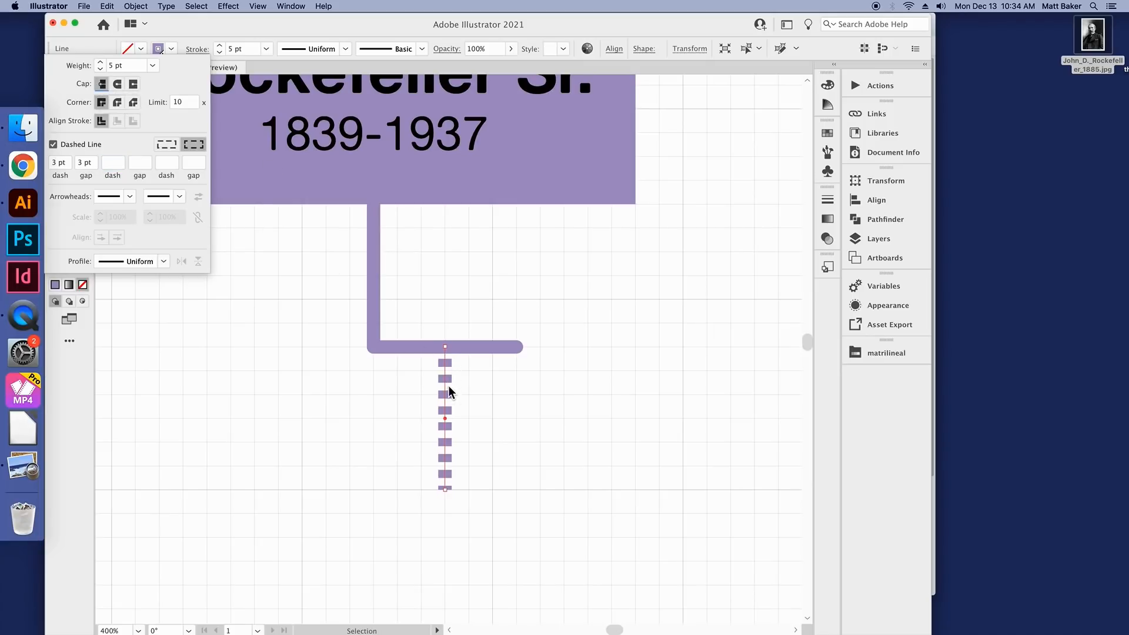
# Step: Set both the dash and the gap of the lower vertical line to 5 pt and deselect it
pyautogui.click(59, 163)
pyautogui.write('5')
pyautogui.press('Tab')
pyautogui.write('5')
pyautogui.press('Tab')
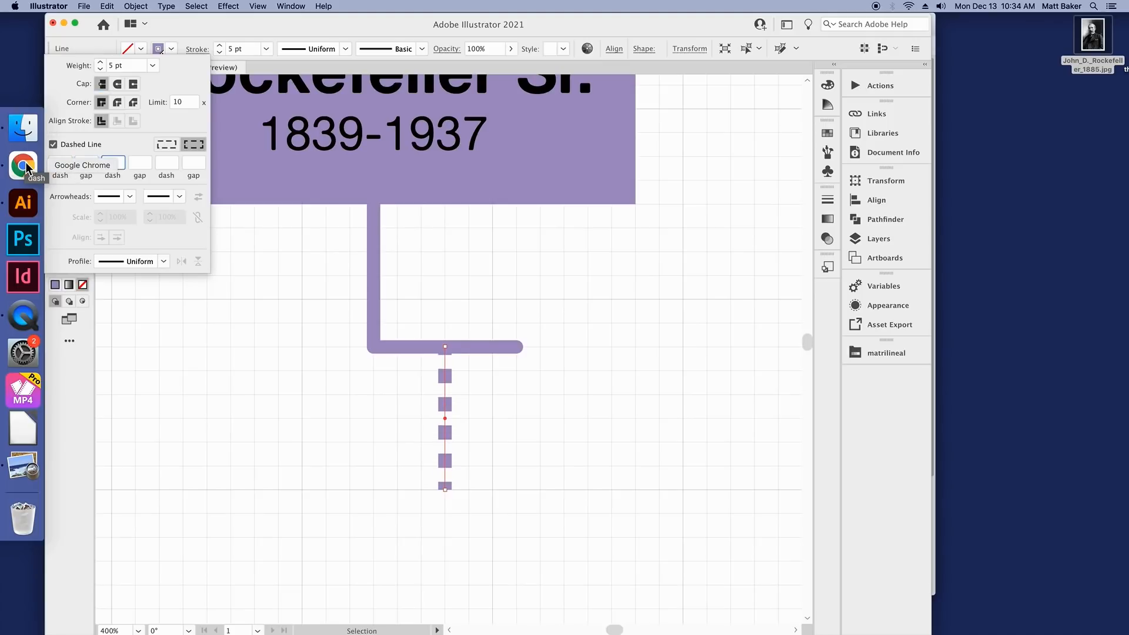
pyautogui.press('Return')
pyautogui.scroll(-1, 492, 405)
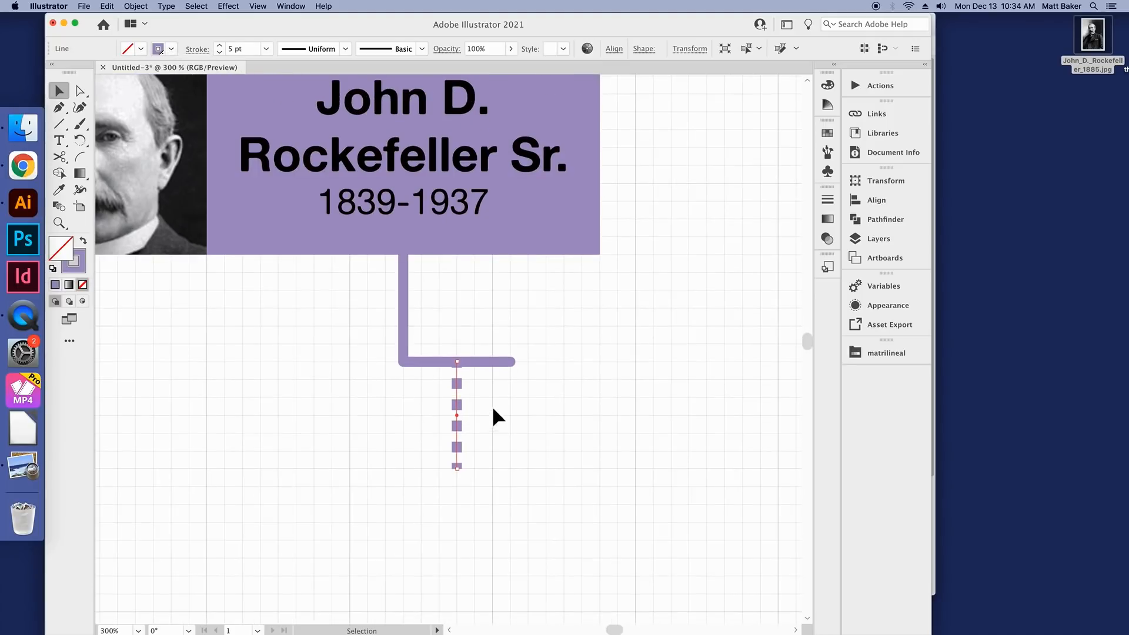
pyautogui.click(492, 410)
# Step: Lengthen the horizontal line at both ends so it extends to either side of the solid vertical line, and deselect it
pyautogui.scroll(-2, 493, 410)
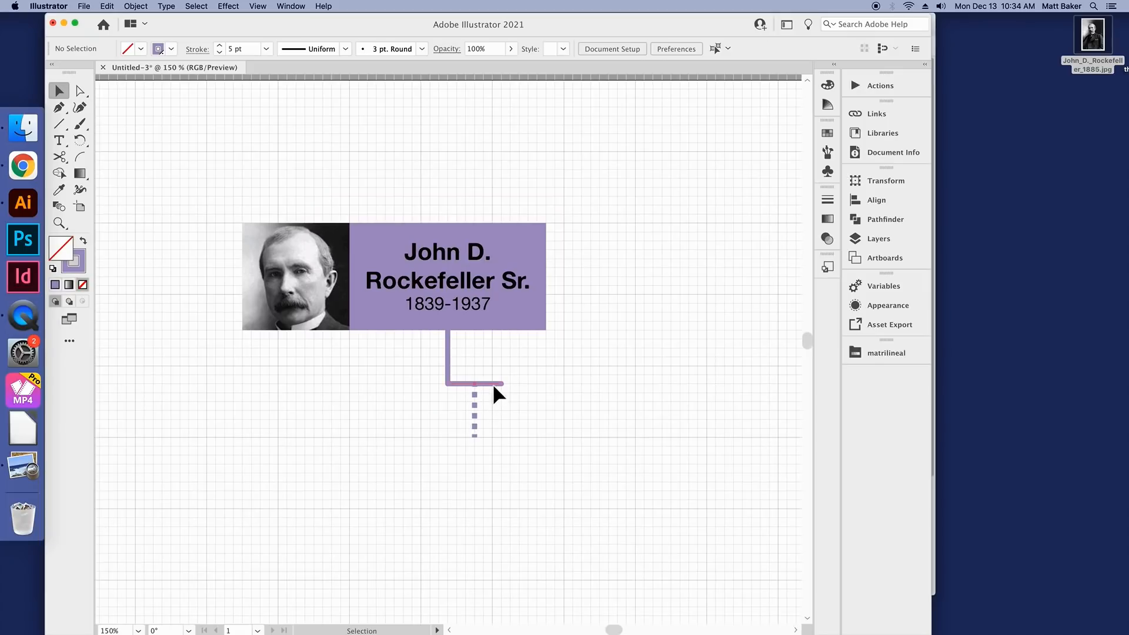
pyautogui.moveTo(447, 383); pyautogui.dragTo(375, 383)
pyautogui.click(502, 383)
pyautogui.click(504, 421)
pyautogui.scroll(-2, 503, 421)
pyautogui.scroll(2, 504, 423)
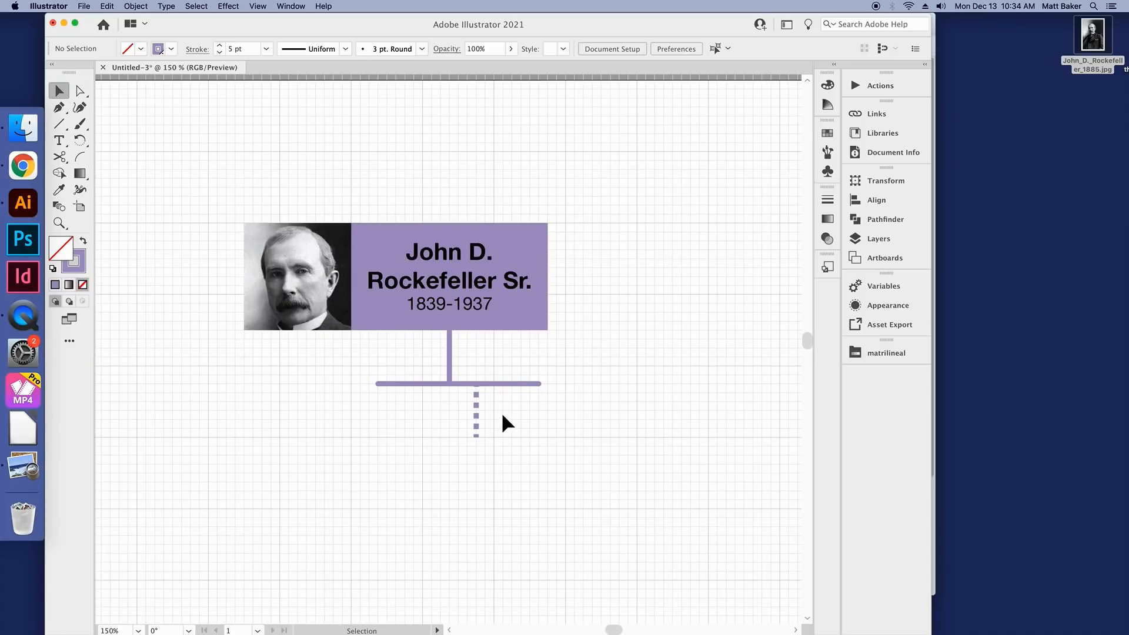
pyautogui.scroll(-1, 502, 415)
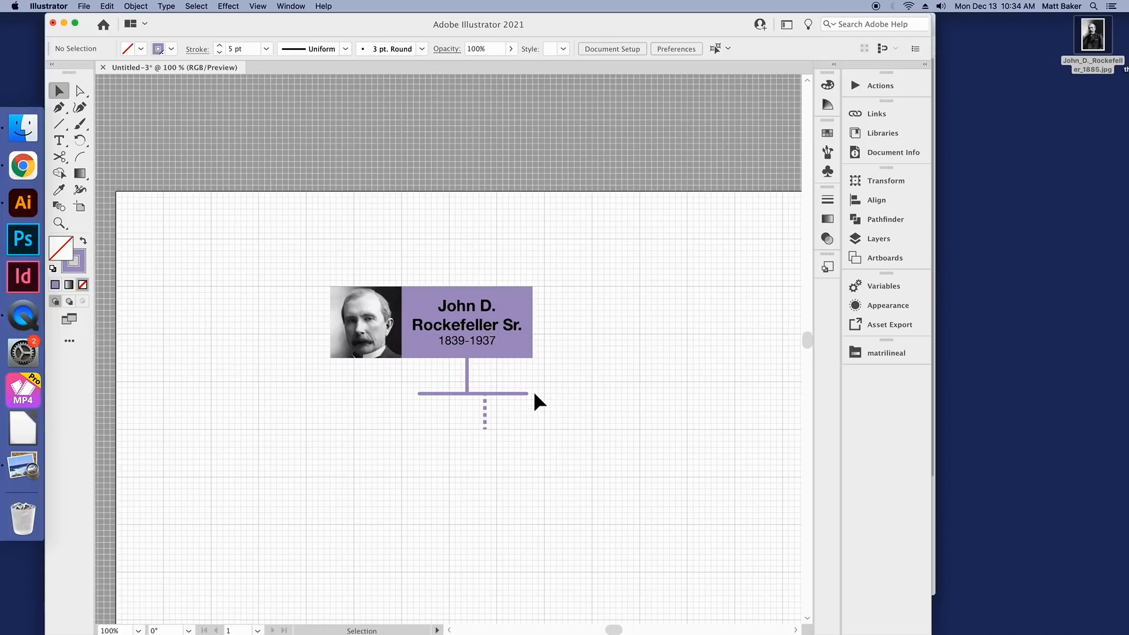
pyautogui.scroll(2, 533, 419)
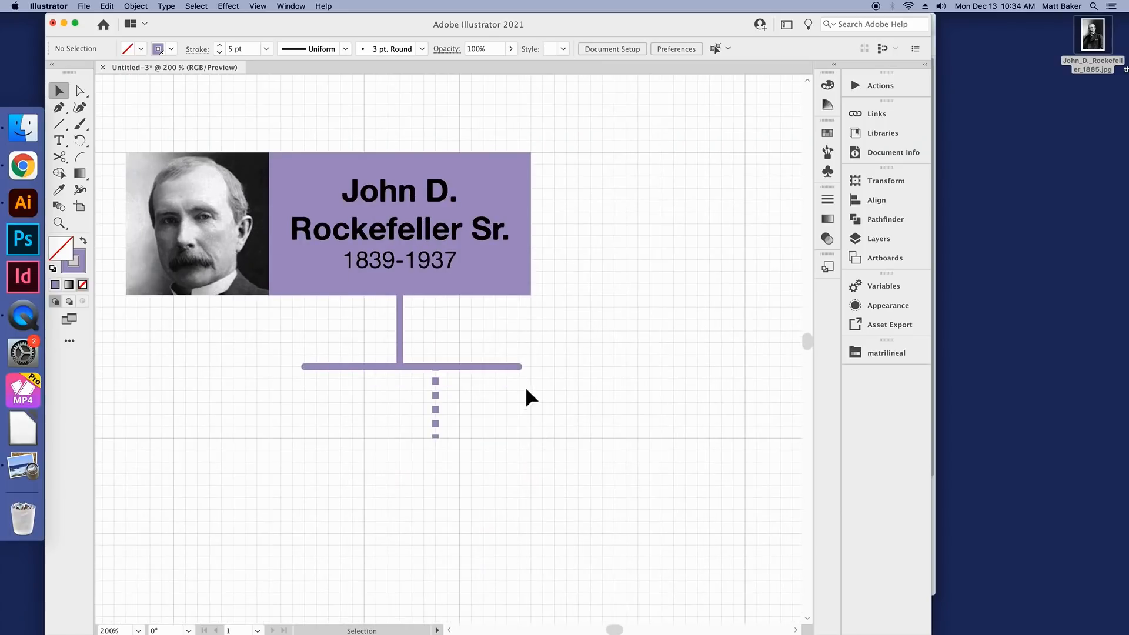
pyautogui.scroll(-2, 530, 393)
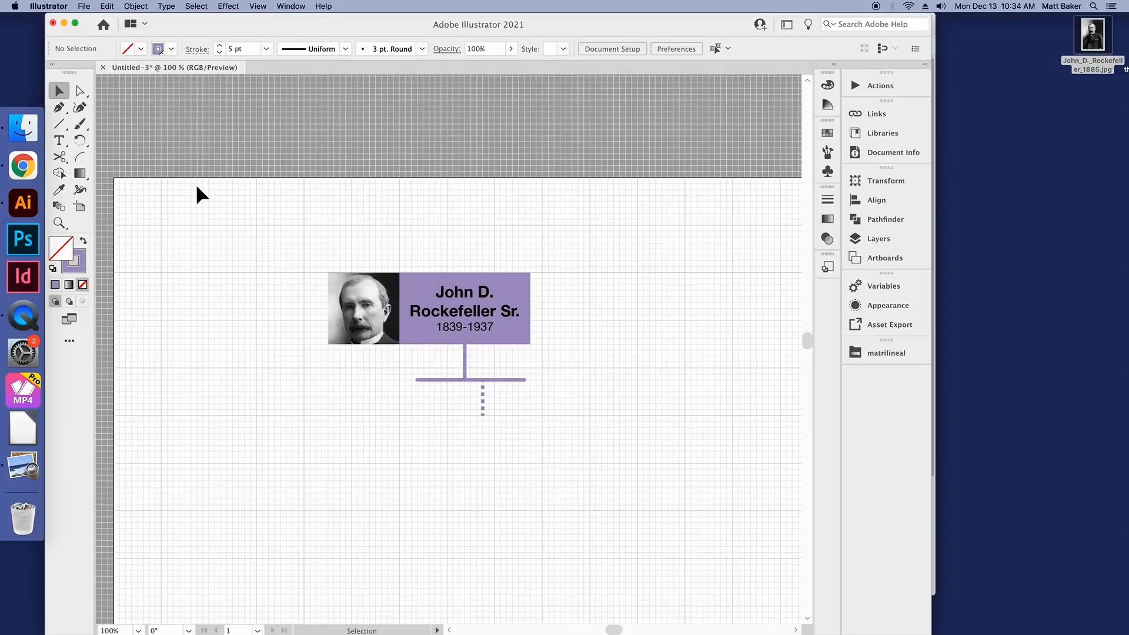
# Step: Draw a circle below the portrait with the Ellipse tool, then move it slightly up and to the left
pyautogui.scroll(-2, 196, 182)
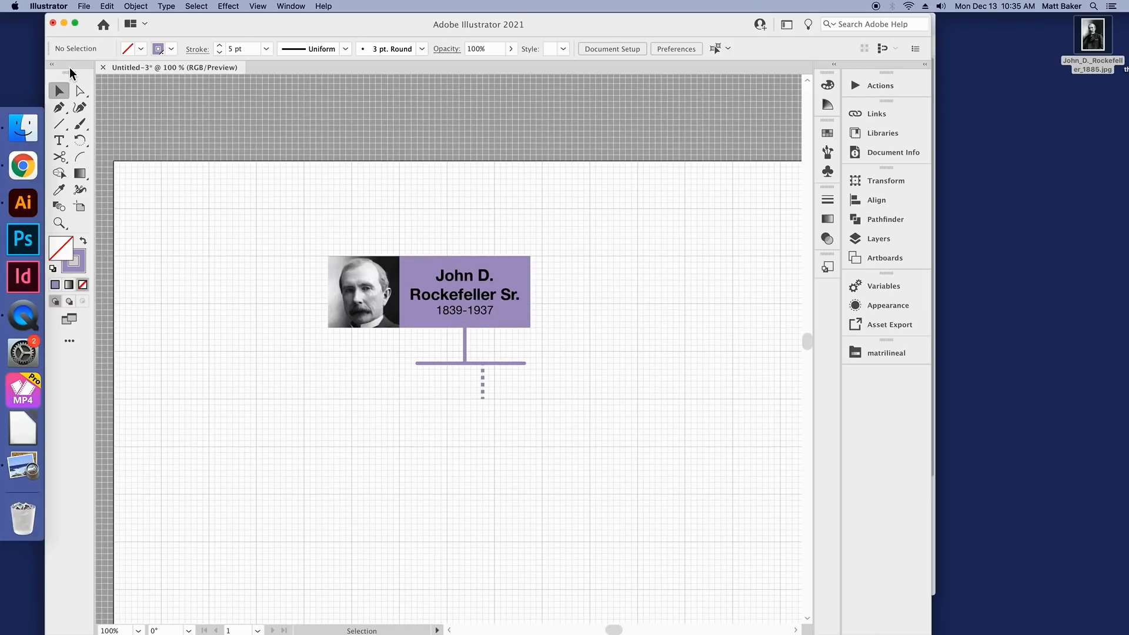
pyautogui.click(65, 128)
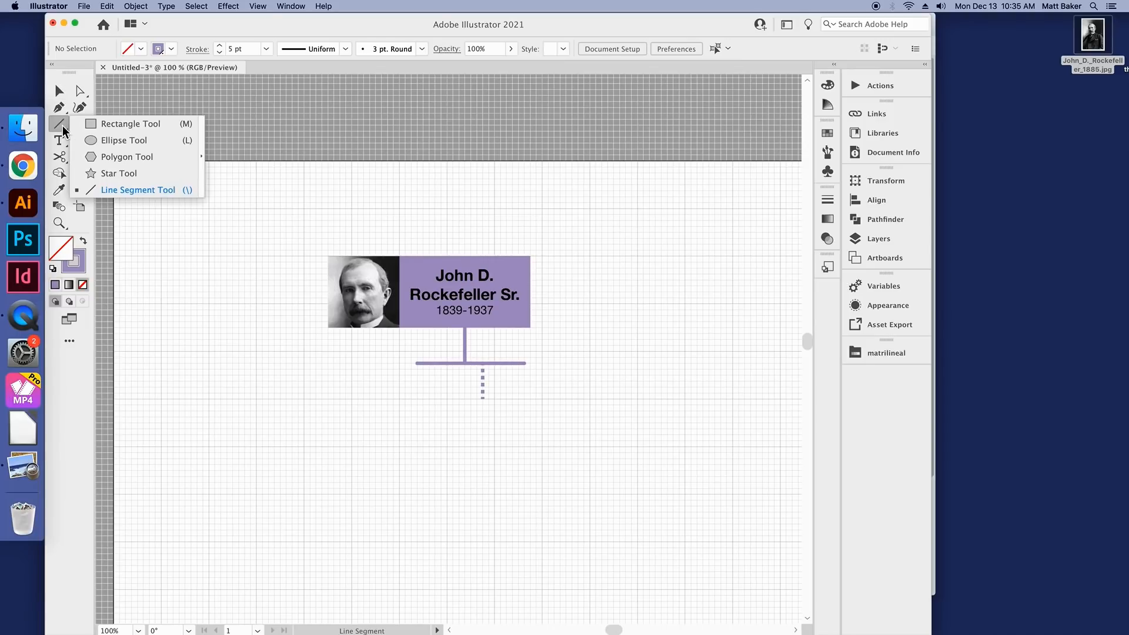
pyautogui.click(172, 140)
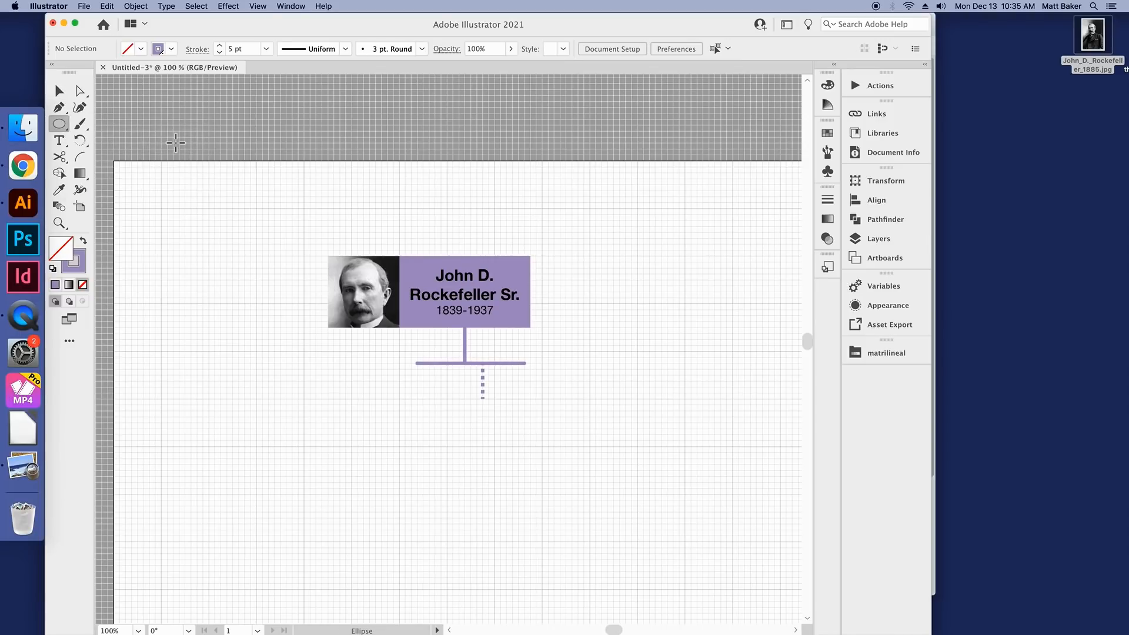
pyautogui.scroll(-3, 176, 143)
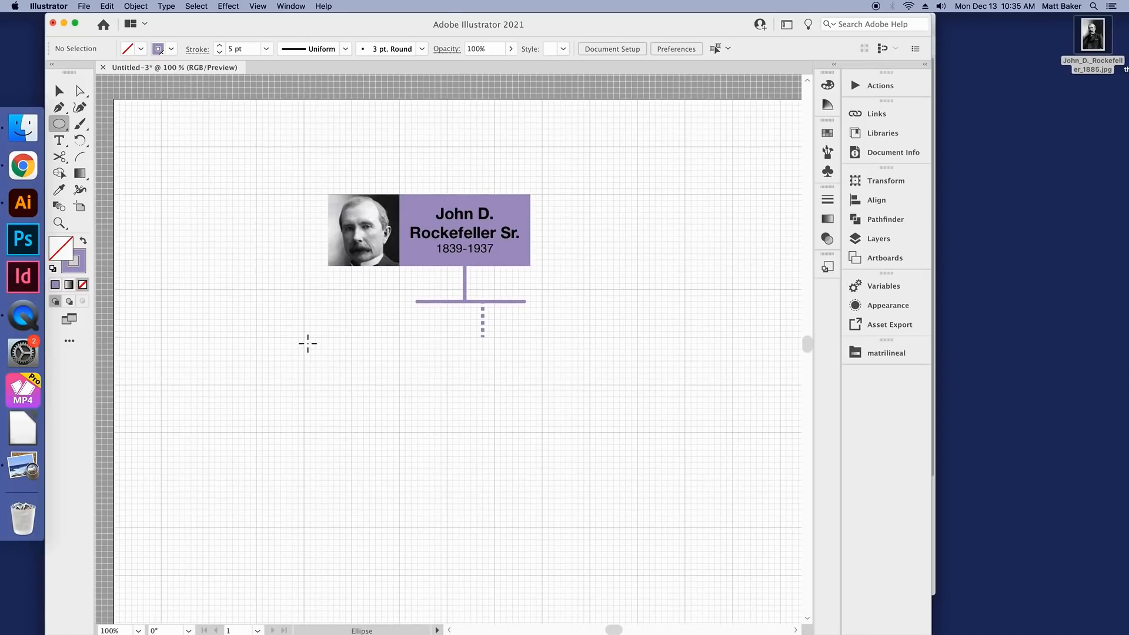
pyautogui.moveTo(303, 336); pyautogui.dragTo(419, 363)
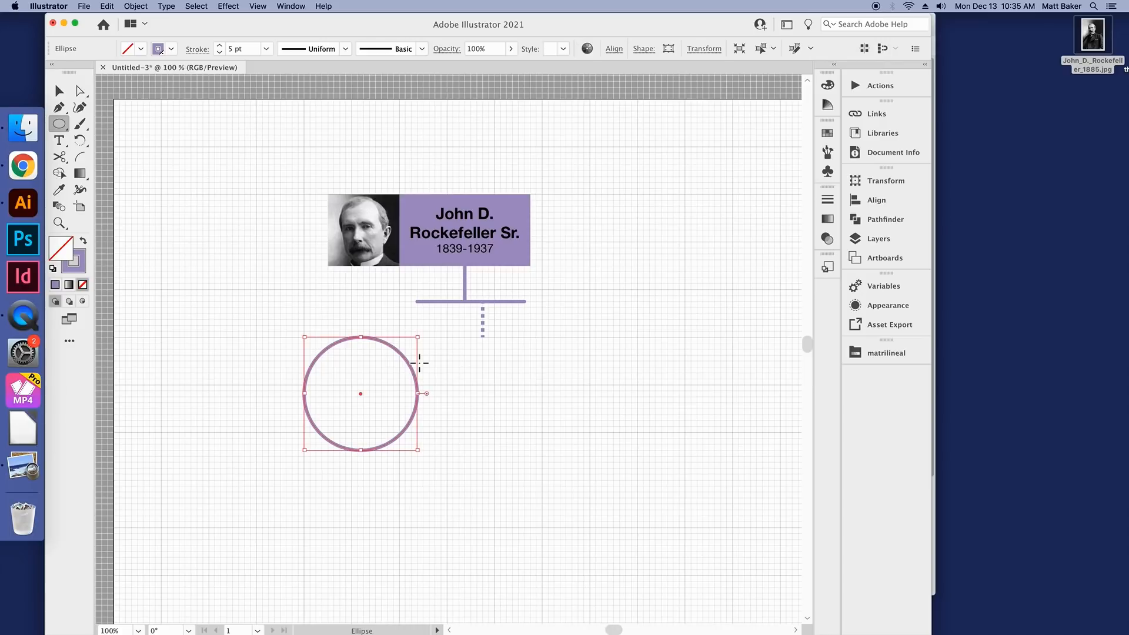
pyautogui.click(58, 90)
pyautogui.moveTo(401, 354)
pyautogui.mouseDown()
pyautogui.moveTo(715, 218)
pyautogui.moveTo(440, 267)
pyautogui.moveTo(411, 371)
pyautogui.moveTo(389, 338)
pyautogui.mouseUp()
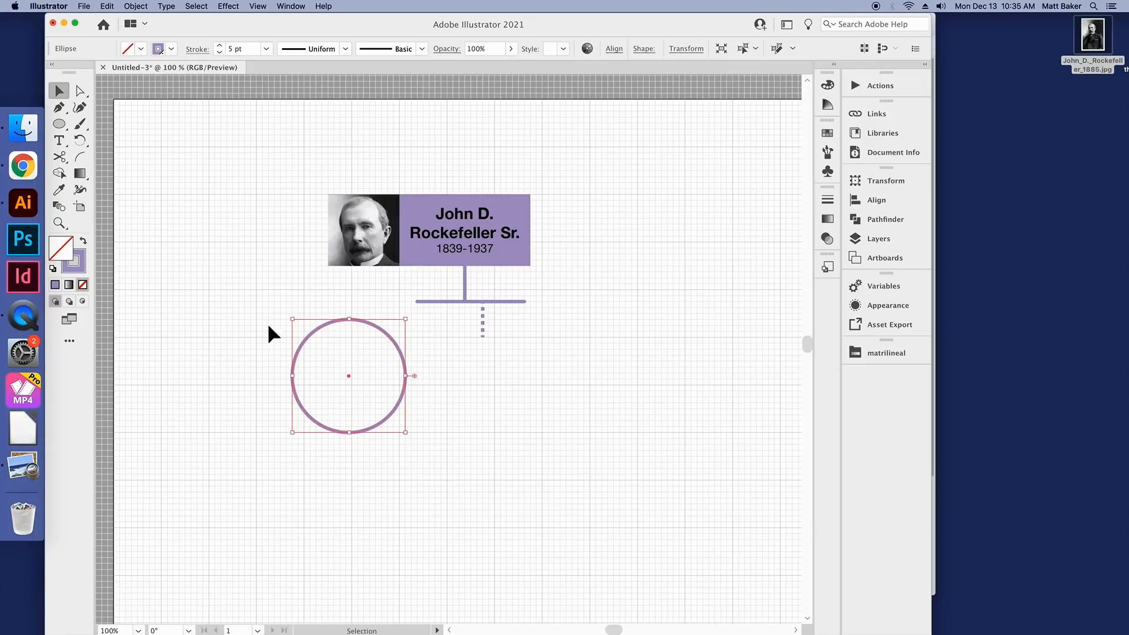
# Step: Cut the circle's outline at its left and top anchor points with the Scissors tool
pyautogui.click(59, 156)
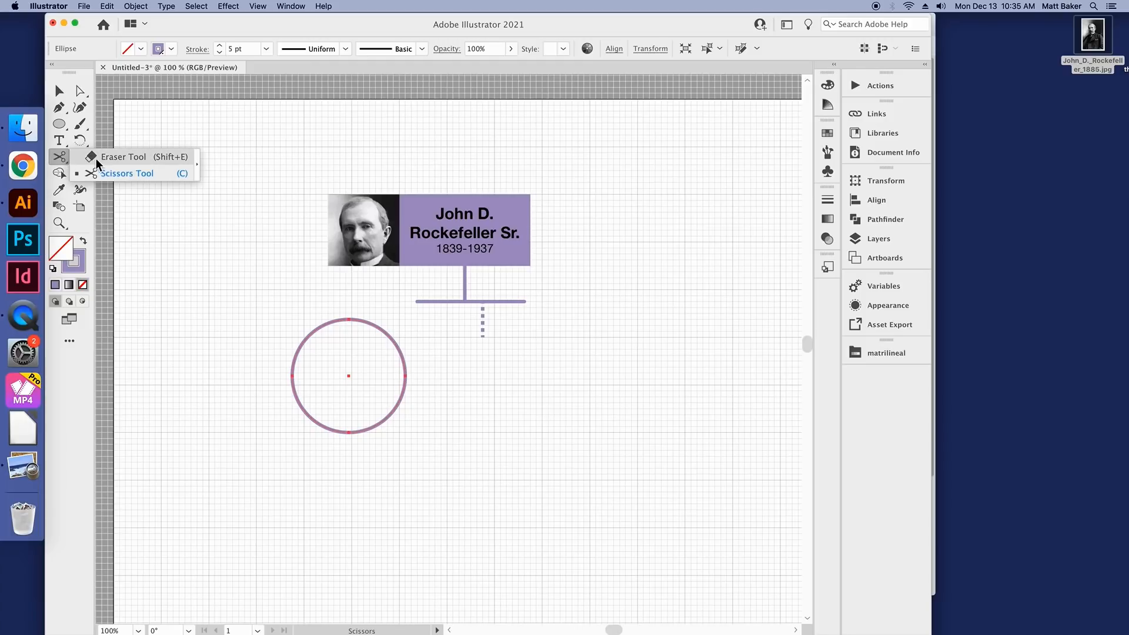
pyautogui.click(96, 159)
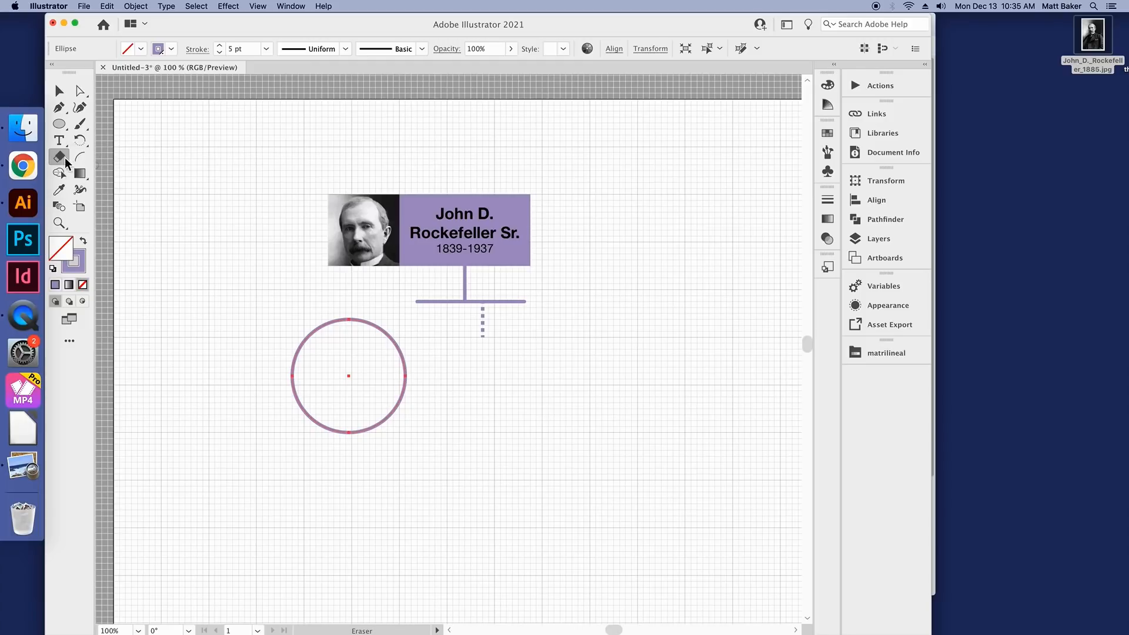
pyautogui.click(62, 158)
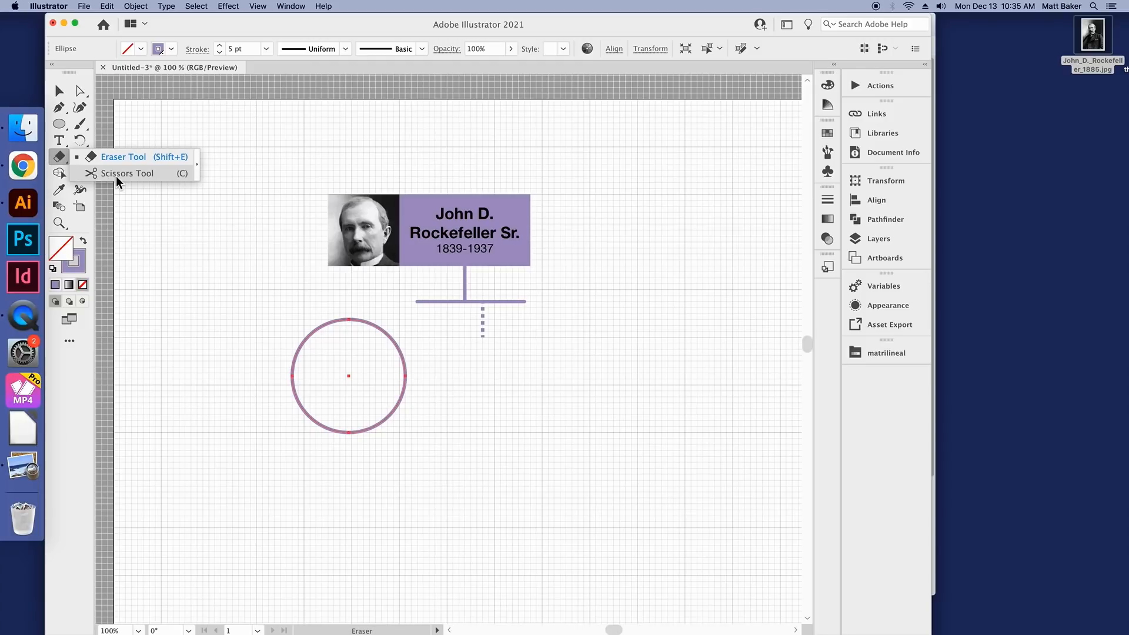
pyautogui.click(116, 175)
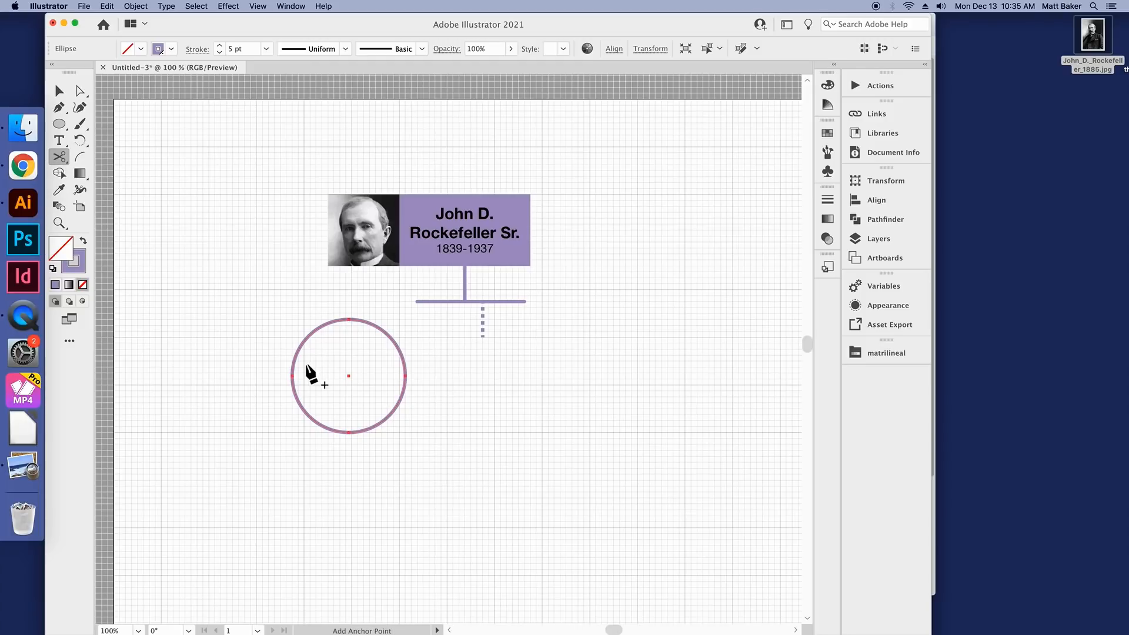
pyautogui.scroll(3, 305, 364)
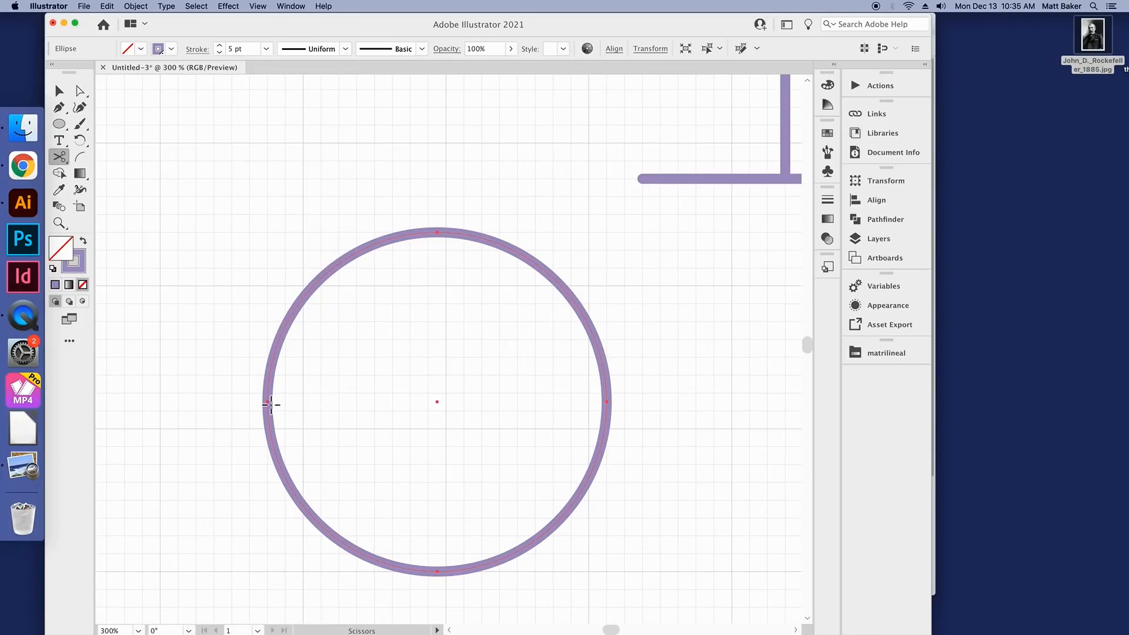
pyautogui.click(269, 403)
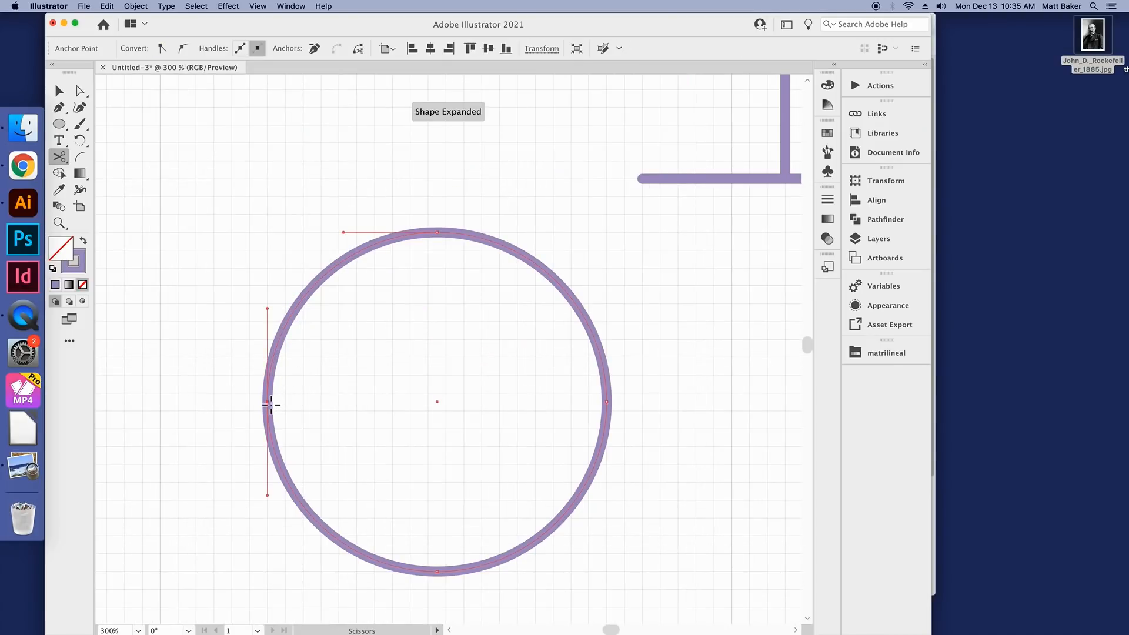
pyautogui.click(441, 234)
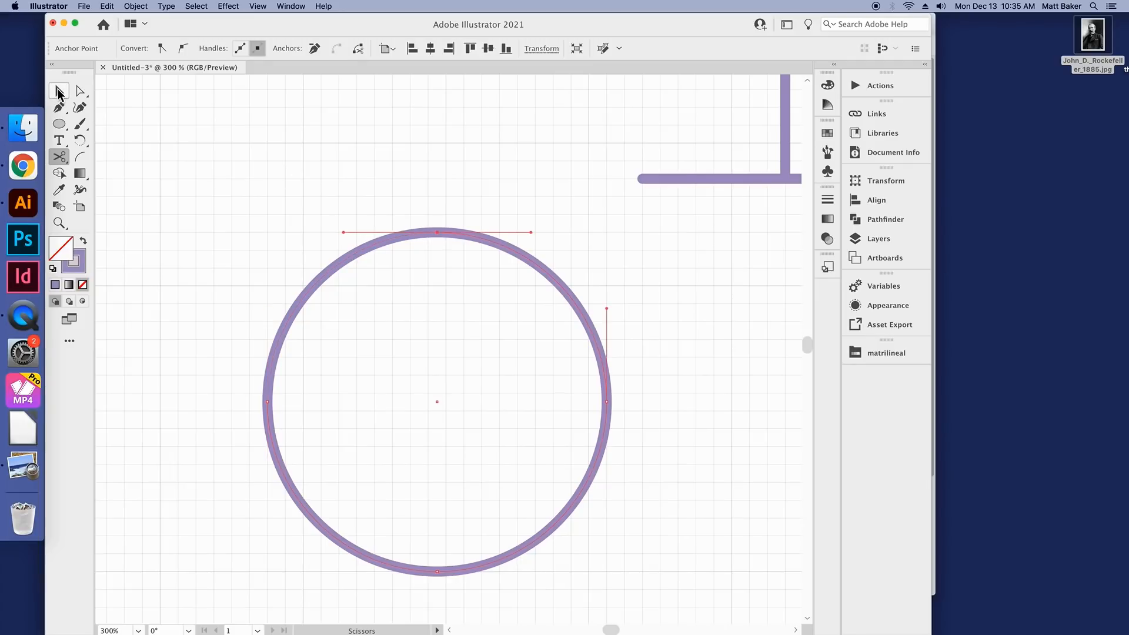
# Step: Move the upper-left quarter arc away from the circle and delete the remaining three-quarter arc
pyautogui.click(58, 91)
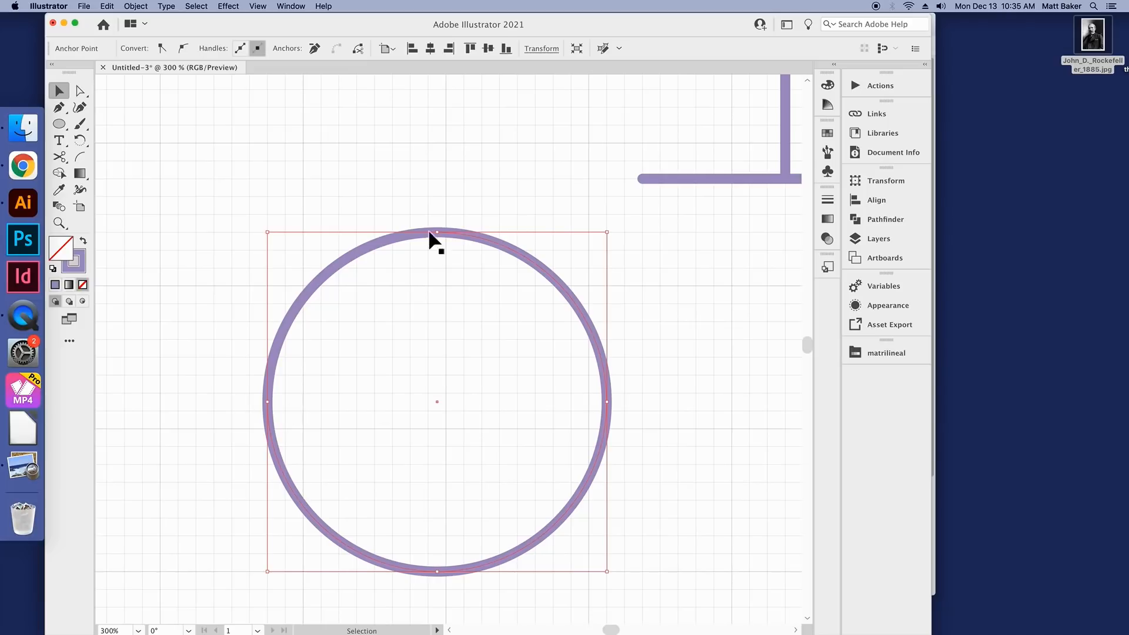
pyautogui.click(343, 257)
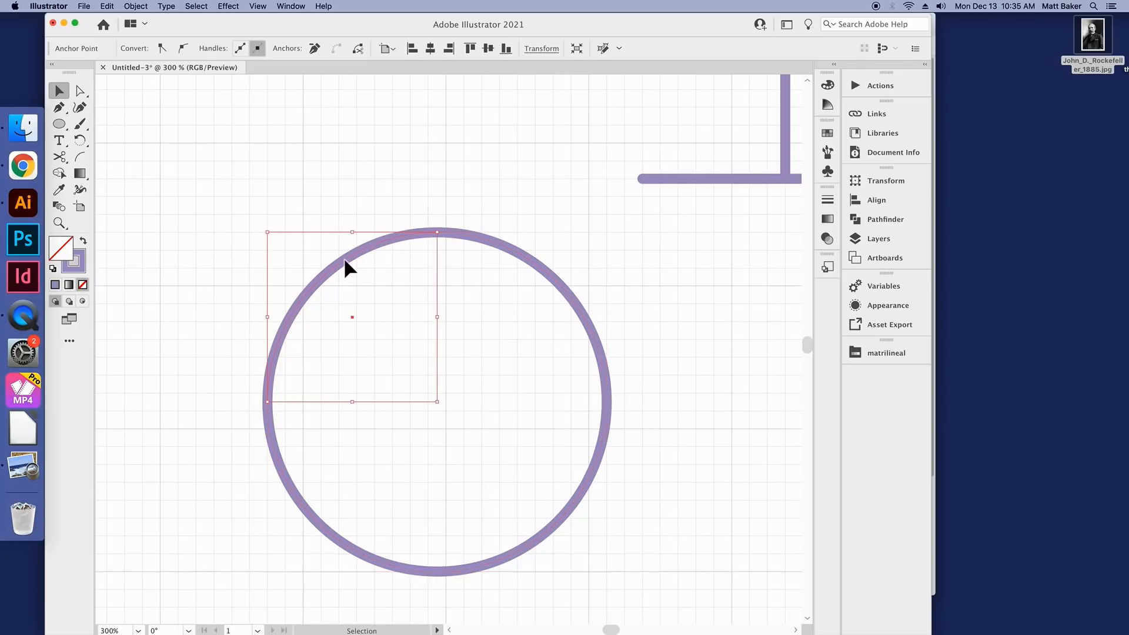
pyautogui.moveTo(344, 259); pyautogui.dragTo(284, 186)
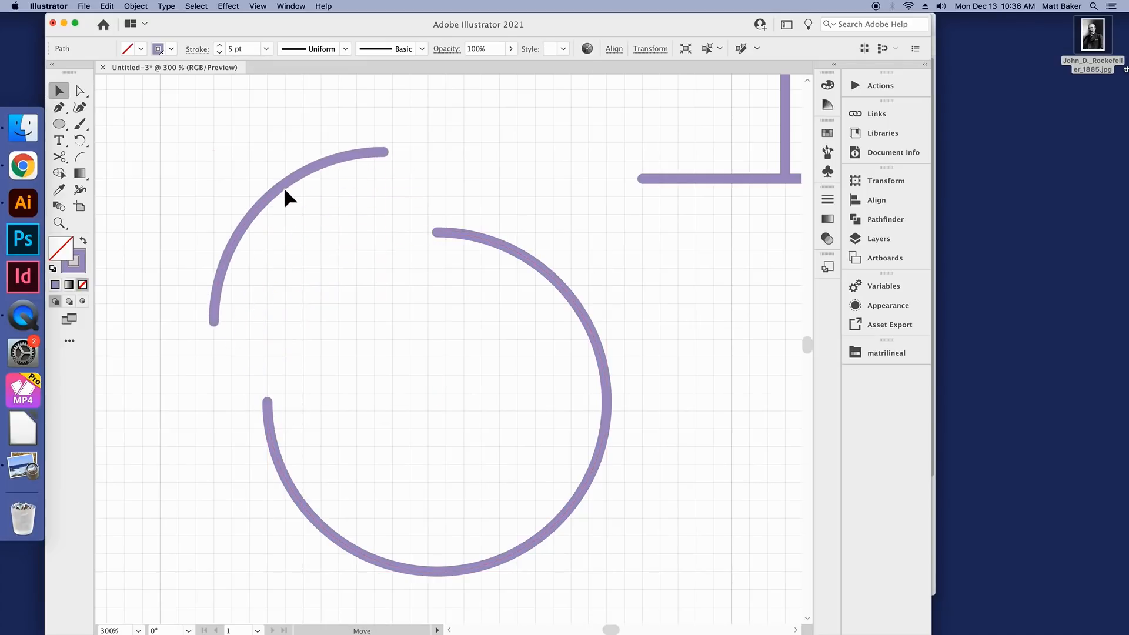
pyautogui.scroll(-2, 414, 234)
pyautogui.scroll(3, 416, 241)
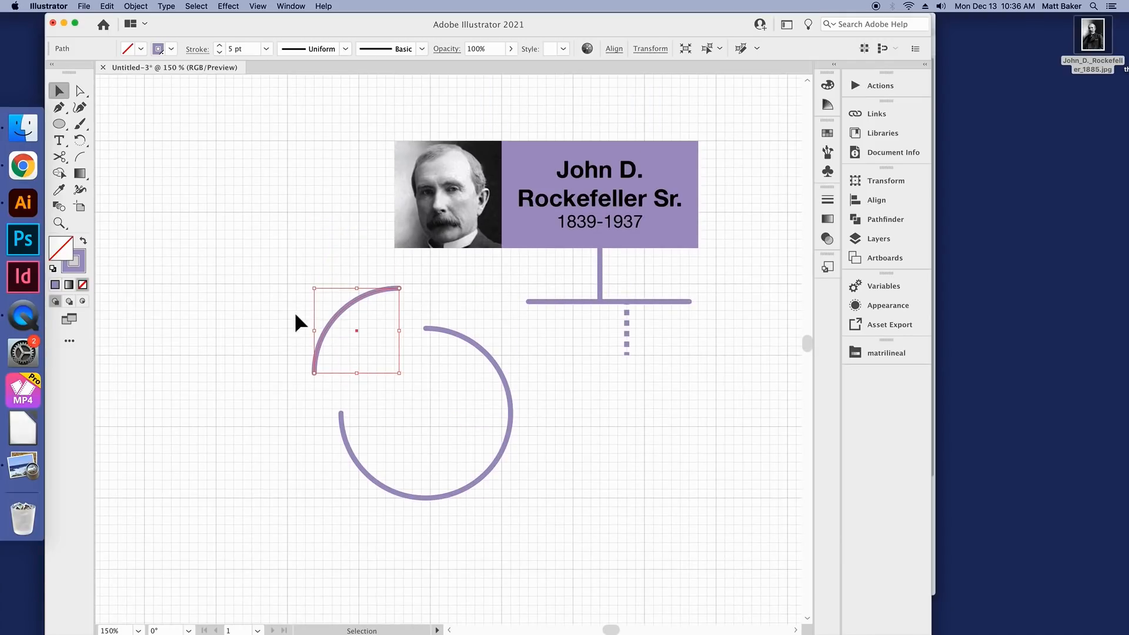
pyautogui.click(365, 323)
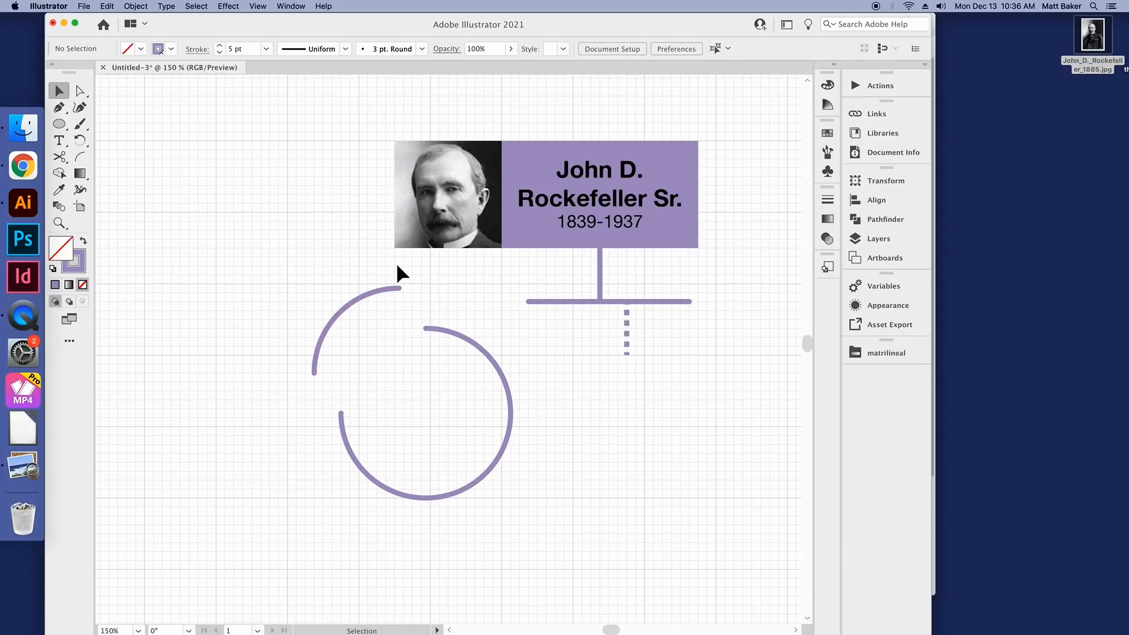
pyautogui.click(463, 341)
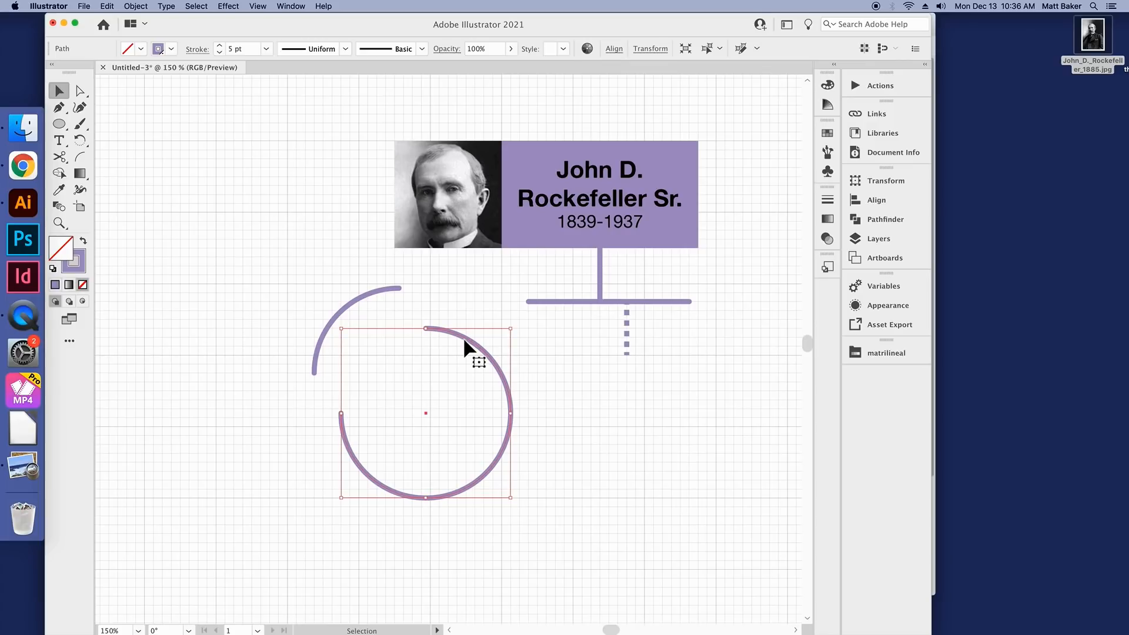
pyautogui.press('Delete')
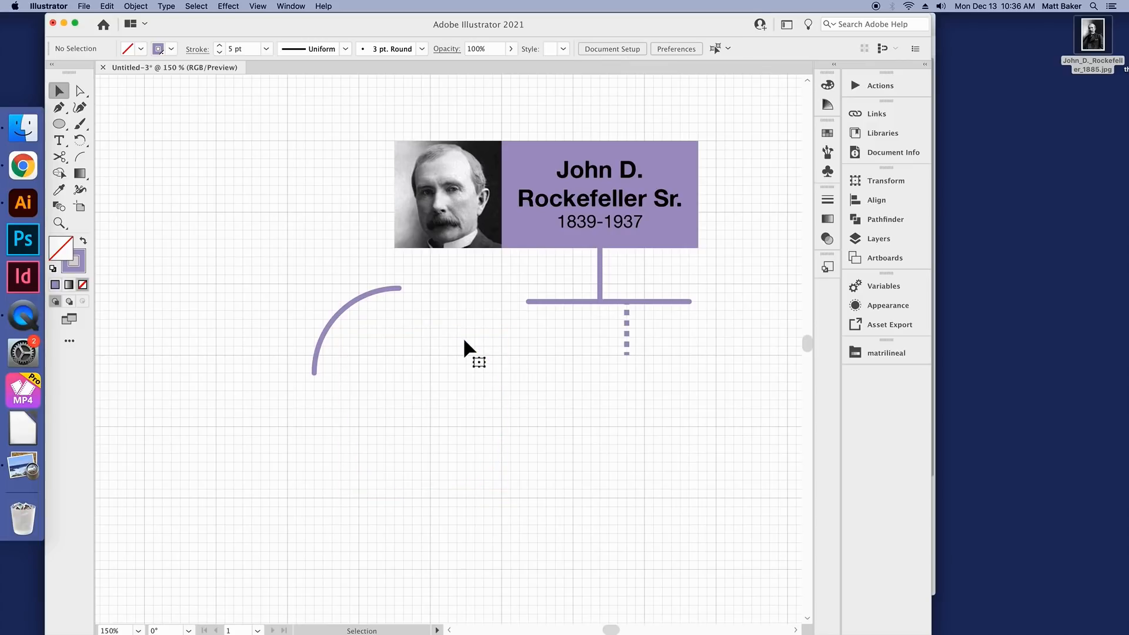
# Step: Place the quarter arc so its upper end meets the left end of the horizontal line, and deselect it
pyautogui.moveTo(377, 292); pyautogui.dragTo(506, 306)
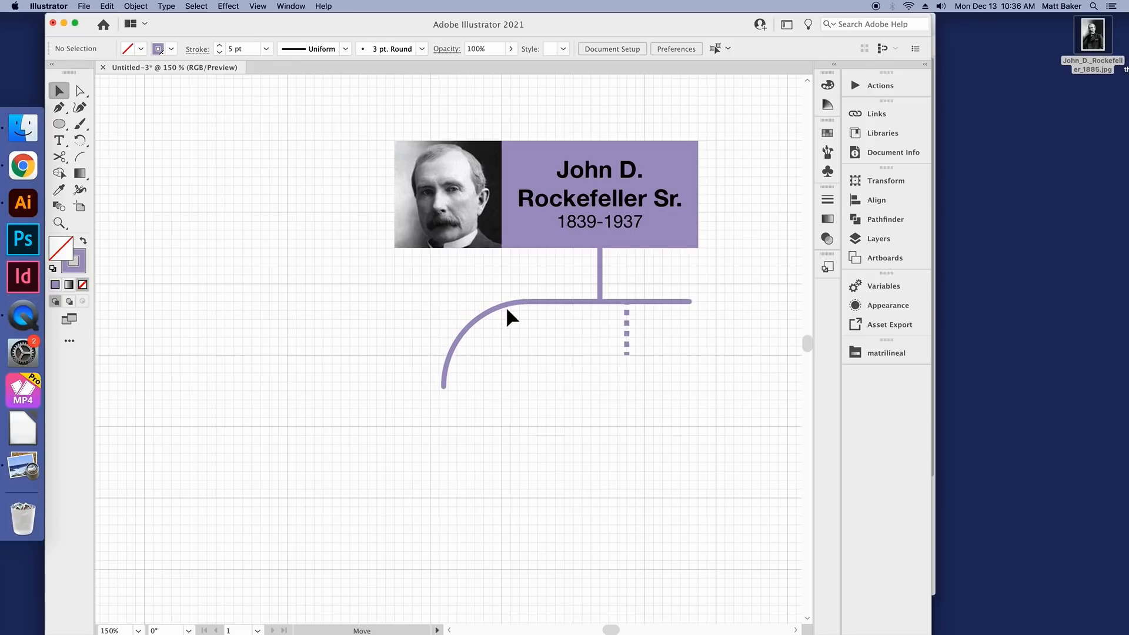
pyautogui.click(594, 376)
pyautogui.scroll(-1, 563, 388)
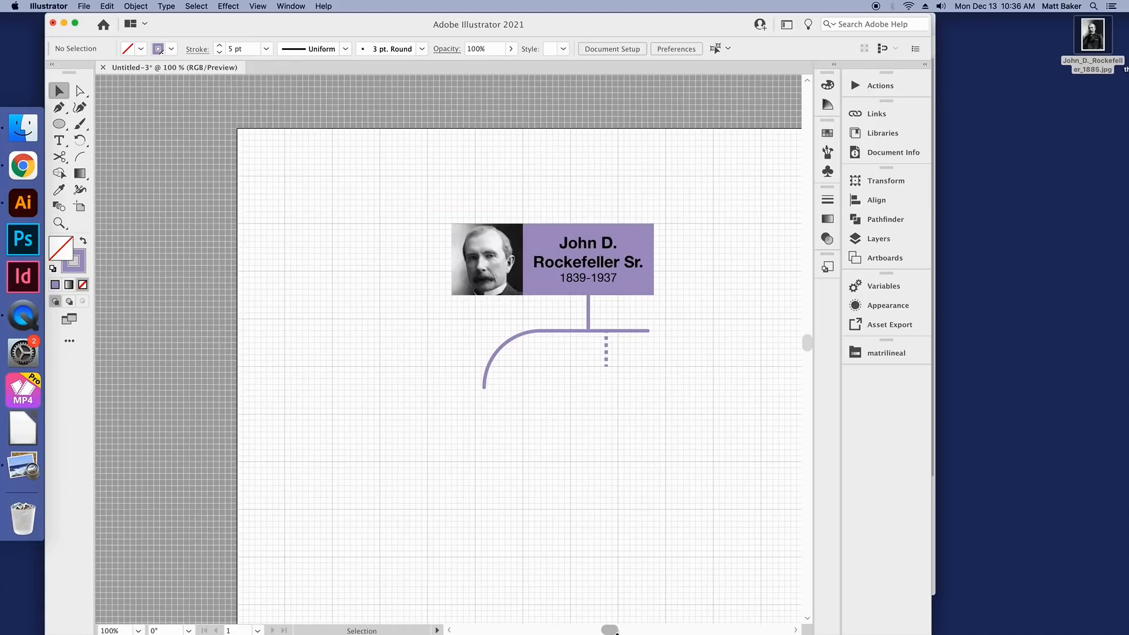
# Step: Duplicate the solid vertical line and place the copy so it continues down from the arc's lower end
pyautogui.hscroll(5, 375, 449)
pyautogui.scroll(2, 284, 382)
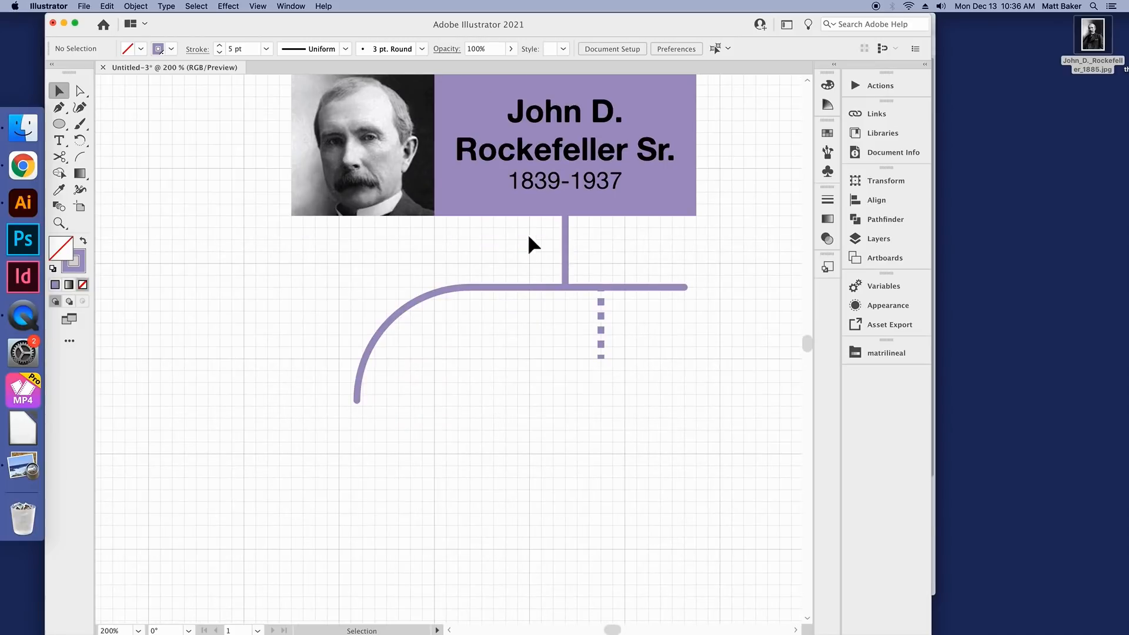
pyautogui.click(565, 247)
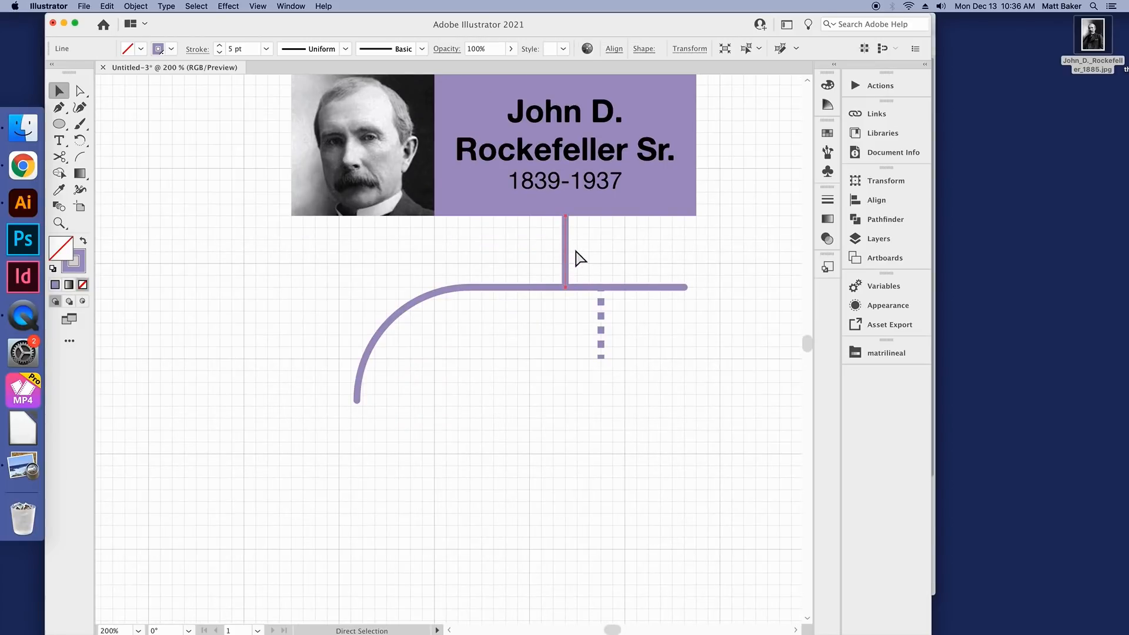
pyautogui.press('super+v')
pyautogui.moveTo(450, 323); pyautogui.dragTo(356, 410)
pyautogui.click(365, 358)
pyautogui.click(371, 440)
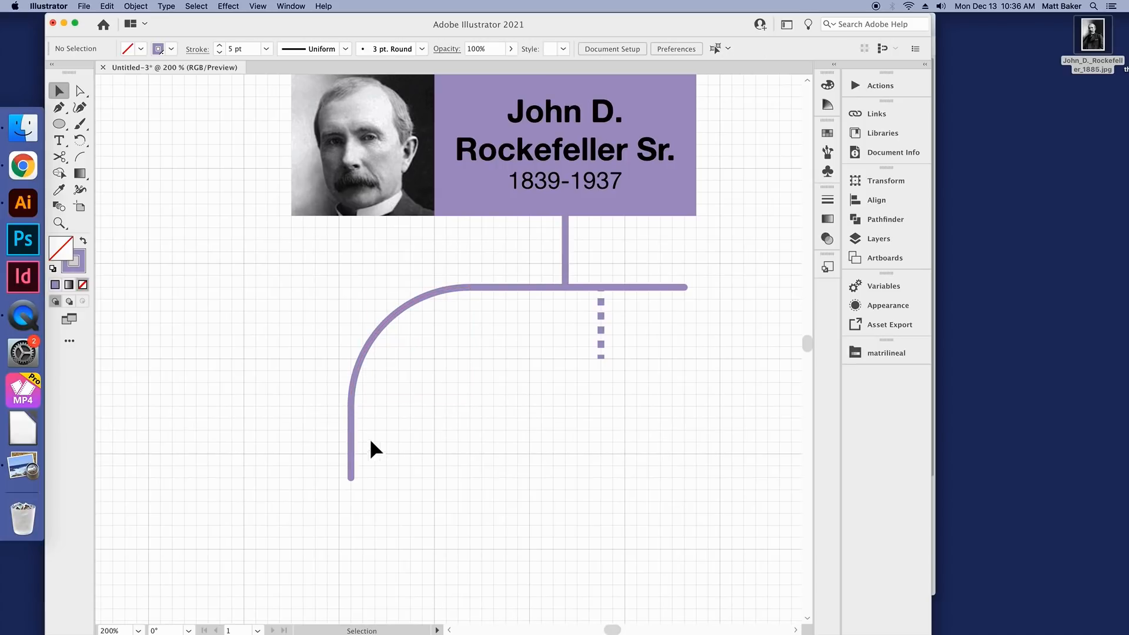
# Step: Delete the short dashed vertical line beneath the horizontal line
pyautogui.scroll(-3, 368, 436)
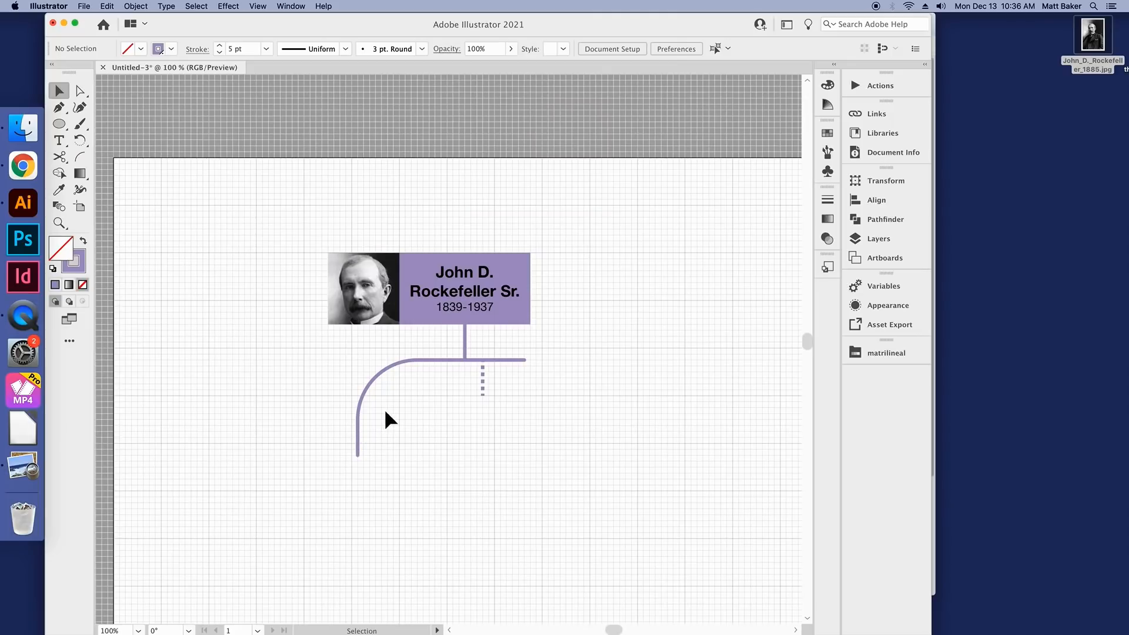
pyautogui.scroll(3, 403, 401)
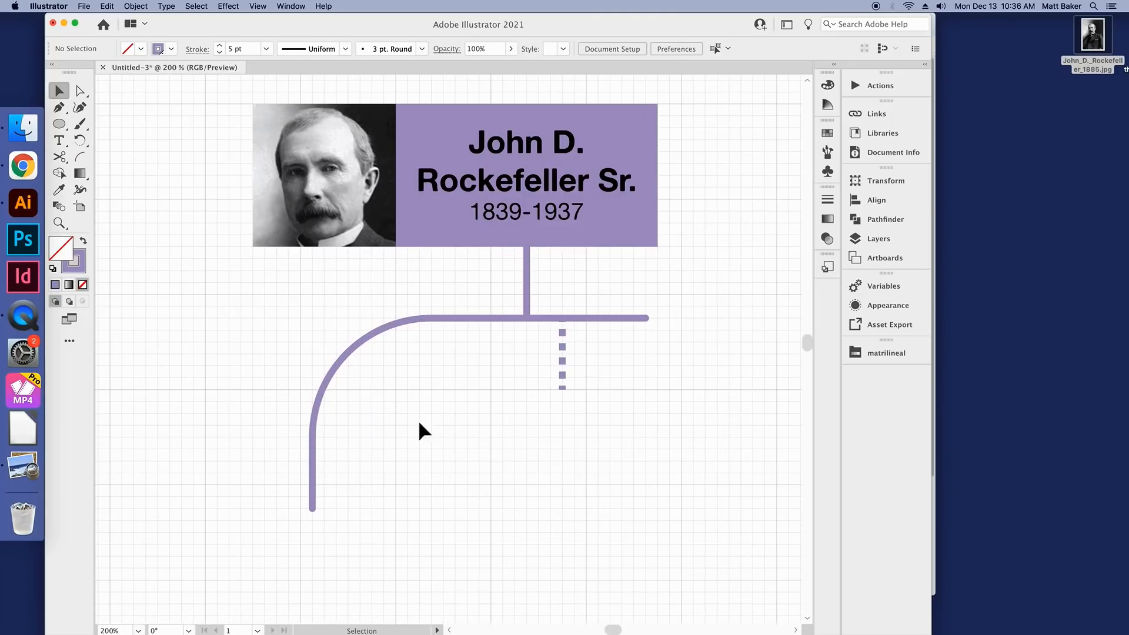
pyautogui.press('Delete')
# Step: Give the lower vertical line, arc and horizontal line a dashed stroke with 6 pt dash and gap and a butt cap
pyautogui.click(312, 475)
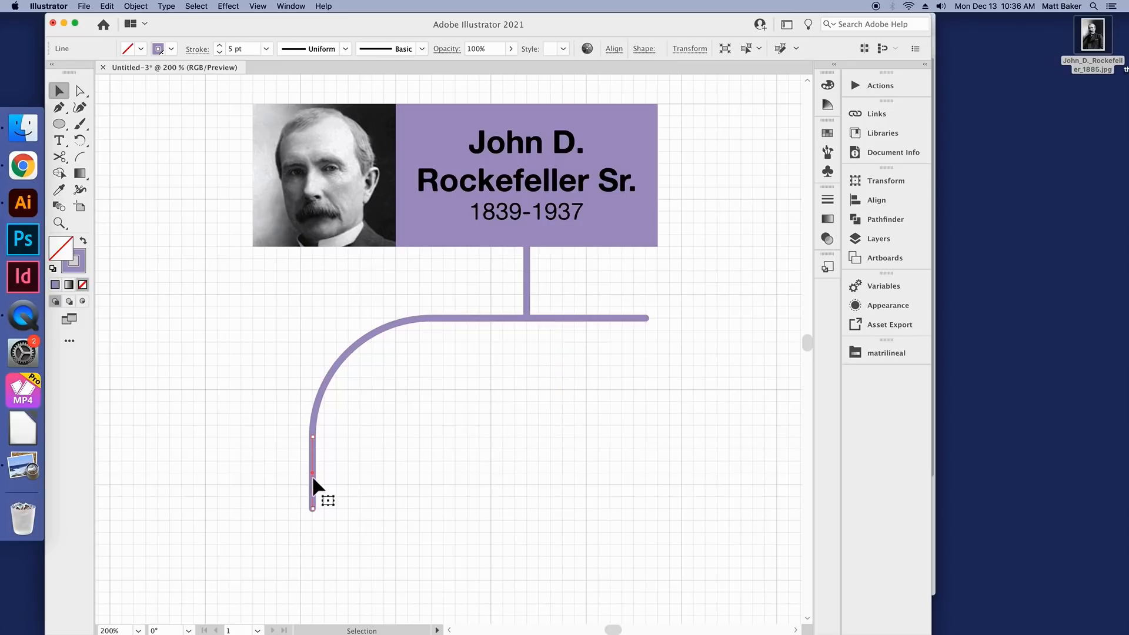
pyautogui.keyDown('shift'); pyautogui.click(492, 318); pyautogui.keyUp('shift')
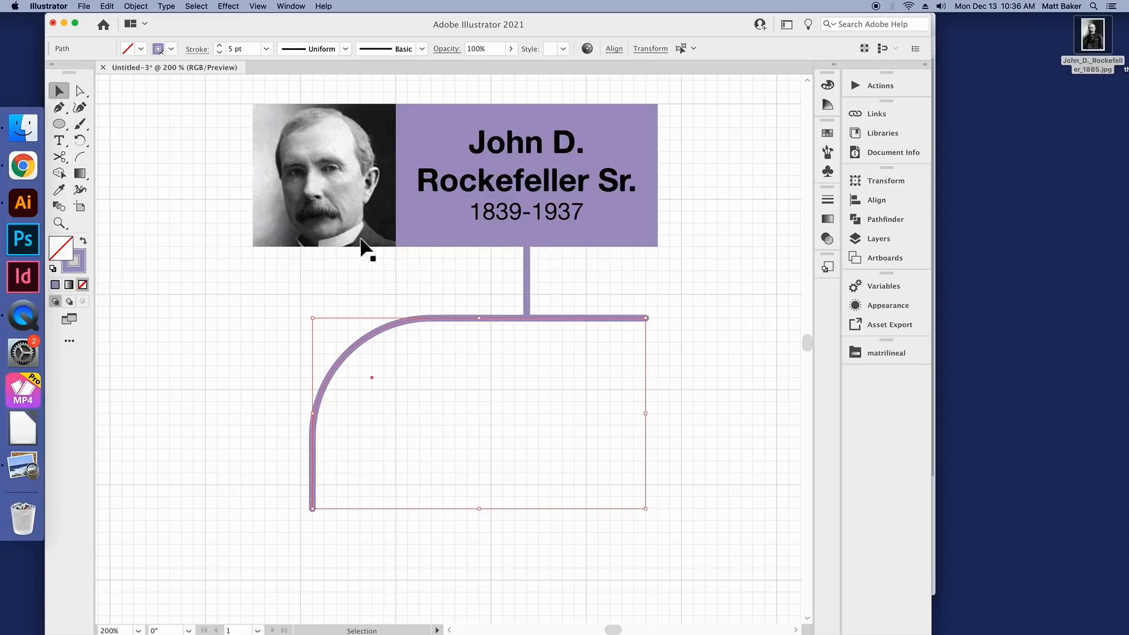
pyautogui.click(202, 51)
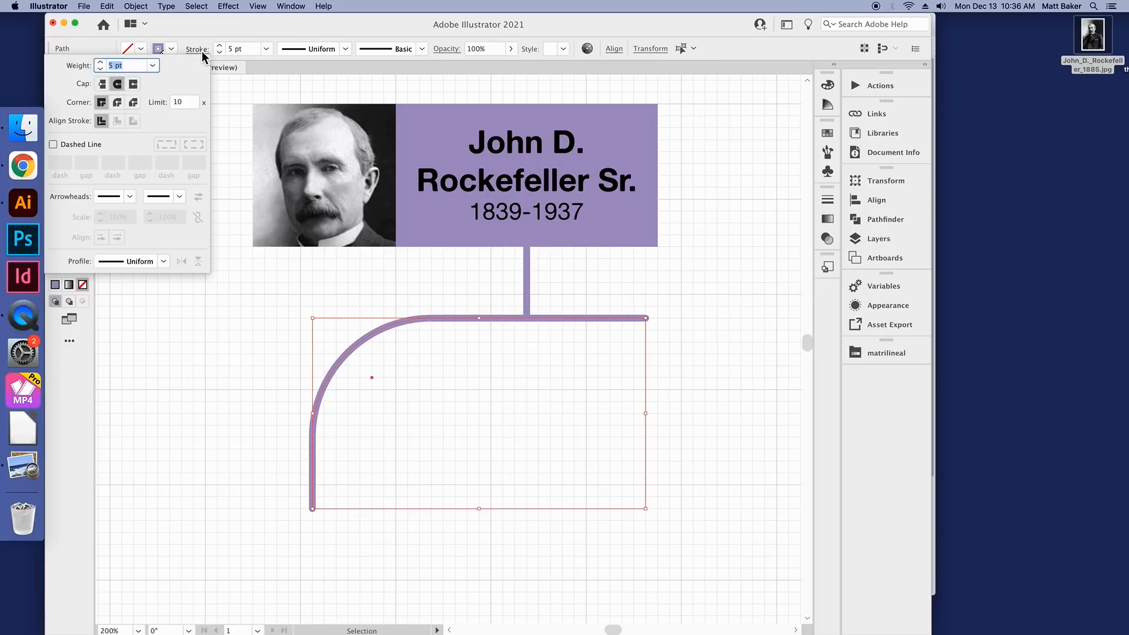
pyautogui.click(77, 147)
pyautogui.click(102, 83)
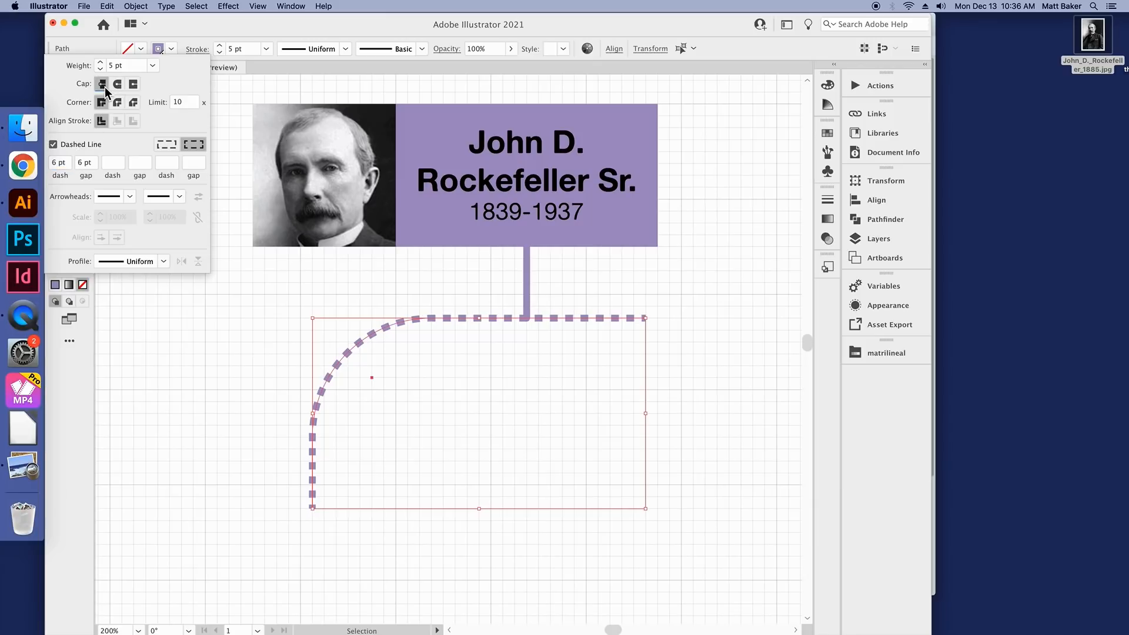
pyautogui.click(237, 381)
# Step: Delete the solid vertical line under the name box, move the curved dashed connector down and to the left, and deselect it
pyautogui.click(594, 312)
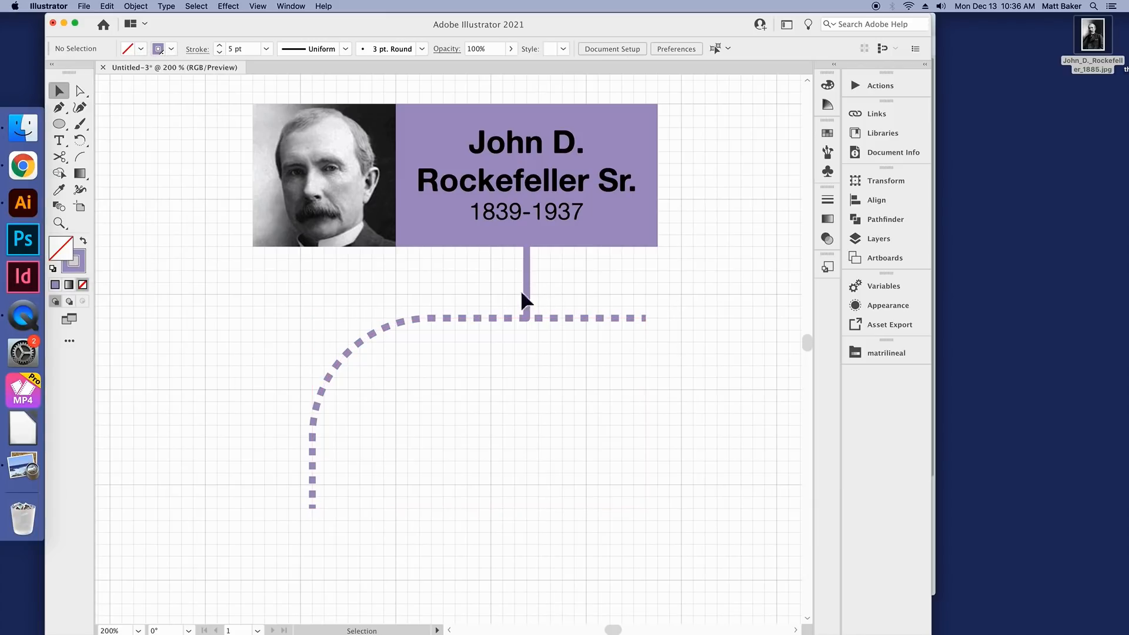
pyautogui.scroll(-2, 513, 288)
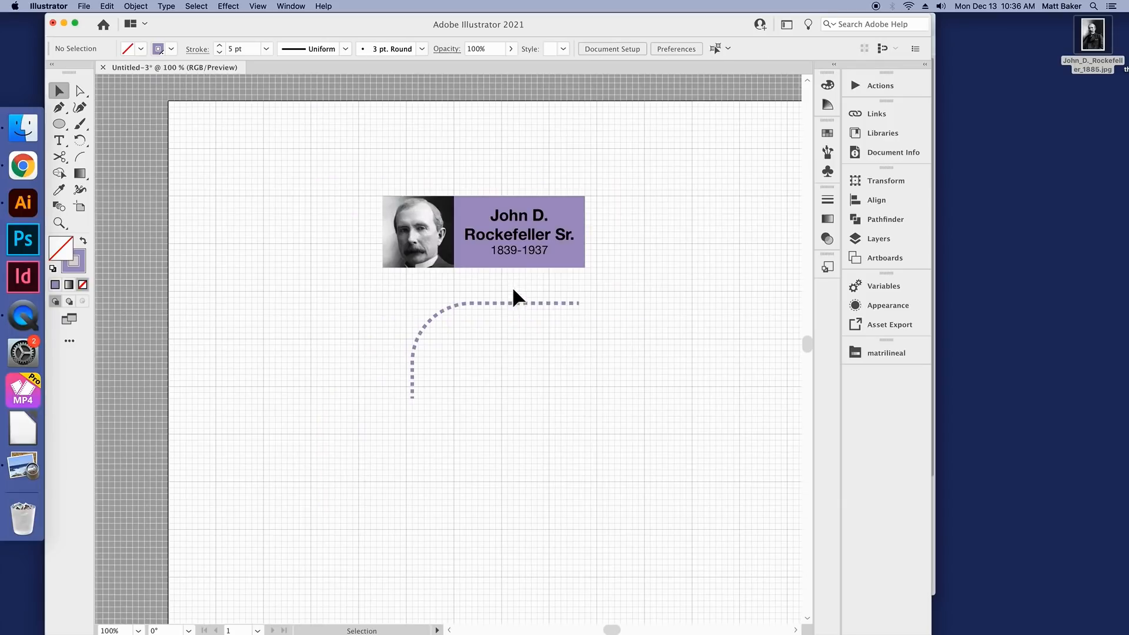
pyautogui.moveTo(607, 288); pyautogui.dragTo(359, 421)
pyautogui.moveTo(520, 306); pyautogui.dragTo(435, 334)
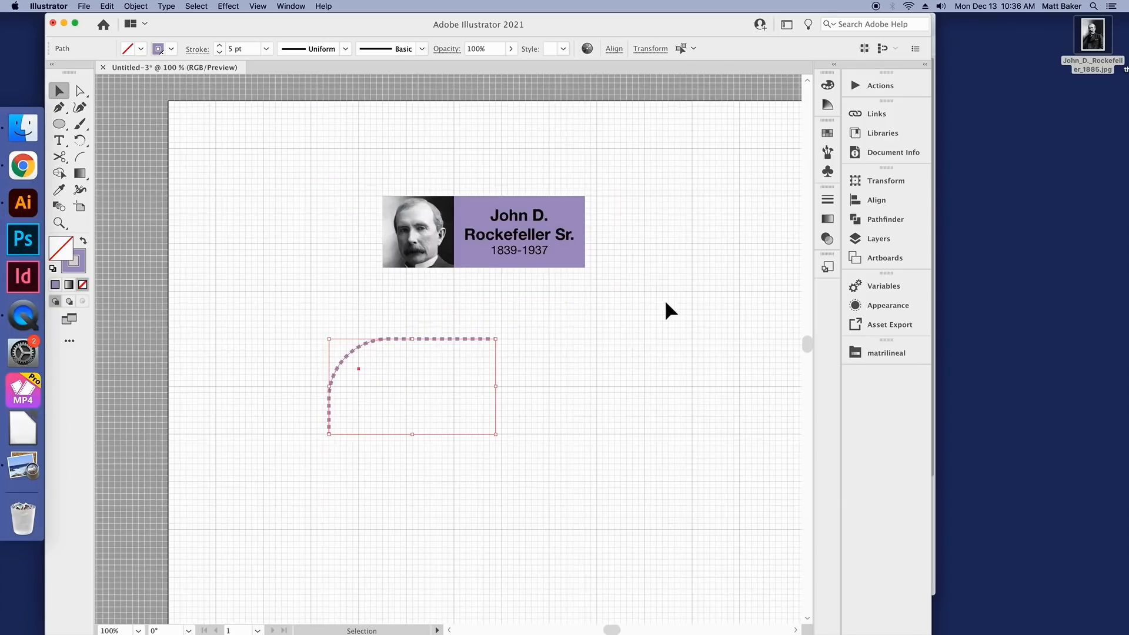
pyautogui.click(627, 309)
pyautogui.scroll(2, 619, 282)
pyautogui.scroll(1, 606, 312)
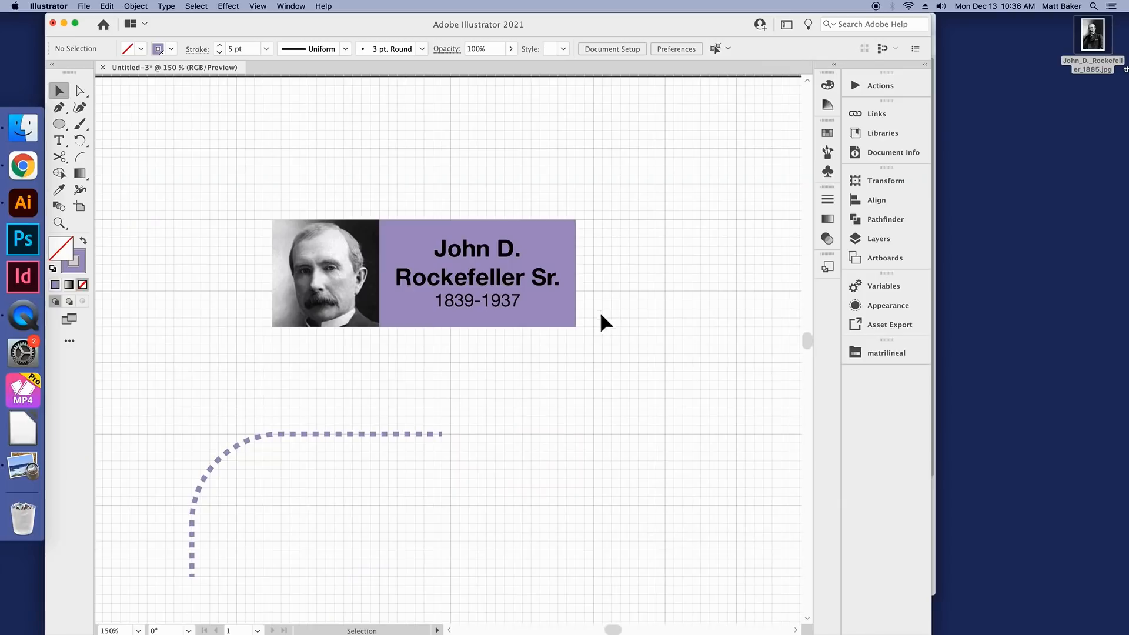
# Step: Undo the connector's move, the line deletion and the dashed styling to restore the solid connectors under the name box
pyautogui.scroll(-1, 473, 406)
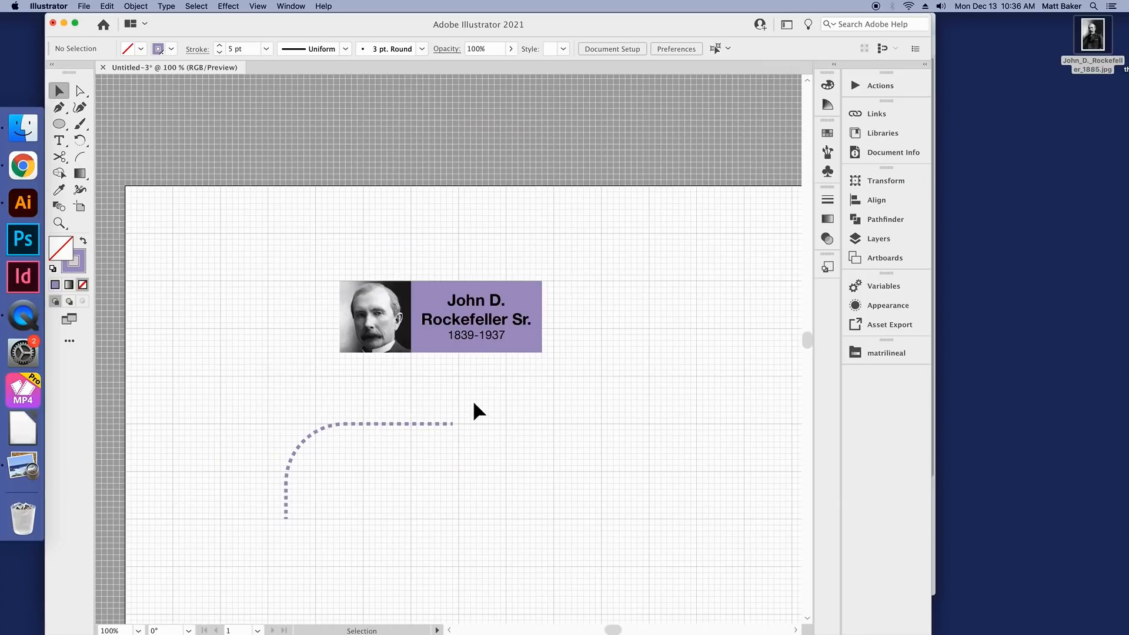
pyautogui.press('super+z')
pyautogui.click(562, 382)
# Step: Select the portrait, name box and all connectors and move them together down the artboard
pyautogui.scroll(1, 577, 355)
pyautogui.moveTo(303, 257); pyautogui.dragTo(569, 510)
pyautogui.scroll(-1, 497, 356)
pyautogui.scroll(1, 486, 379)
pyautogui.scroll(-3, 474, 368)
pyautogui.moveTo(428, 264); pyautogui.dragTo(412, 391)
pyautogui.click(443, 443)
pyautogui.scroll(2, 444, 448)
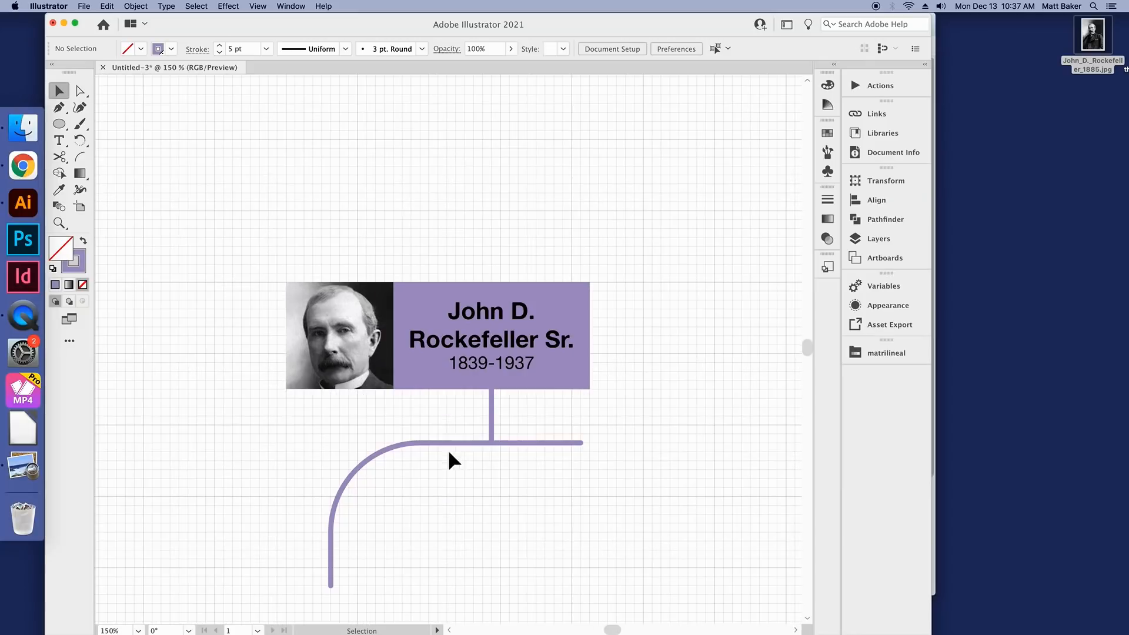
# Step: Duplicate the vertical connector under the name box and place the copy so it rises from the box's upper edge
pyautogui.click(491, 415)
pyautogui.moveTo(496, 442); pyautogui.dragTo(492, 246)
pyautogui.click(566, 236)
pyautogui.scroll(1, 526, 243)
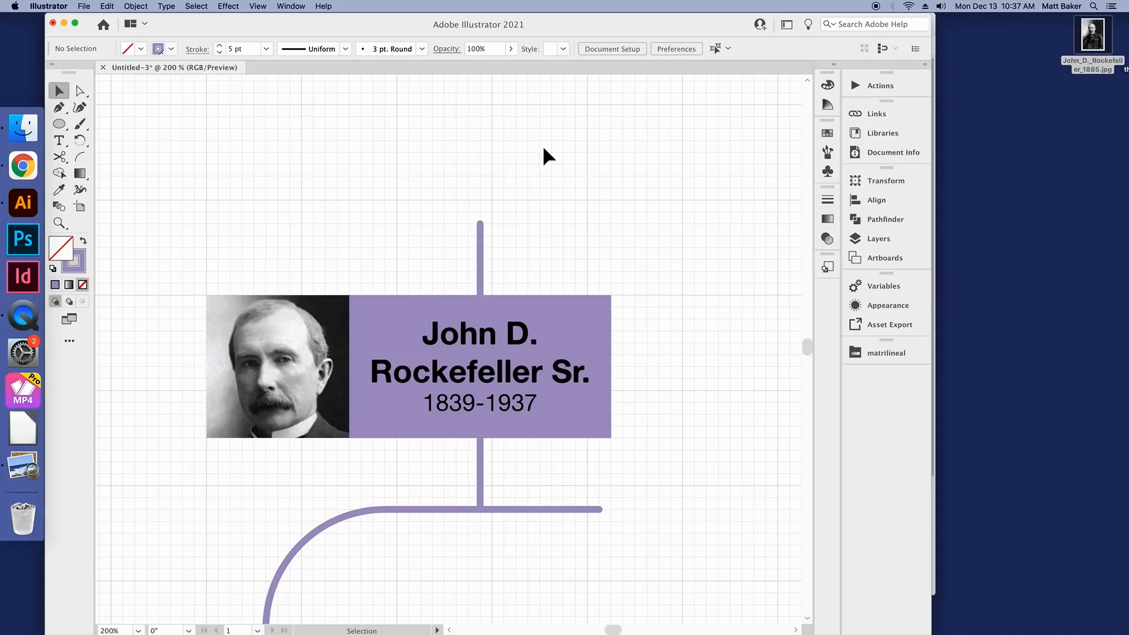
pyautogui.scroll(-1, 544, 151)
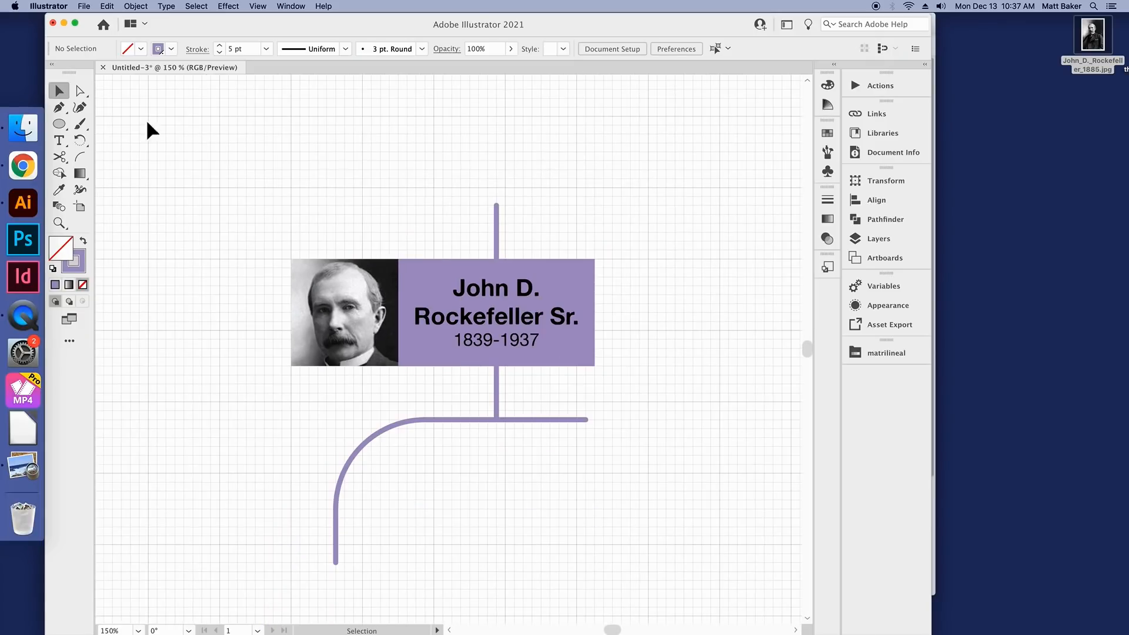
# Step: Draw a wide rectangle centred on the upper end of the new vertical line and fill it with white
pyautogui.moveTo(54, 127); pyautogui.dragTo(99, 125)
pyautogui.moveTo(406, 151); pyautogui.dragTo(586, 207)
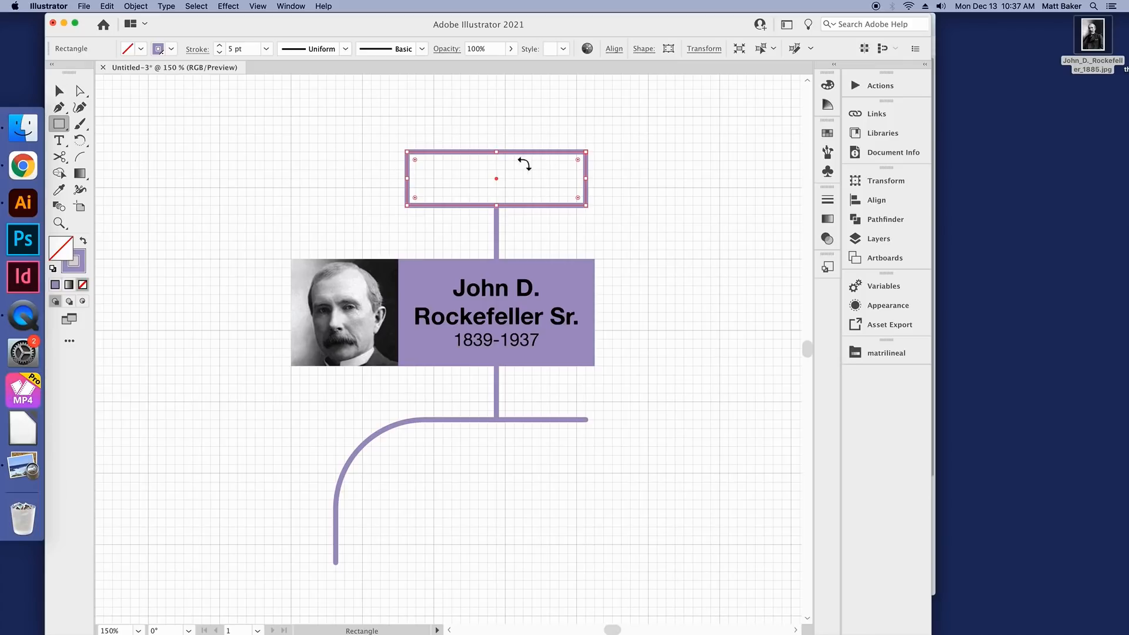
pyautogui.click(141, 49)
pyautogui.click(73, 72)
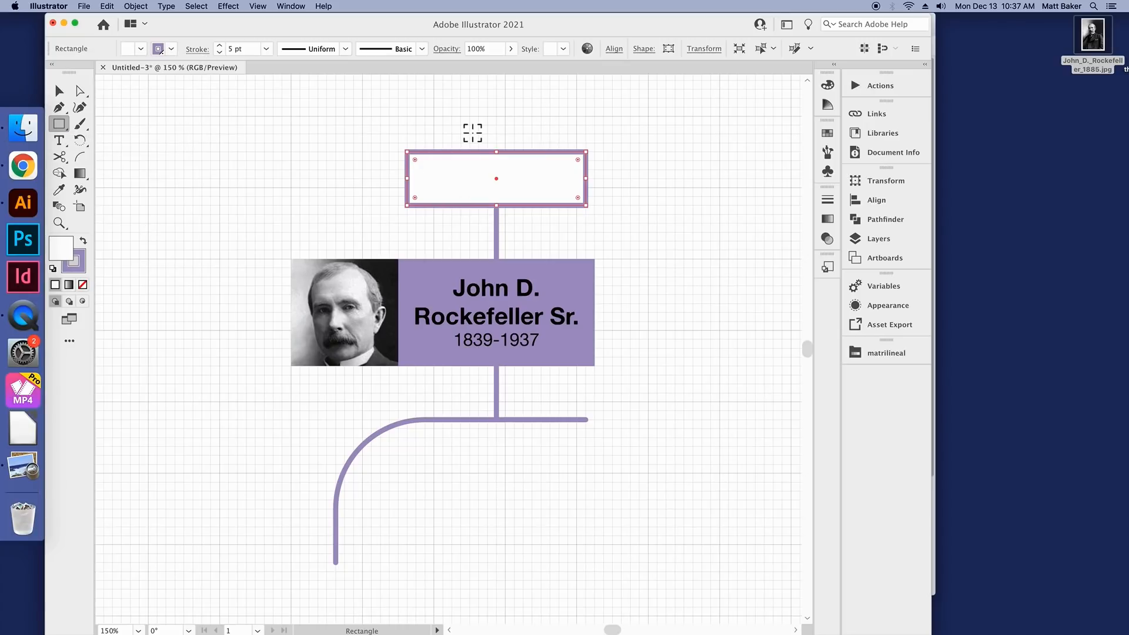
# Step: Round all four corners of the white rectangle and deselect it
pyautogui.scroll(2, 472, 133)
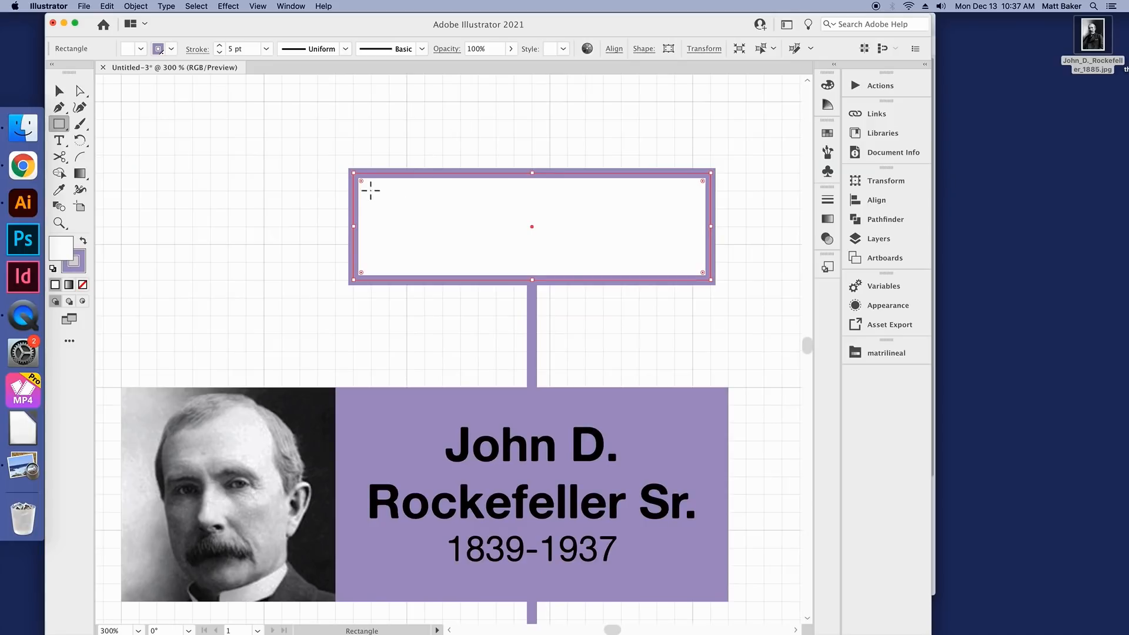
pyautogui.scroll(-1, 370, 191)
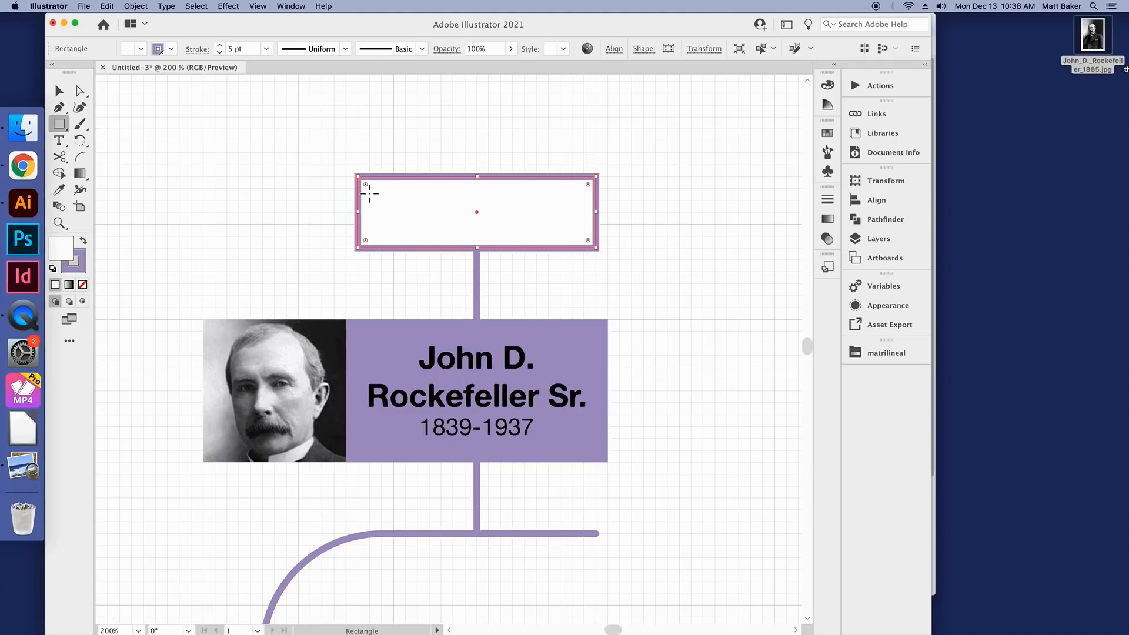
pyautogui.moveTo(366, 183)
pyautogui.mouseDown()
pyautogui.moveTo(417, 222)
pyautogui.moveTo(379, 198)
pyautogui.mouseUp()
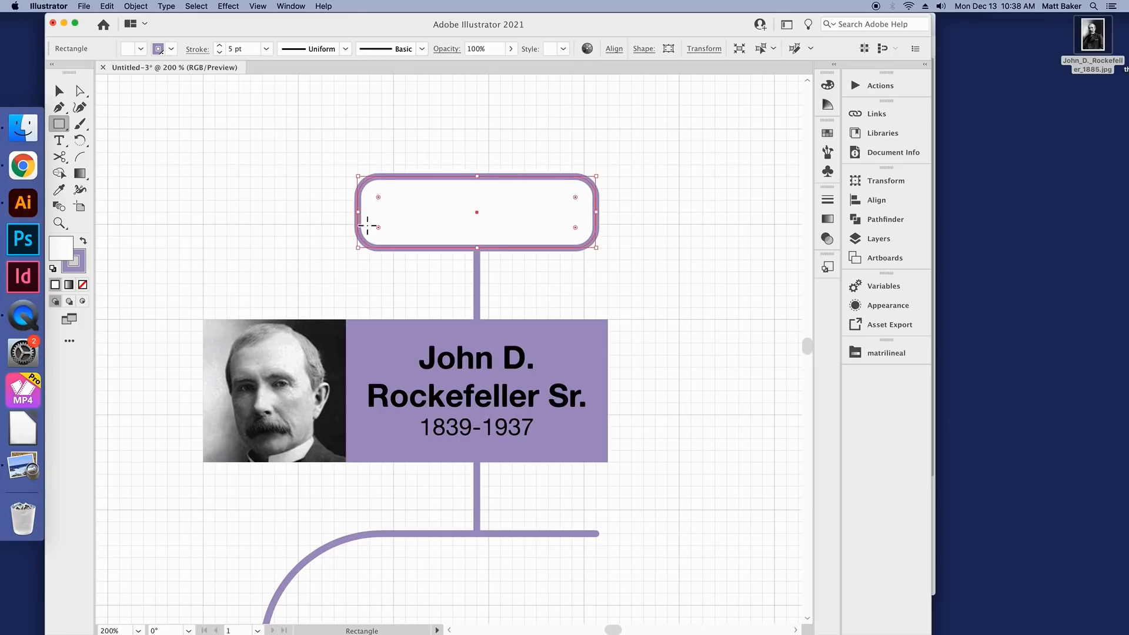
pyautogui.click(59, 90)
pyautogui.click(168, 135)
pyautogui.scroll(-2, 481, 251)
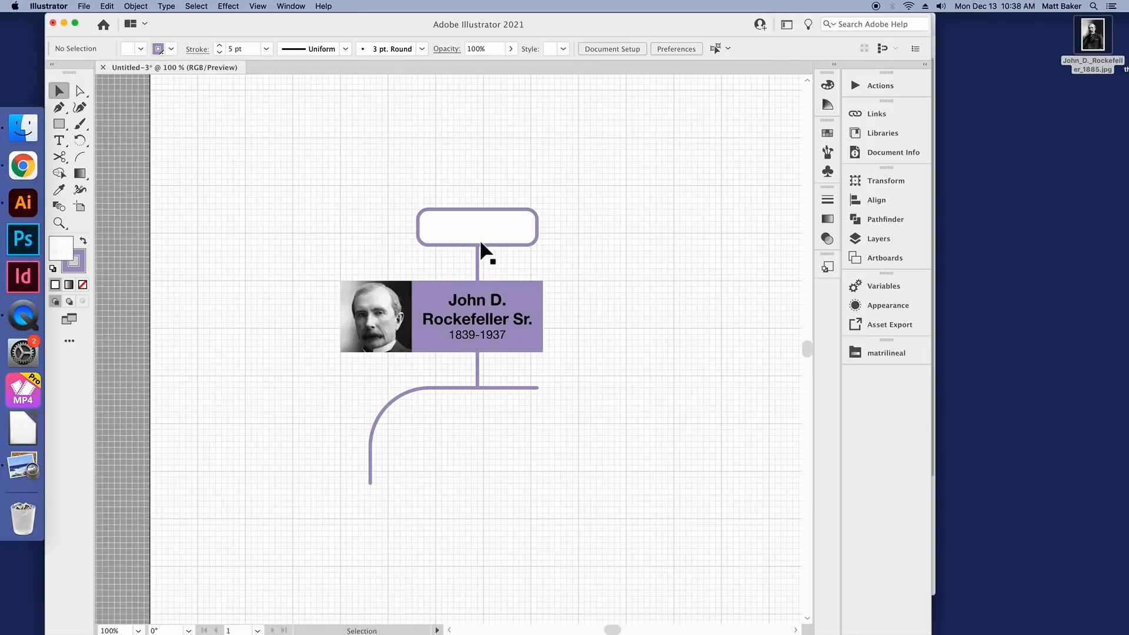
pyautogui.scroll(1, 510, 284)
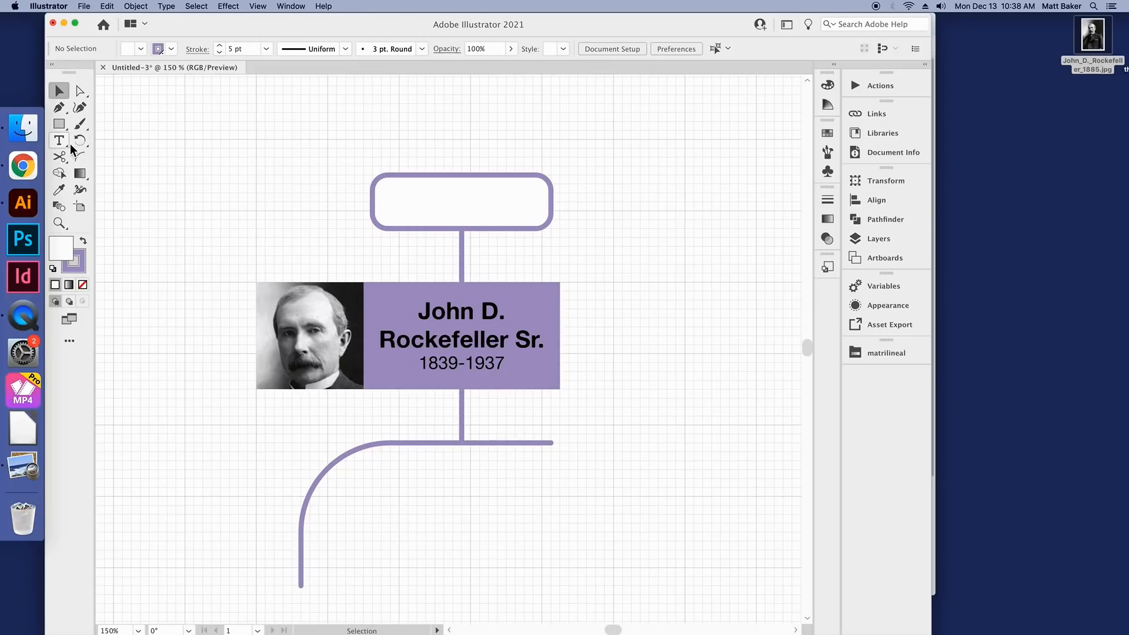
# Step: Add the text "ROCKEFELLER FAMILY" on two lines in the empty area above the rounded box
pyautogui.click(480, 312)
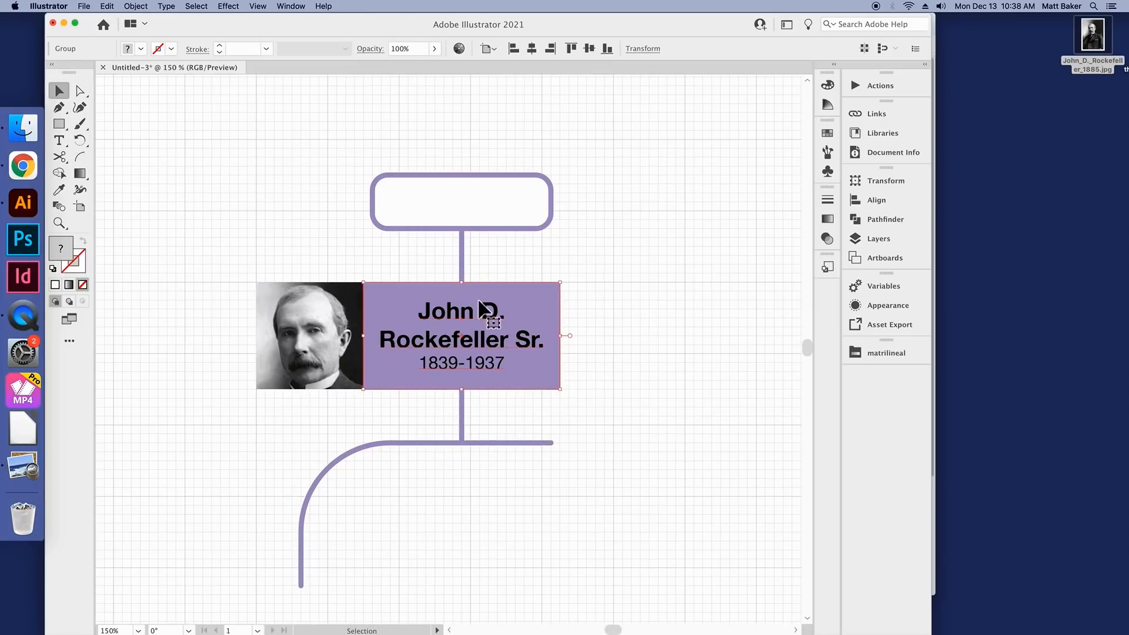
pyautogui.scroll(-1, 465, 309)
pyautogui.click(302, 218)
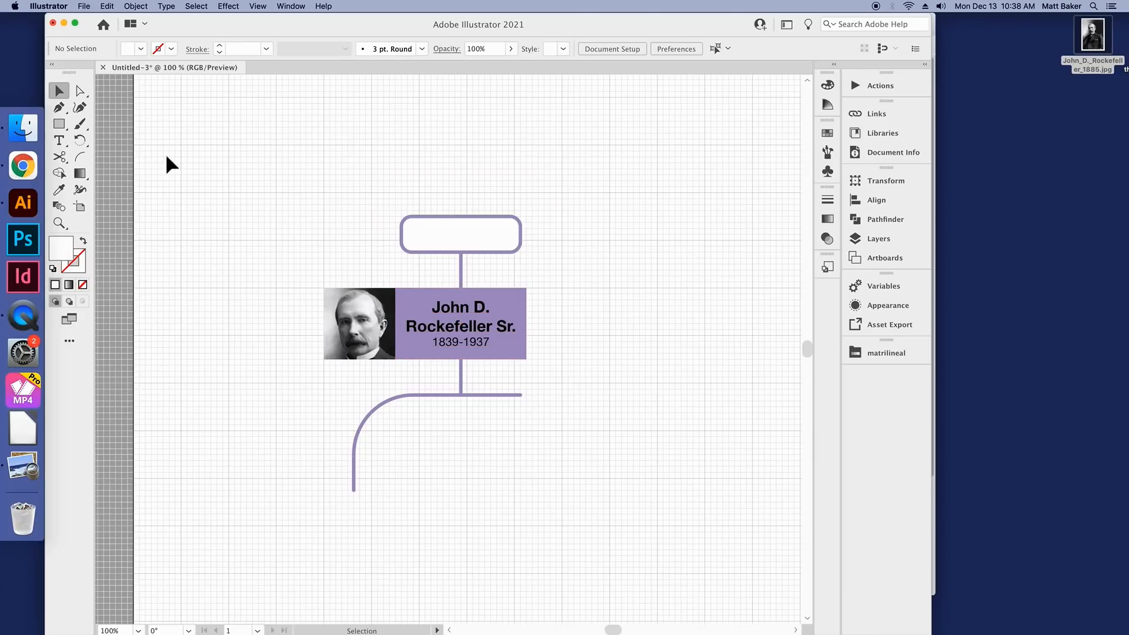
pyautogui.click(59, 141)
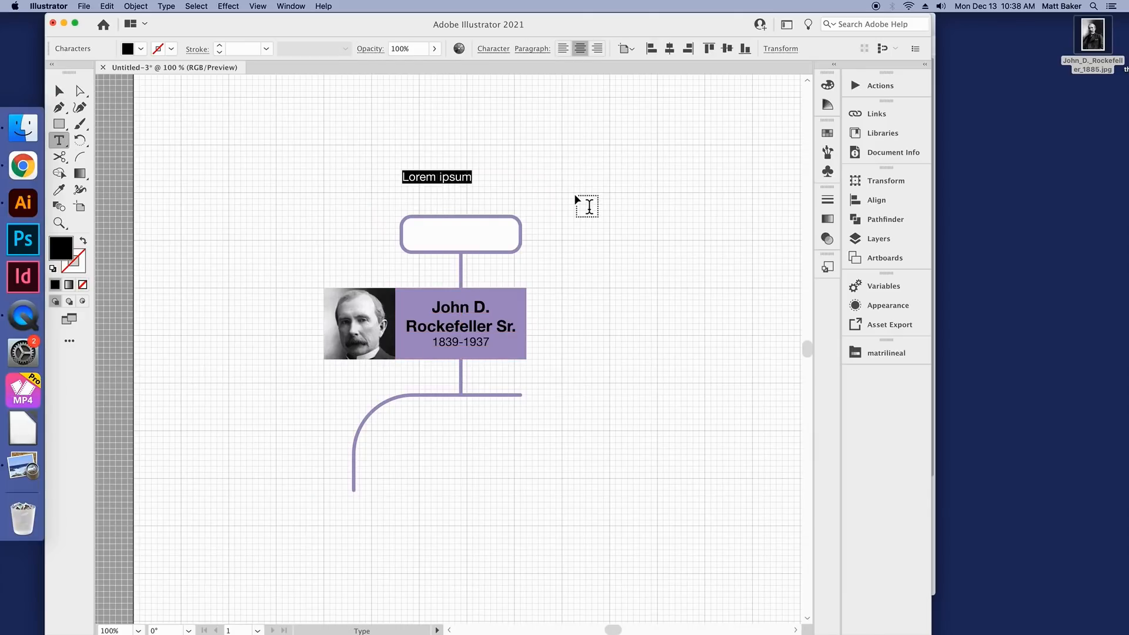
pyautogui.write('ROCKER')
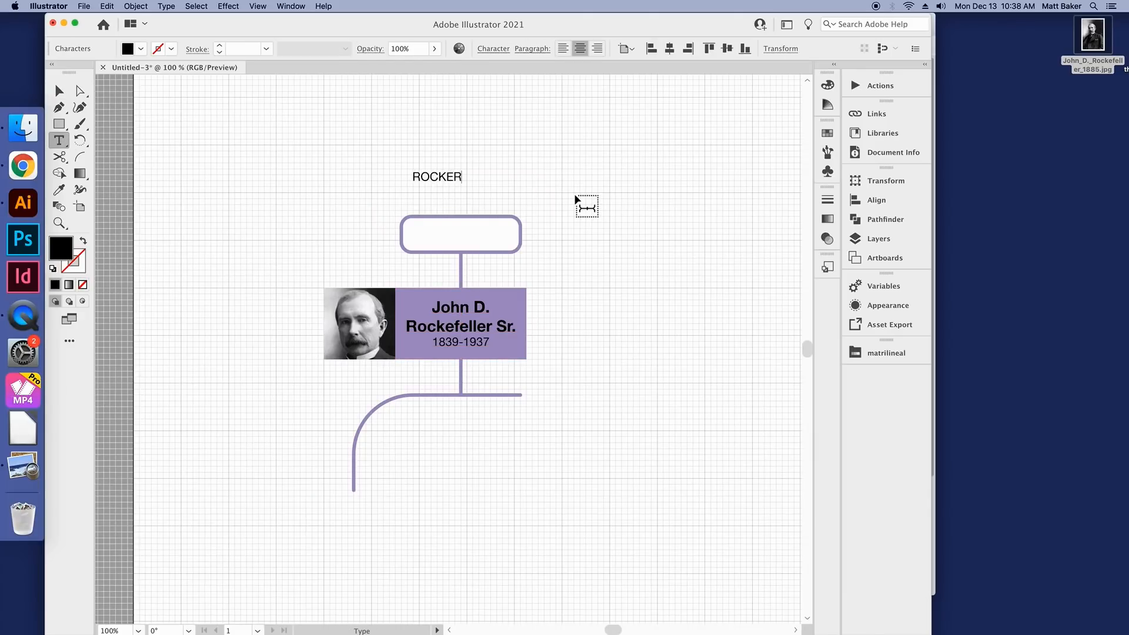
pyautogui.press('BackSpace')
pyautogui.write('FELLER')
pyautogui.press('Return')
pyautogui.write('FAMILY')
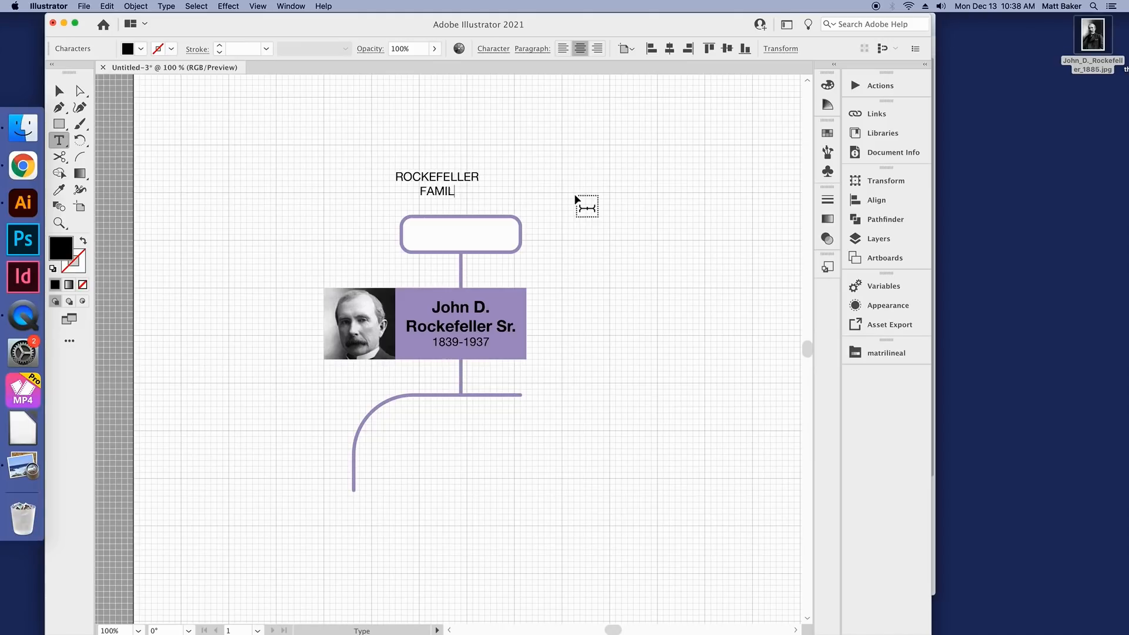
pyautogui.press('Escape')
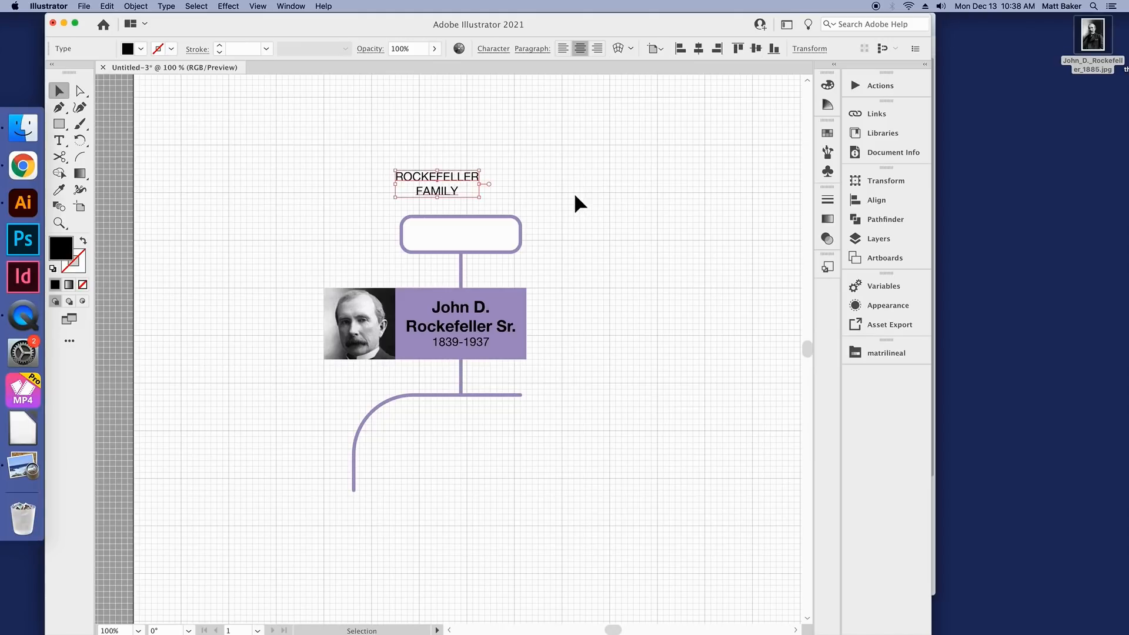
# Step: Set the ROCKEFELLER FAMILY text to Bold and move it inside the rounded box
pyautogui.click(494, 49)
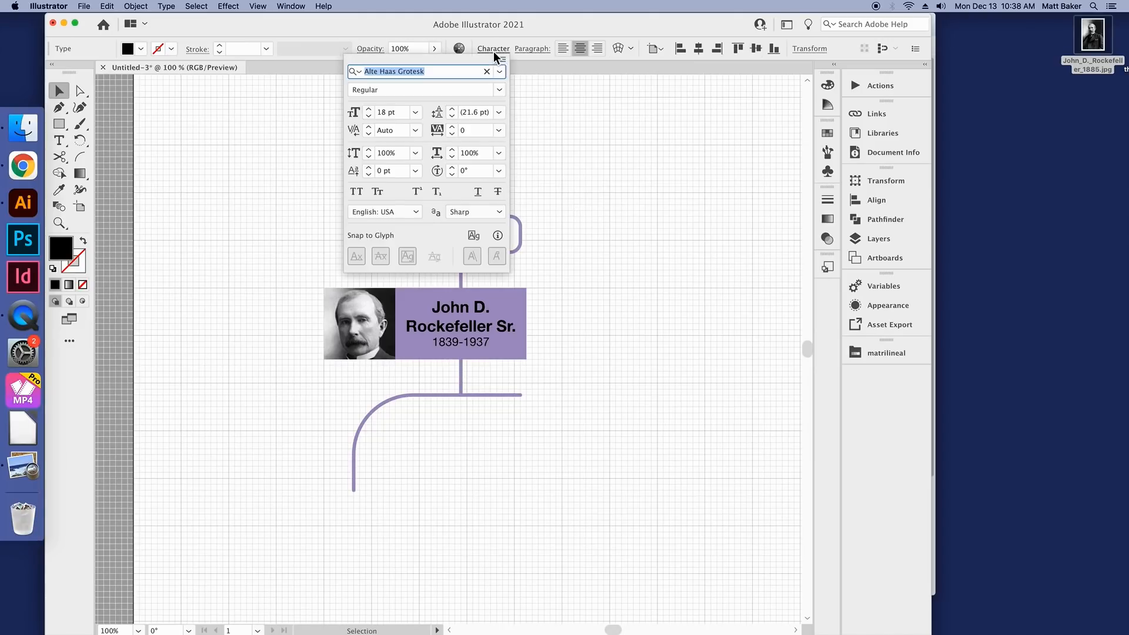
pyautogui.click(503, 90)
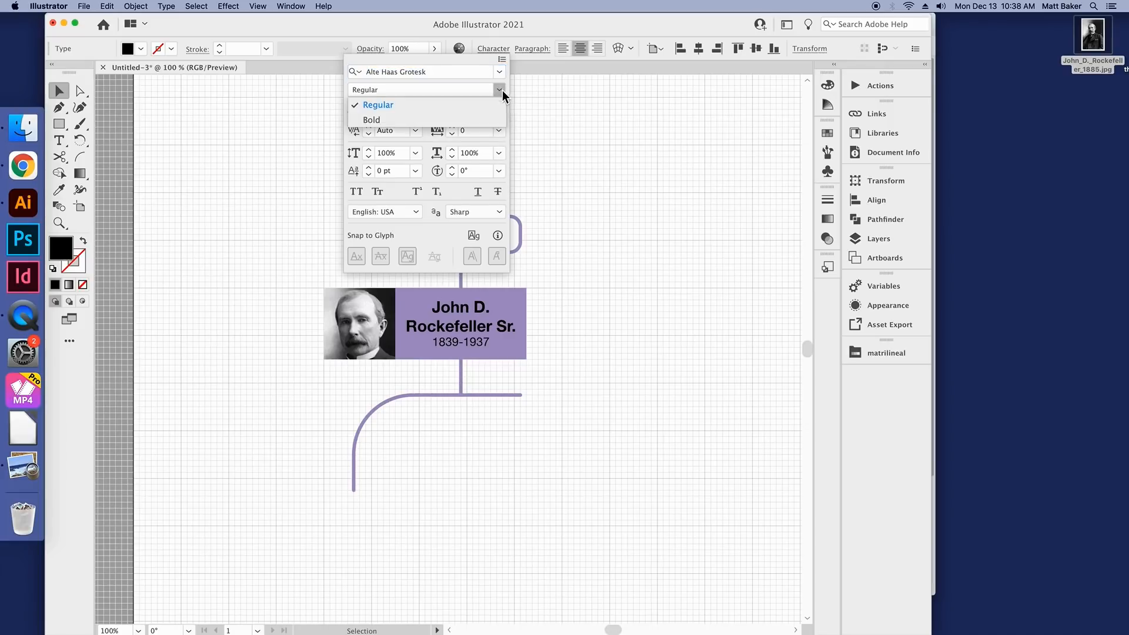
pyautogui.click(467, 120)
pyautogui.moveTo(459, 177); pyautogui.dragTo(482, 231)
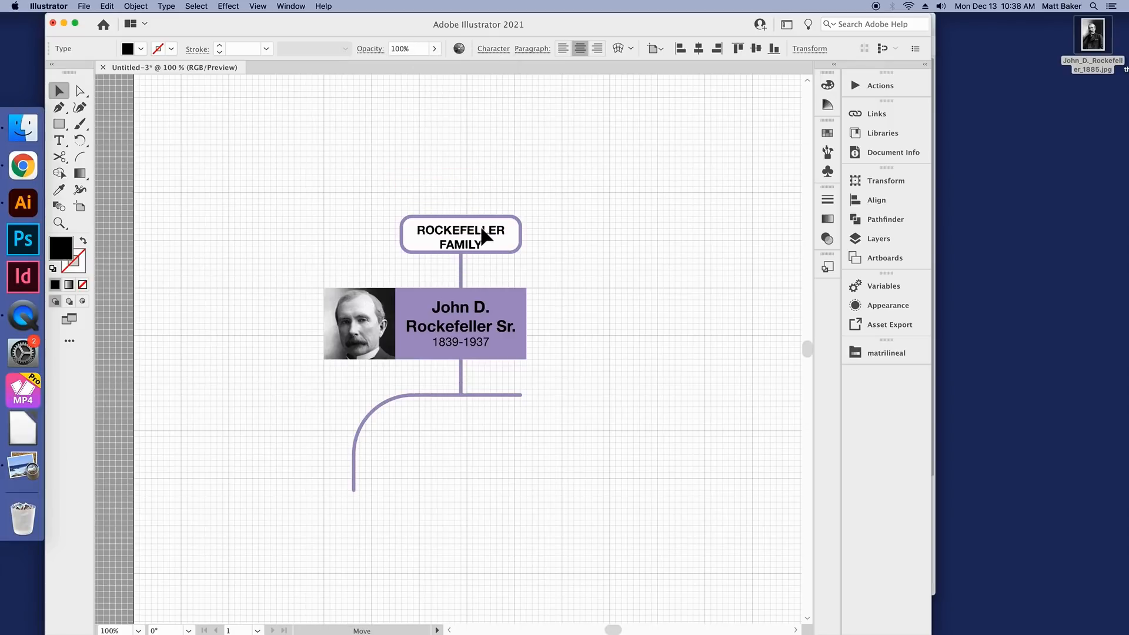
pyautogui.click(494, 194)
pyautogui.scroll(1, 485, 214)
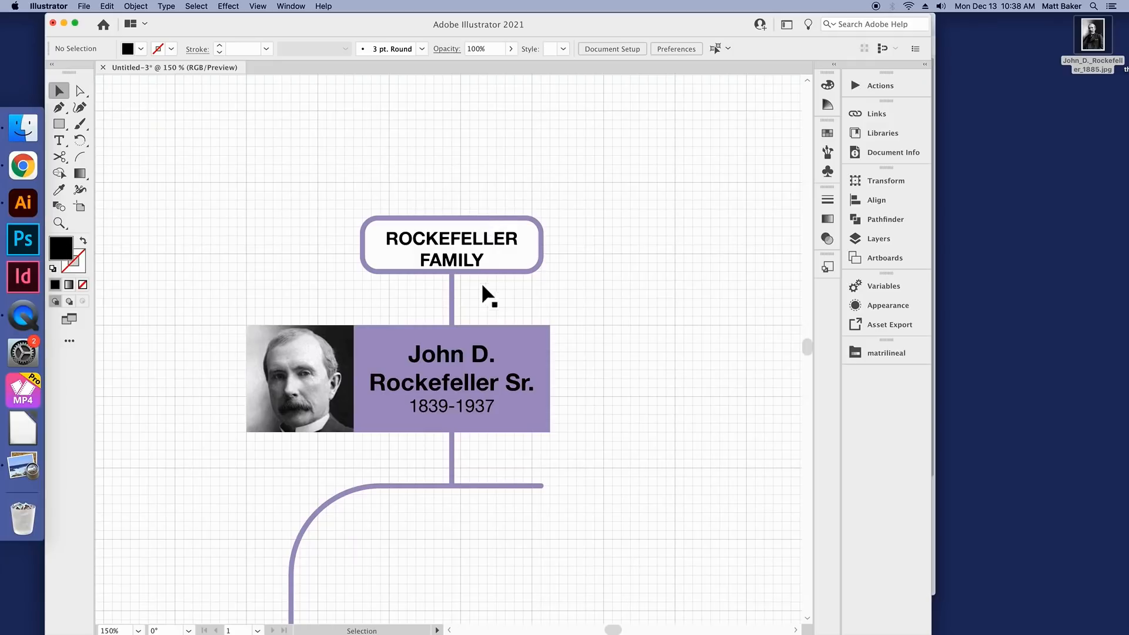
# Step: Vertically centre the family text and rounded box on each other, and move both up onto the end of the vertical line
pyautogui.moveTo(482, 241)
pyautogui.mouseDown()
pyautogui.moveTo(495, 234)
pyautogui.moveTo(481, 251)
pyautogui.mouseUp()
pyautogui.moveTo(516, 173); pyautogui.dragTo(484, 285)
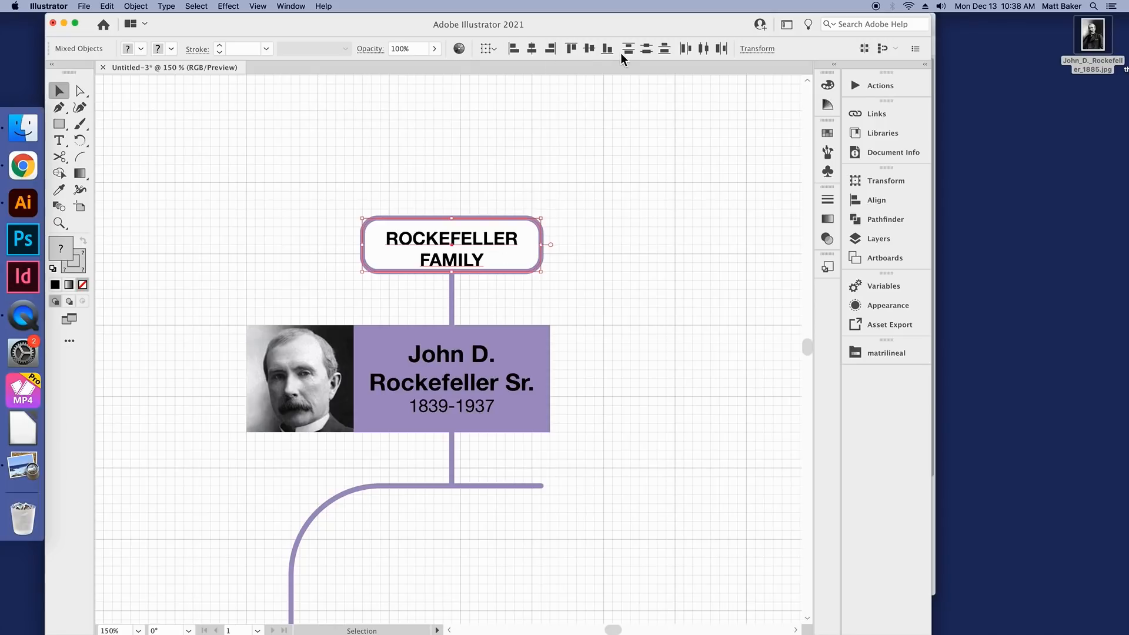
pyautogui.click(591, 49)
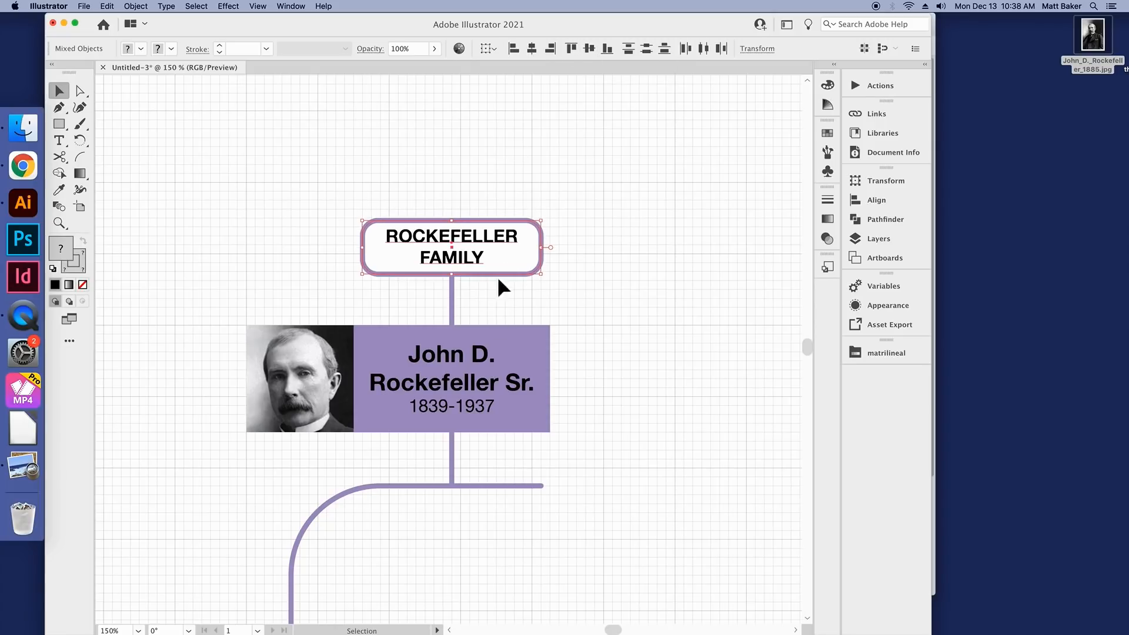
pyautogui.moveTo(494, 272)
pyautogui.mouseDown()
pyautogui.moveTo(629, 210)
pyautogui.moveTo(453, 247)
pyautogui.moveTo(507, 274)
pyautogui.moveTo(498, 269)
pyautogui.mouseUp()
# Step: Group the ROCKEFELLER FAMILY text with its rounded box, keep the group above the vertical line and deselect it
pyautogui.rightClick(479, 236)
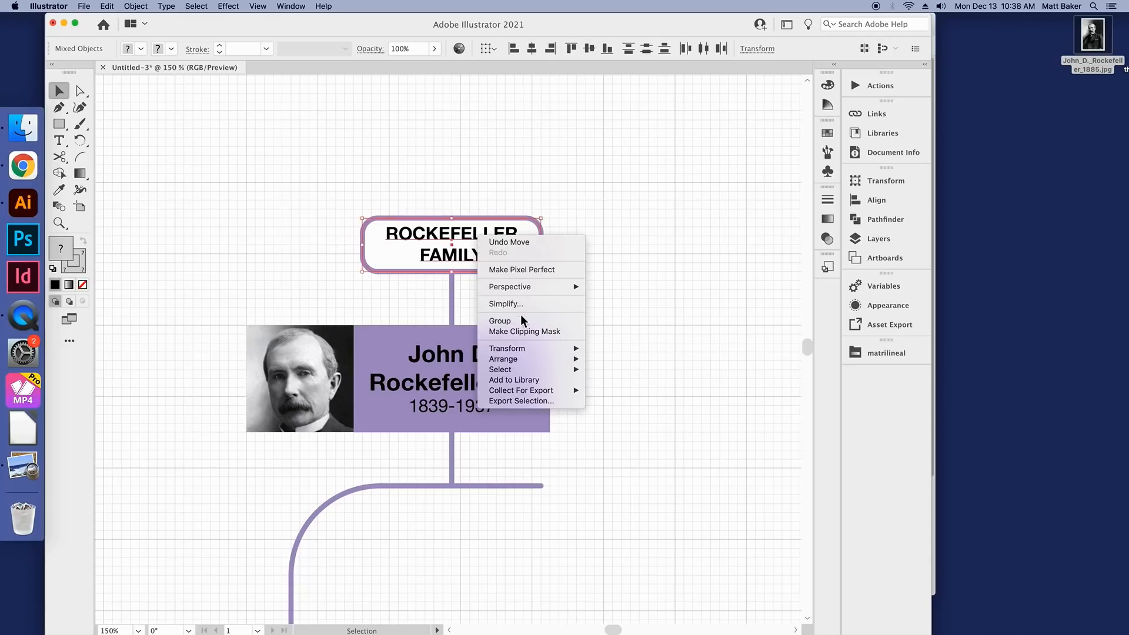
pyautogui.click(577, 134)
pyautogui.click(486, 236)
pyautogui.click(571, 193)
pyautogui.moveTo(497, 235)
pyautogui.mouseDown()
pyautogui.moveTo(445, 181)
pyautogui.moveTo(493, 247)
pyautogui.mouseUp()
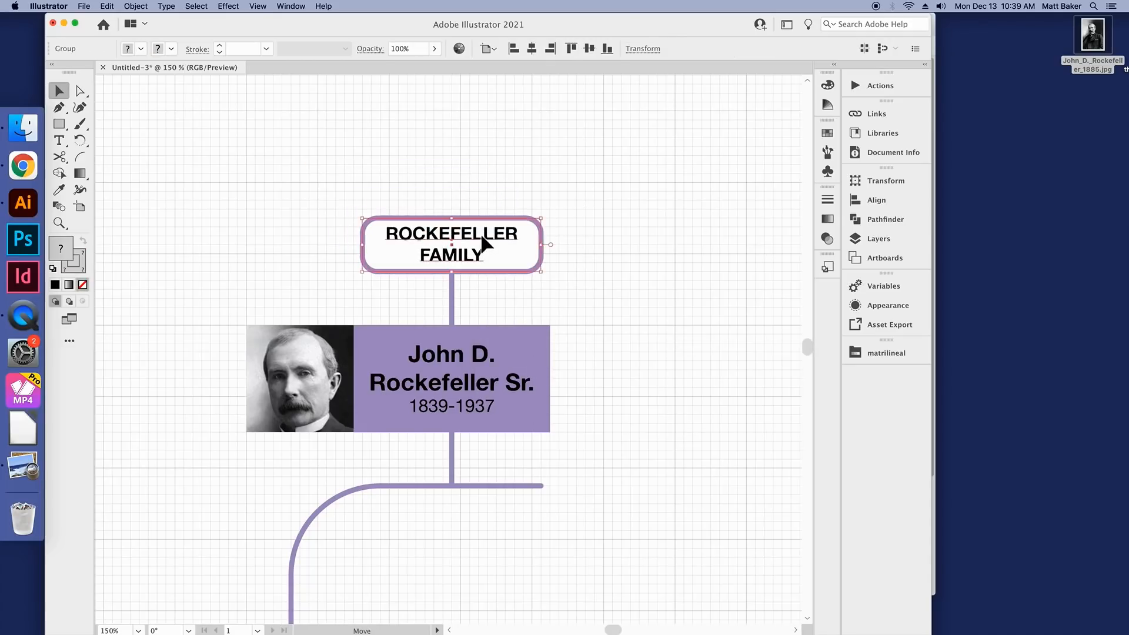
pyautogui.click(558, 282)
# Step: Show Layer 1 to preview the whole chart on its beige background
pyautogui.scroll(-2, 555, 277)
pyautogui.moveTo(615, 631); pyautogui.dragTo(616, 632)
pyautogui.scroll(-1, 514, 504)
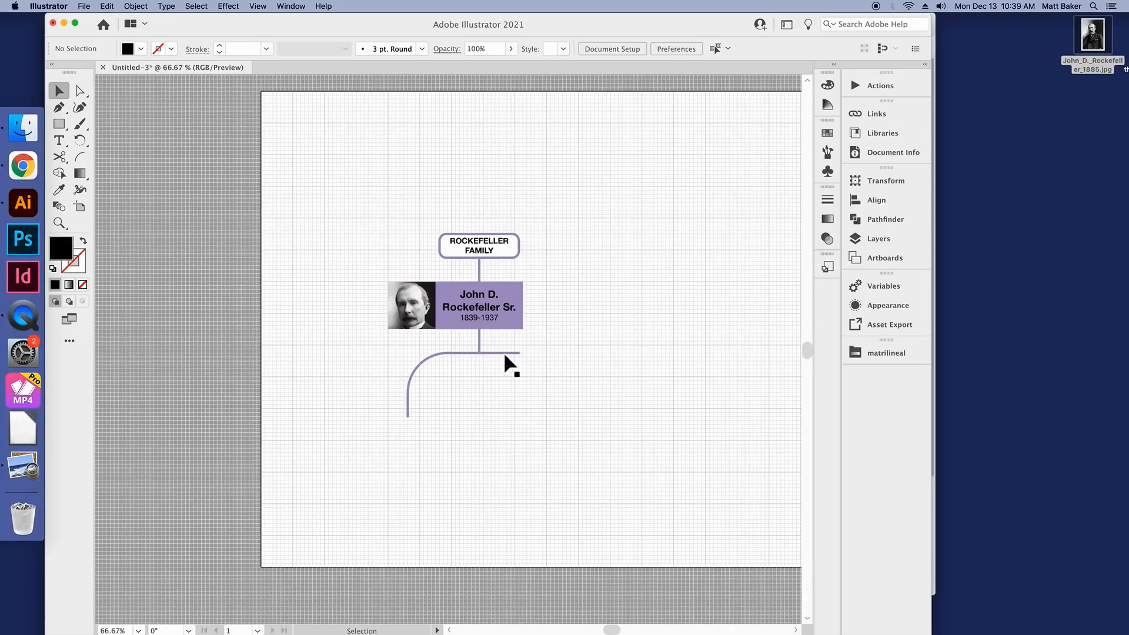
pyautogui.scroll(-1, 498, 369)
pyautogui.moveTo(620, 631); pyautogui.dragTo(626, 633)
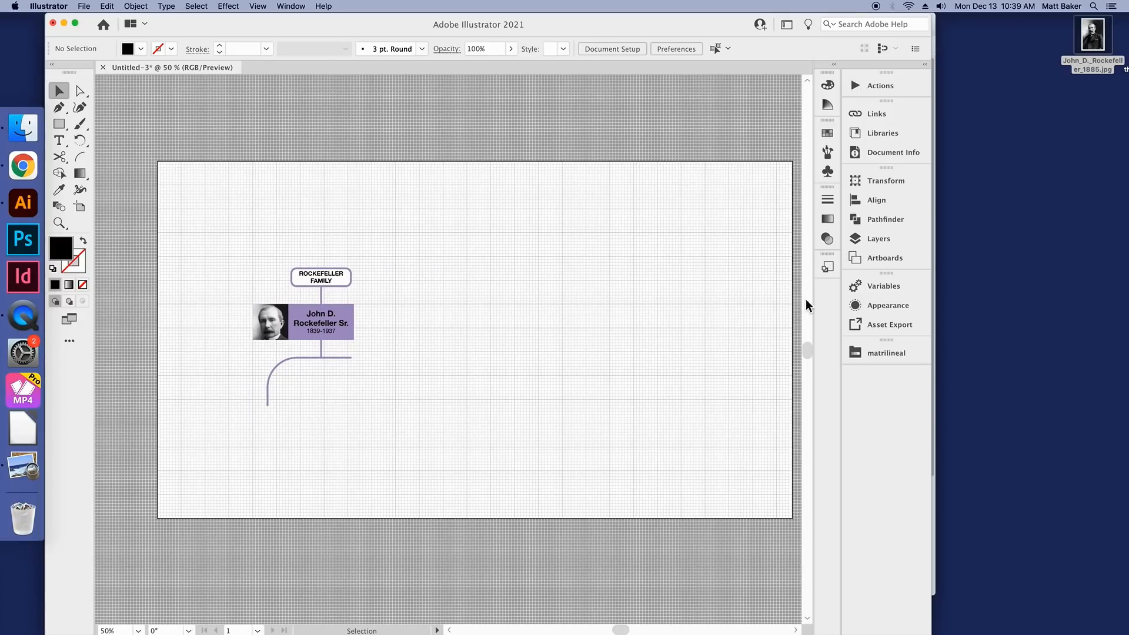
pyautogui.click(880, 239)
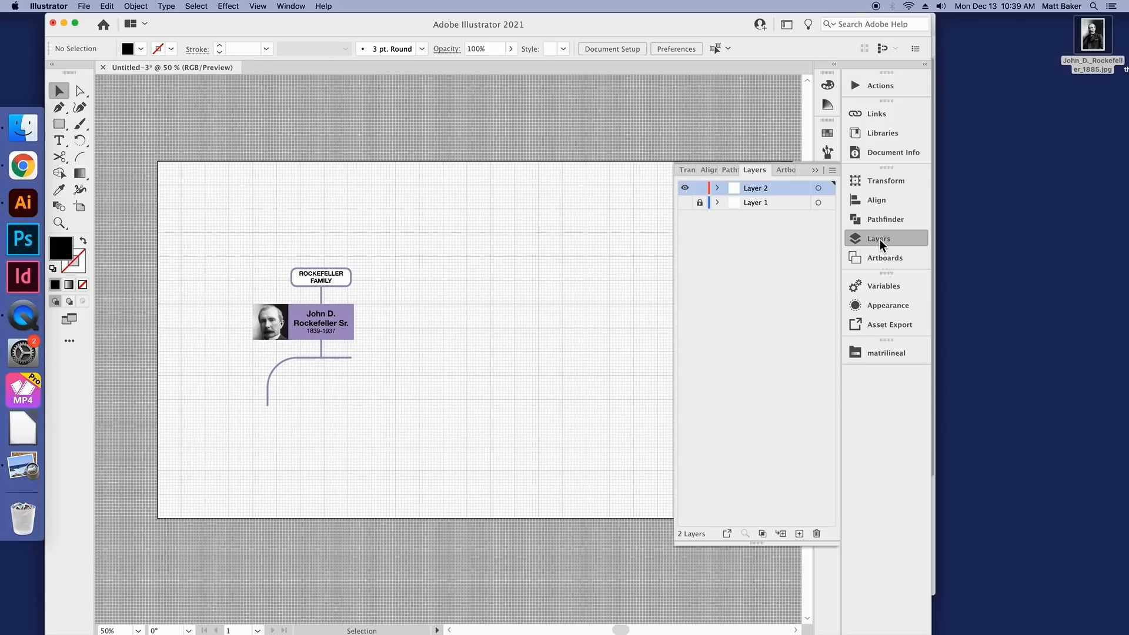
pyautogui.click(686, 203)
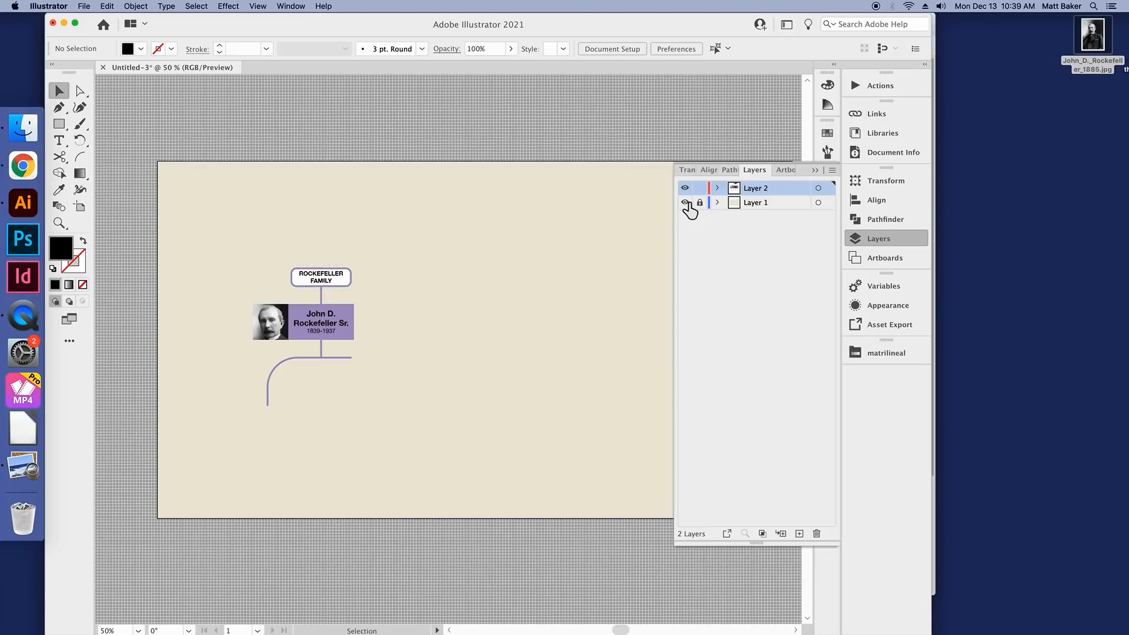
pyautogui.click(887, 239)
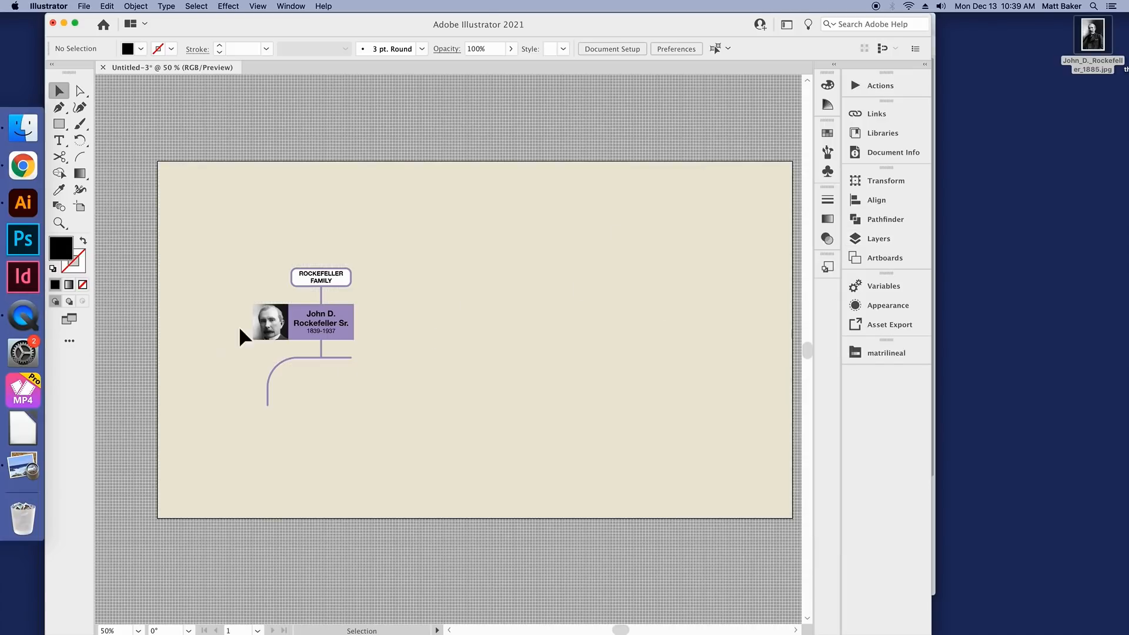
pyautogui.scroll(2, 247, 327)
pyautogui.scroll(-2, 247, 327)
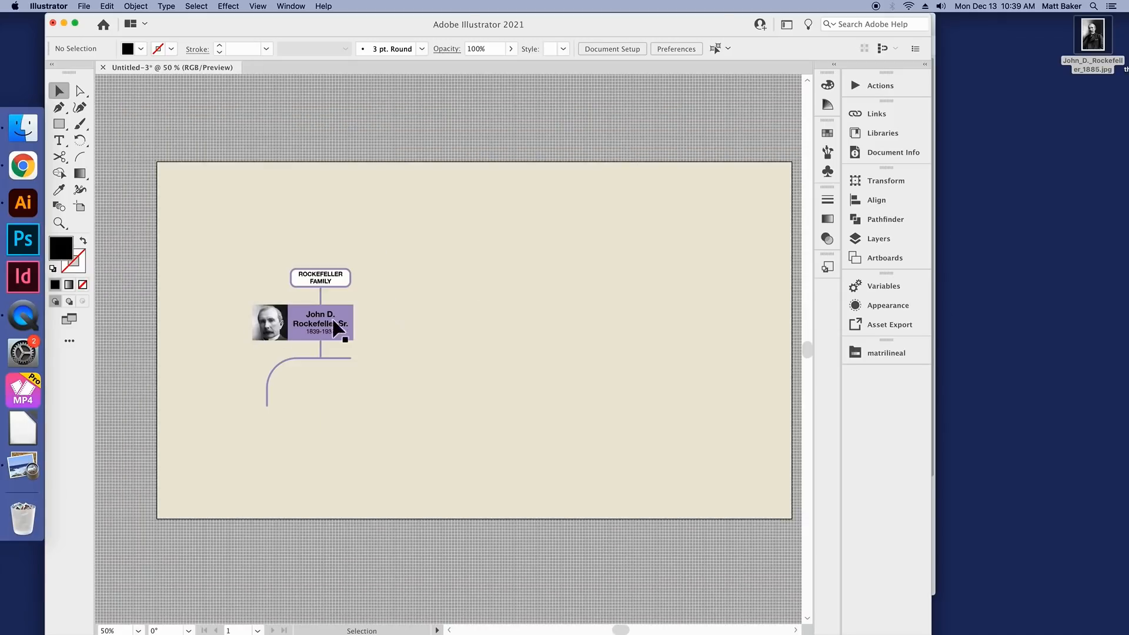
# Step: Hide Layer 1 so the chart sits on the grid without the beige background
pyautogui.click(900, 238)
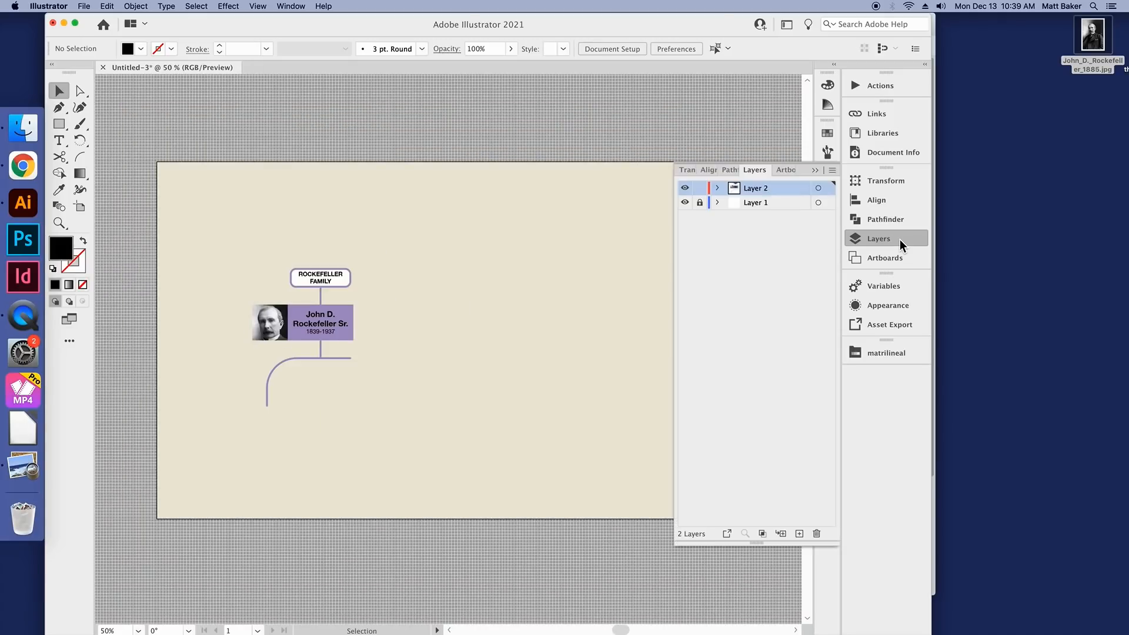
pyautogui.click(685, 202)
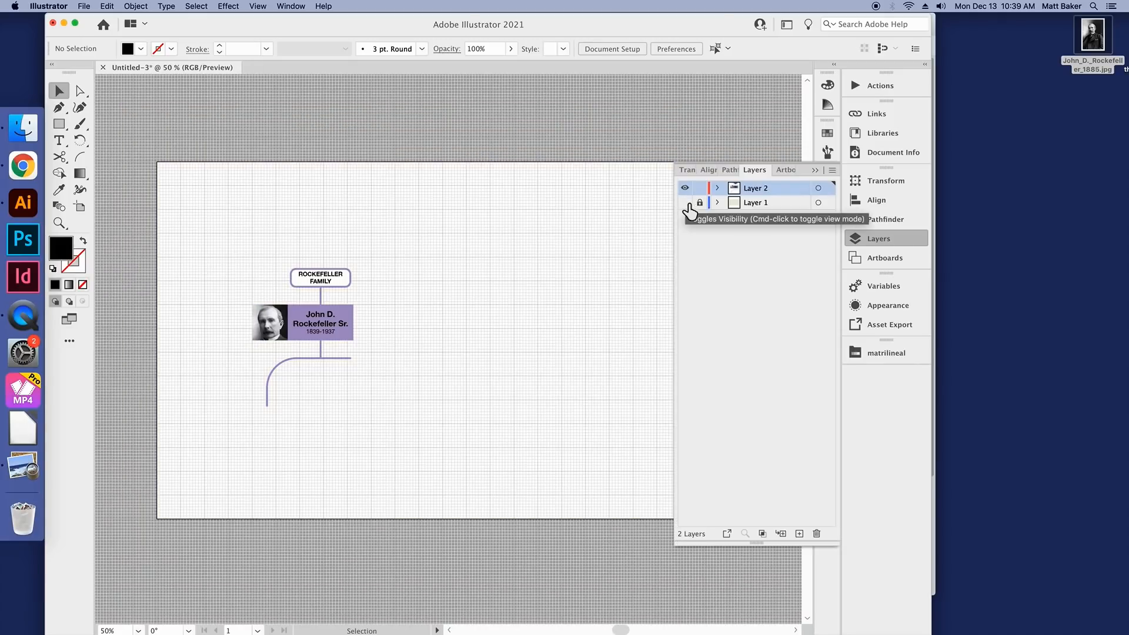
pyautogui.click(879, 242)
pyautogui.scroll(2, 302, 325)
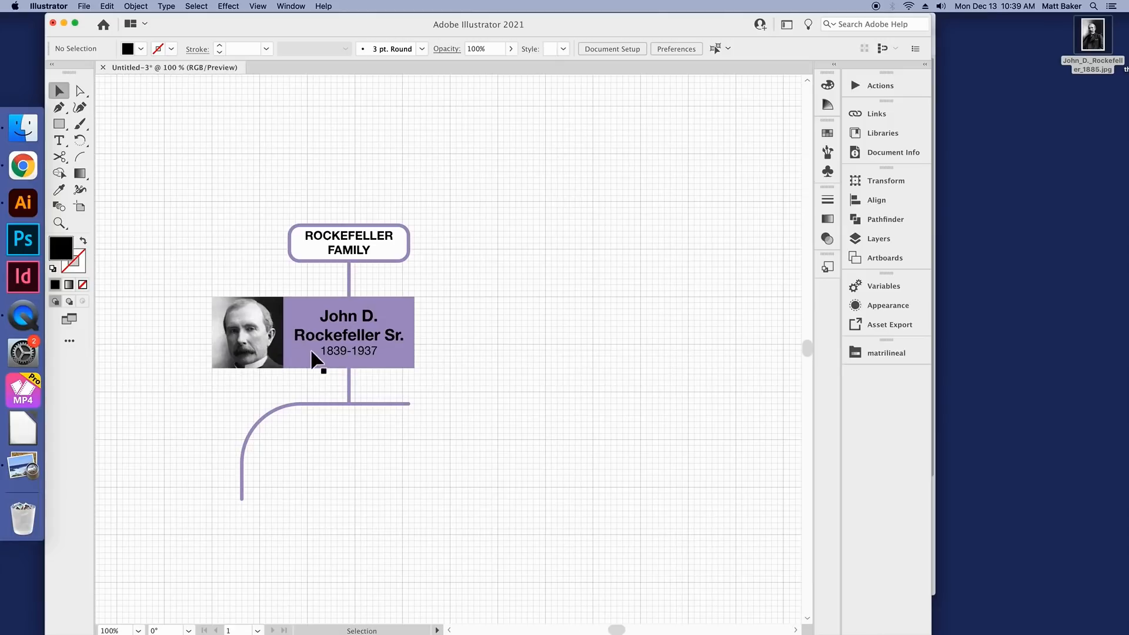
pyautogui.hscroll(-3, 614, 630)
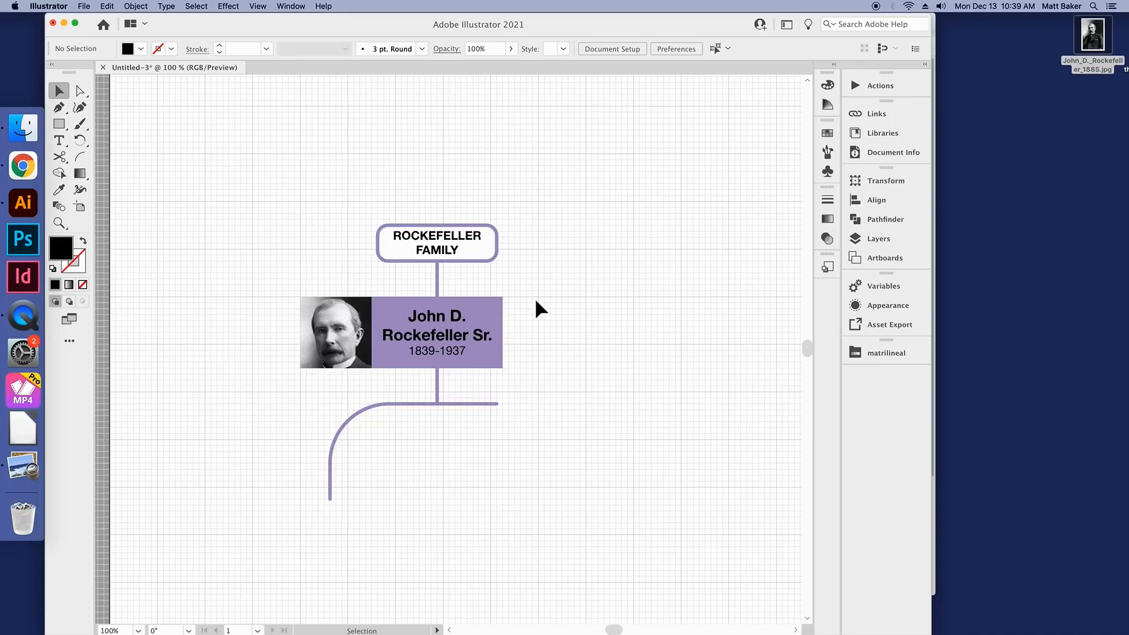
# Step: Draw a rectangle in the empty area above the portrait and fill it with the blue swatch
pyautogui.moveTo(58, 124); pyautogui.dragTo(130, 129)
pyautogui.moveTo(247, 202); pyautogui.dragTo(342, 278)
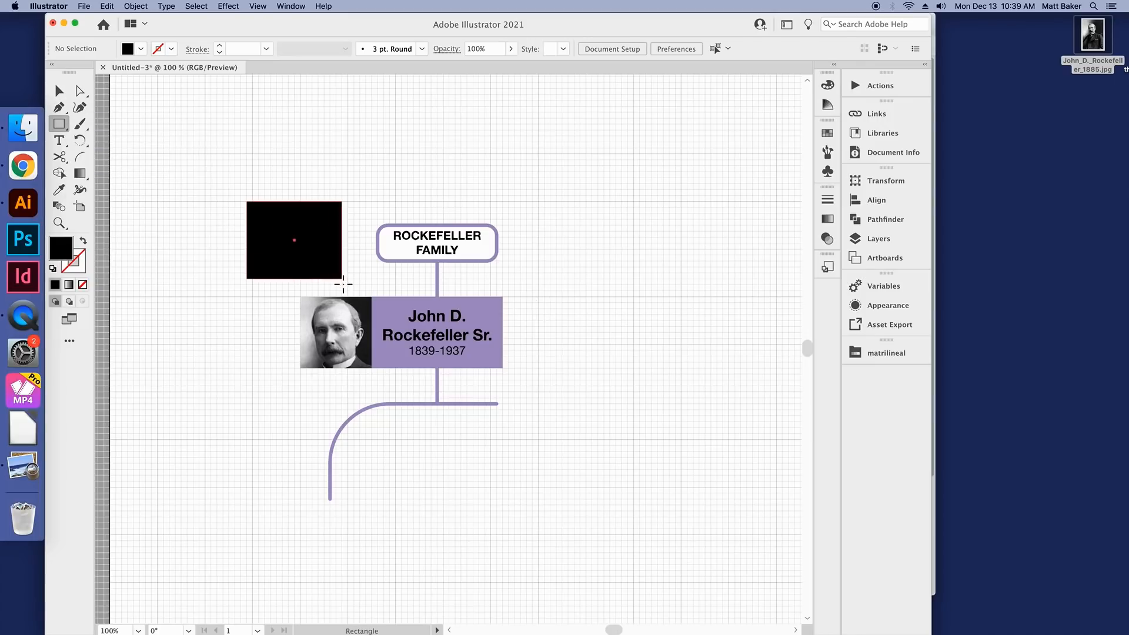
pyautogui.click(144, 52)
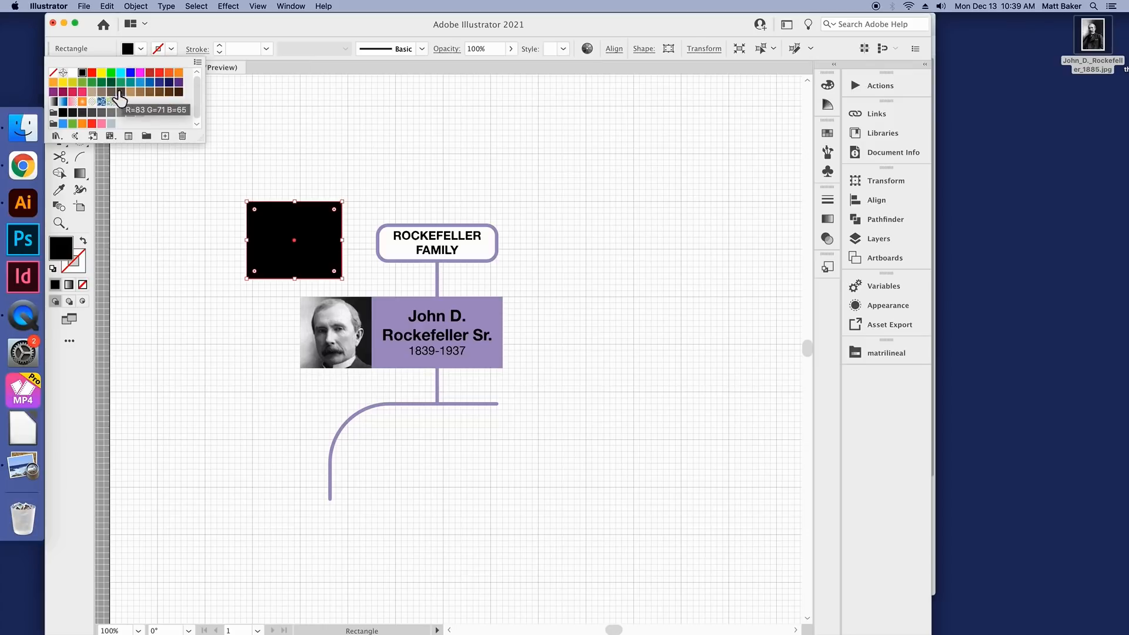
pyautogui.click(140, 81)
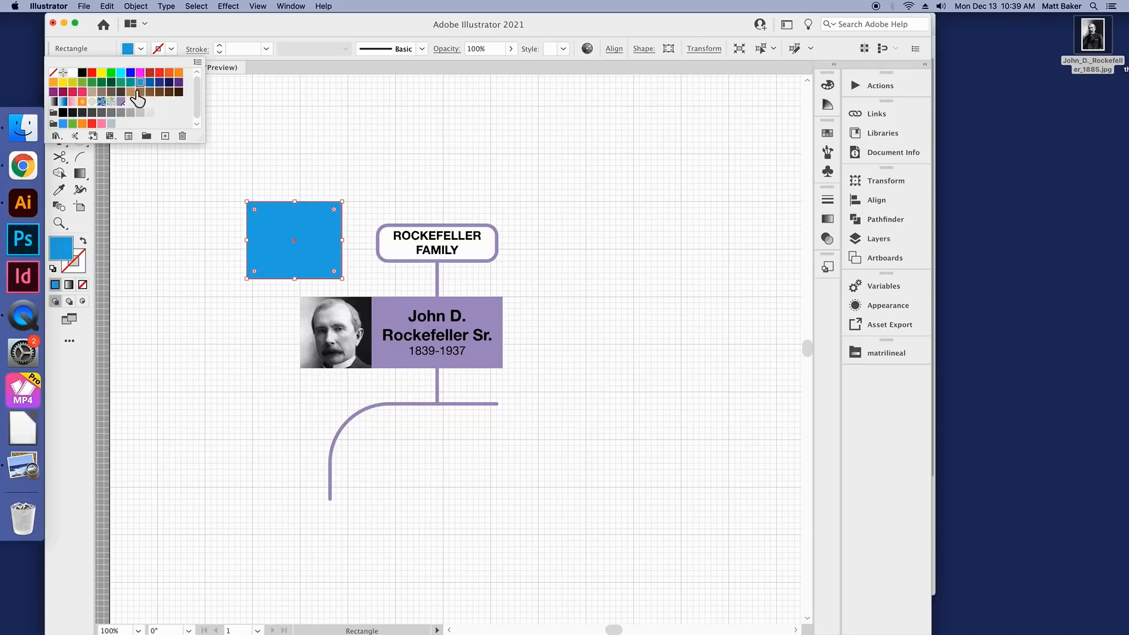
# Step: Move the blue rectangle over the portrait and name box and resize it to extend slightly beyond them on all sides
pyautogui.click(59, 91)
pyautogui.moveTo(287, 224); pyautogui.dragTo(330, 319)
pyautogui.click(266, 369)
pyautogui.scroll(1, 367, 363)
pyautogui.moveTo(402, 373); pyautogui.dragTo(583, 384)
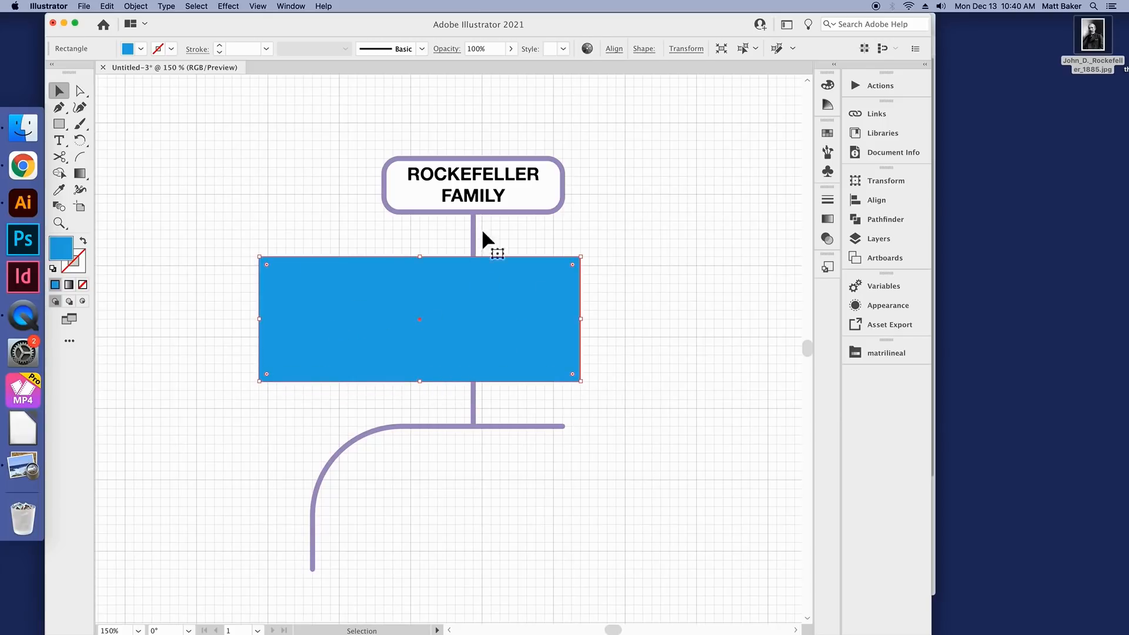
# Step: Send the blue rectangle to the back so it frames the portrait and name box, and deselect it
pyautogui.rightClick(370, 302)
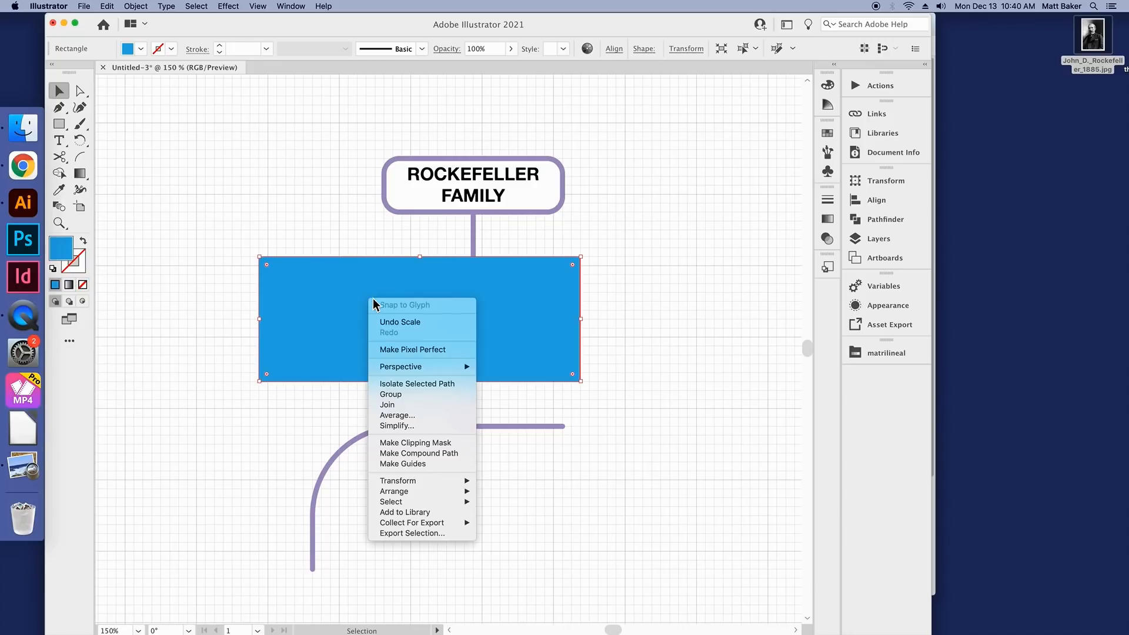
pyautogui.moveTo(420, 498)
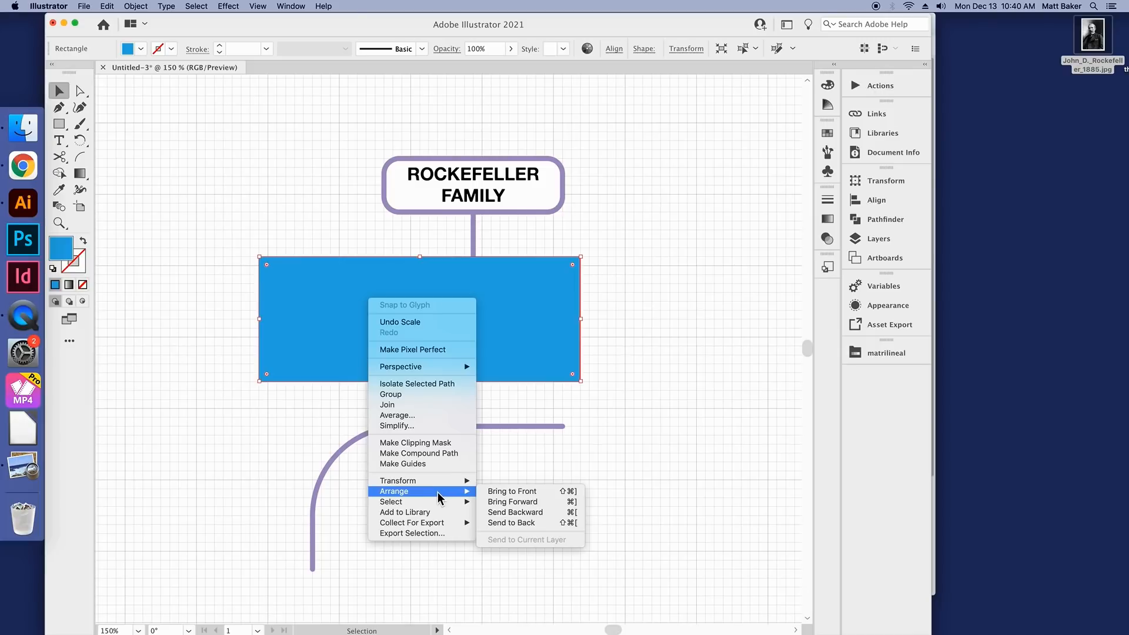
pyautogui.click(537, 526)
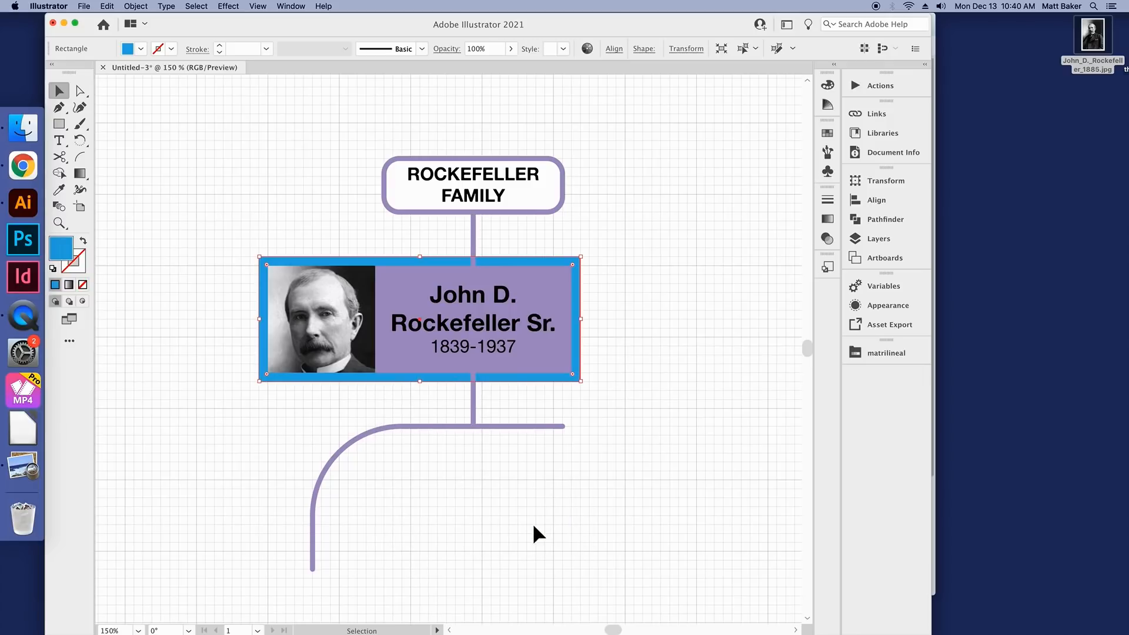
pyautogui.click(599, 380)
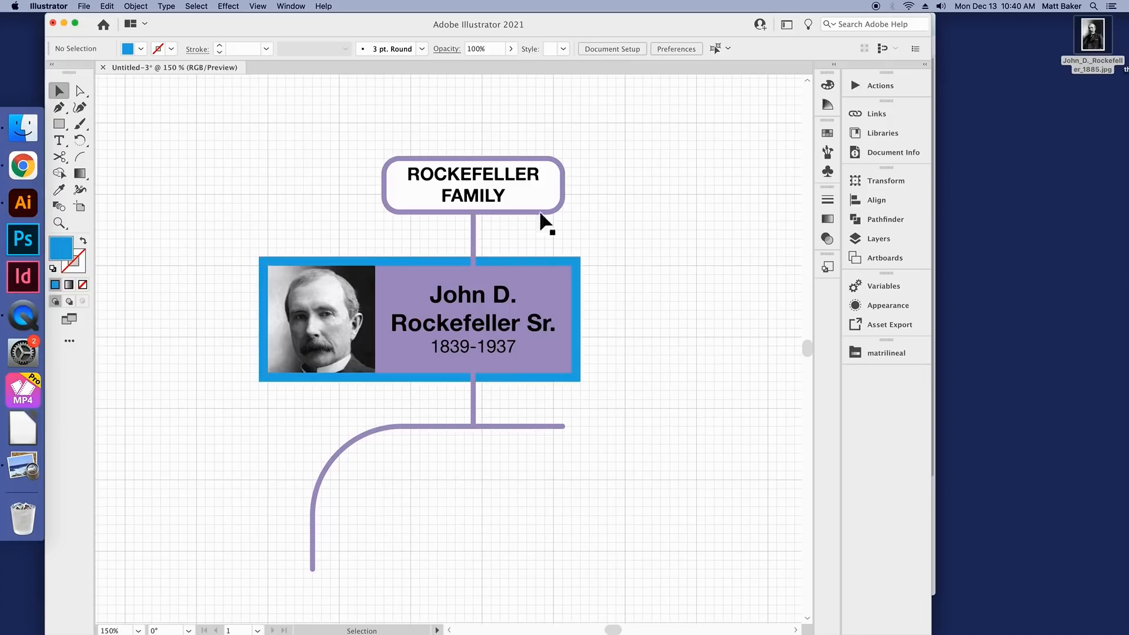
pyautogui.scroll(-2, 474, 276)
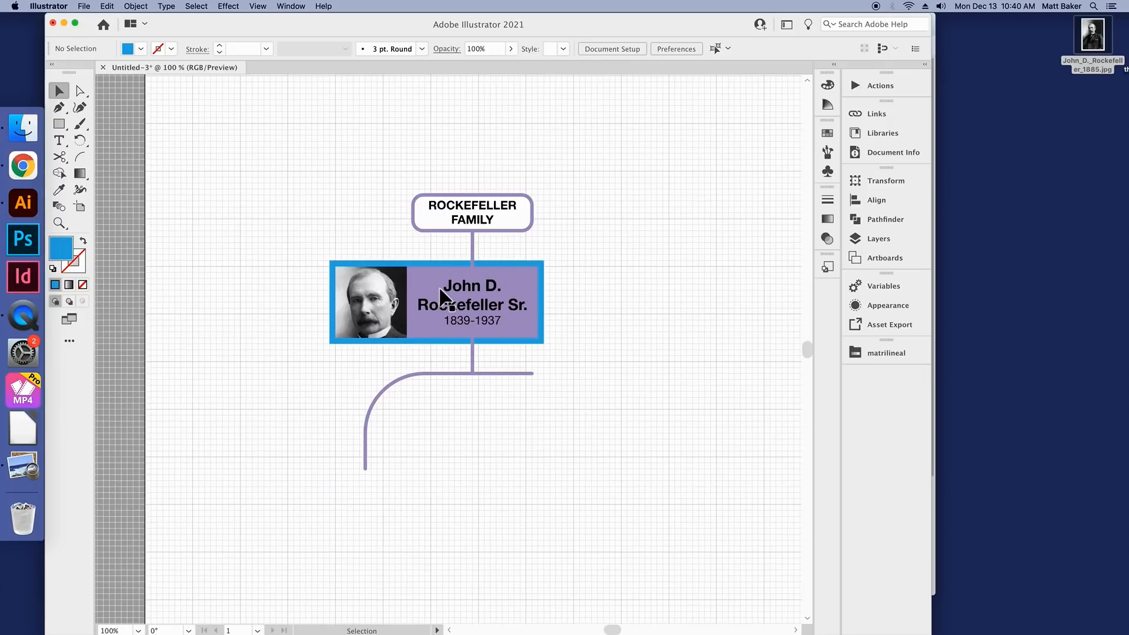
# Step: Change the fill of the frame rectangle behind the portrait and name box to yellow and deselect it
pyautogui.scroll(3, 502, 254)
pyautogui.click(501, 271)
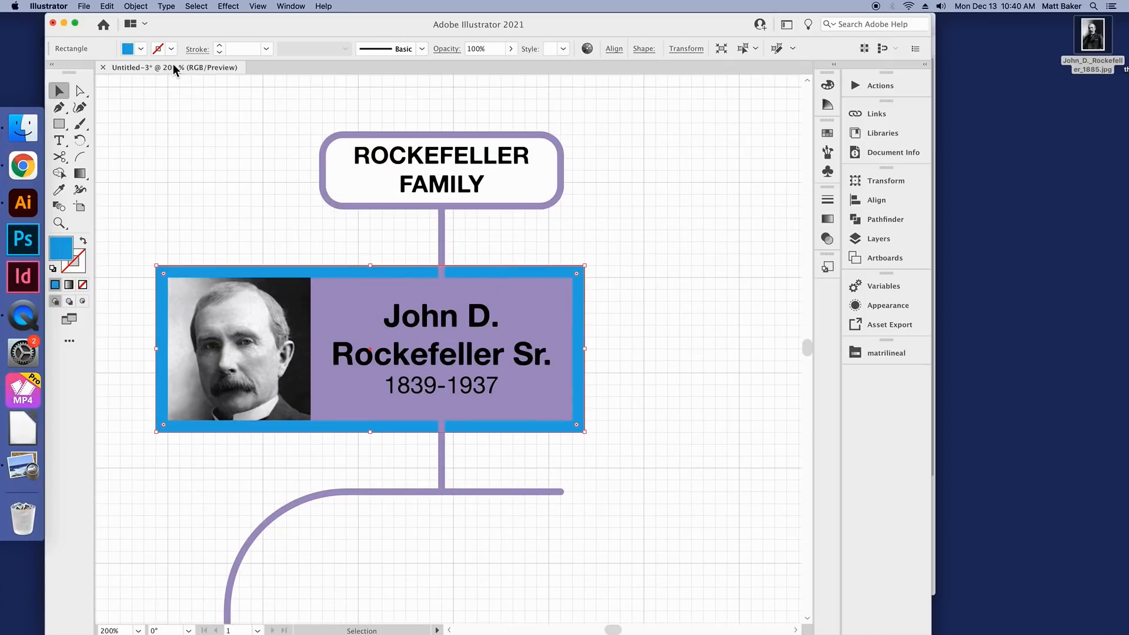
pyautogui.click(141, 49)
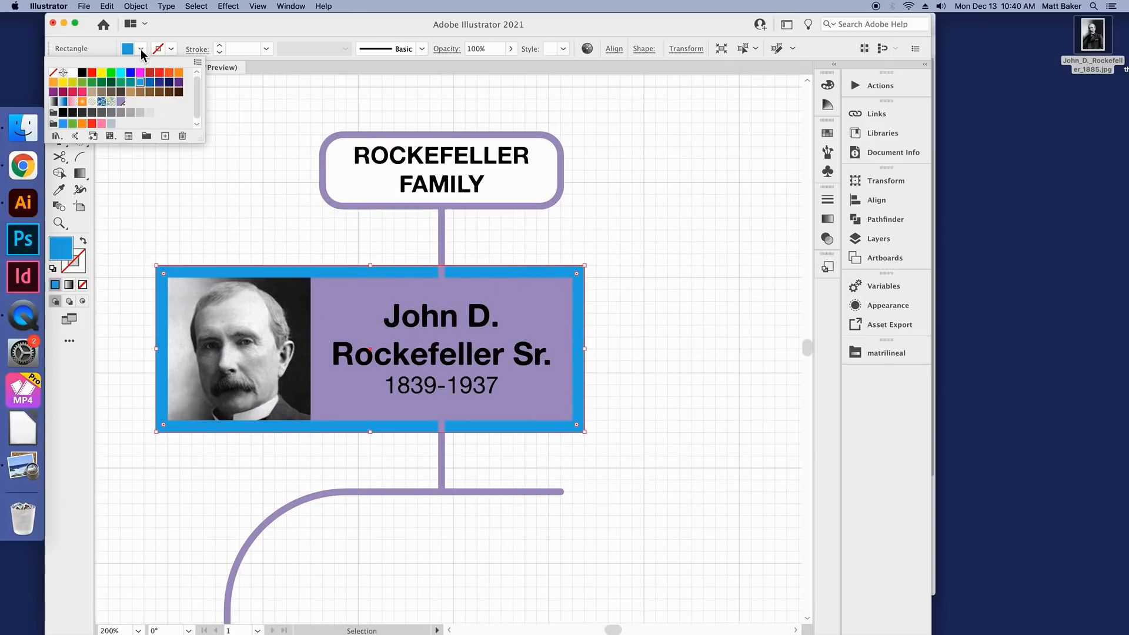
pyautogui.click(63, 82)
pyautogui.click(283, 184)
pyautogui.click(707, 354)
pyautogui.scroll(-2, 574, 323)
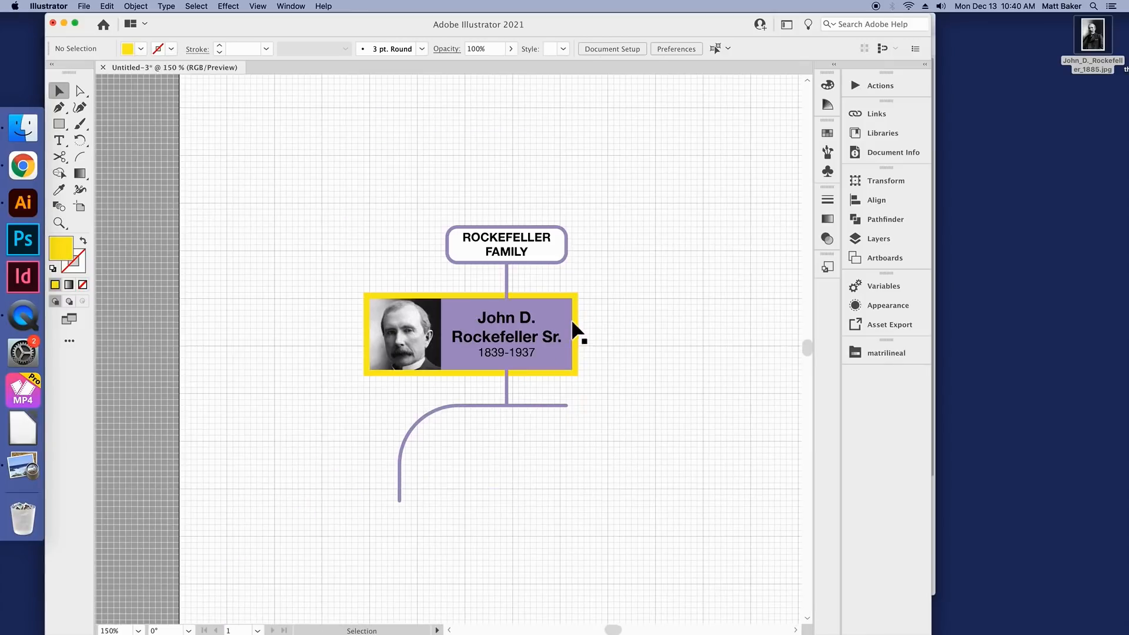
pyautogui.scroll(1, 600, 315)
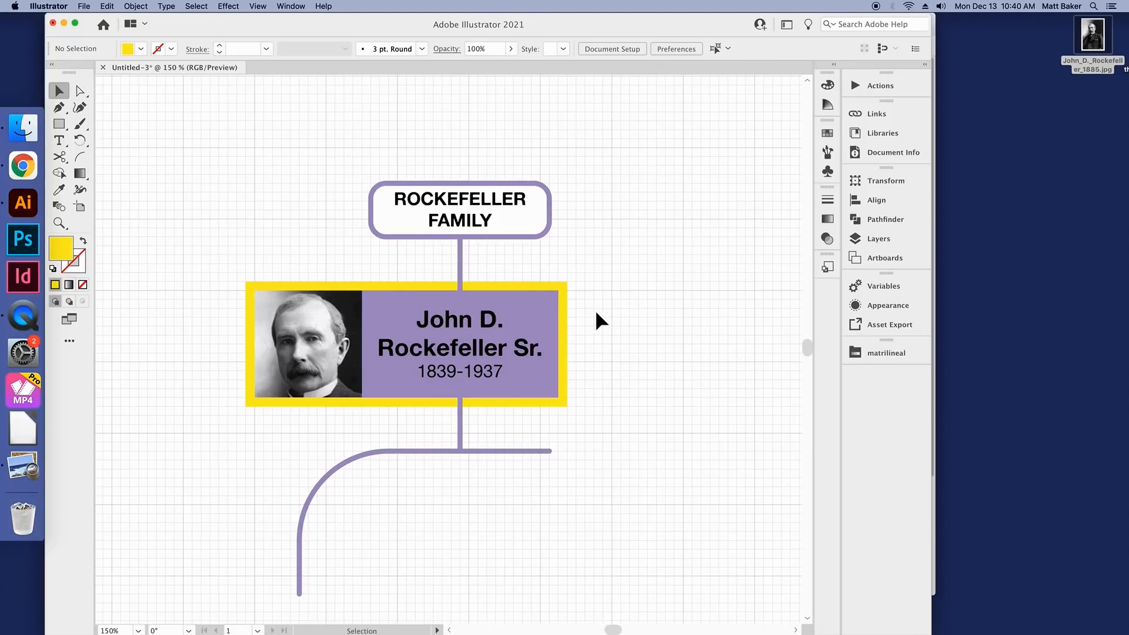
# Step: Select the yellow rectangle and examine its place in the stacking order of Layer 2's objects
pyautogui.click(524, 296)
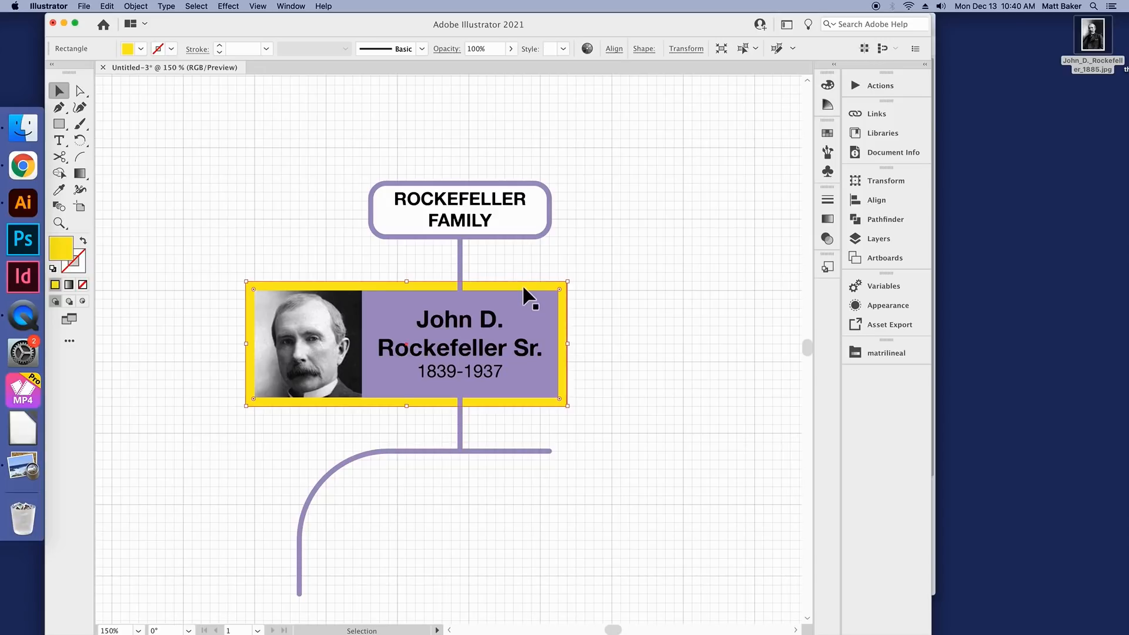
pyautogui.click(881, 237)
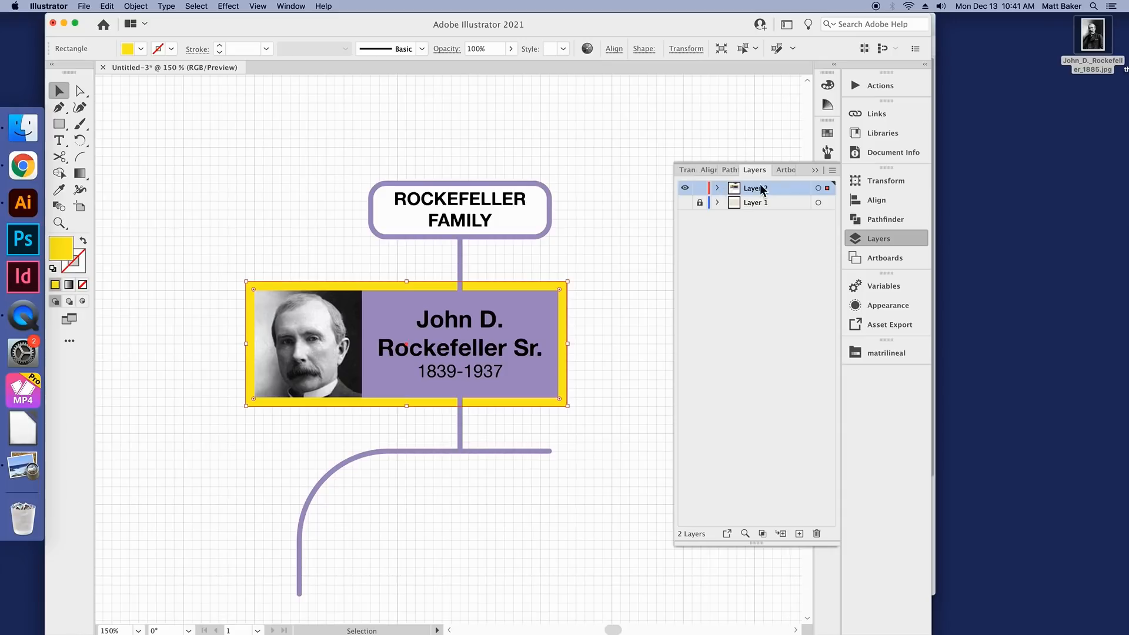
pyautogui.click(717, 188)
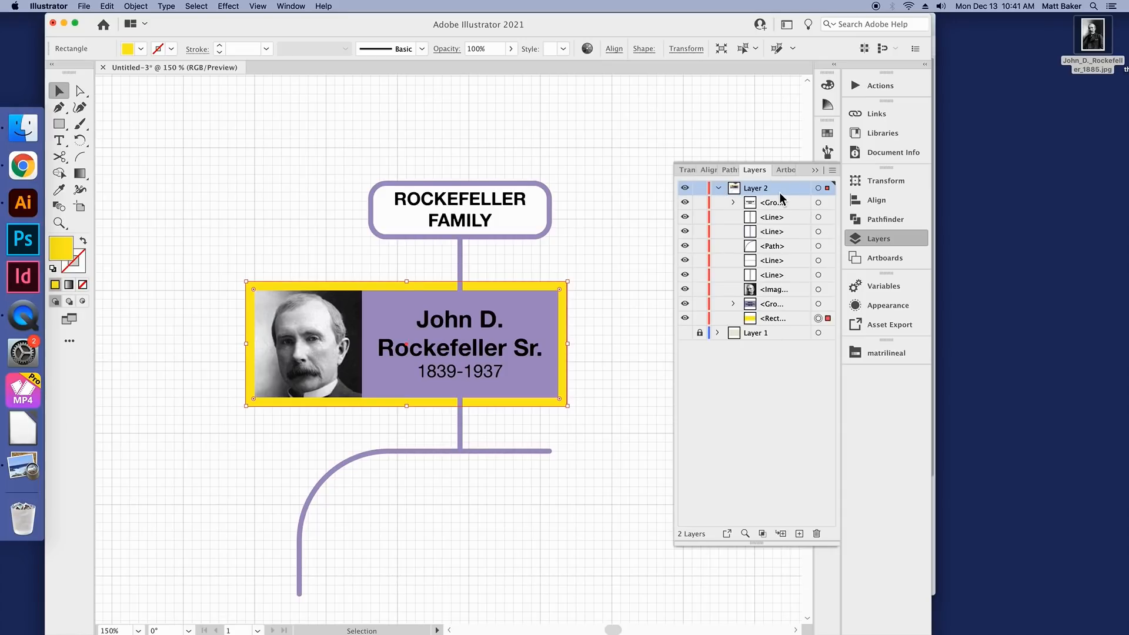
pyautogui.click(686, 333)
pyautogui.click(686, 334)
pyautogui.click(720, 188)
pyautogui.click(720, 188)
# Step: Try the yellow rectangle above the name box group in Layer 2, and return it to the bottom of the layer
pyautogui.click(778, 321)
pyautogui.moveTo(778, 323)
pyautogui.mouseDown()
pyautogui.moveTo(781, 289)
pyautogui.moveTo(781, 318)
pyautogui.mouseUp()
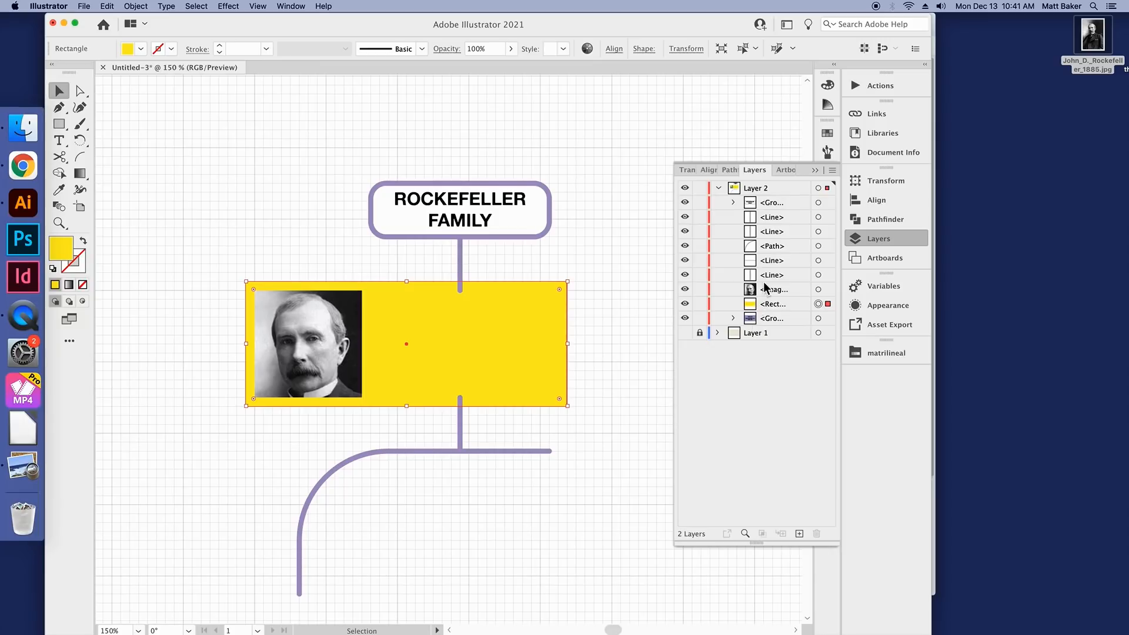
pyautogui.moveTo(759, 305); pyautogui.dragTo(768, 326)
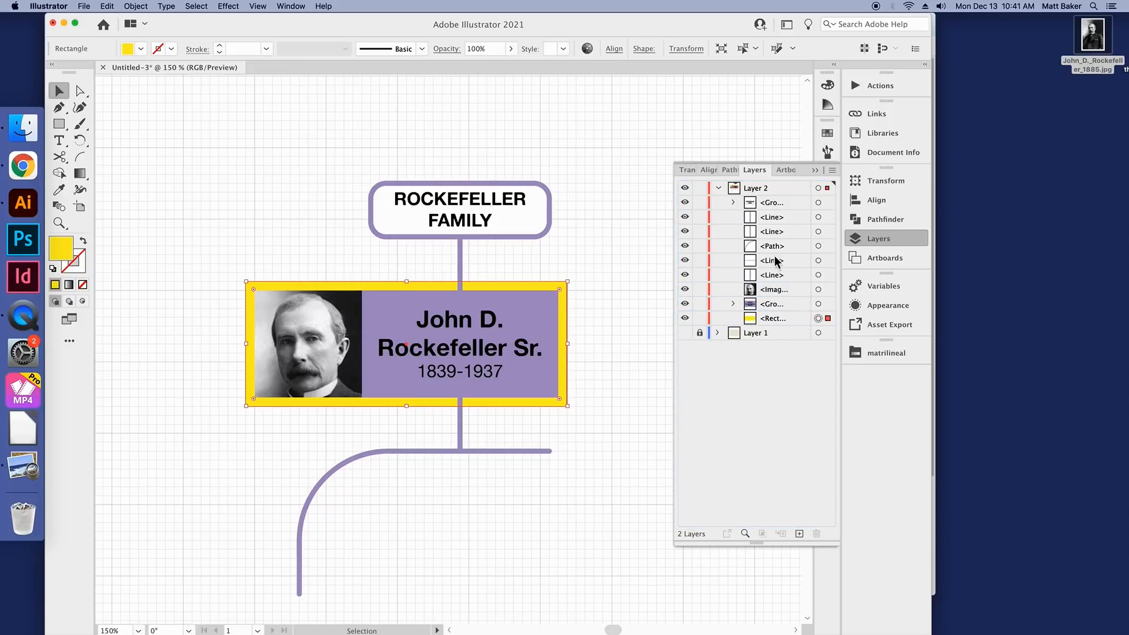
# Step: Close the layer list and deselect the yellow frame rectangle
pyautogui.click(859, 238)
pyautogui.scroll(-2, 701, 259)
pyautogui.click(704, 279)
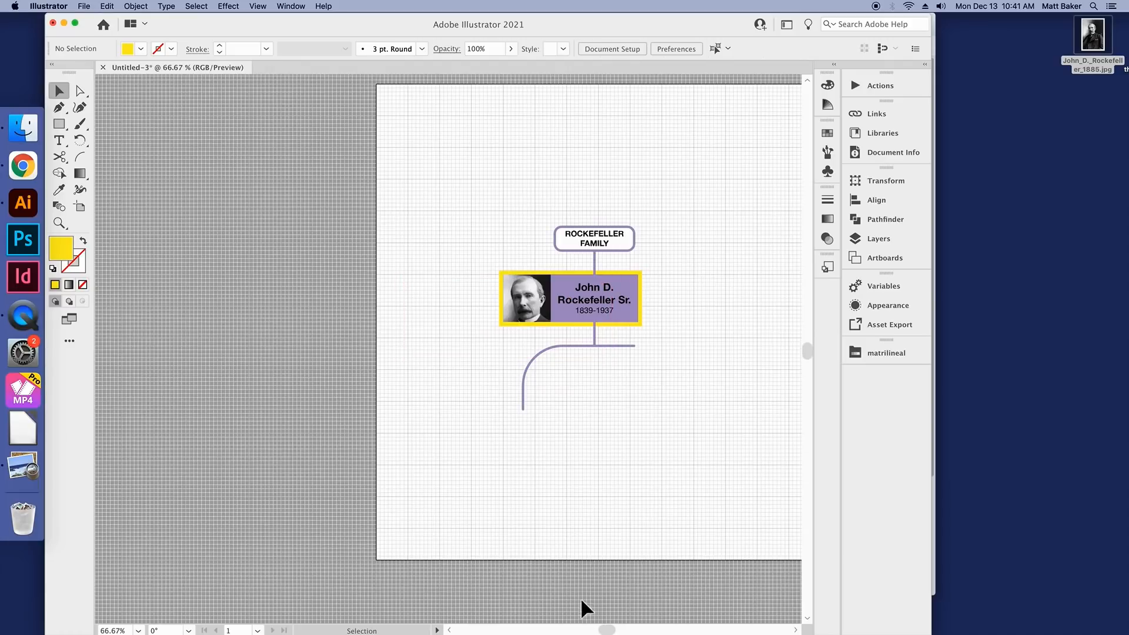
pyautogui.hscroll(-3, 612, 591)
pyautogui.scroll(1, 561, 375)
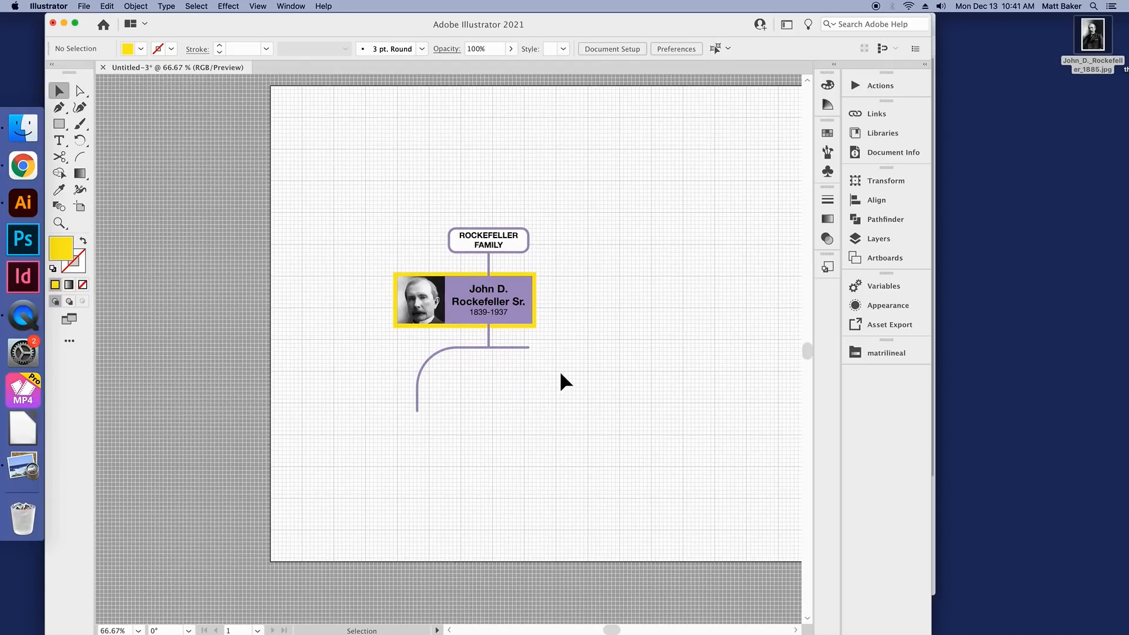